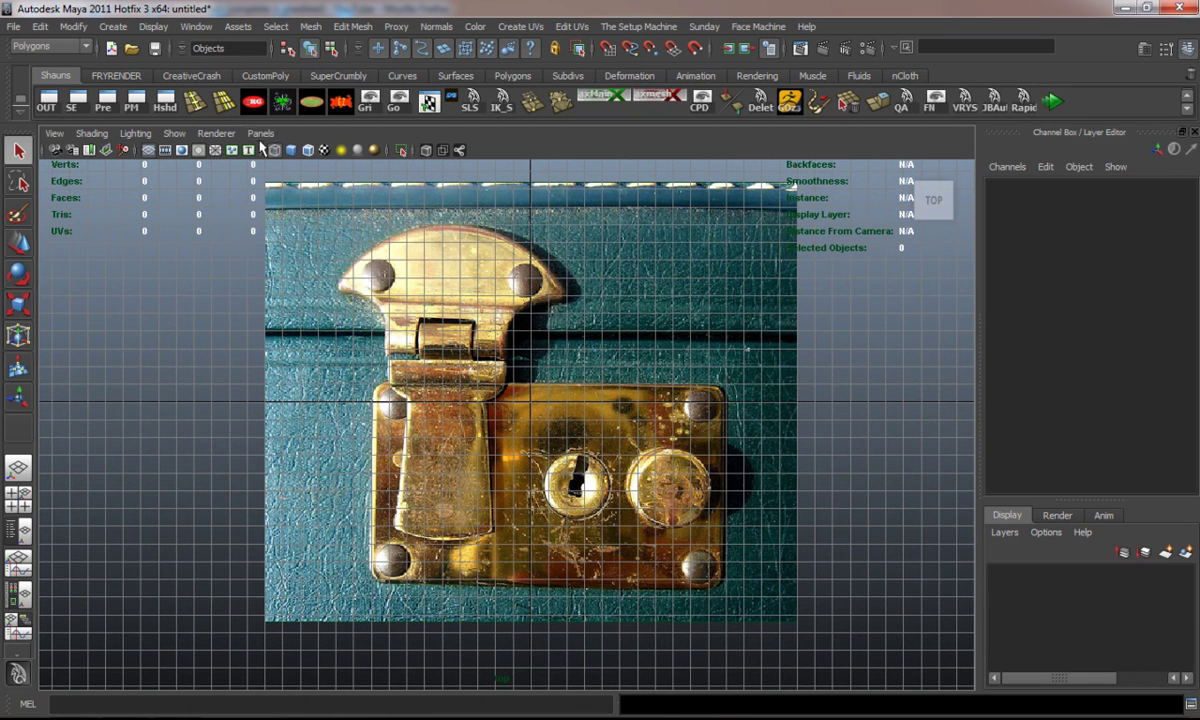
Create a polygon plane about 11.5 by 12 over the lock plate's left half, with 3 width and 6 height subdivisions.
left_click(511, 77)
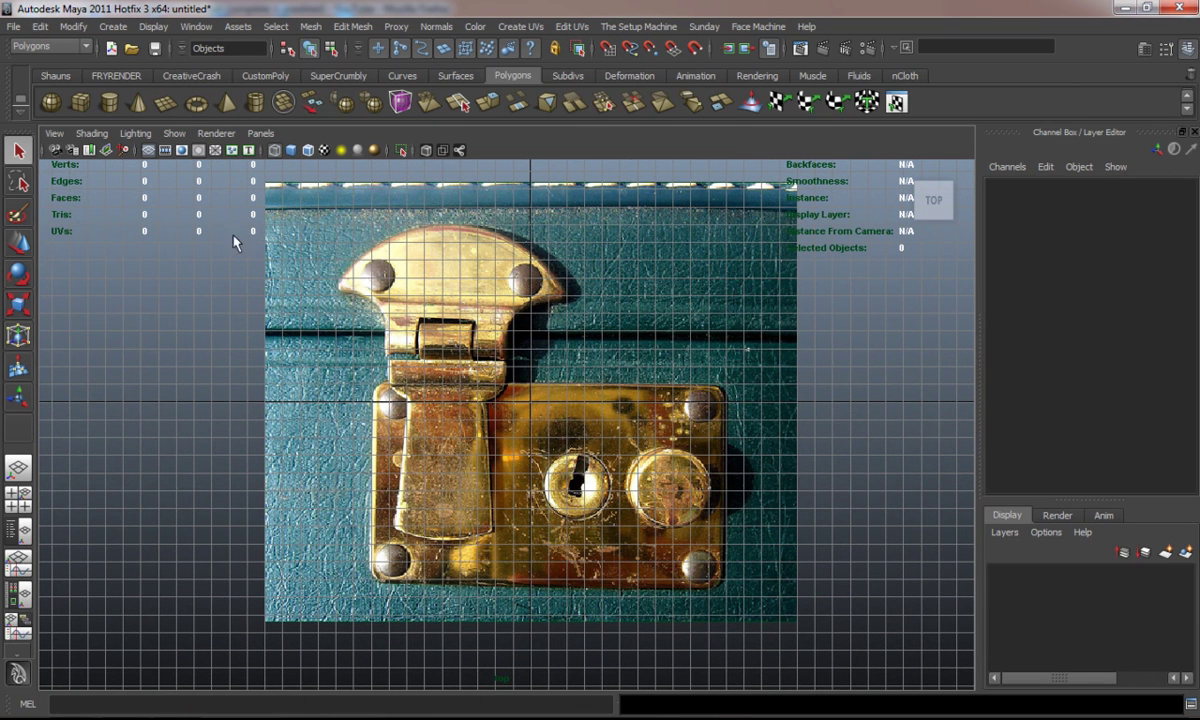
left_click_drag(372, 383, 579, 599)
left_click(1044, 375)
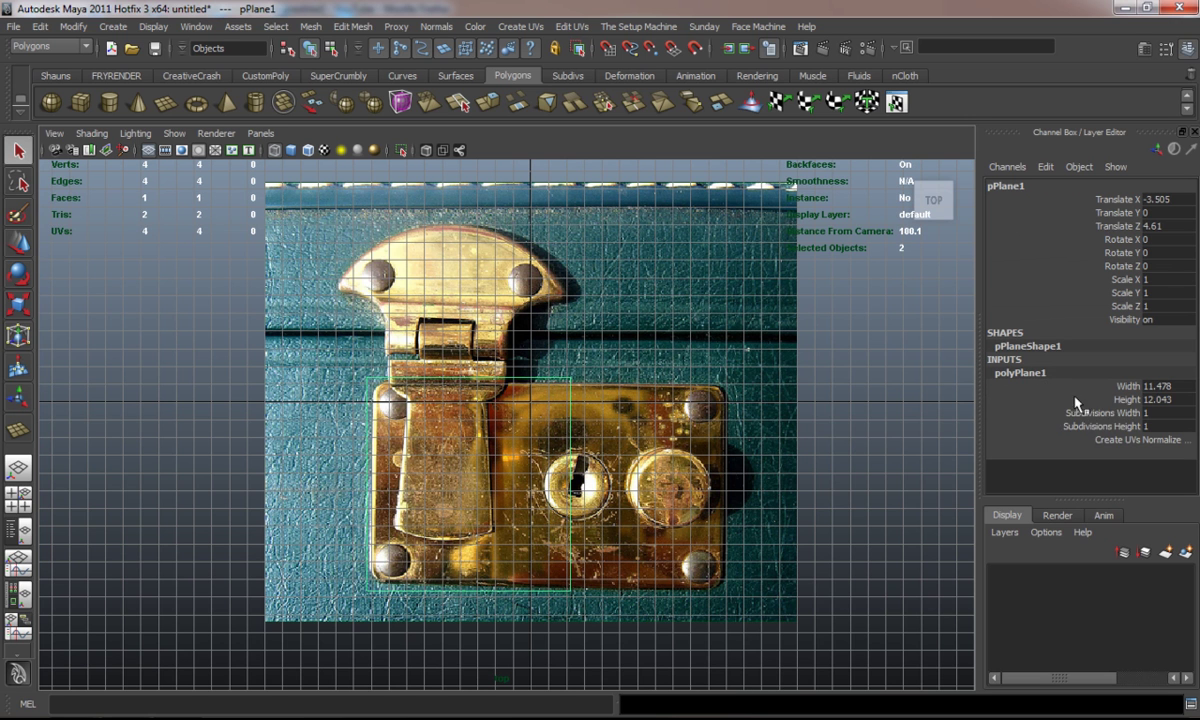
left_click(1119, 415)
middle_click_drag(732, 455, 789, 458)
left_click(1100, 427)
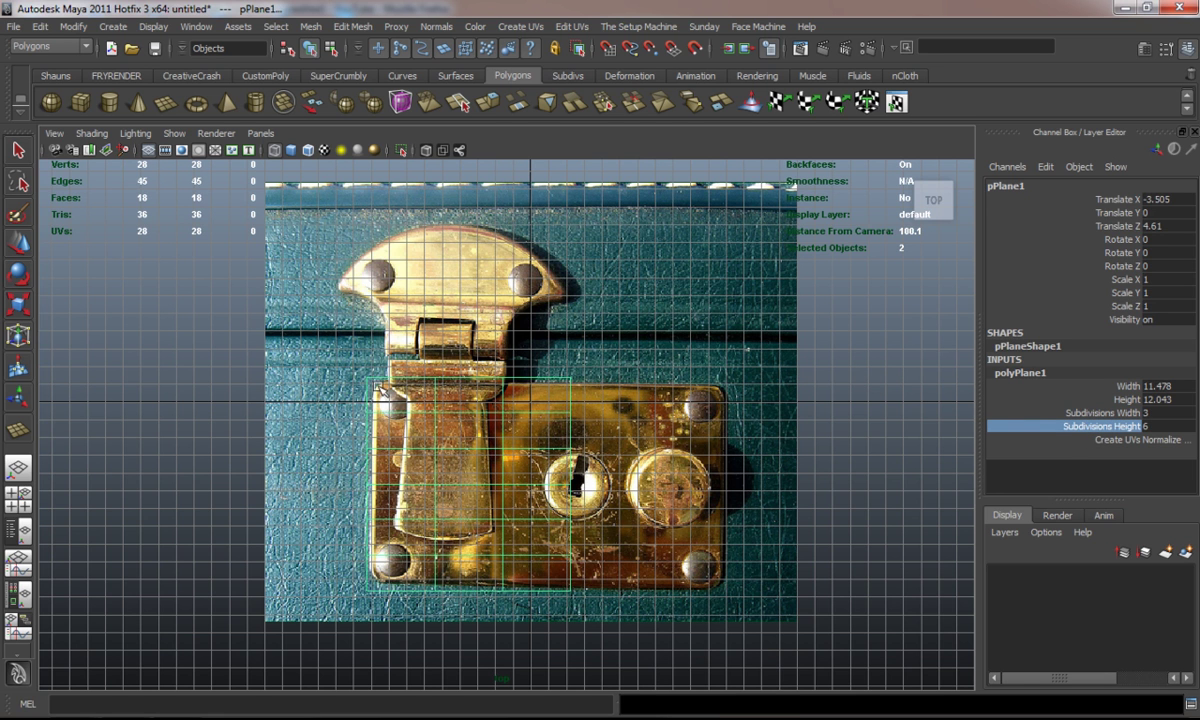
key("w")
right_click_drag(381, 380, 337, 364)
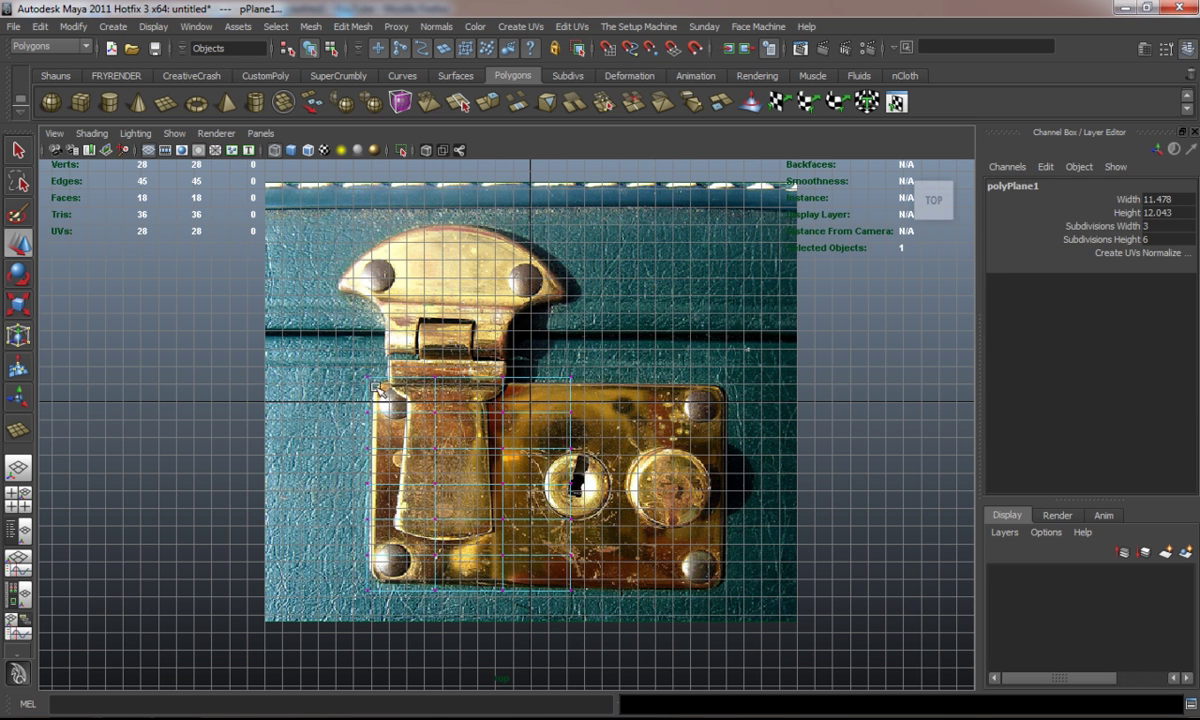
left_click(370, 379)
left_click_drag(371, 380, 380, 387)
key("ctrl+z")
left_click(308, 429)
Scale the whole plane uniformly to about 0.952 so its outer border fits the lock plate's edges.
middle_click_drag(292, 452, 367, 433, "alt")
scroll(367, 433, "up", 3)
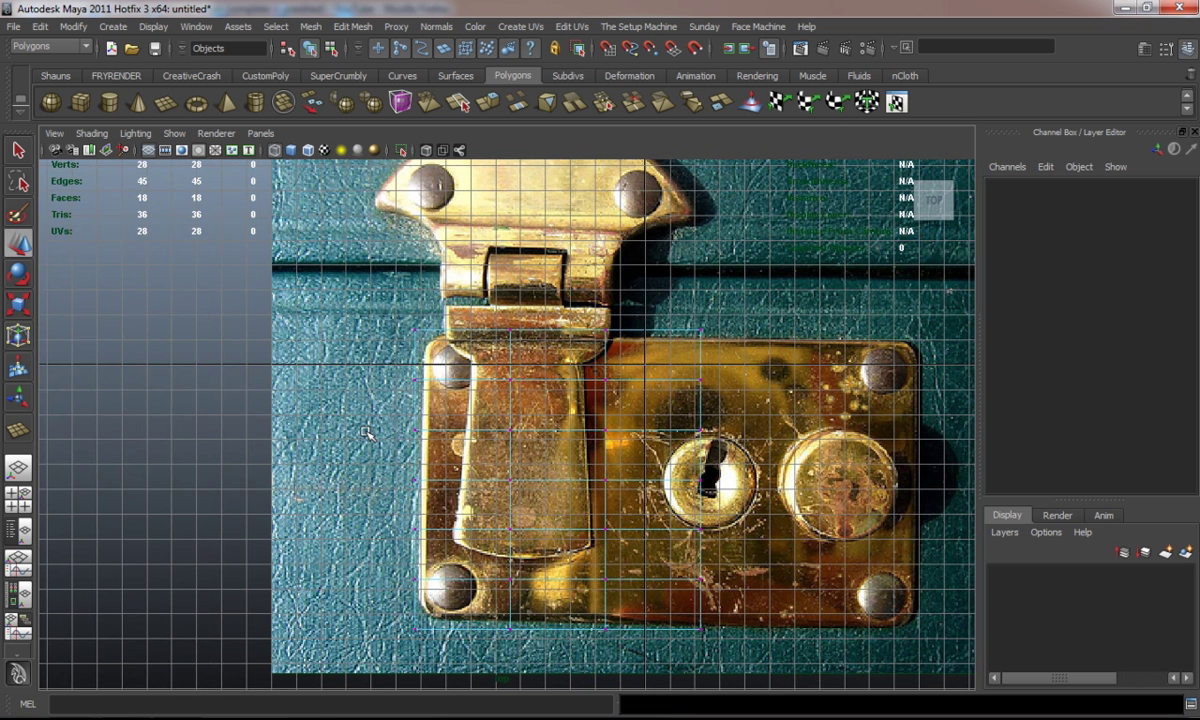
right_click_drag(560, 332, 514, 303)
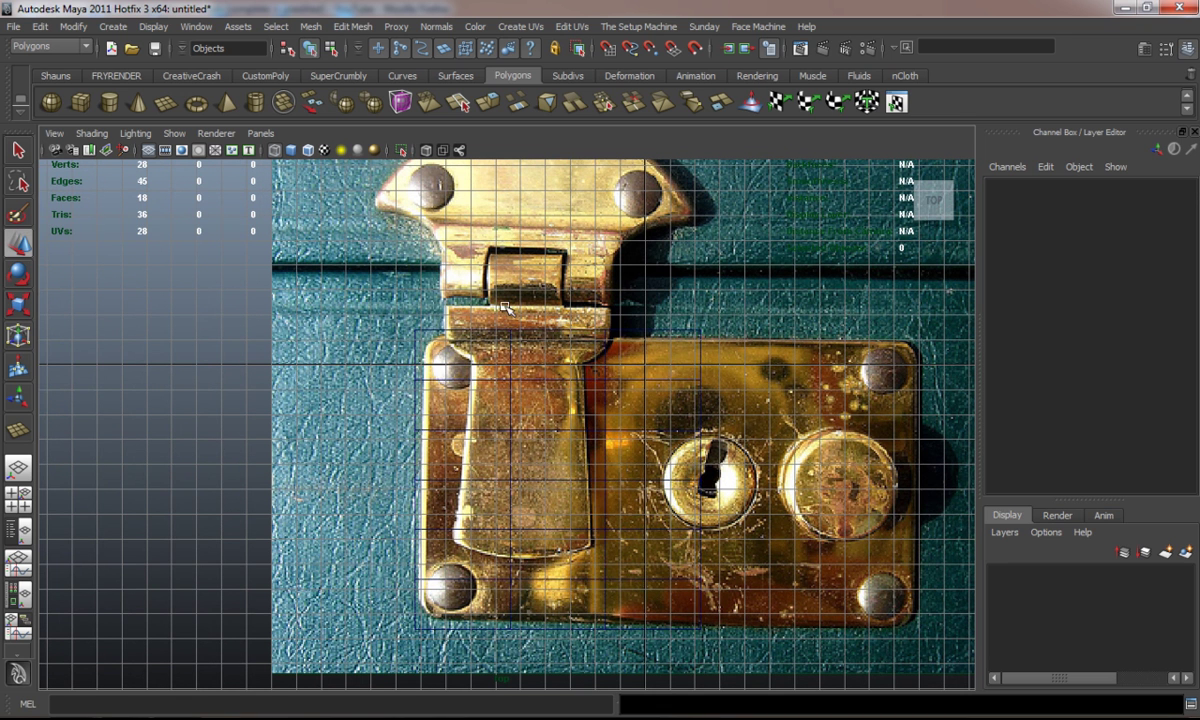
left_click(612, 449)
key("r")
left_click_drag(558, 480, 547, 478)
left_click(342, 383)
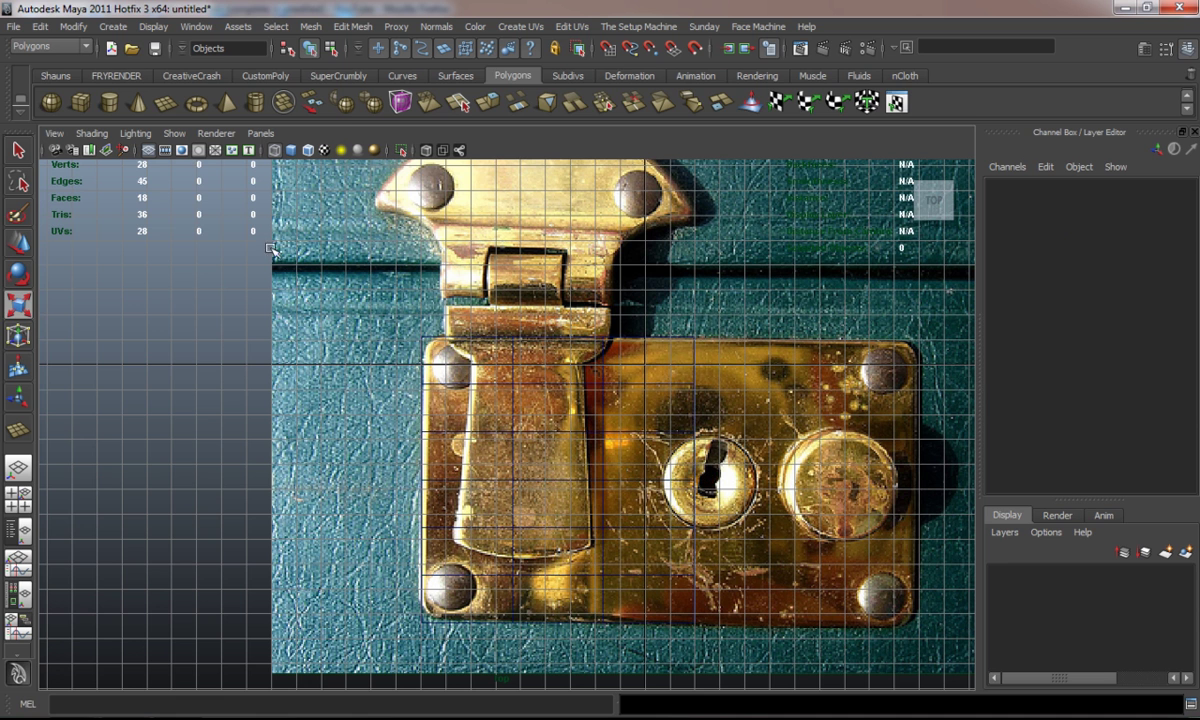
Insert a vertical edge loop close to the plane's outer left edge.
left_click(56, 76)
left_click(194, 104)
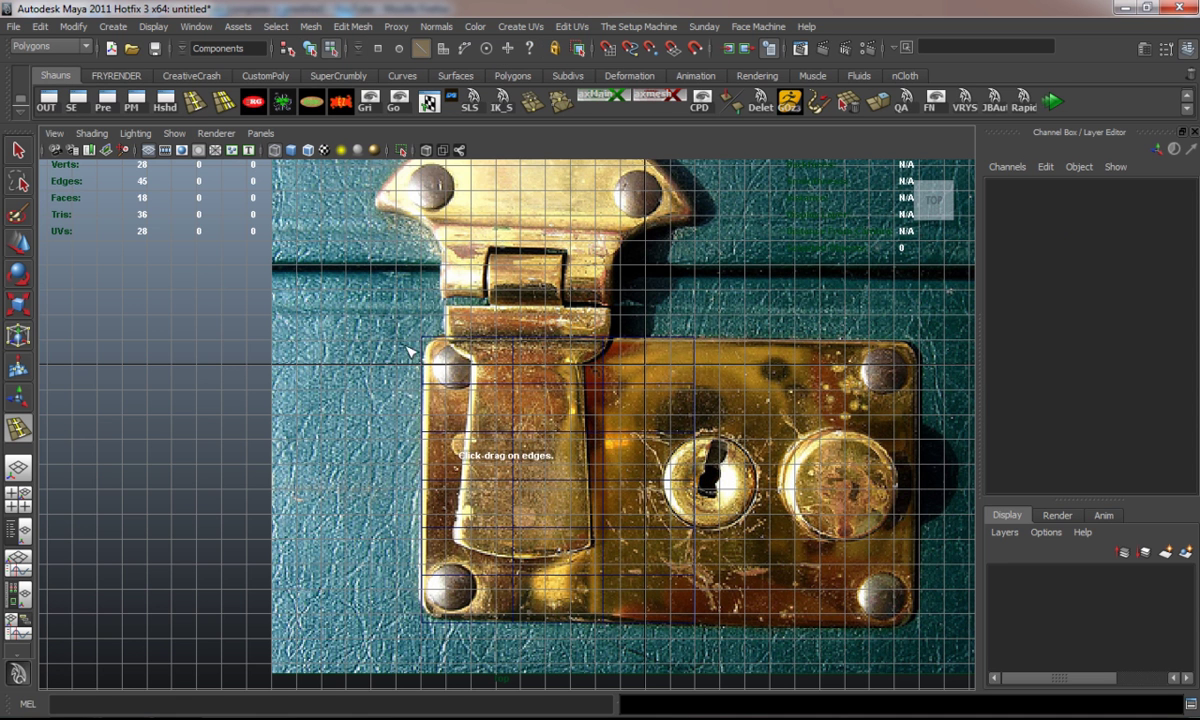
left_click(422, 354)
left_click_drag(442, 337, 446, 339)
Scale the plane's two outer left corner vertices closer together to follow the plate's rounded corners.
key("w")
right_click_drag(437, 337, 424, 335)
left_click(422, 337)
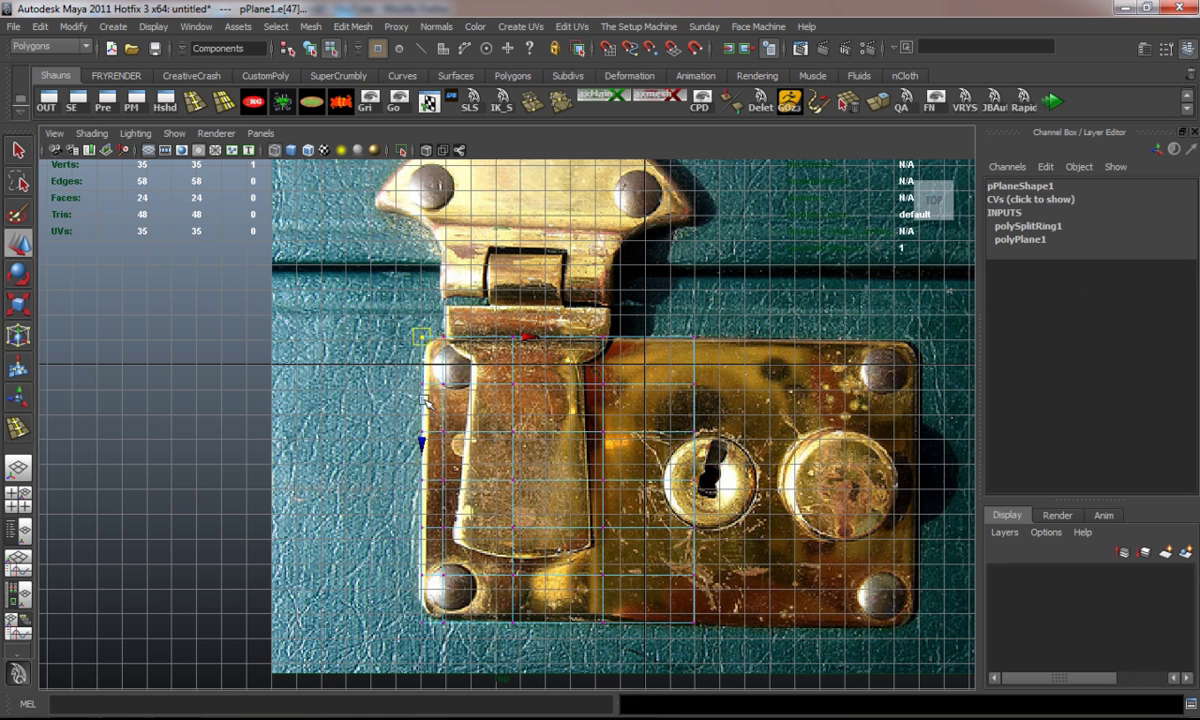
left_click_drag(430, 640, 413, 595, "shift")
key("r")
left_click(424, 628)
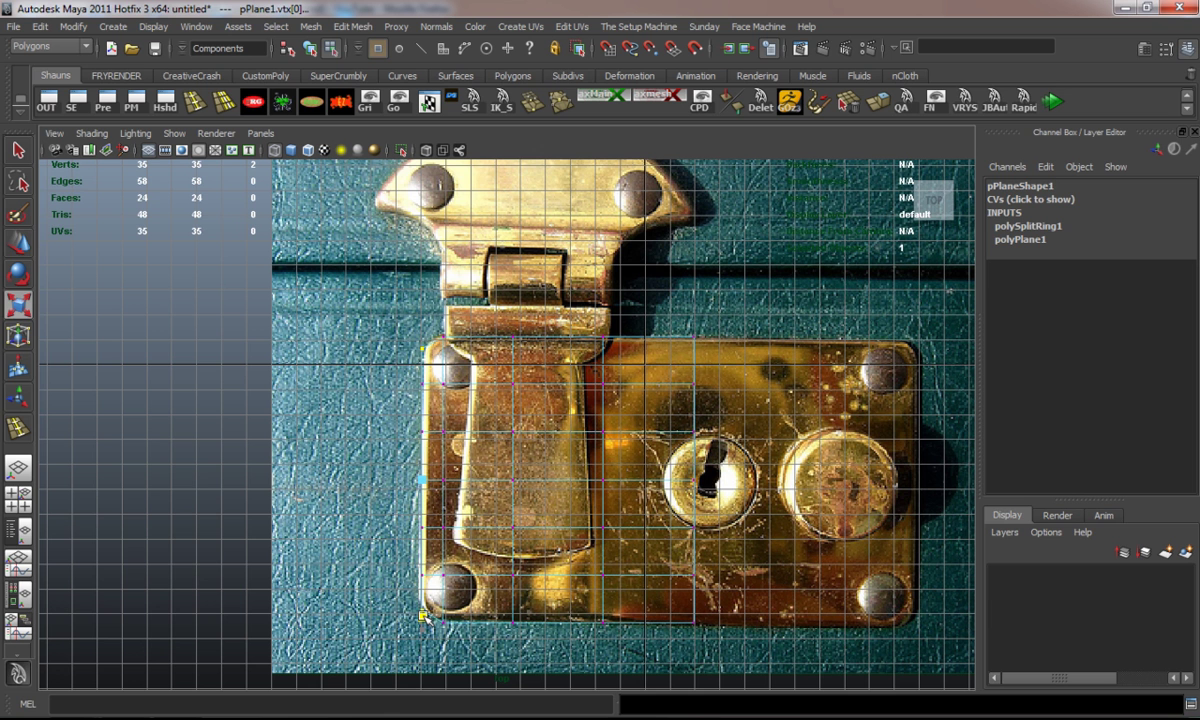
key("w")
key("3")
left_click(300, 408)
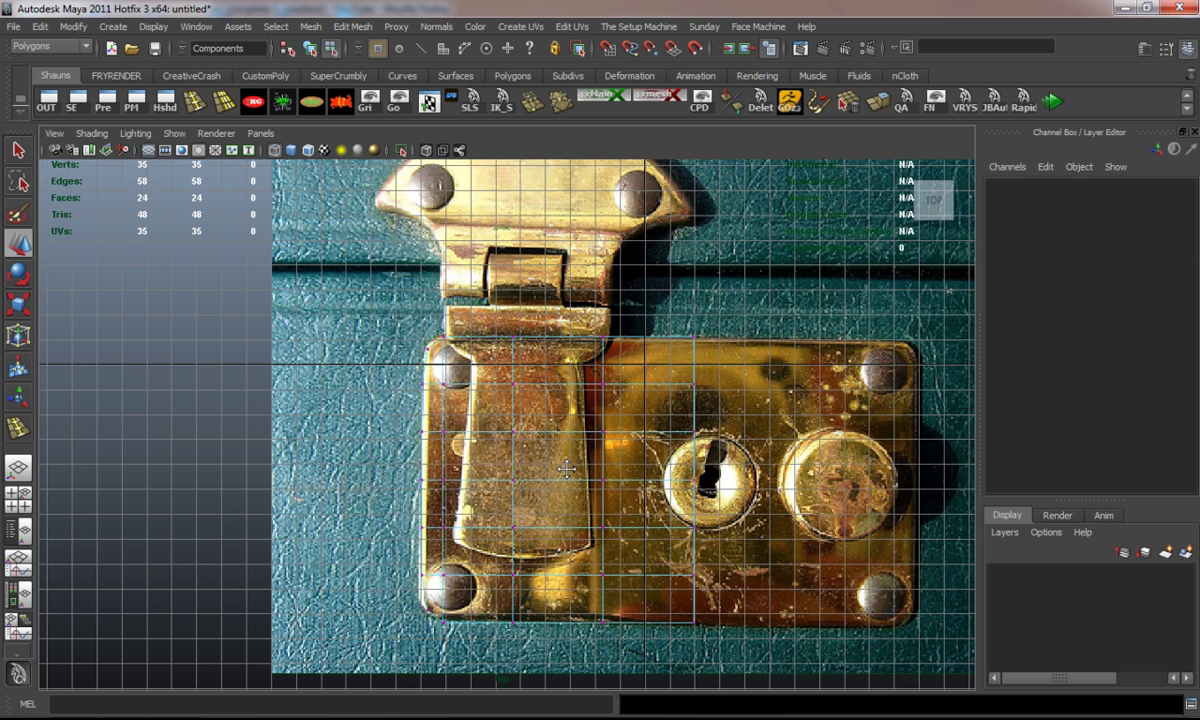
Select the column of vertices along the plane's inner right edge and flatten it along X with Scale.
middle_click_drag(535, 440, 460, 418, "alt")
middle_click_drag(362, 400, 435, 435, "alt")
right_click_drag(435, 435, 462, 462, "alt")
middle_click_drag(480, 525, 452, 412, "alt")
right_click_drag(452, 412, 466, 439, "alt")
middle_click_drag(537, 395, 449, 473, "alt")
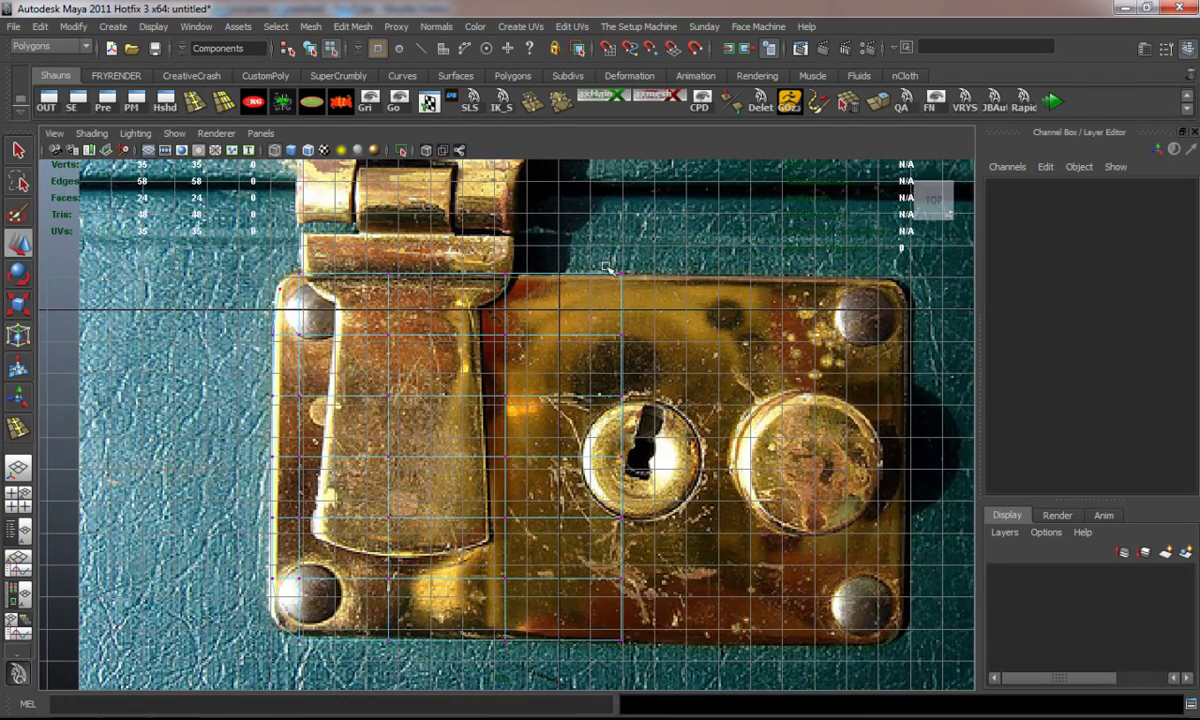
left_click_drag(569, 248, 661, 709)
key("r")
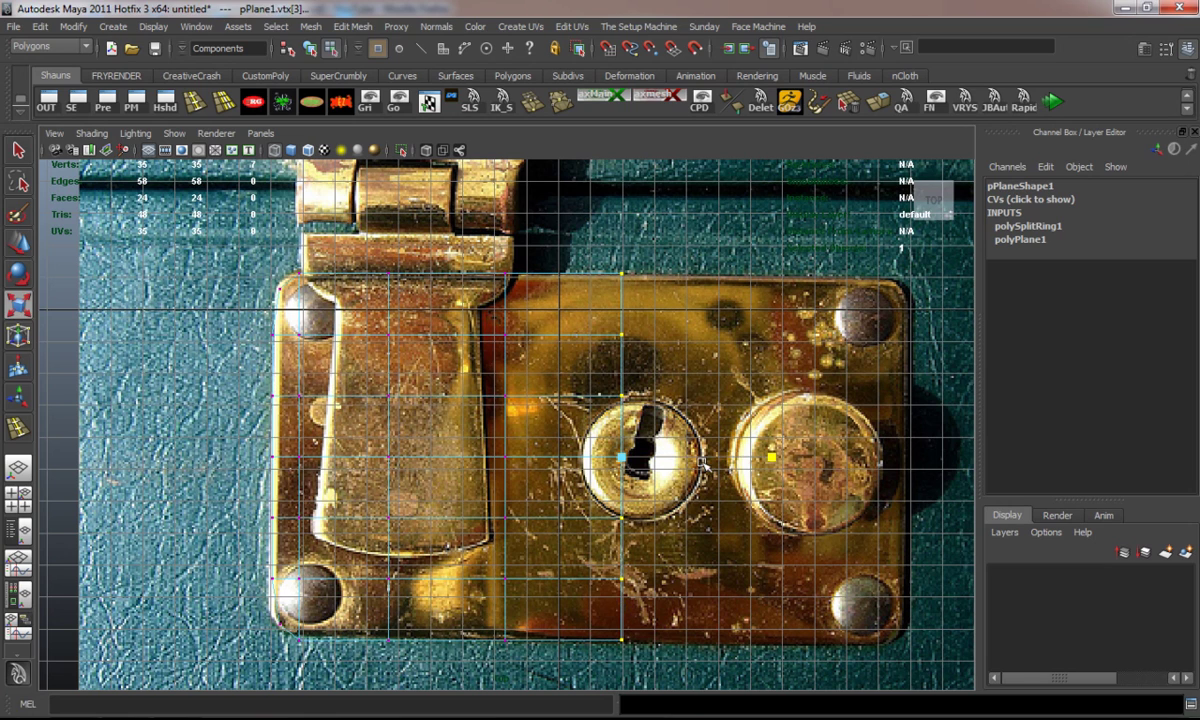
right_click_drag(624, 321, 660, 299)
Try mirroring the plane in the -X direction merged with the original, and undo it.
middle_click_drag(486, 353, 409, 376, "alt")
left_click(310, 26)
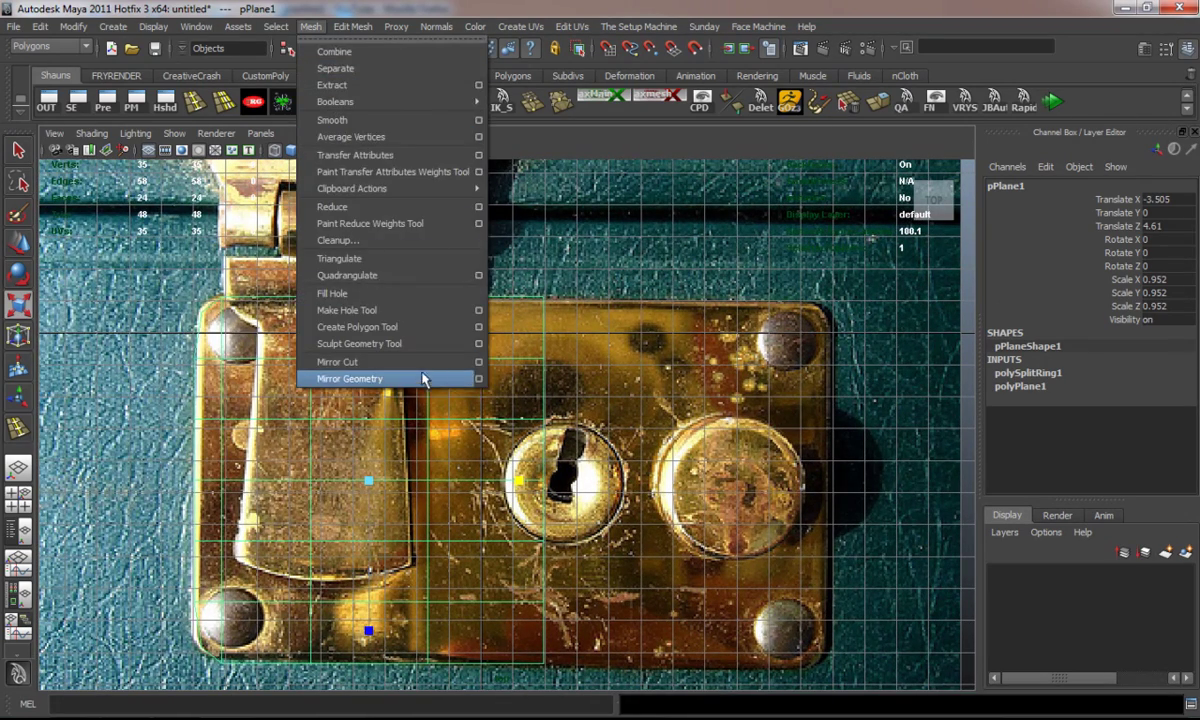
left_click(480, 379)
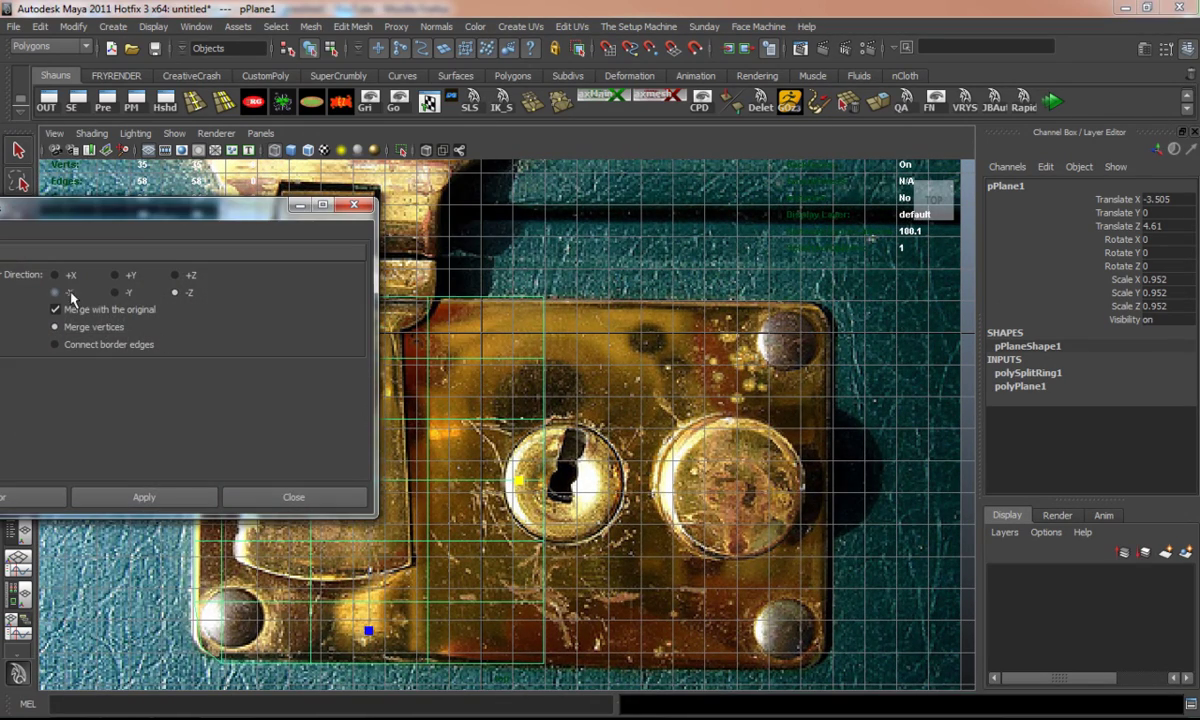
left_click(172, 496)
middle_click_drag(515, 466, 730, 413, "alt")
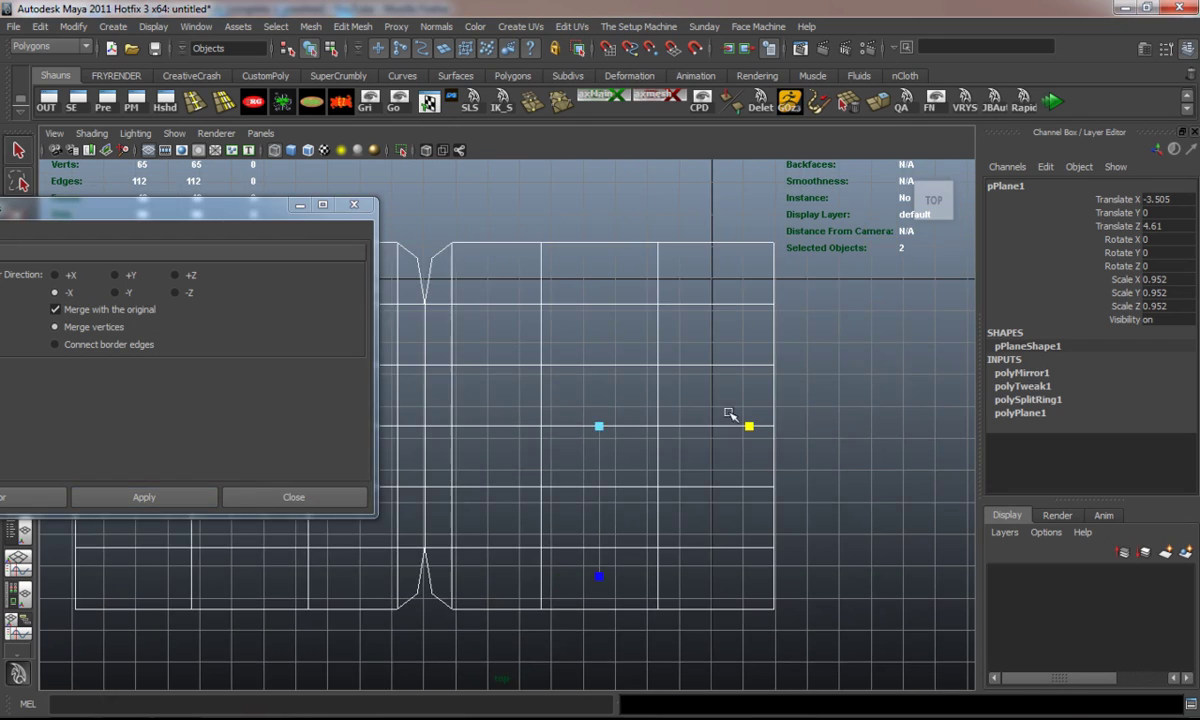
key("ctrl+z")
Mirror the plane in the +X direction, merging it with the original and merging vertices.
left_click(71, 276)
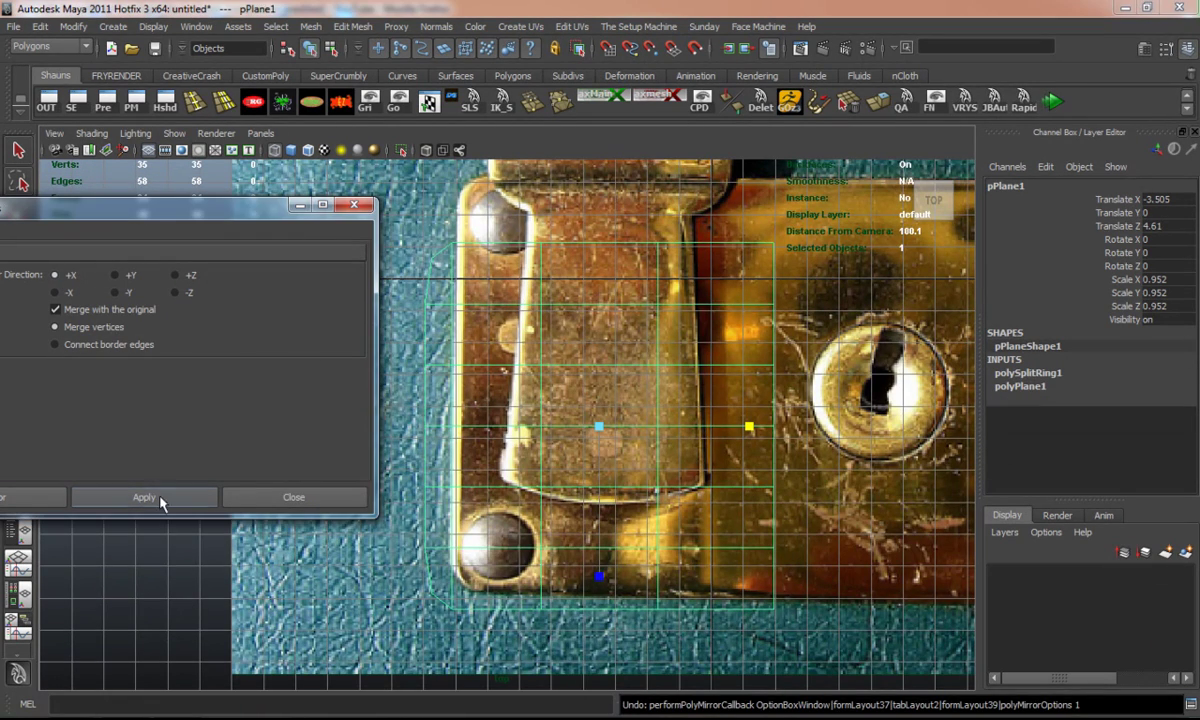
left_click(160, 498)
scroll(660, 406, "down", 1)
middle_click_drag(648, 412, 522, 419, "alt")
left_click(796, 240)
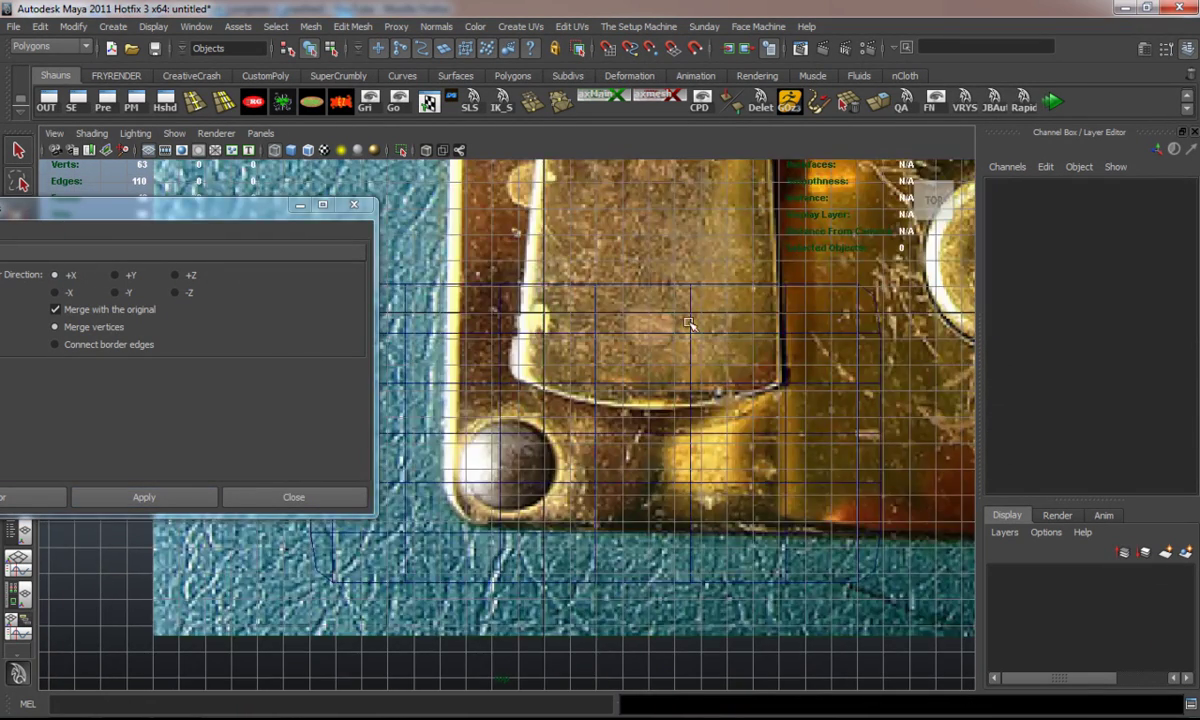
scroll(675, 340, "down", 2)
middle_click_drag(660, 362, 626, 389, "alt")
scroll(626, 389, "up", 4)
left_click(354, 205)
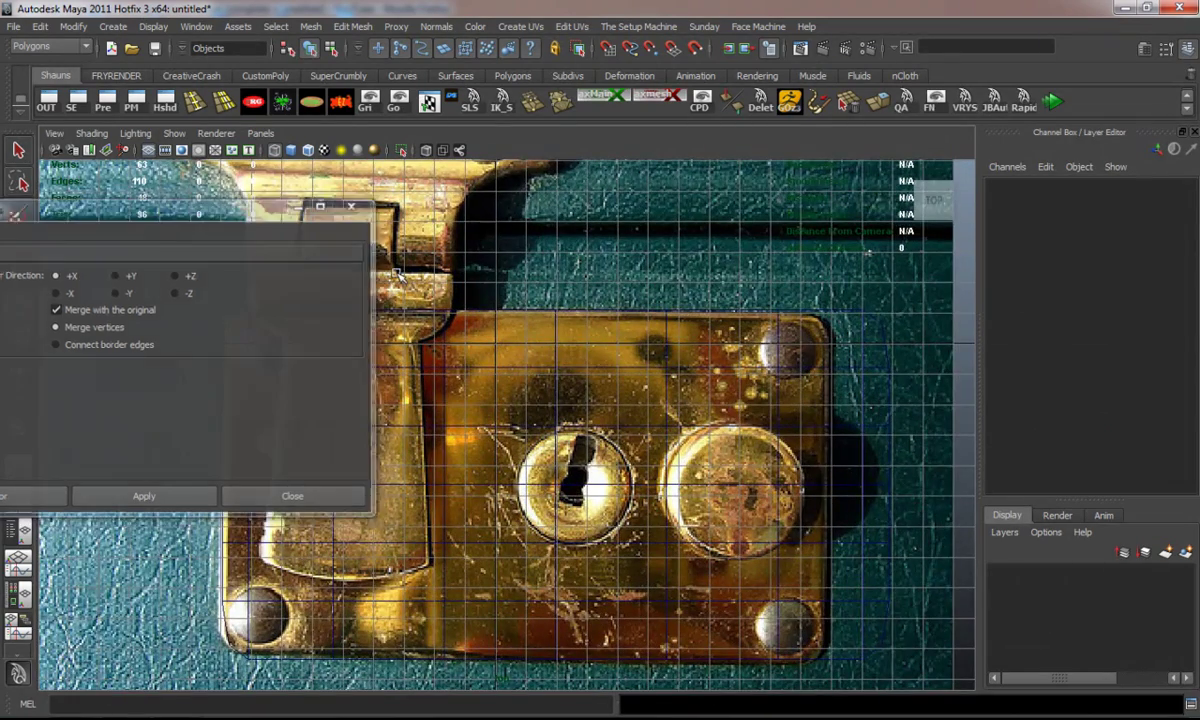
Insert two vertical edge loops in the mirrored plane, one on each side of the keyhole.
left_click(607, 474)
middle_click_drag(611, 449, 569, 383, "alt")
scroll(566, 384, "up", 1)
key("1")
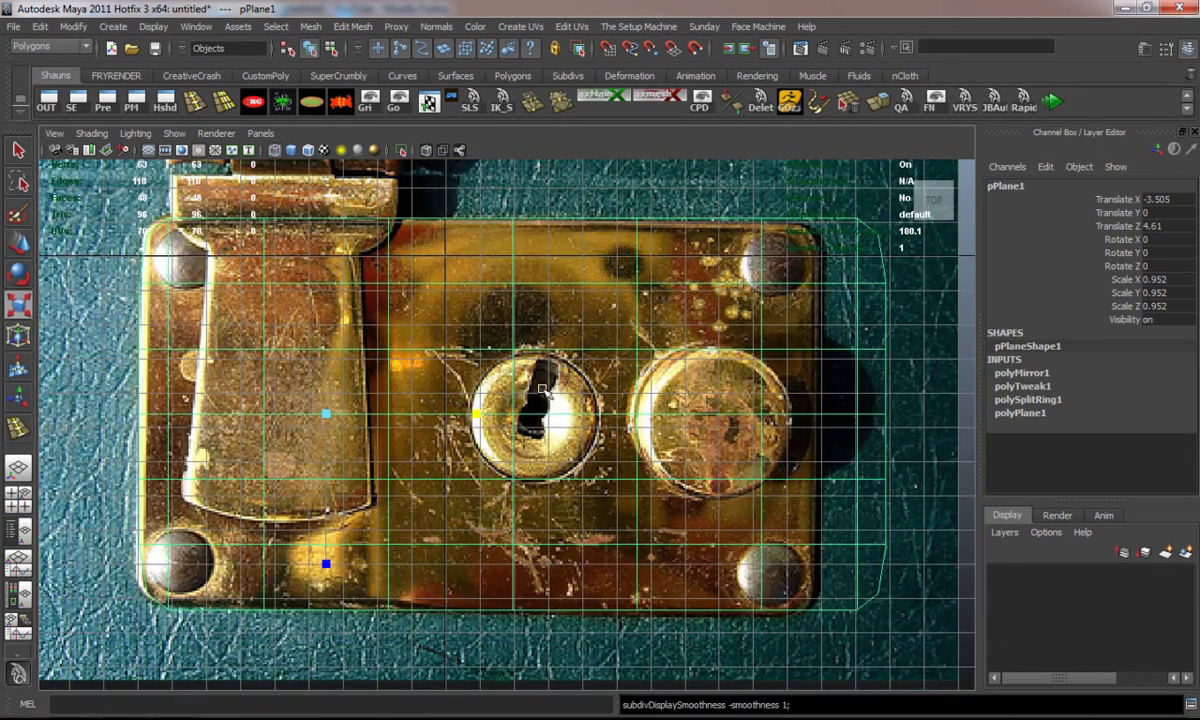
scroll(541, 388, "up", 1)
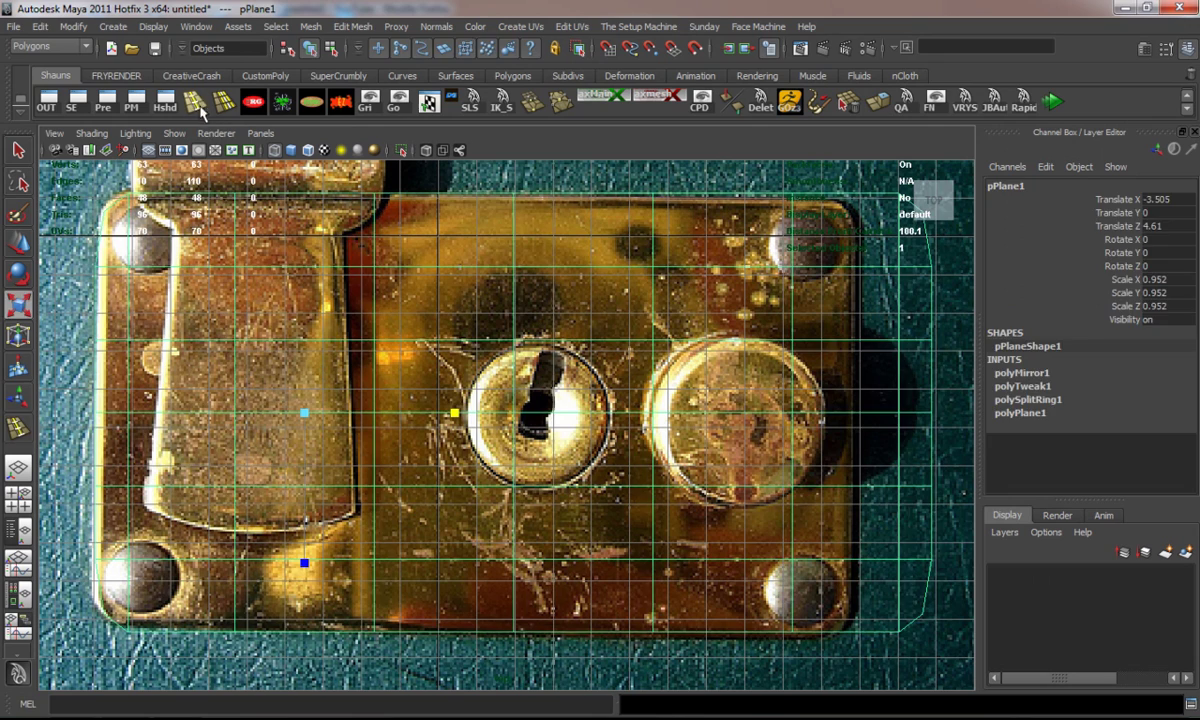
left_click(195, 101)
left_click(388, 347)
left_click_drag(390, 343, 426, 348)
left_click_drag(563, 342, 611, 349)
Select the four corner vertices around the keyhole and scale them slightly inward along Z and X.
key("w")
right_click(454, 336)
right_click_drag(425, 337, 390, 335)
left_click(425, 340)
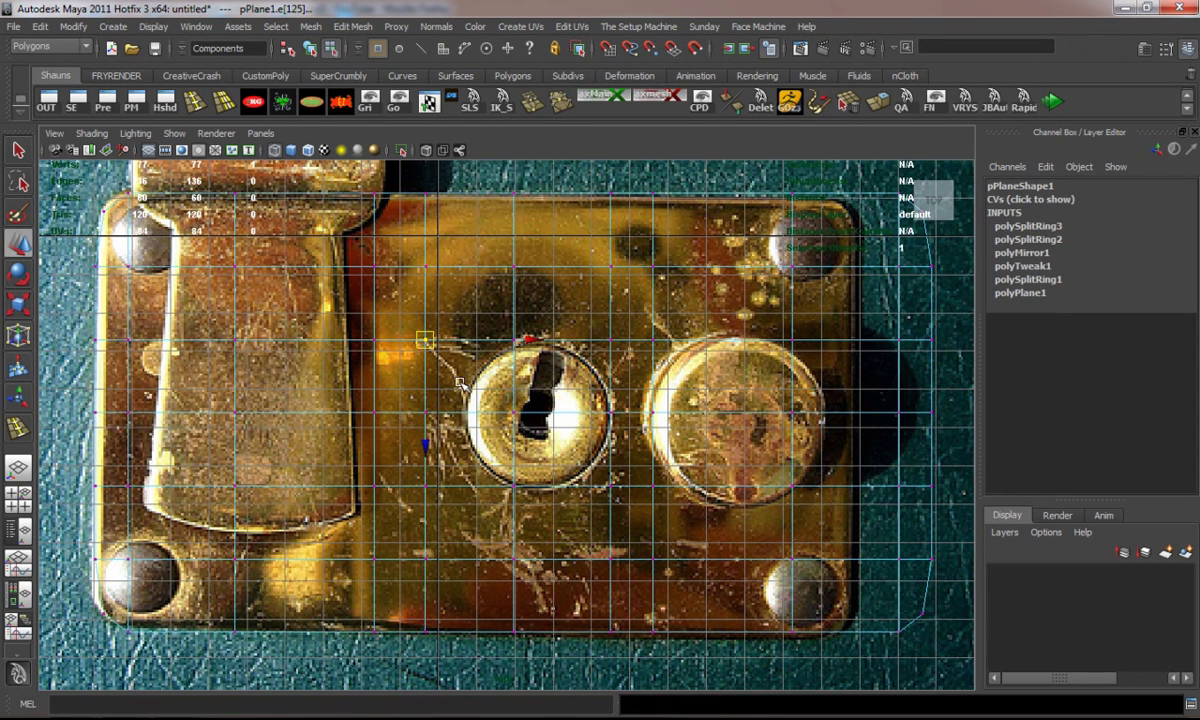
left_click(425, 484, "shift")
left_click(610, 485, "shift")
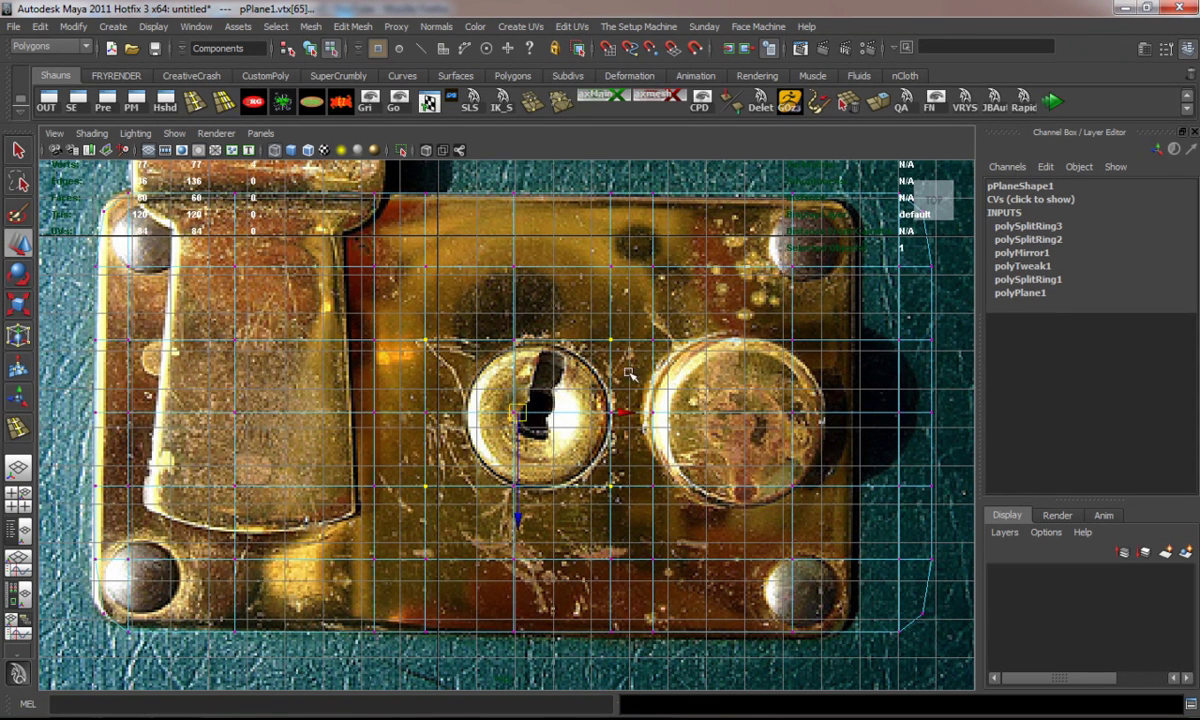
key("r")
left_click_drag(519, 563, 518, 551)
left_click_drag(366, 413, 389, 413)
Scale the middle vertices above and below the keyhole outward along Z to round the opening into an octagon.
left_click_drag(473, 454, 538, 491)
left_click_drag(486, 328, 532, 376, "shift")
left_click_drag(514, 564, 517, 588)
Select the four faces inside the keyhole octagon and display the plane shaded in the perspective view.
right_click_drag(472, 338, 474, 378)
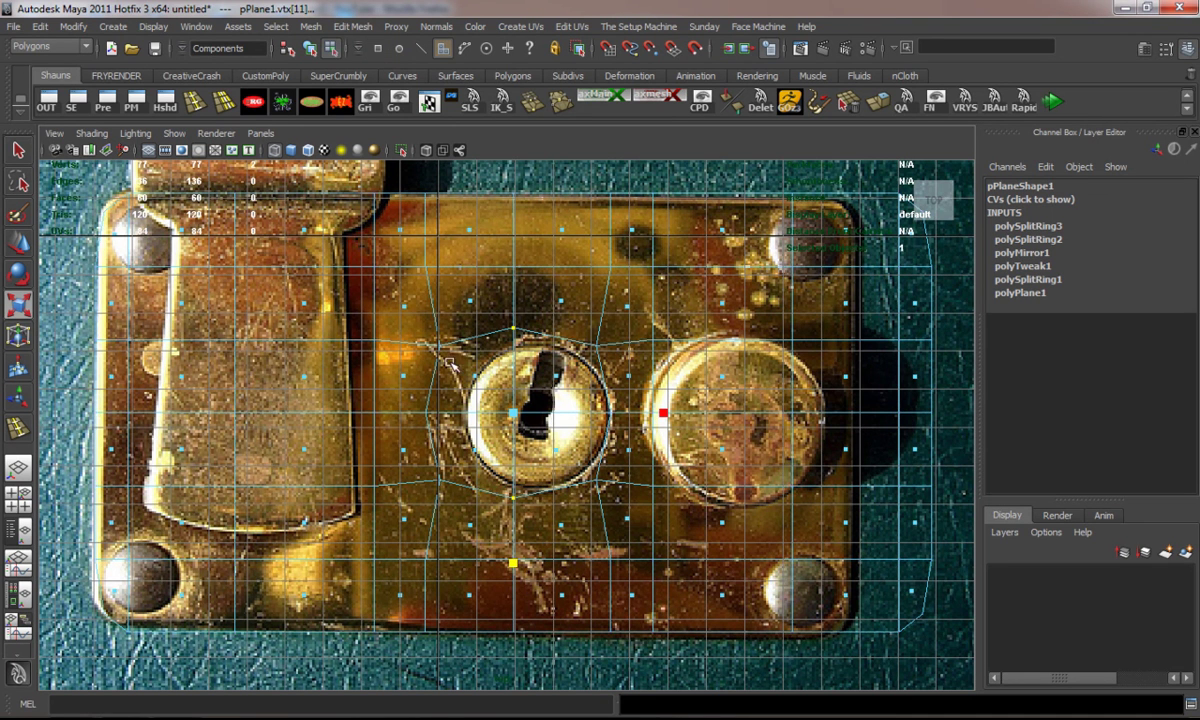
left_click_drag(421, 338, 550, 436)
key("space")
key("space")
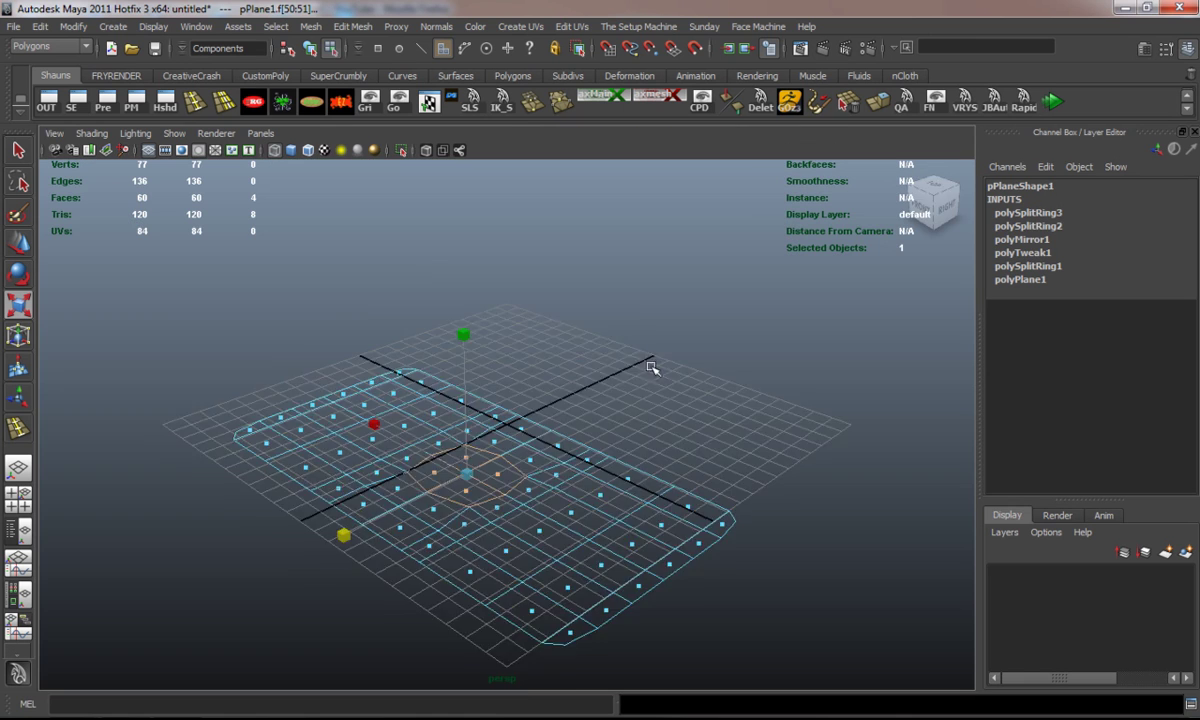
left_click_drag(653, 367, 661, 391, "alt")
key("5")
middle_click_drag(619, 464, 651, 404, "alt")
scroll(651, 404, "up", 4)
left_click_drag(651, 404, 637, 420, "alt")
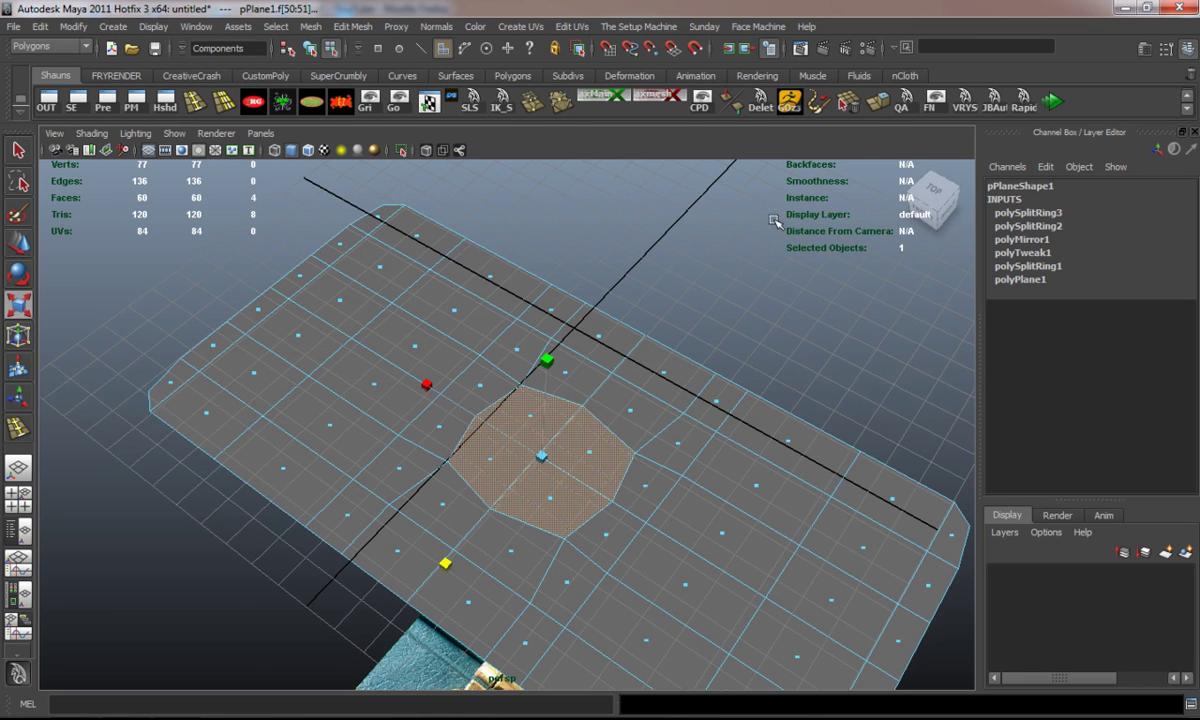
key("1")
Extrude the four keyhole faces and scale them slightly inward, and extrude them again downward to form a recess.
left_click(873, 107)
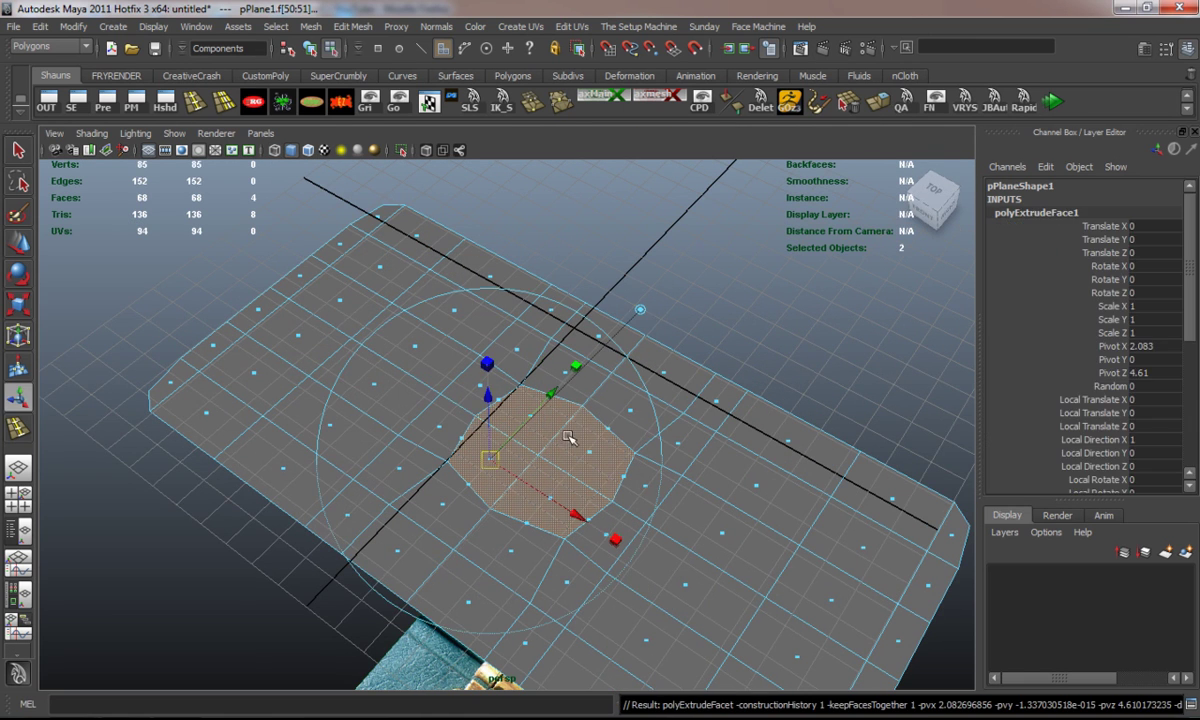
key("r")
left_click_drag(544, 454, 532, 453)
key("g")
key("w")
left_click_drag(543, 393, 548, 409)
Duplicate the recessed keyhole faces as a separate object, delete its history, and show wireframe on shaded.
left_click_drag(458, 352, 569, 398, "alt")
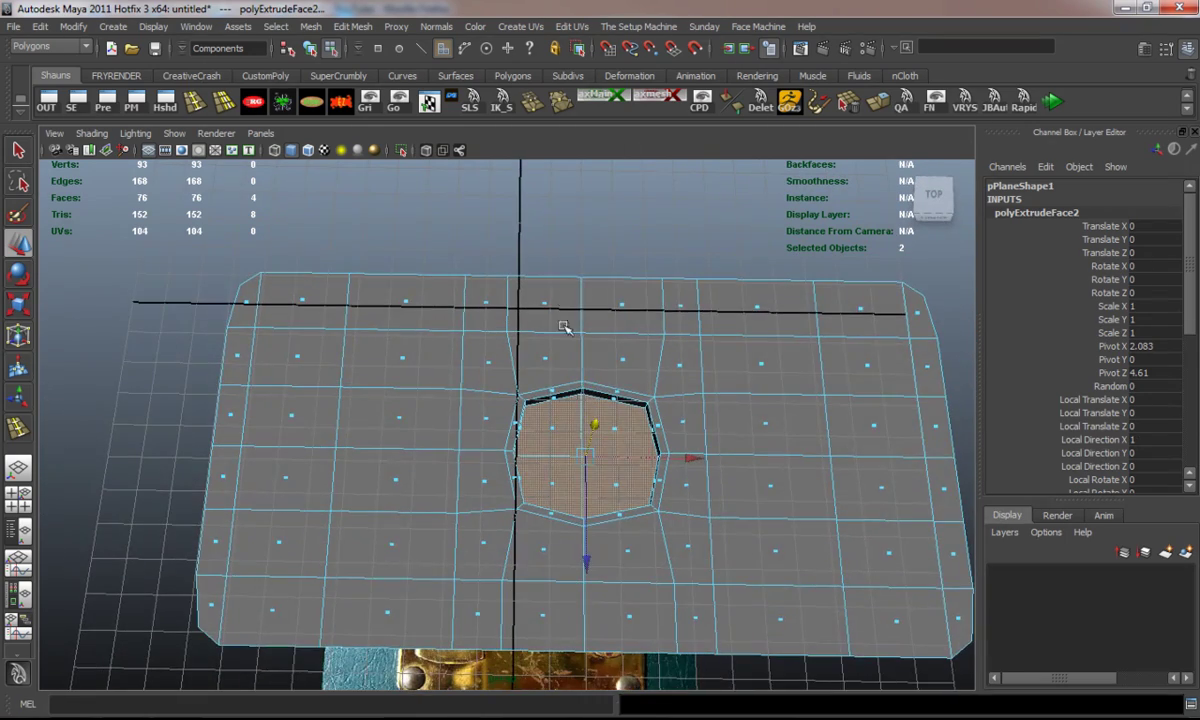
middle_click_drag(610, 321, 560, 313, "alt")
mouse_move(551, 313)
left_mouse_down("alt")
mouse_move(555, 323)
mouse_move(547, 289)
left_mouse_up("alt")
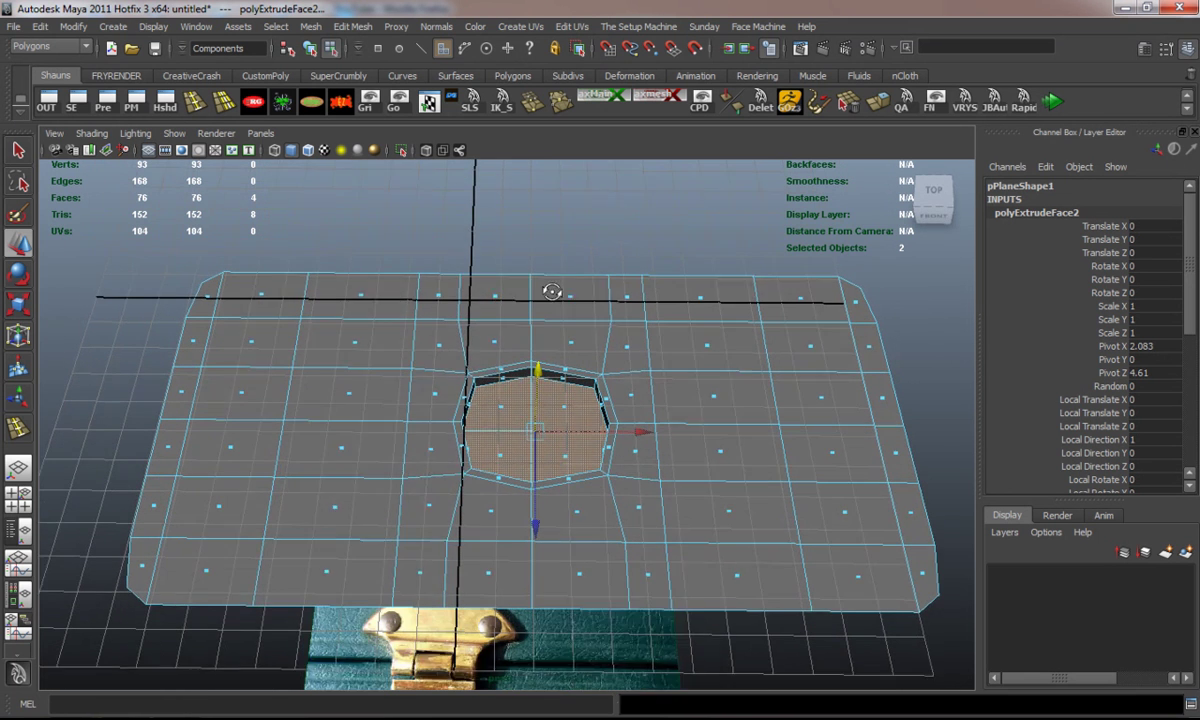
left_click(355, 27)
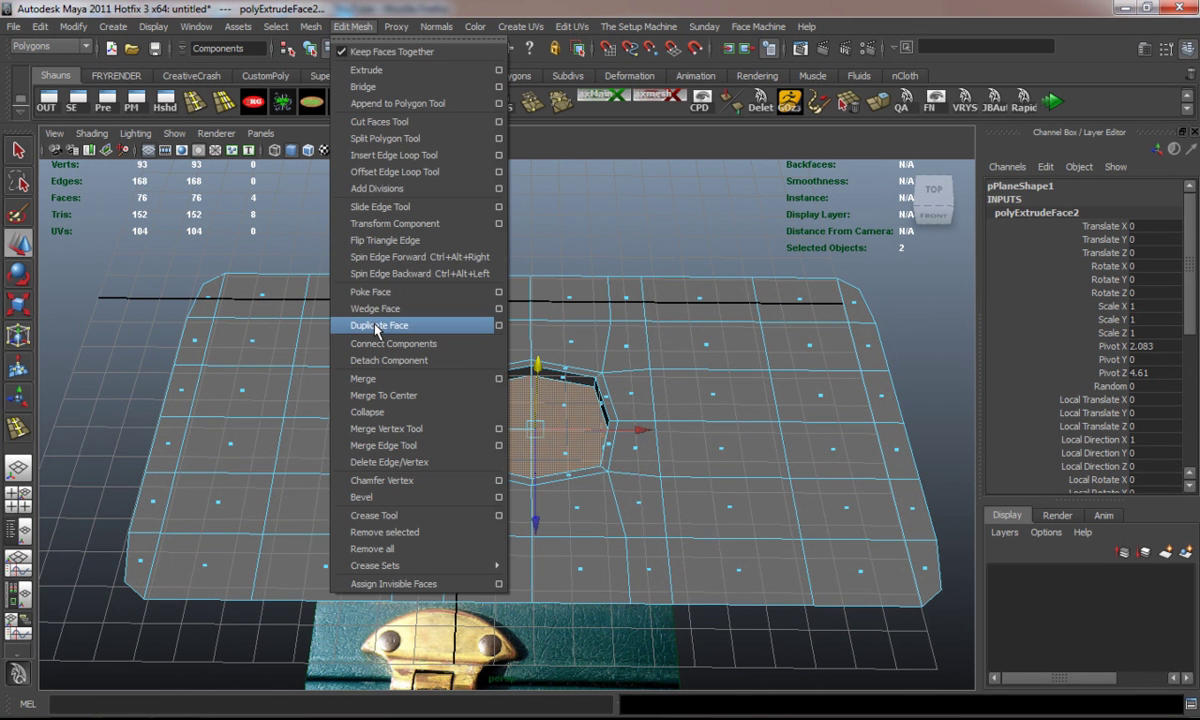
left_click(420, 318)
right_click_drag(411, 343, 460, 324)
left_click(270, 359, "shift")
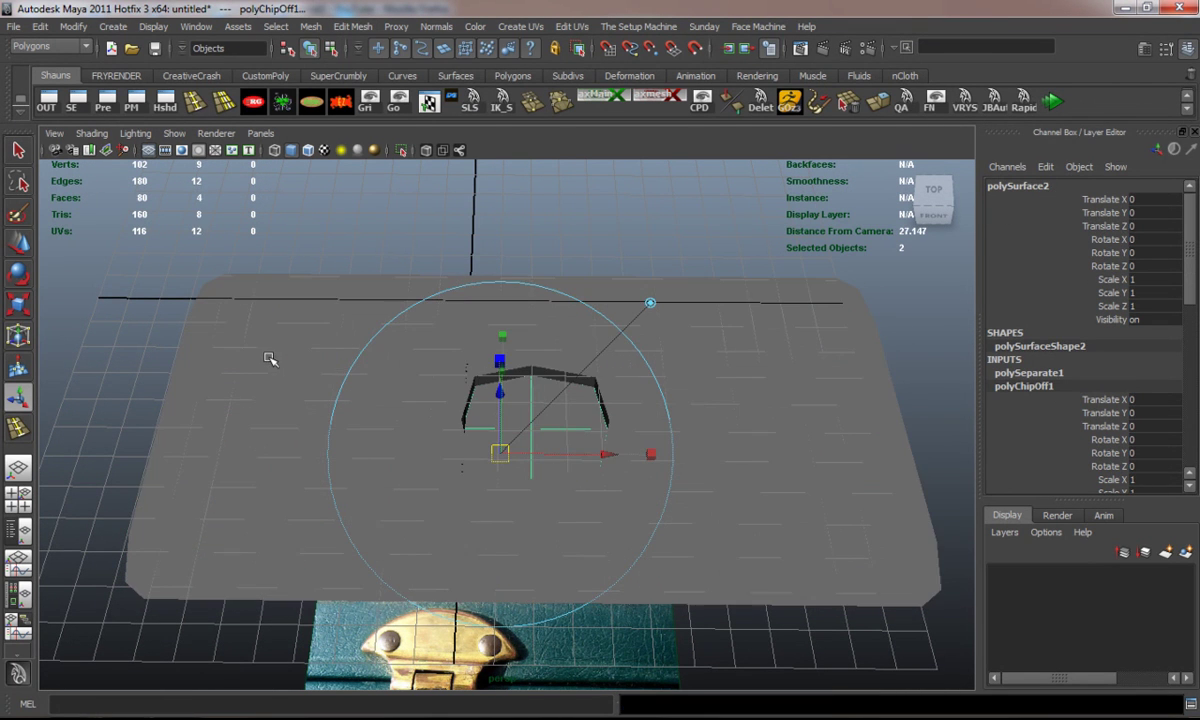
left_click(341, 104)
left_click(308, 151)
Move the duplicated keyhole piece to Translate X 0.741 so it is centred over the keyhole in the top view.
key("space")
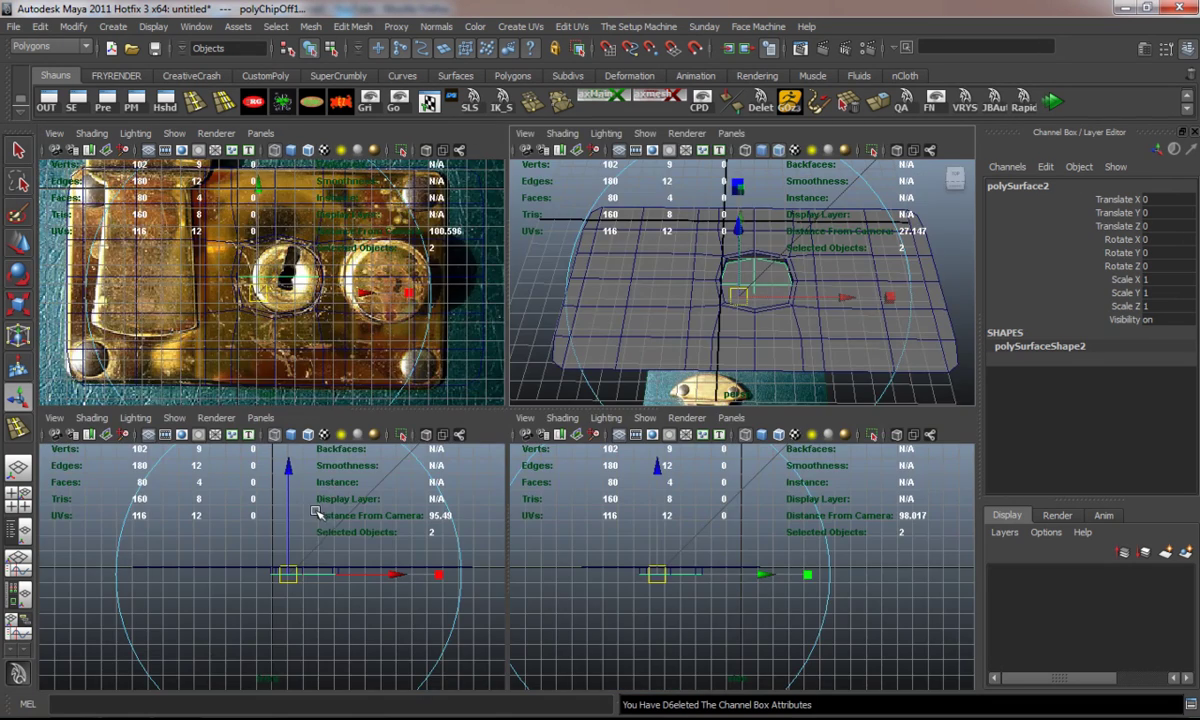
key("space")
right_click_drag(346, 350, 426, 390, "alt")
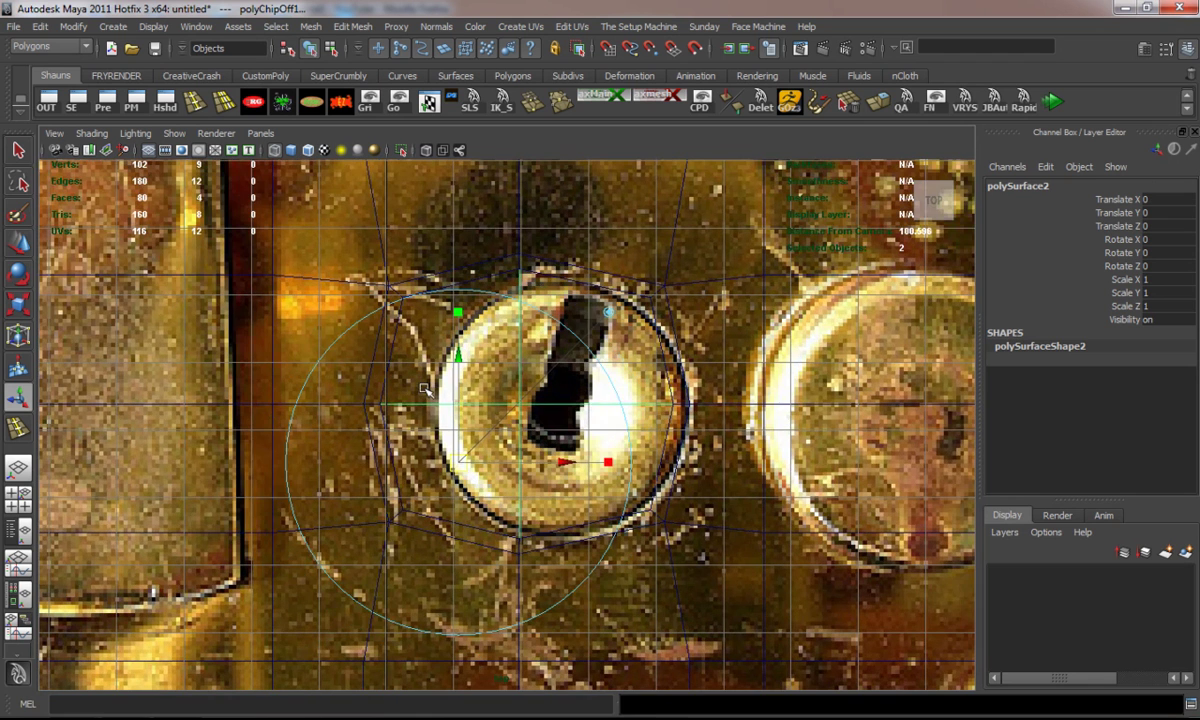
key("w")
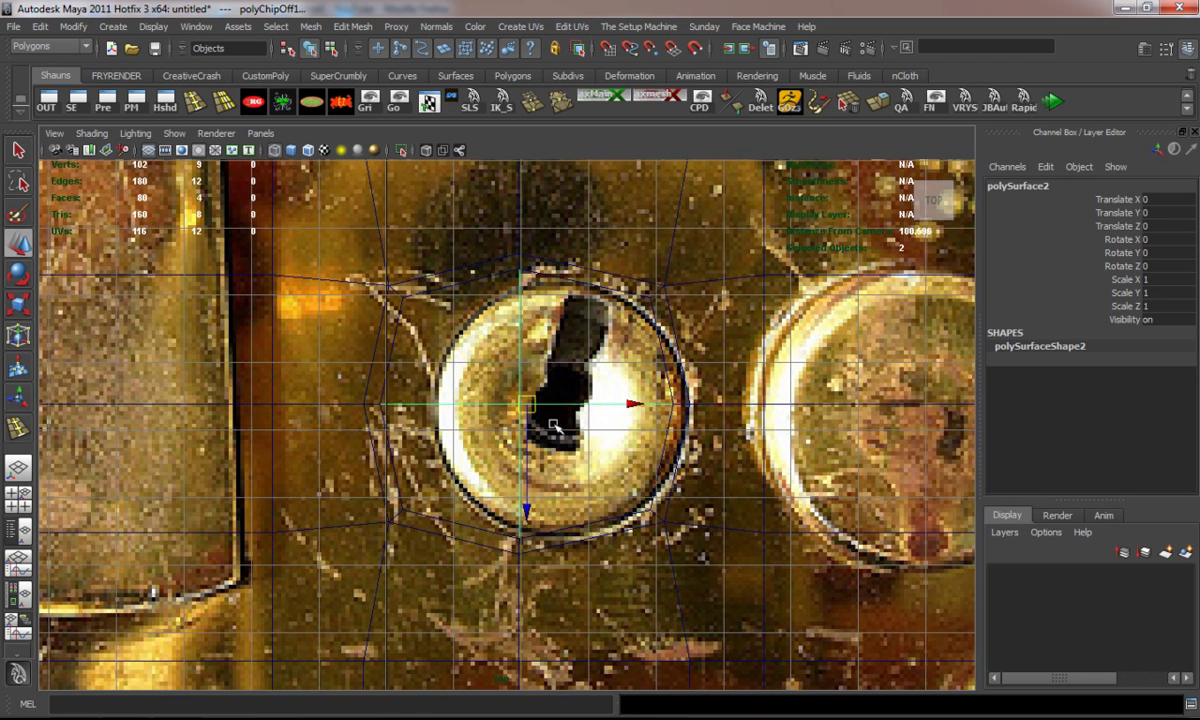
left_click_drag(627, 404, 886, 360)
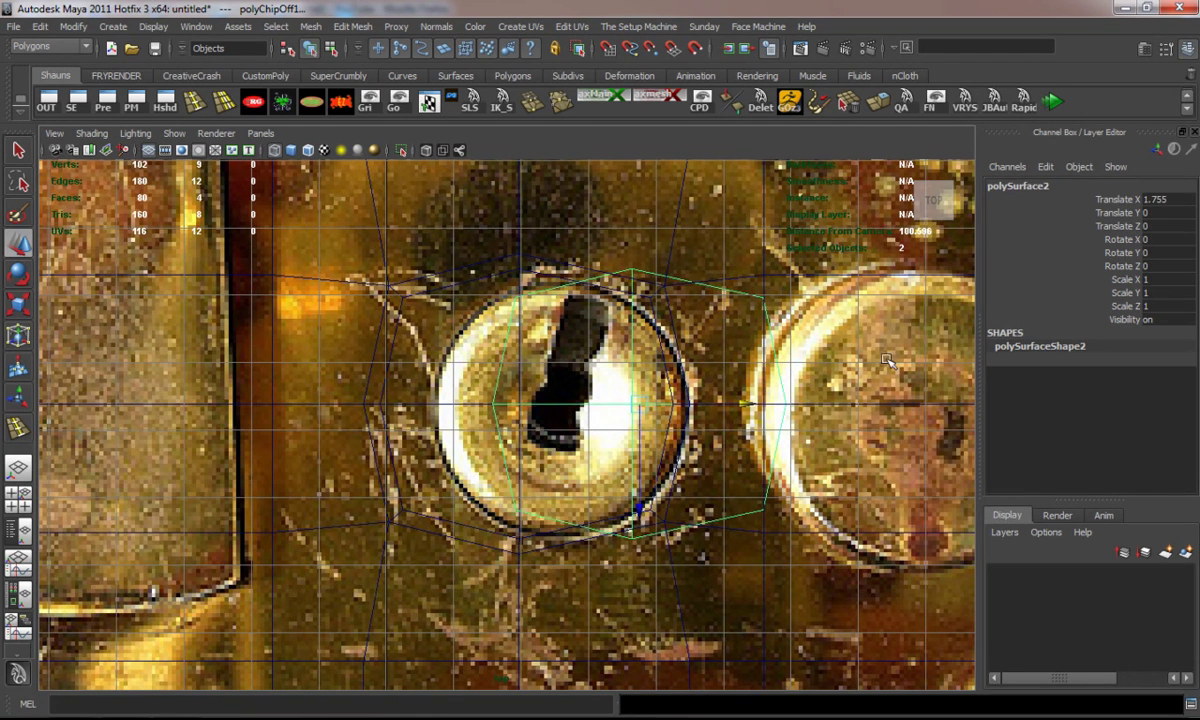
left_click_drag(740, 404, 680, 406)
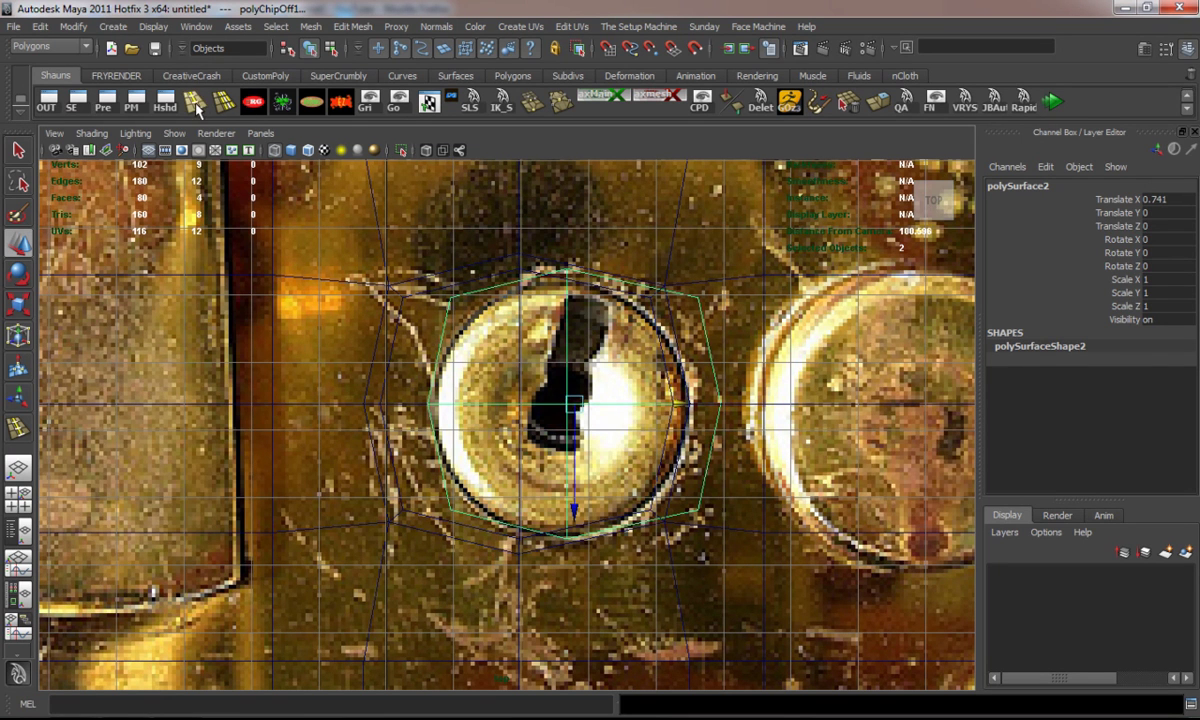
Insert one crosswise edge loop above the centre of the keyhole piece and one lengthwise loop on each side of its centre line.
left_click(194, 100)
left_click(566, 291)
left_click_drag(567, 293, 569, 344)
left_click_drag(517, 277, 538, 277)
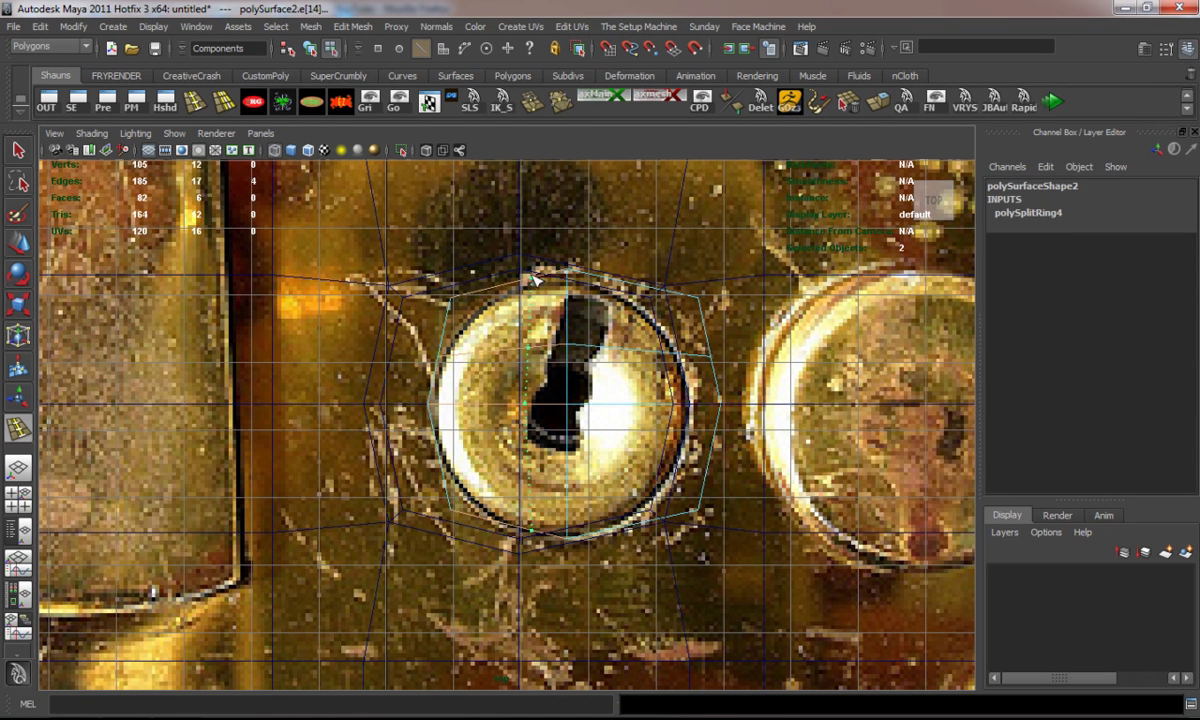
left_click(612, 279)
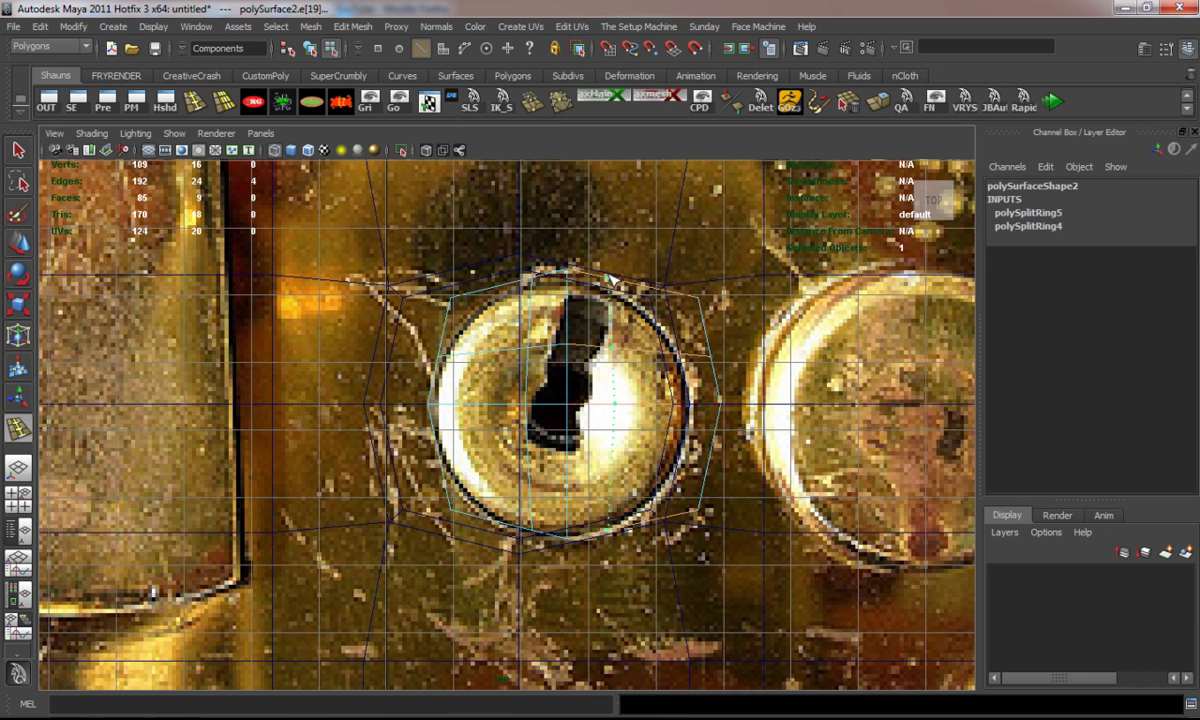
left_click(608, 277)
Select the two middle-row vertices flanking the centre line and scale them slightly inward along X.
right_click(522, 387)
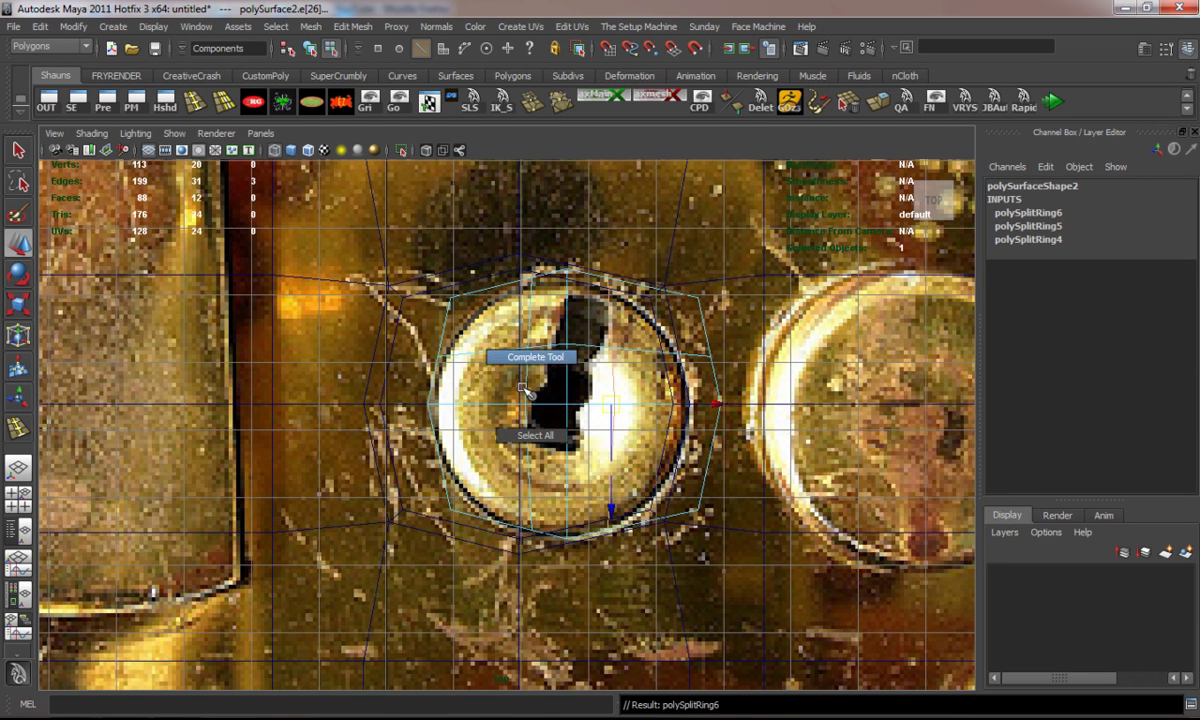
right_click_drag(523, 387, 487, 379)
left_click_drag(499, 383, 553, 420)
left_click_drag(602, 383, 636, 418, "shift")
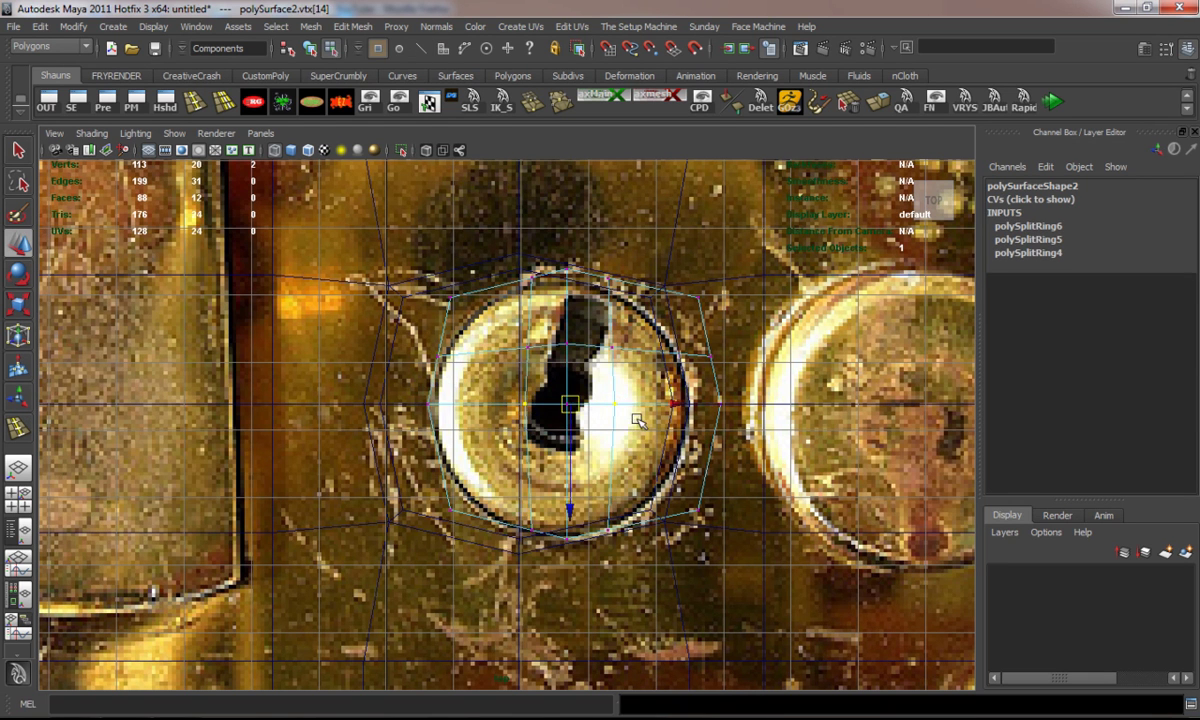
key("r")
left_click_drag(429, 405, 443, 405)
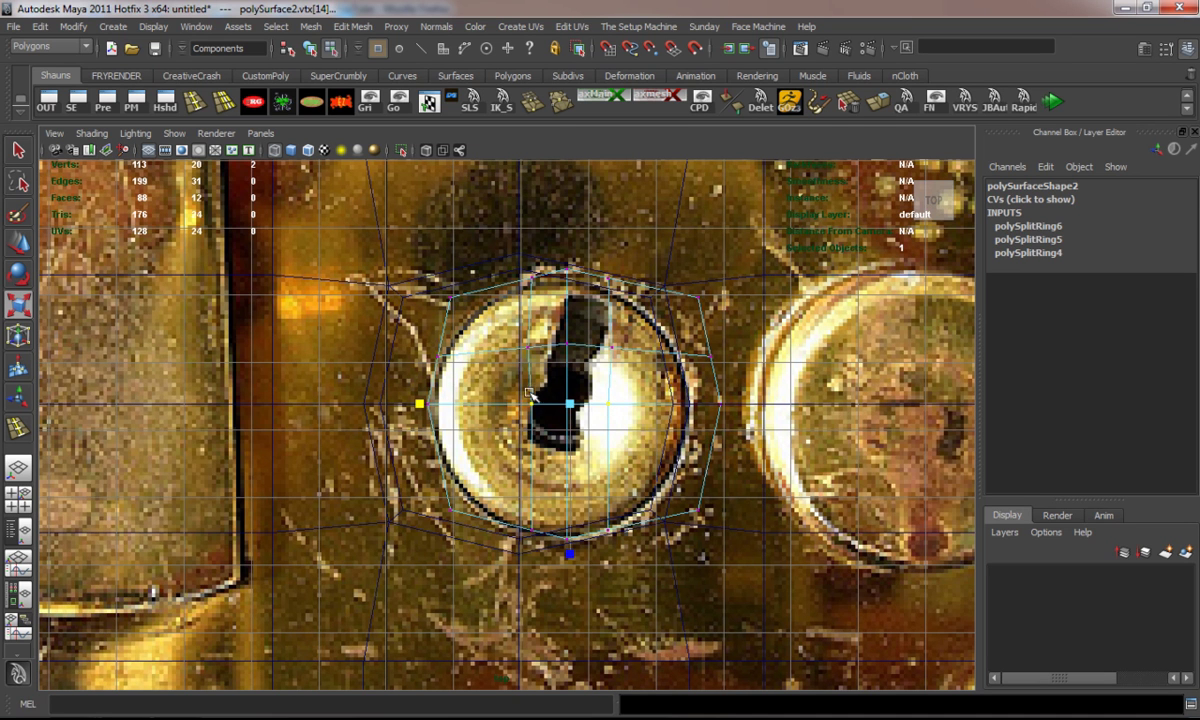
Move the three middle-row vertices along Z toward the lower end of the keyhole slot and check the smoothed shape.
key("w")
left_click_drag(567, 507, 568, 528)
key("3")
key("1")
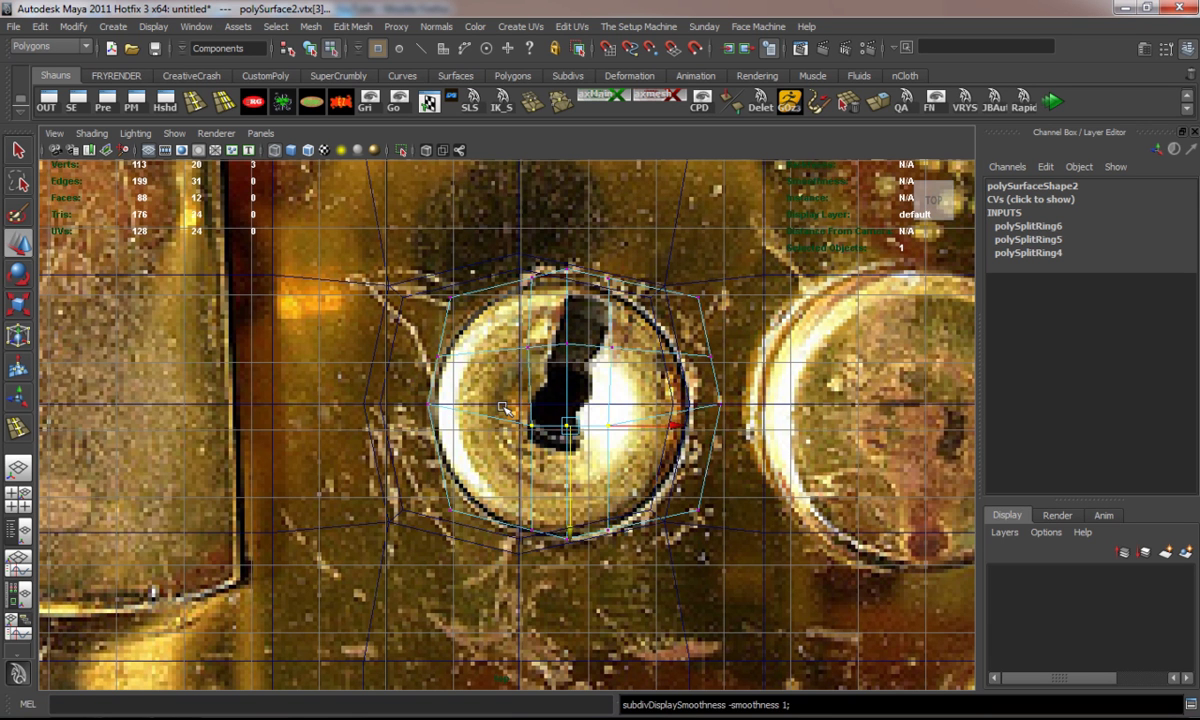
Insert another crosswise edge loop through the slot and scale its two side vertices inward along X to form the keyhole's waist.
scroll(507, 406, "up", 2)
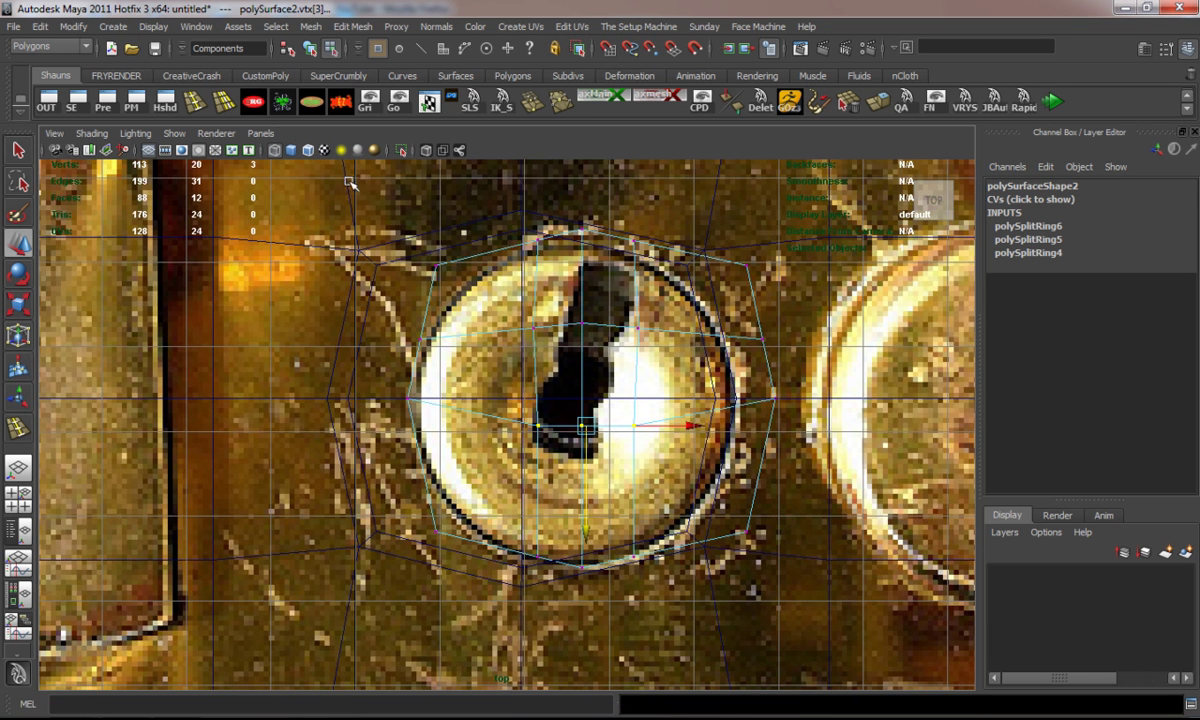
left_click(194, 103)
left_click_drag(535, 352, 538, 369)
key("r")
right_click_drag(558, 366, 504, 367)
left_click_drag(524, 356, 547, 382)
left_click_drag(616, 350, 658, 378, "shift")
left_click_drag(437, 368, 479, 365)
key("3")
key("1")
Select the six faces of the keyhole slot and extrude them, scaling the extrusion slightly inward in the perspective view.
right_click(567, 301)
right_click_drag(555, 321, 557, 340)
left_click_drag(549, 269, 616, 423)
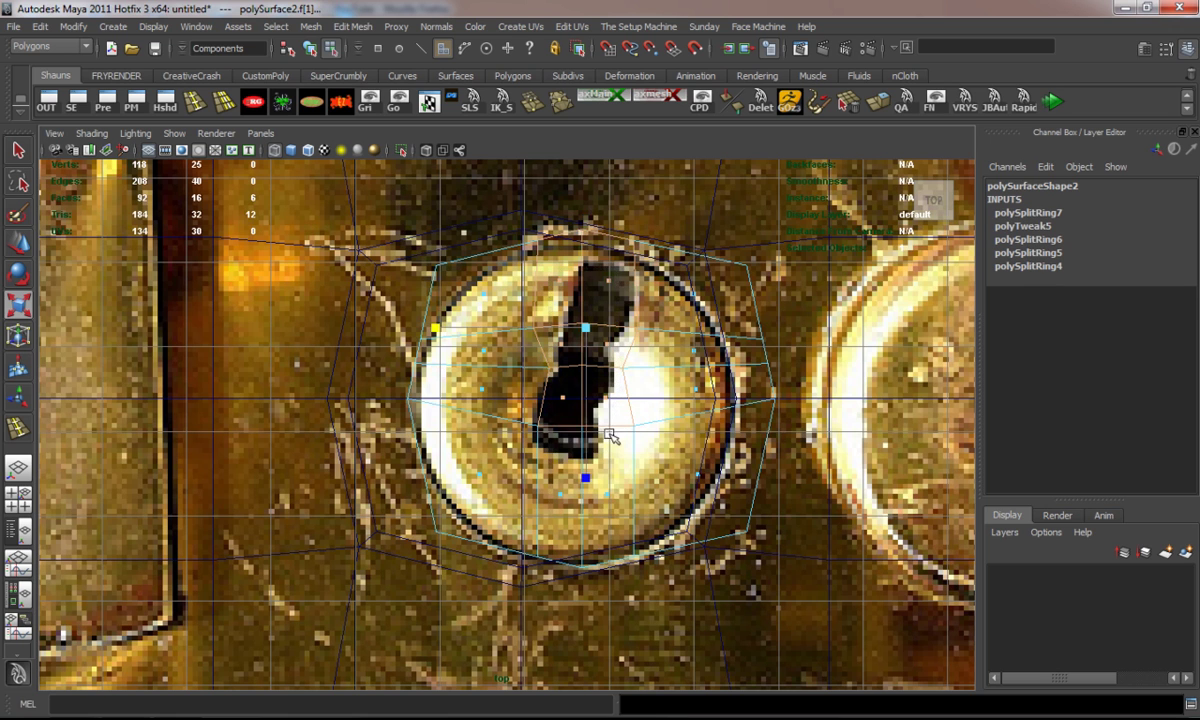
key("space")
key("space")
scroll(662, 354, "up", 4)
mouse_move(646, 380)
left_mouse_down("alt")
mouse_move(652, 394)
mouse_move(643, 377)
left_mouse_up("alt")
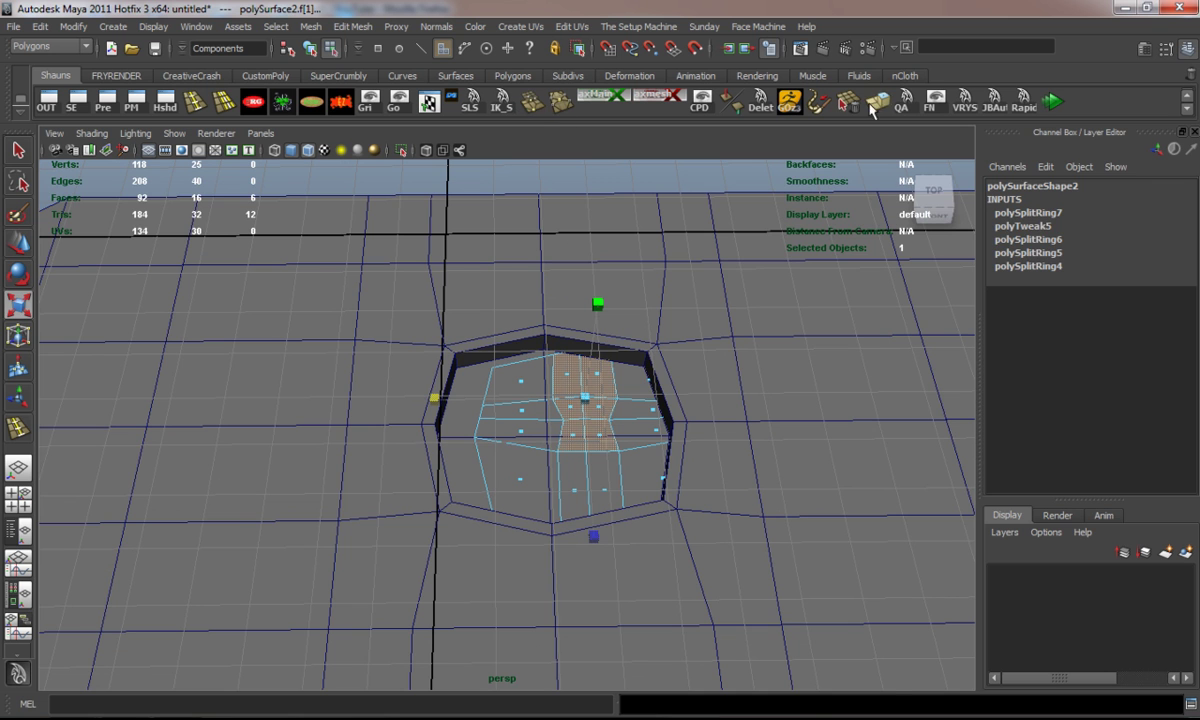
key("ctrl+e")
left_click(582, 313)
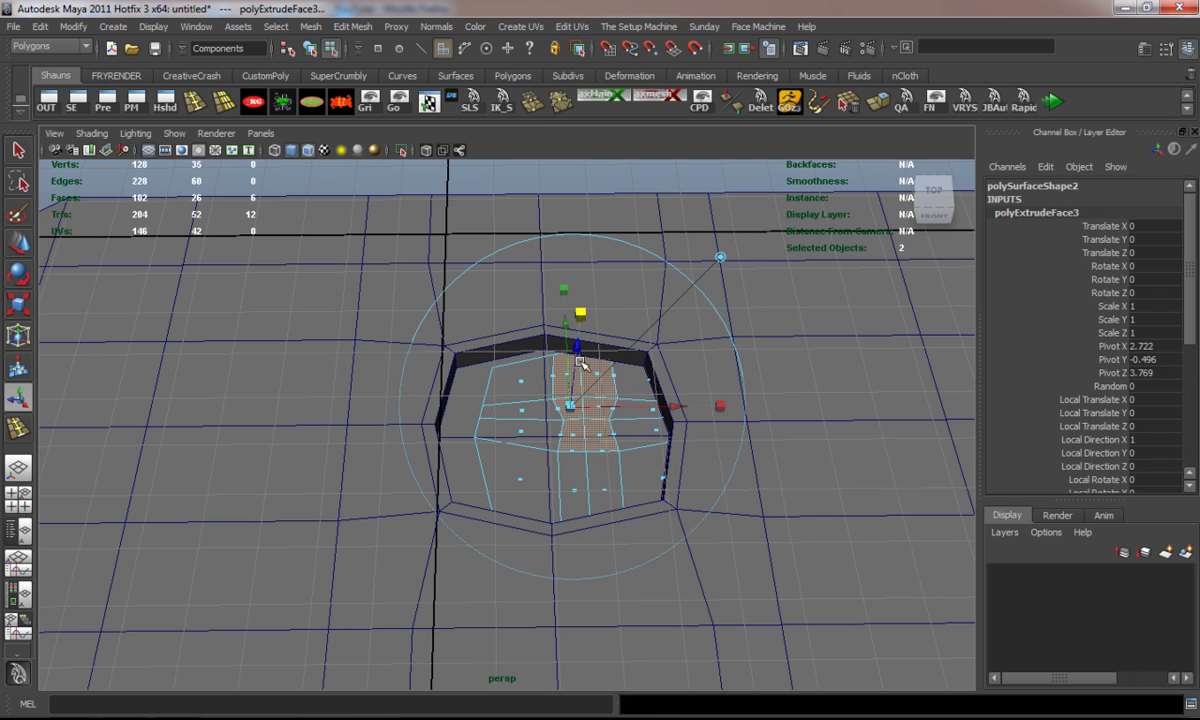
left_click_drag(568, 404, 556, 403)
Extrude the six slot faces again downward to Local Translate Z -0.251 and delete them to open the hole.
key("ctrl+e")
left_click_drag(578, 345, 583, 358)
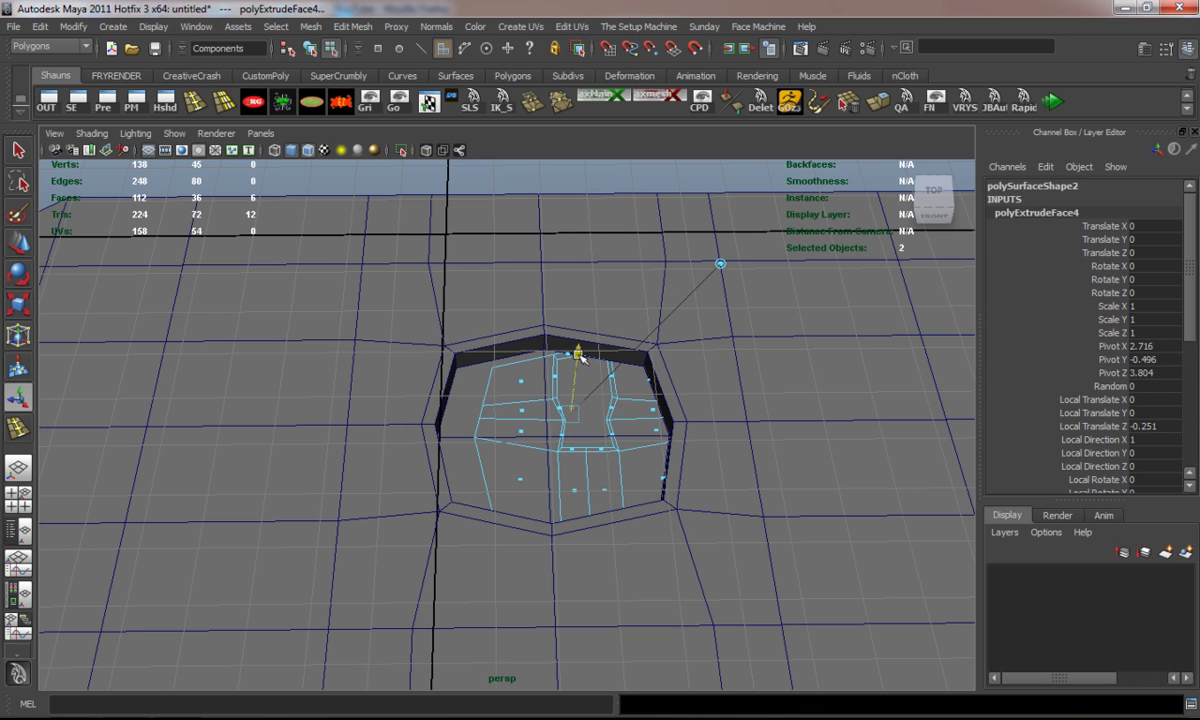
key("Delete")
Select the keyhole piece, set its Translate X to 0, and raise it along Y within the plate's recess.
right_click_drag(536, 392, 558, 375)
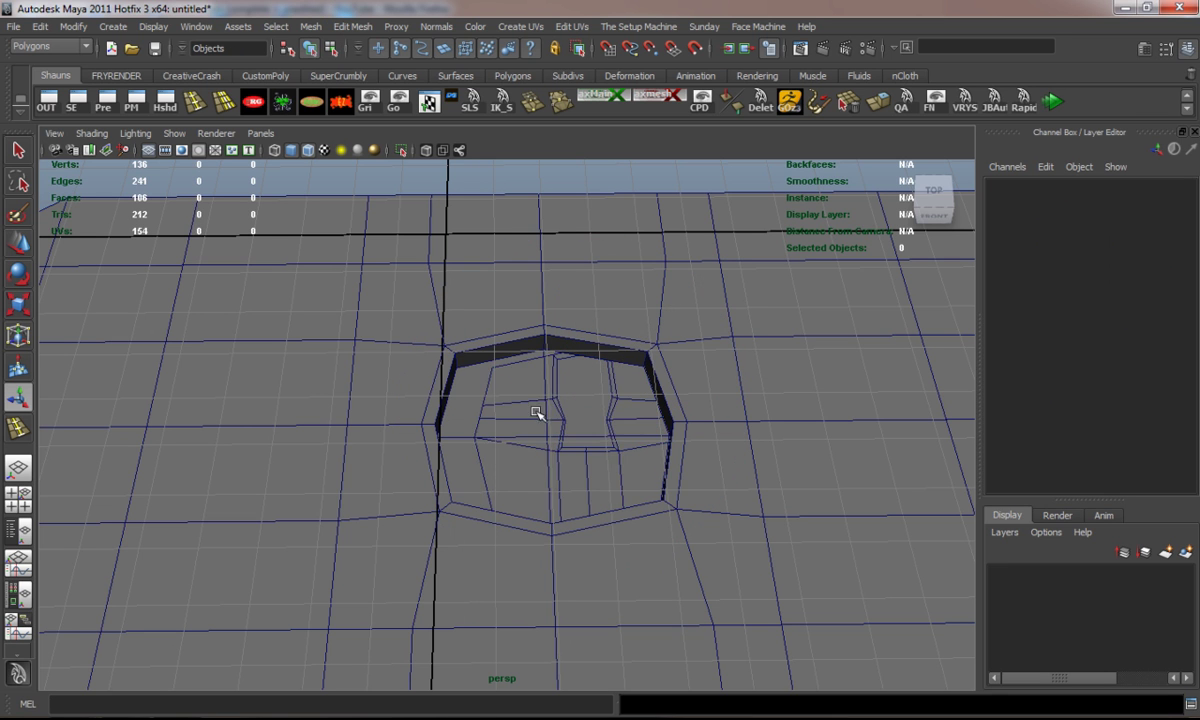
left_click(536, 412)
key("w")
left_click(1152, 200)
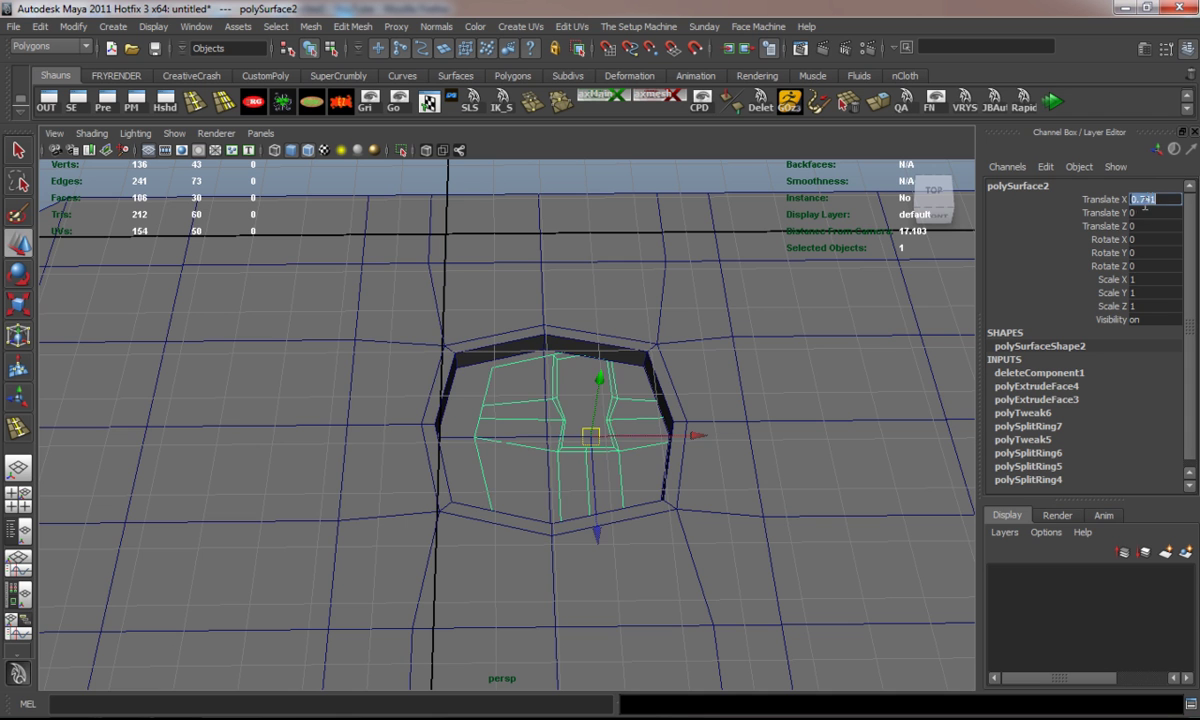
type("0")
key("Return")
left_click_drag(559, 380, 559, 366)
Preview the keyhole piece smoothed, and delete the four faces closing the far end of the slot in the unsmoothed mesh.
key("3")
scroll(514, 383, "up", 2)
mouse_move(491, 378)
right_mouse_down()
mouse_move(460, 368)
mouse_move(496, 396)
right_mouse_up()
key("1")
scroll(550, 368, "up", 4)
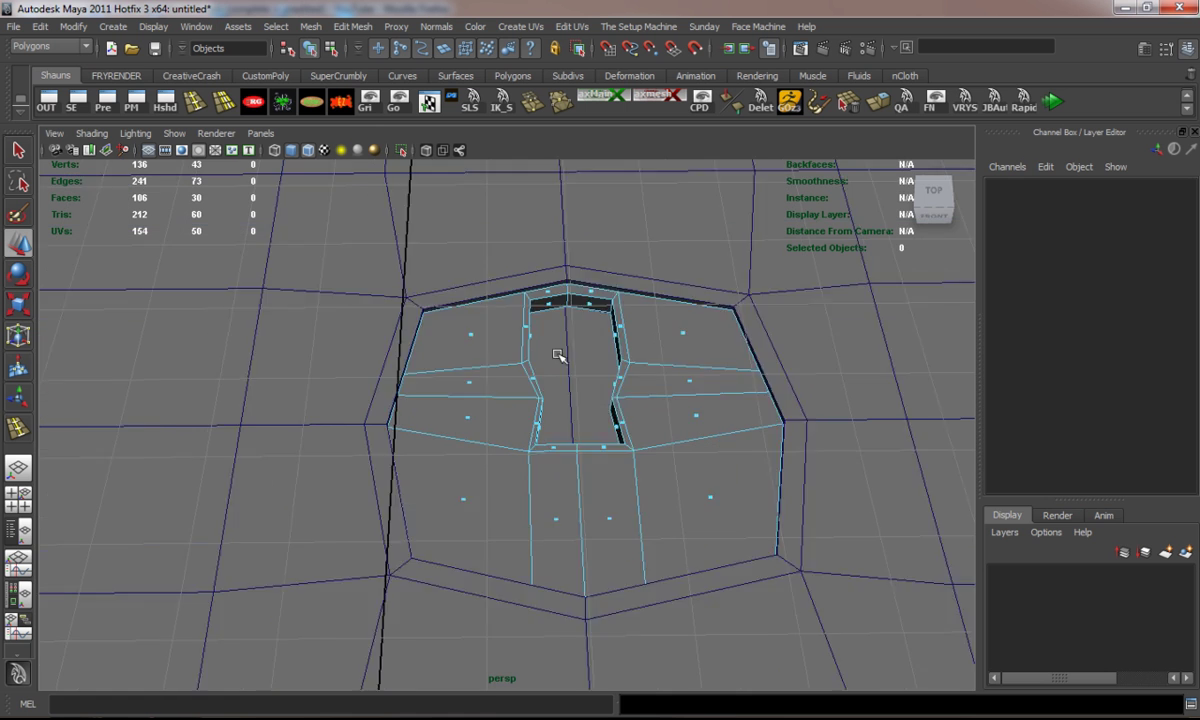
left_click_drag(552, 227, 622, 309)
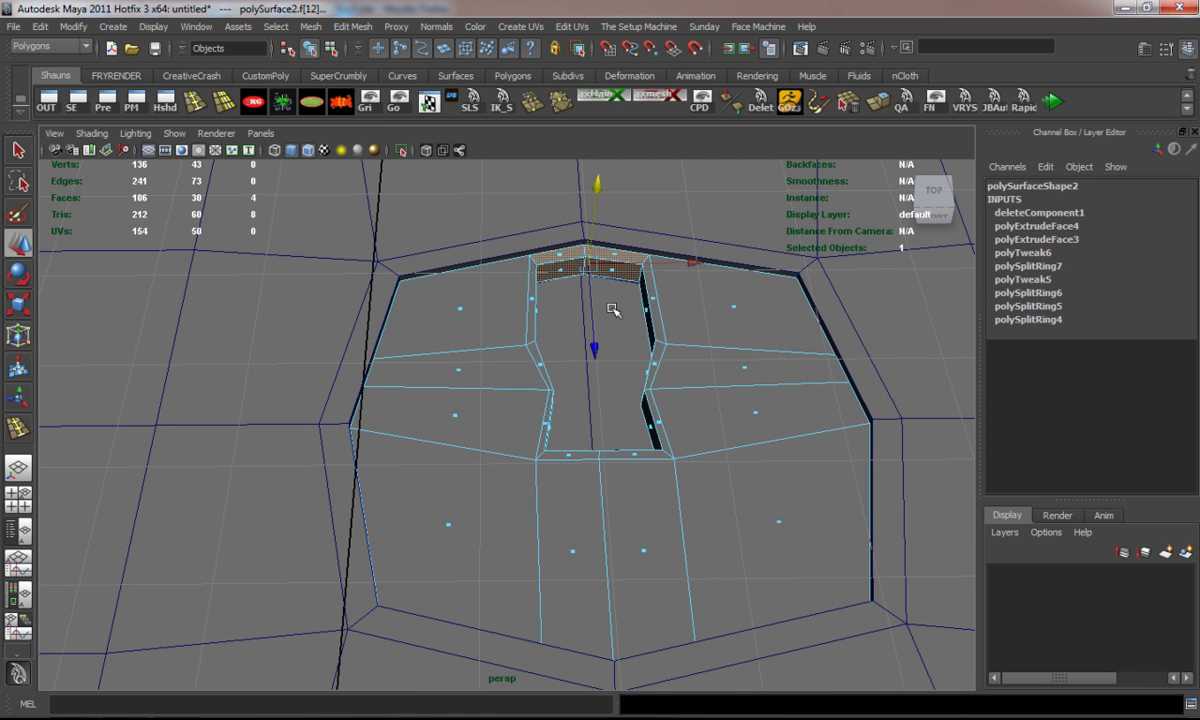
key("Delete")
Inspect the plate in wireframe and preview the plate and the keyhole piece smoothed.
left_click(338, 343)
key("4")
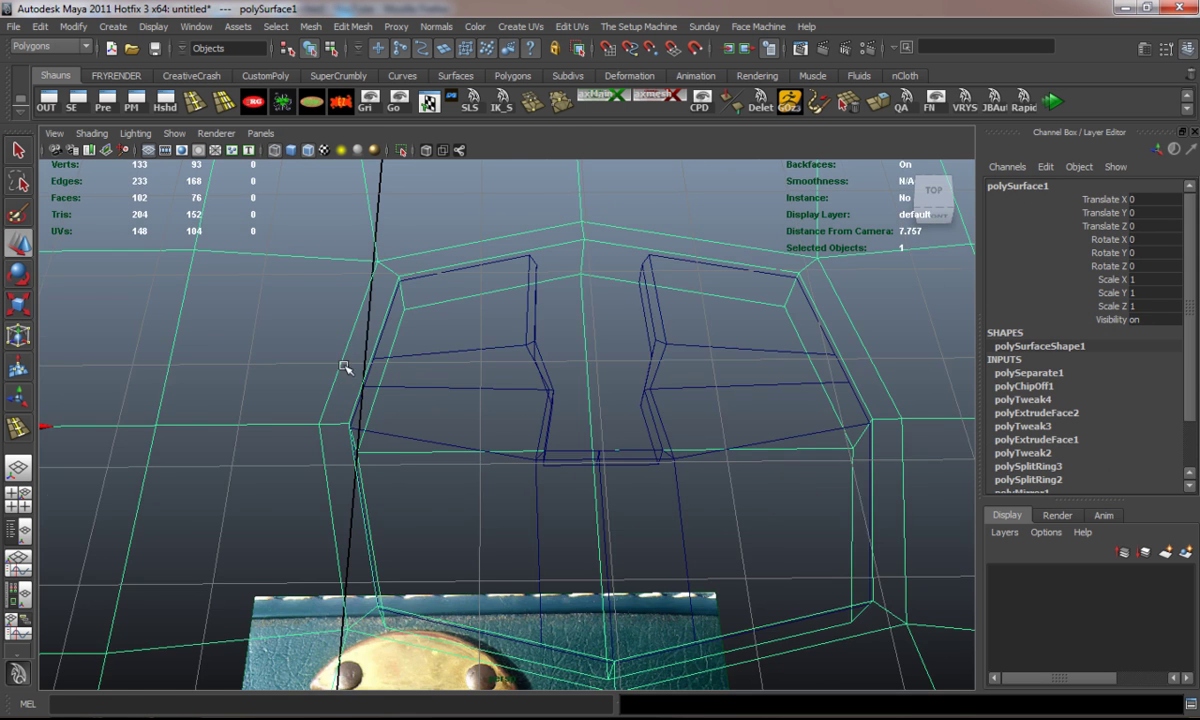
scroll(346, 377, "down", 6)
key("5")
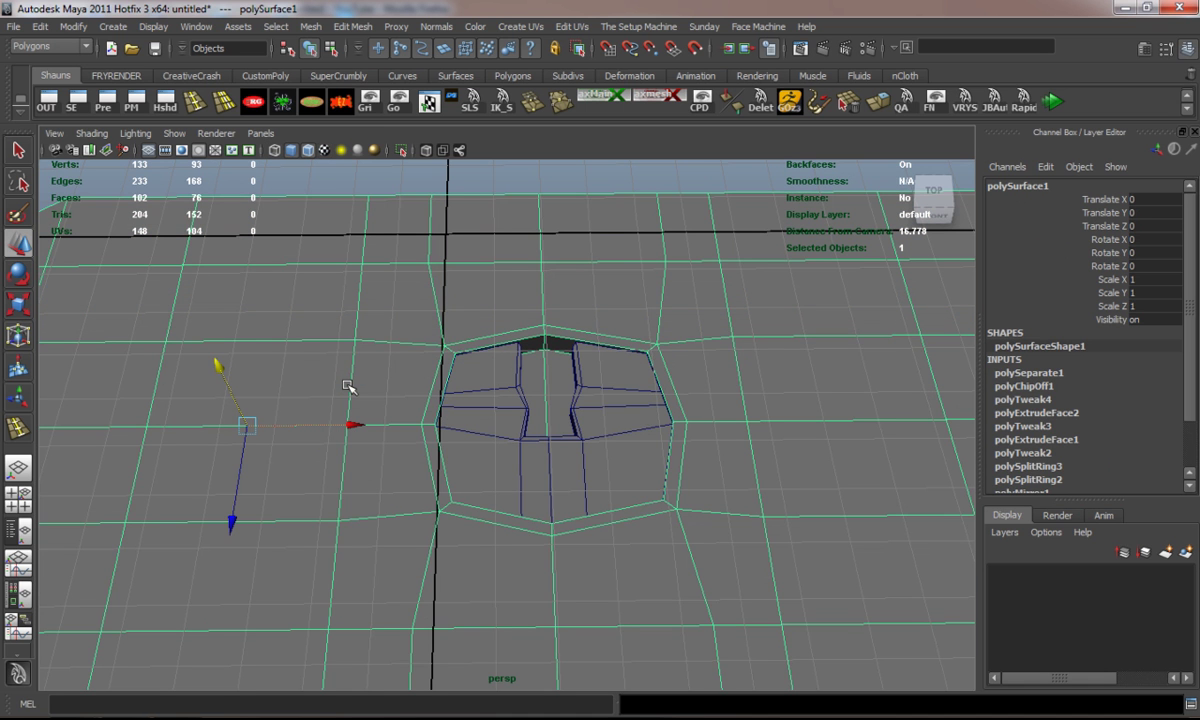
key("3")
scroll(349, 386, "down", 5)
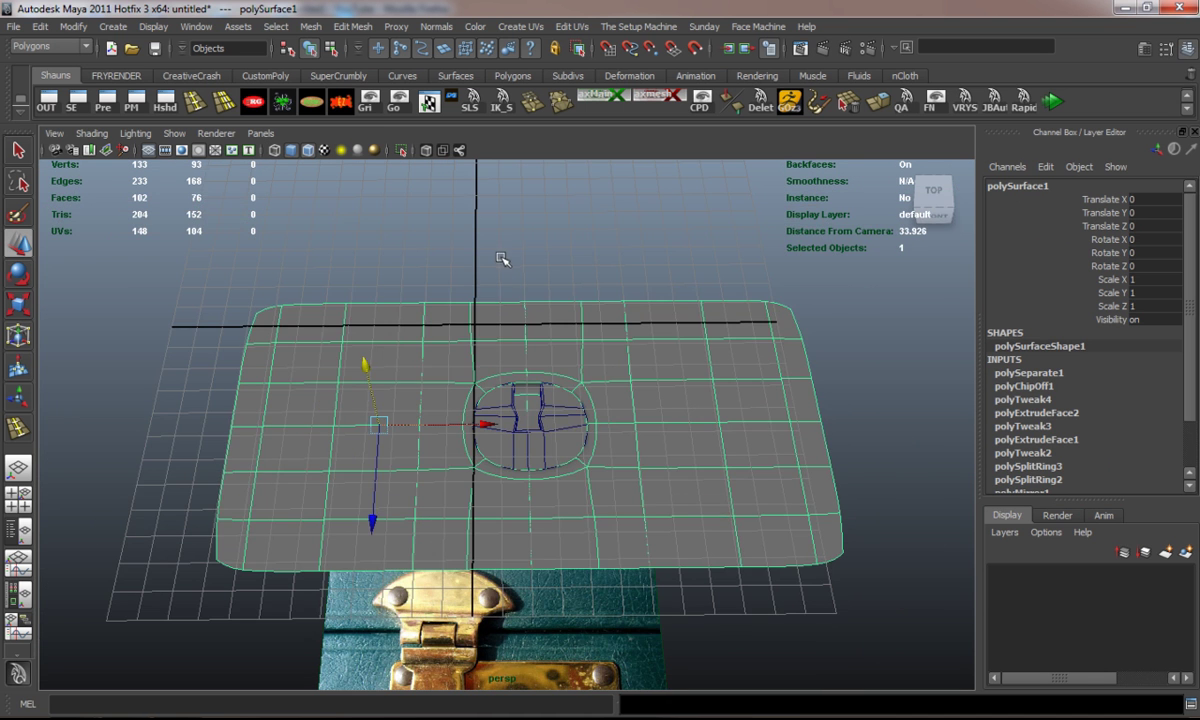
left_click(504, 260)
scroll(534, 469, "up", 5)
left_click(525, 465)
key("3")
scroll(520, 478, "up", 5)
scroll(480, 468, "down", 5)
Raise the keyhole piece along Y until it sits slightly above the plate surface.
left_click_drag(454, 464, 678, 408, "alt")
left_click(916, 311)
left_click_drag(732, 335, 666, 424, "alt")
left_click(698, 430)
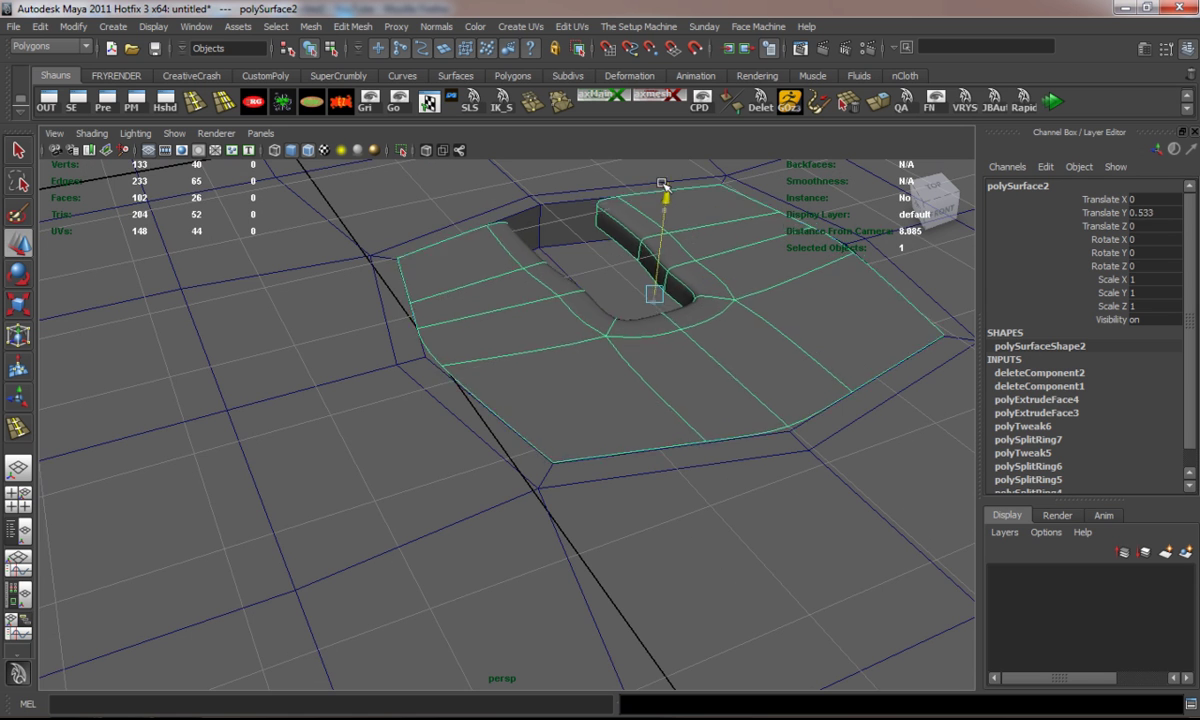
left_click_drag(663, 185, 663, 173)
Select the border edge loop of the keyhole piece and scale it slightly inward.
right_click_drag(592, 350, 593, 310)
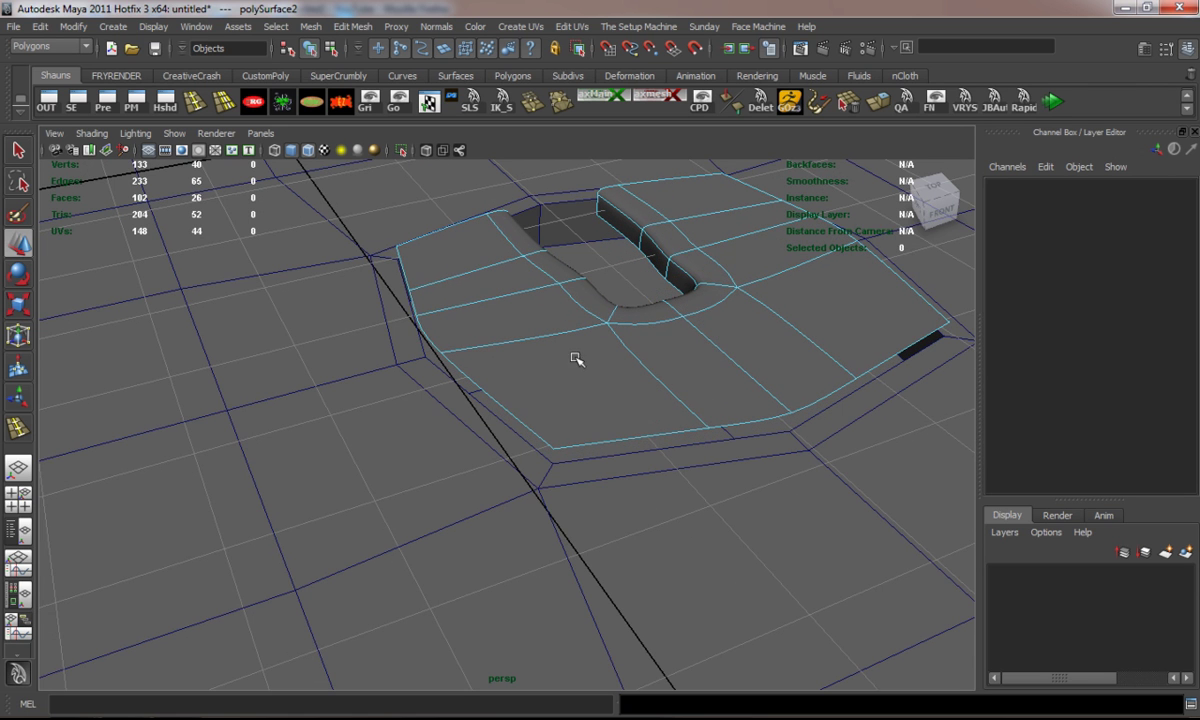
double_click(509, 410)
key("r")
left_click_drag(660, 297, 652, 297)
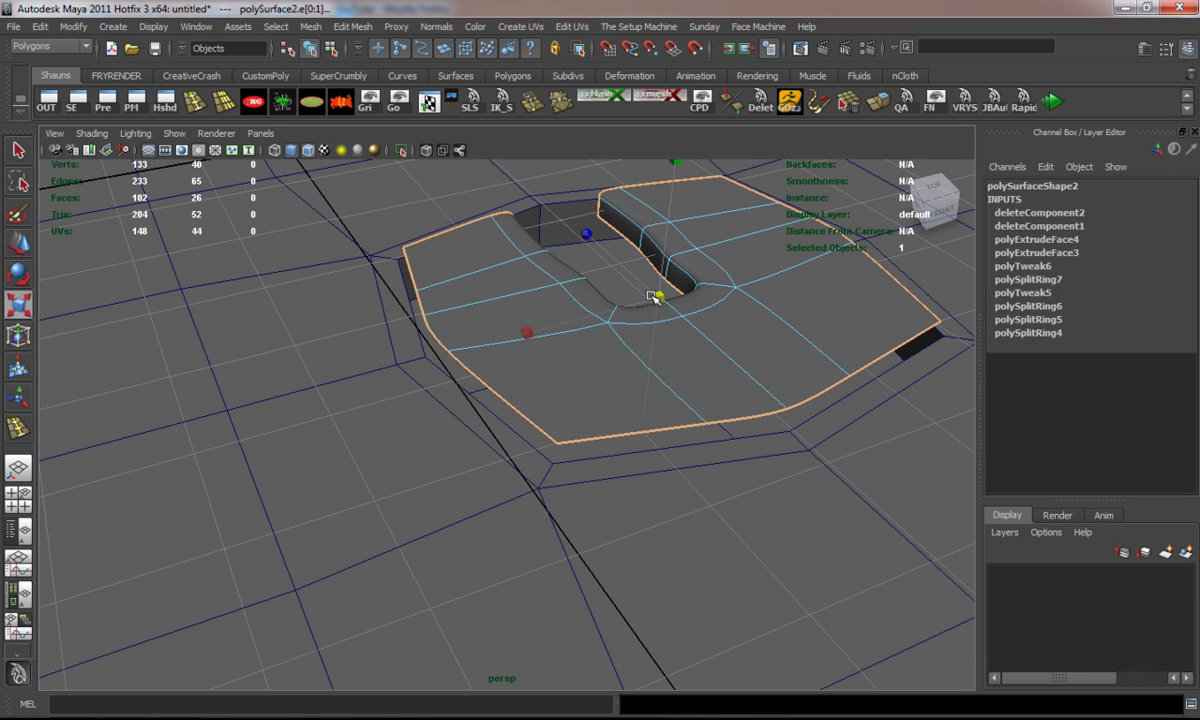
Extrude the border edges of the keyhole piece, move them down along Y to form side walls, and display it smoothed.
key("1")
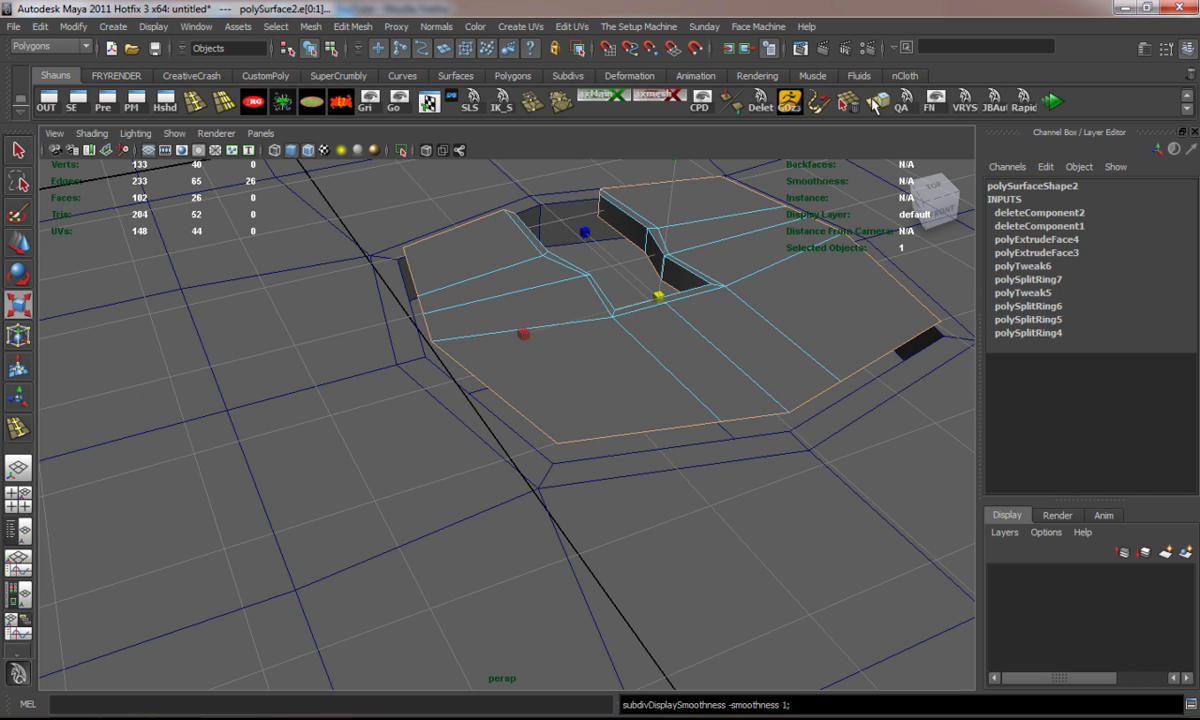
key("ctrl+e")
key("w")
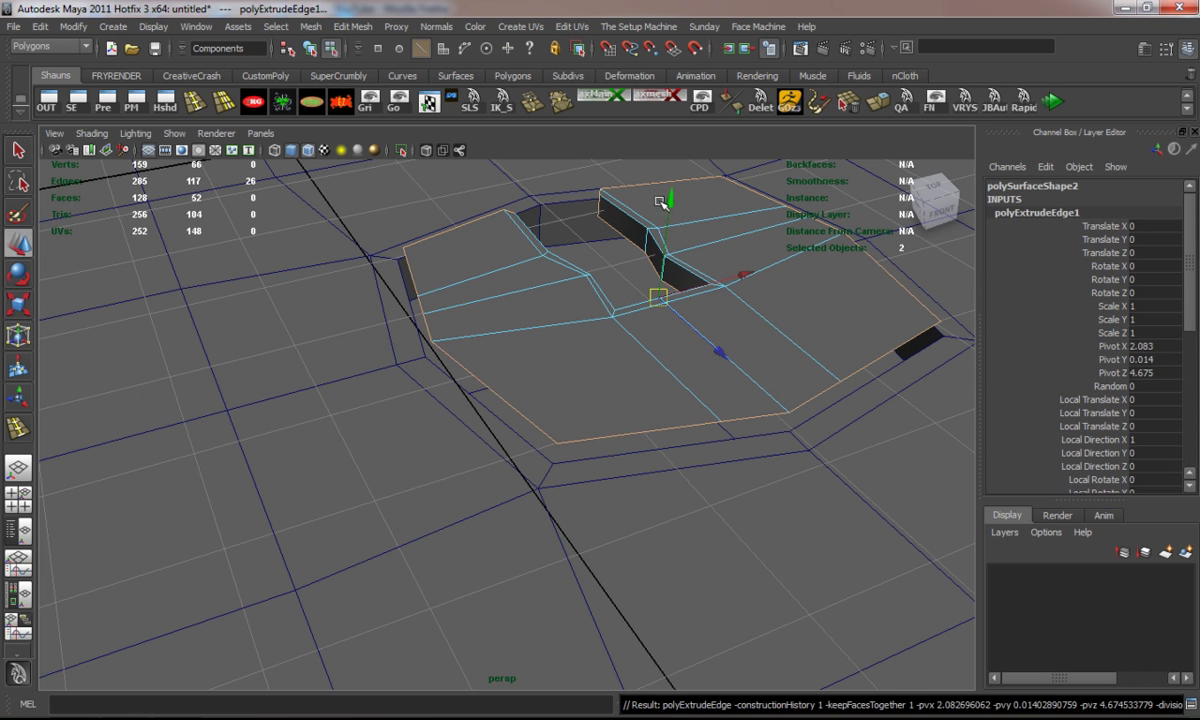
left_click(661, 218)
key("ctrl+z")
left_click_drag(670, 205, 669, 233)
key("3")
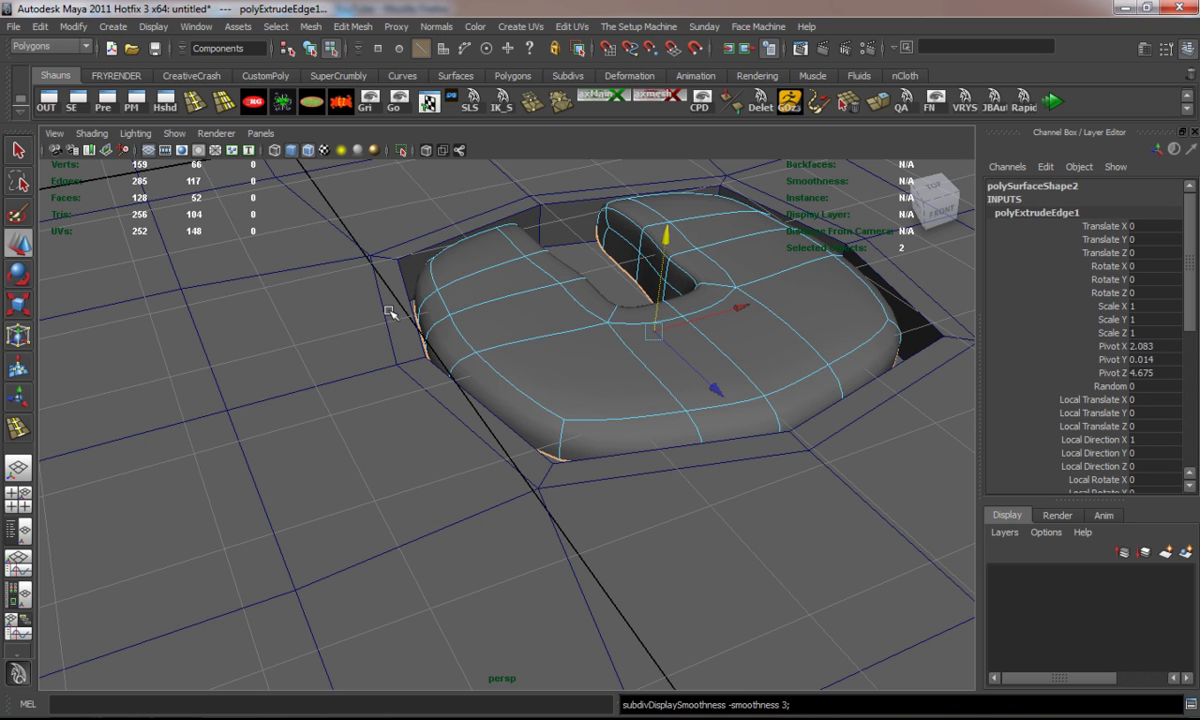
Insert two supporting edge loops in the plate's rim around the octagonal recess.
left_click_drag(369, 289, 316, 327, "alt")
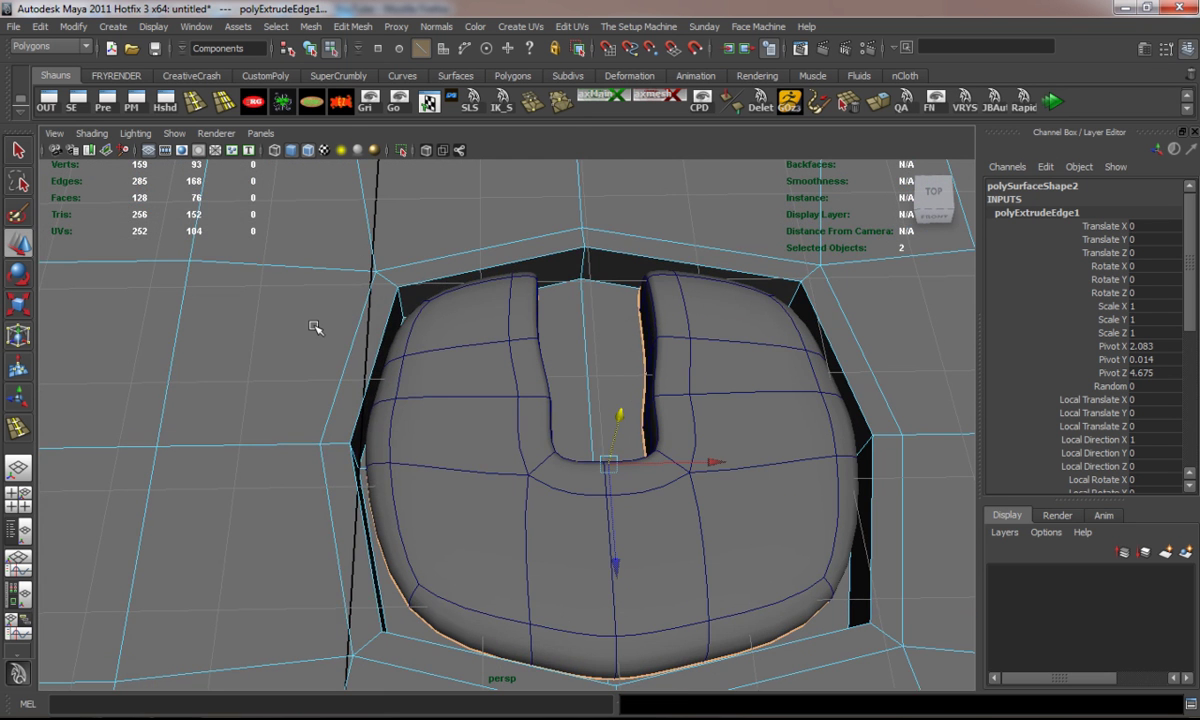
right_click_drag(315, 327, 337, 308)
left_click(337, 308)
left_click(195, 104)
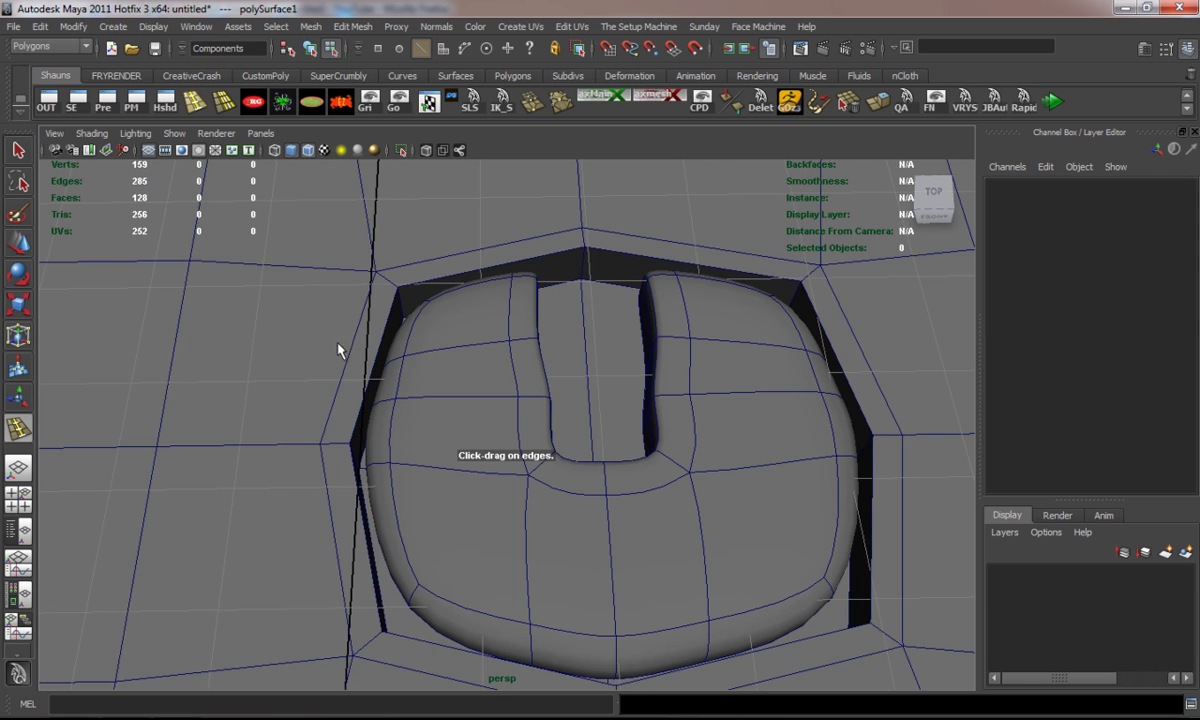
left_click_drag(328, 445, 265, 437)
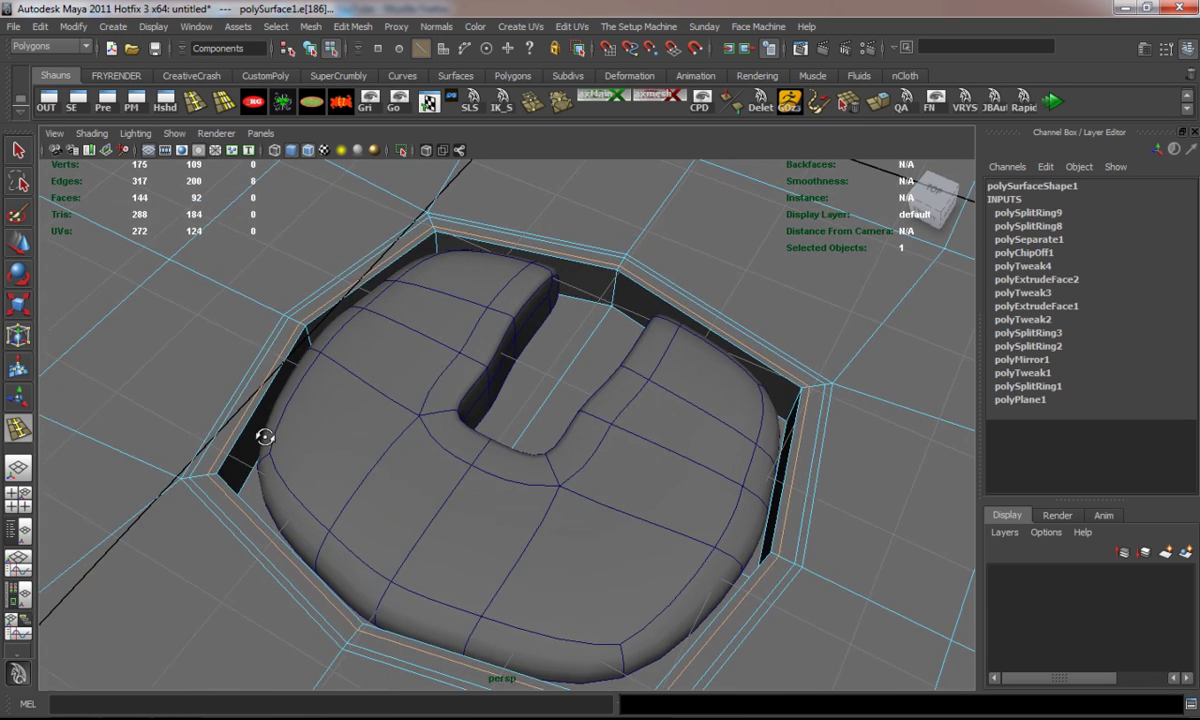
Insert two more edge loops around the inner wall of the plate's recess and display the plate smoothed.
middle_click_drag(265, 437, 367, 437, "alt")
scroll(300, 365, "up", 5)
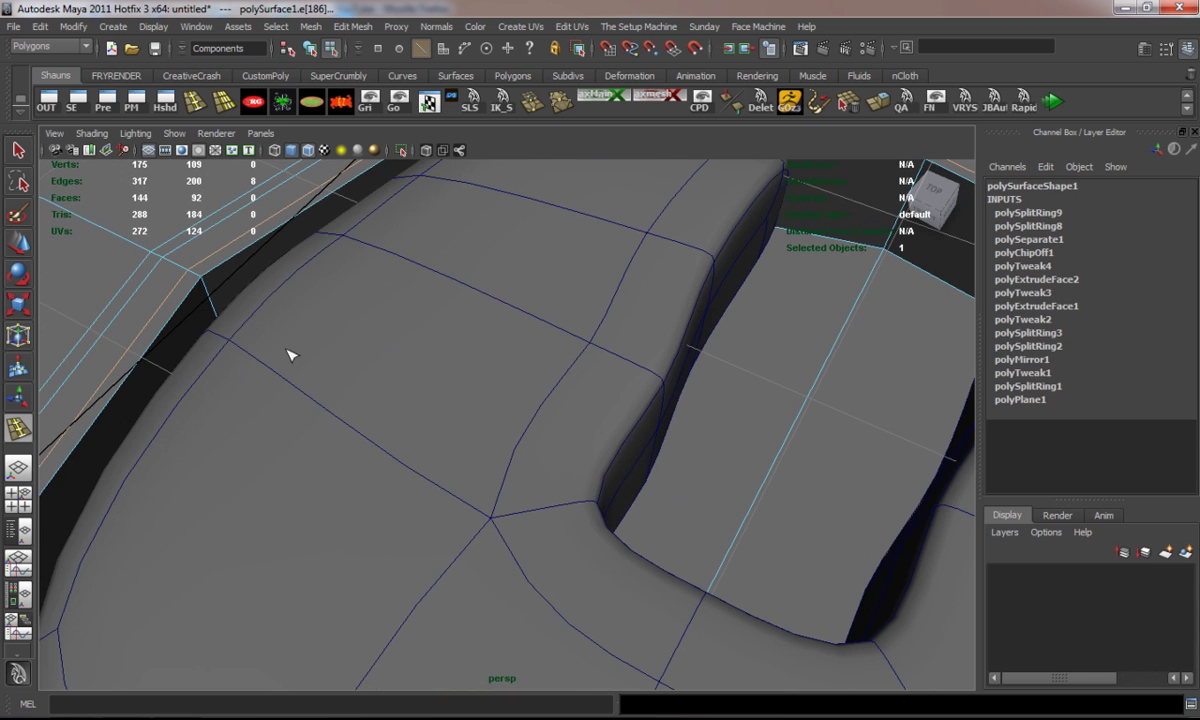
left_click(207, 287)
left_click_drag(229, 371, 254, 434)
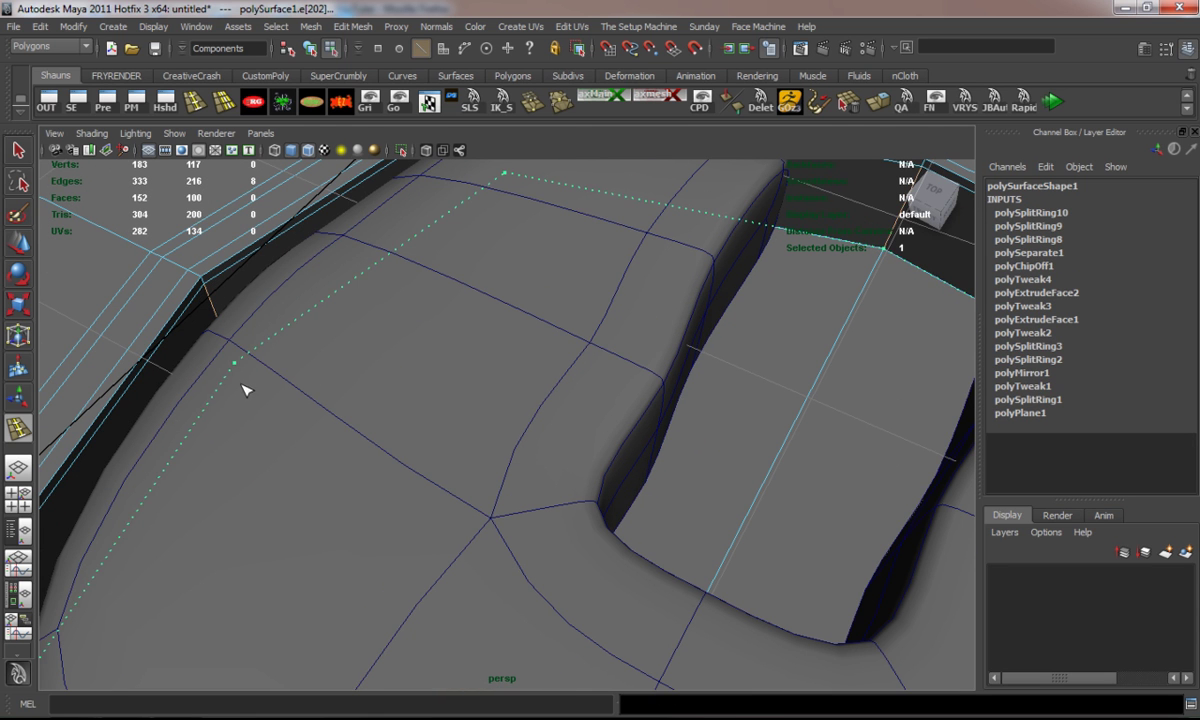
left_click_drag(234, 353, 354, 352)
scroll(235, 362, "down", 6)
key("w")
key("3")
key("F8")
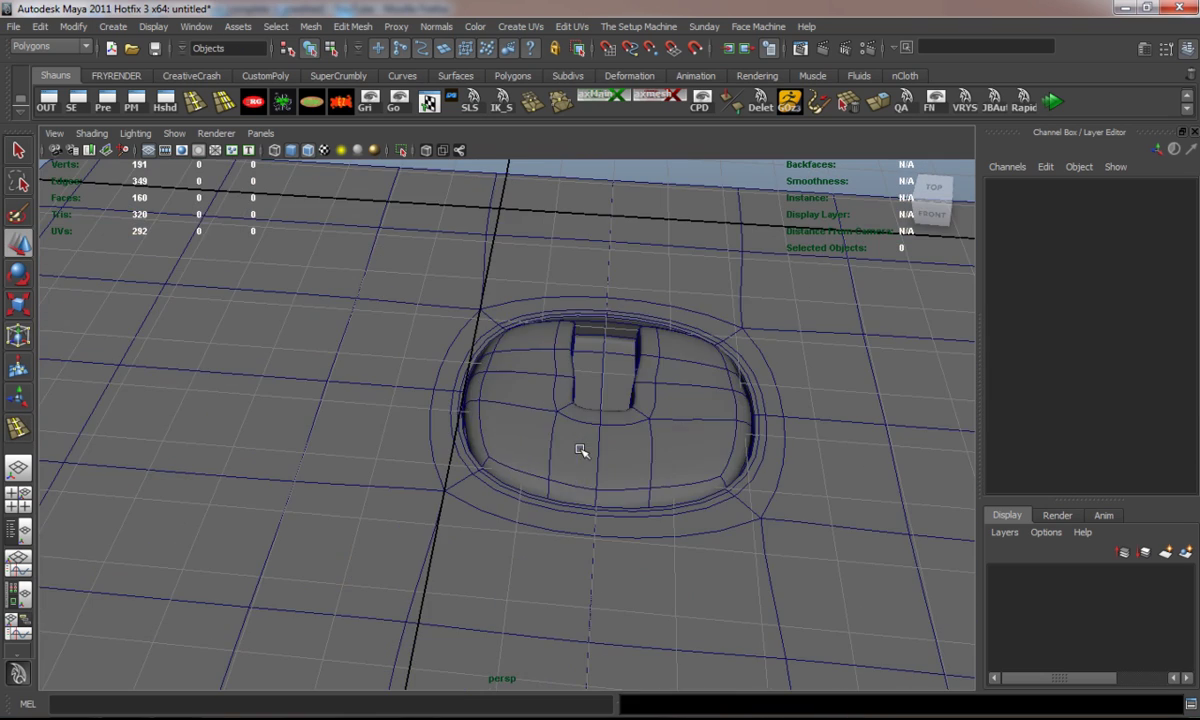
Insert two supporting edge loops around the keyhole insert's outer side wall and display the insert smoothed.
left_click(577, 462)
key("1")
scroll(576, 462, "up", 2)
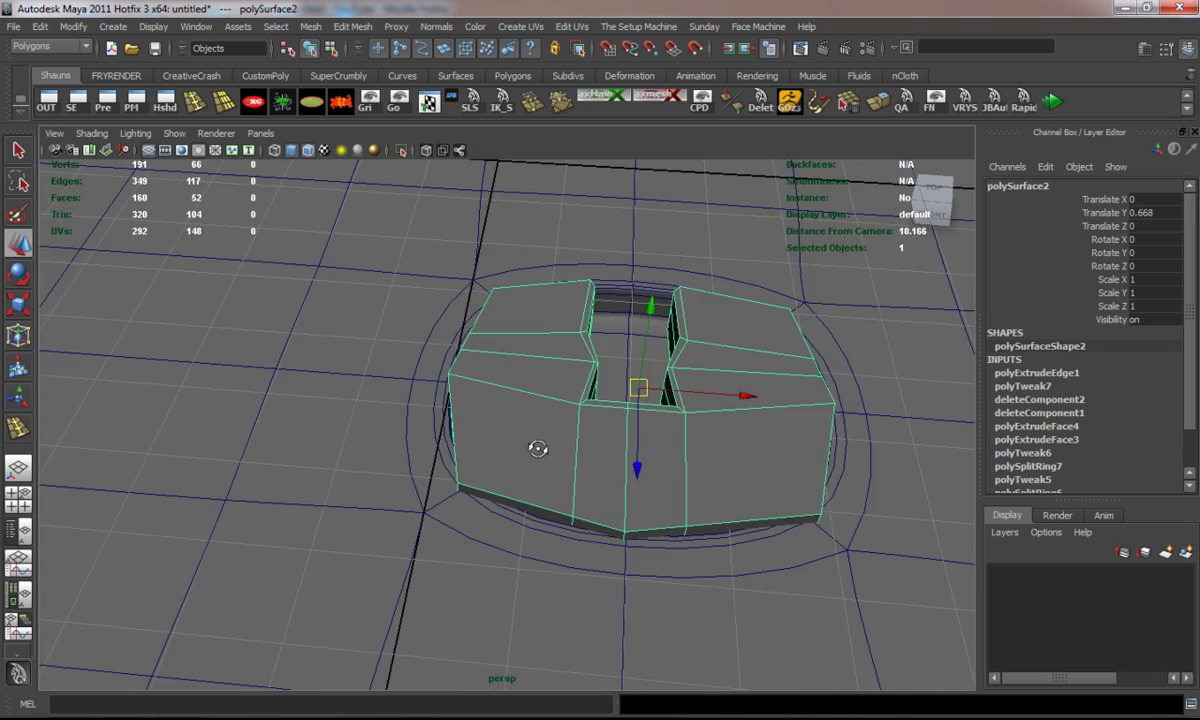
left_click_drag(538, 447, 434, 380, "alt")
scroll(432, 378, "up", 4)
left_click(197, 110)
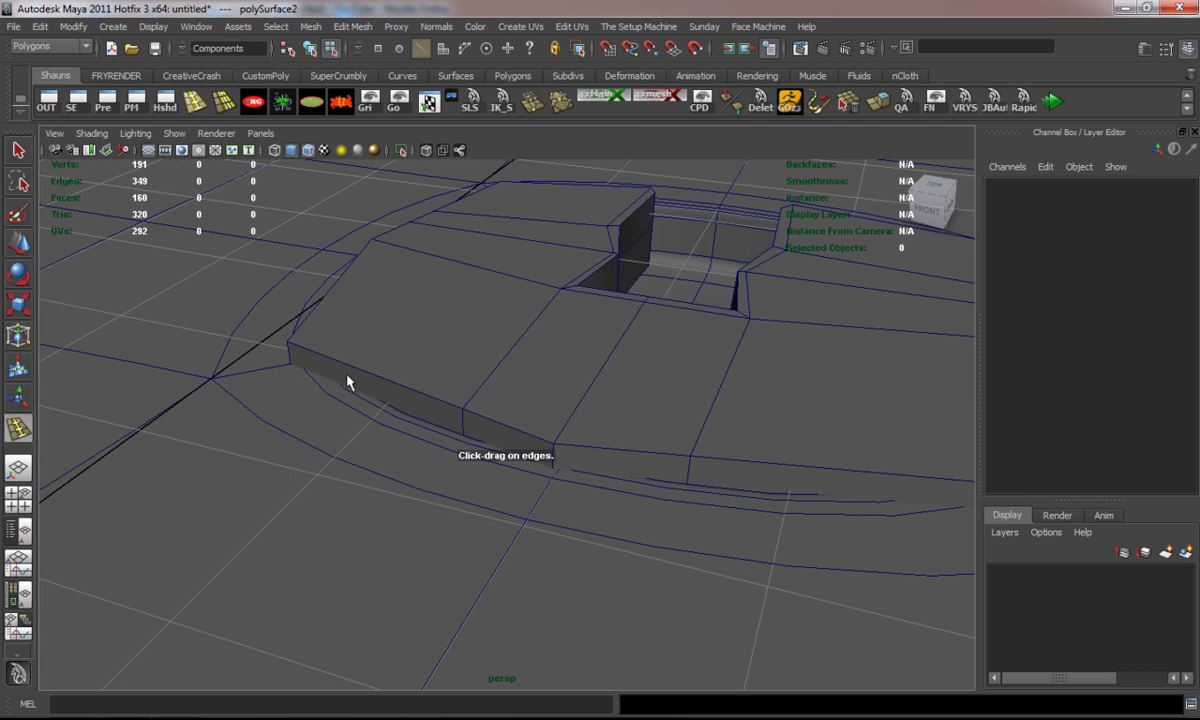
scroll(350, 380, "up", 5)
left_click(383, 414)
mouse_move(383, 420)
left_mouse_down()
mouse_move(382, 394)
mouse_move(383, 418)
left_mouse_up()
left_click_drag(396, 484, 396, 481)
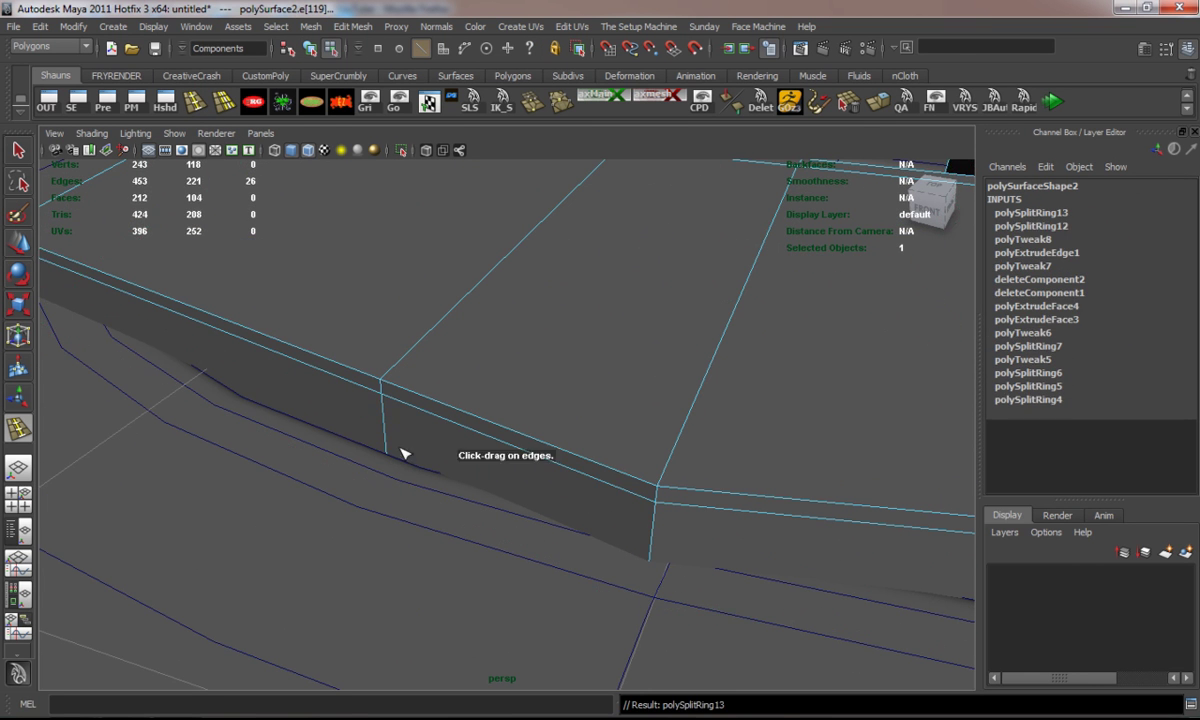
key("w")
key("3")
right_click_drag(396, 387, 303, 394)
scroll(433, 390, "down", 6)
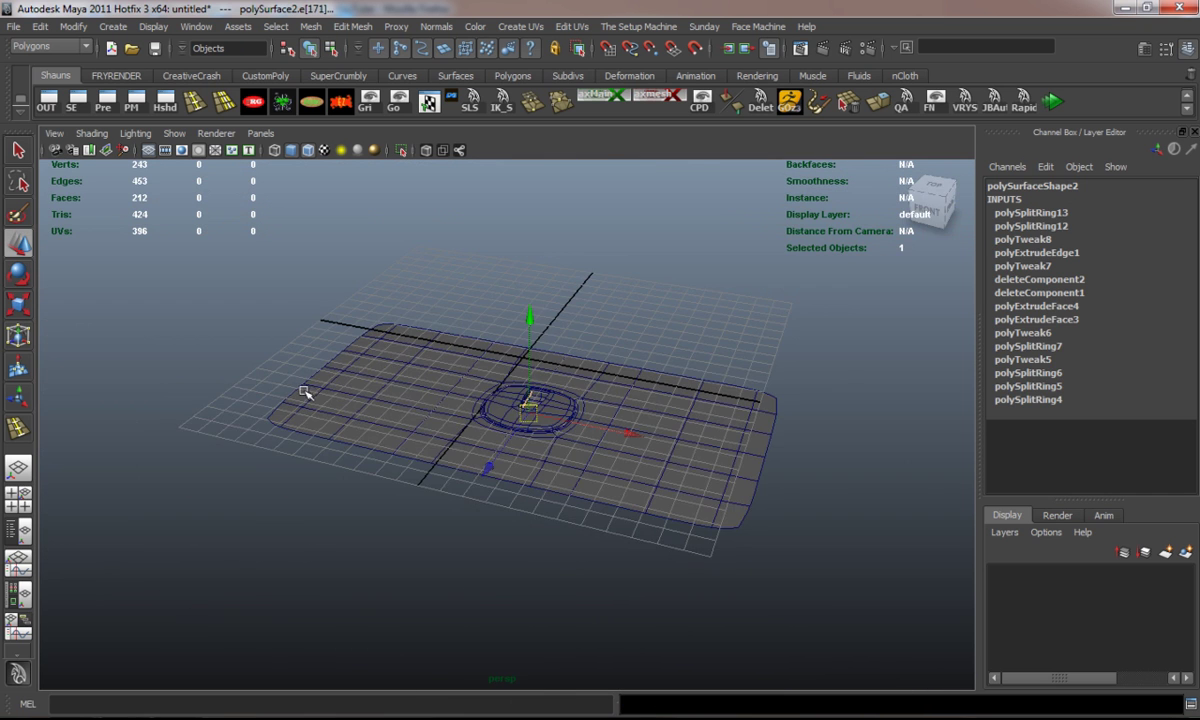
Display the plate unsmoothed and select the four large faces near its corners.
left_click(188, 355)
left_click_drag(257, 407, 267, 431, "alt")
left_click(335, 461)
key("1")
scroll(296, 445, "up", 4)
key("3")
left_click(104, 394)
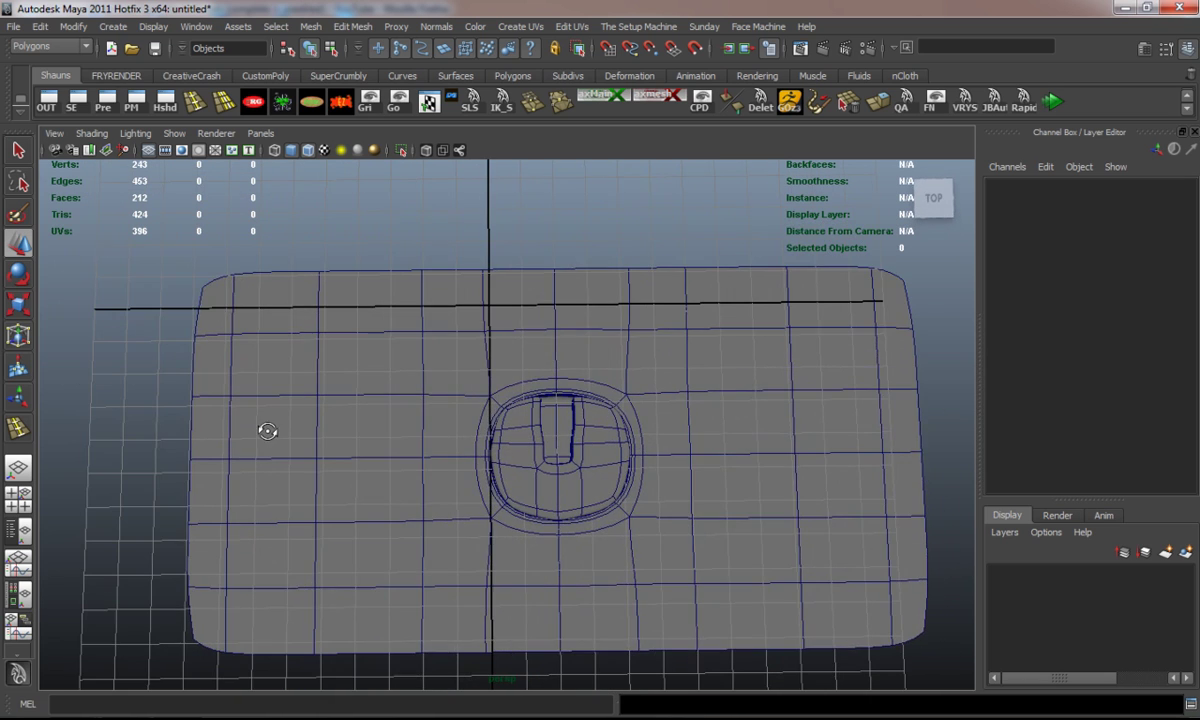
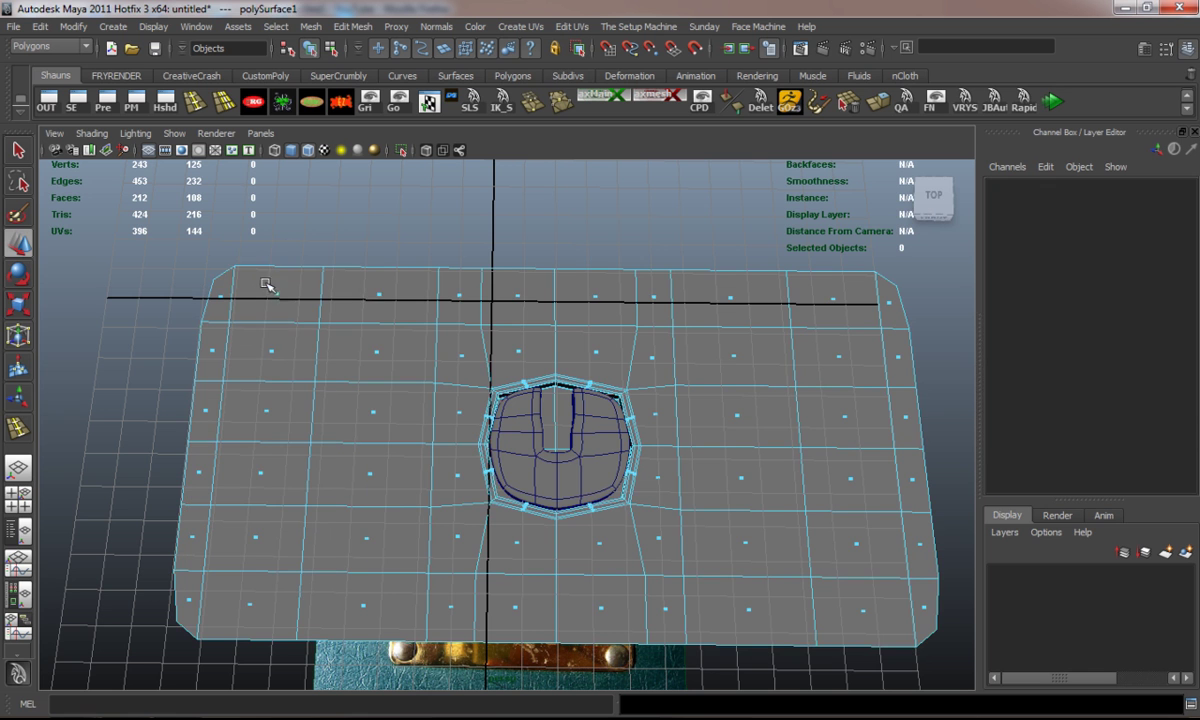
left_click(245, 598, "shift")
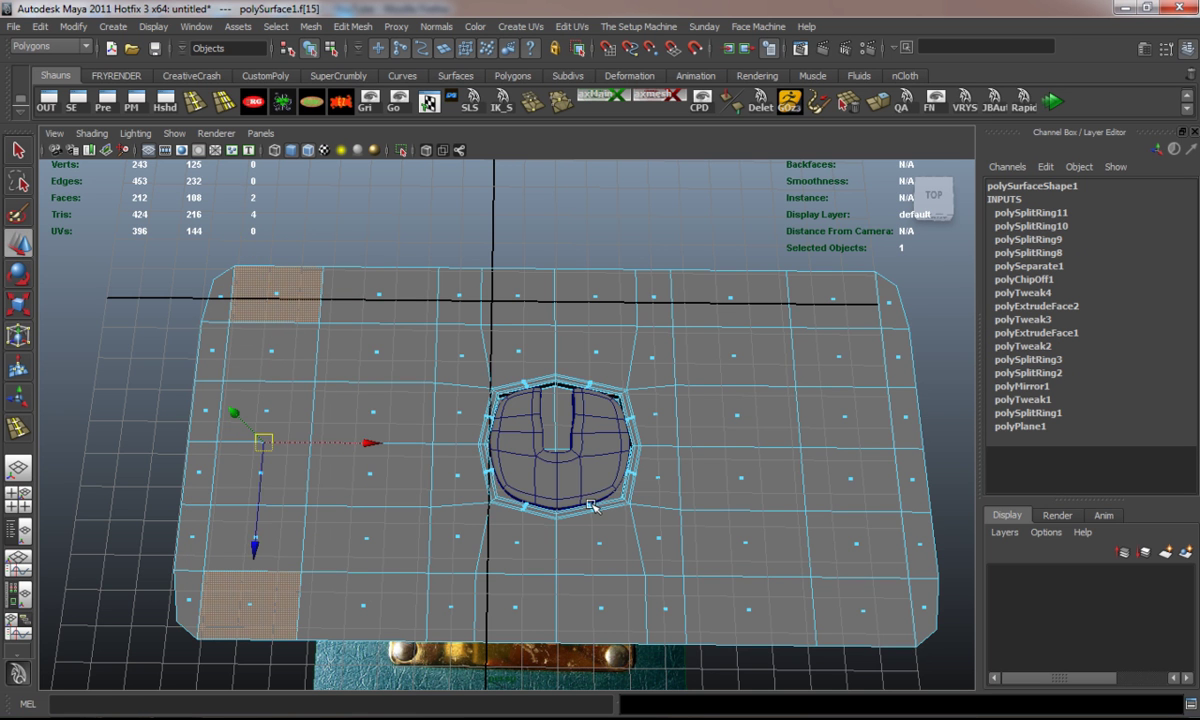
left_click(826, 293, "shift")
left_click(876, 619, "shift")
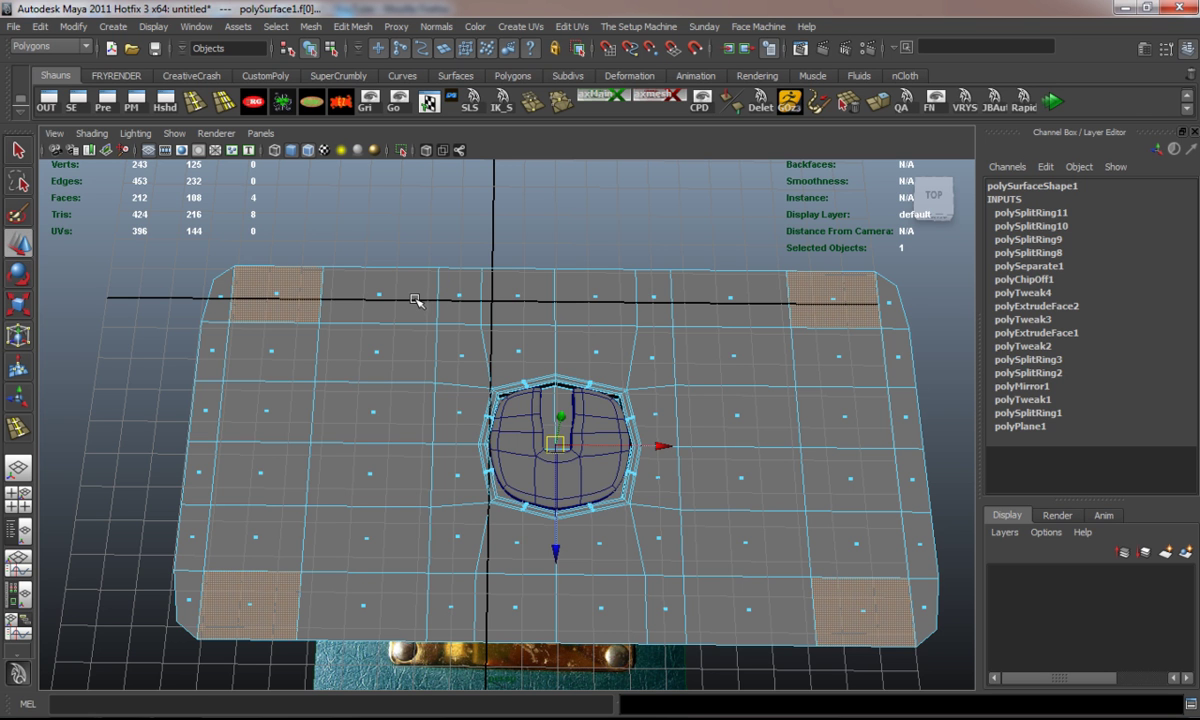
key("Delete")
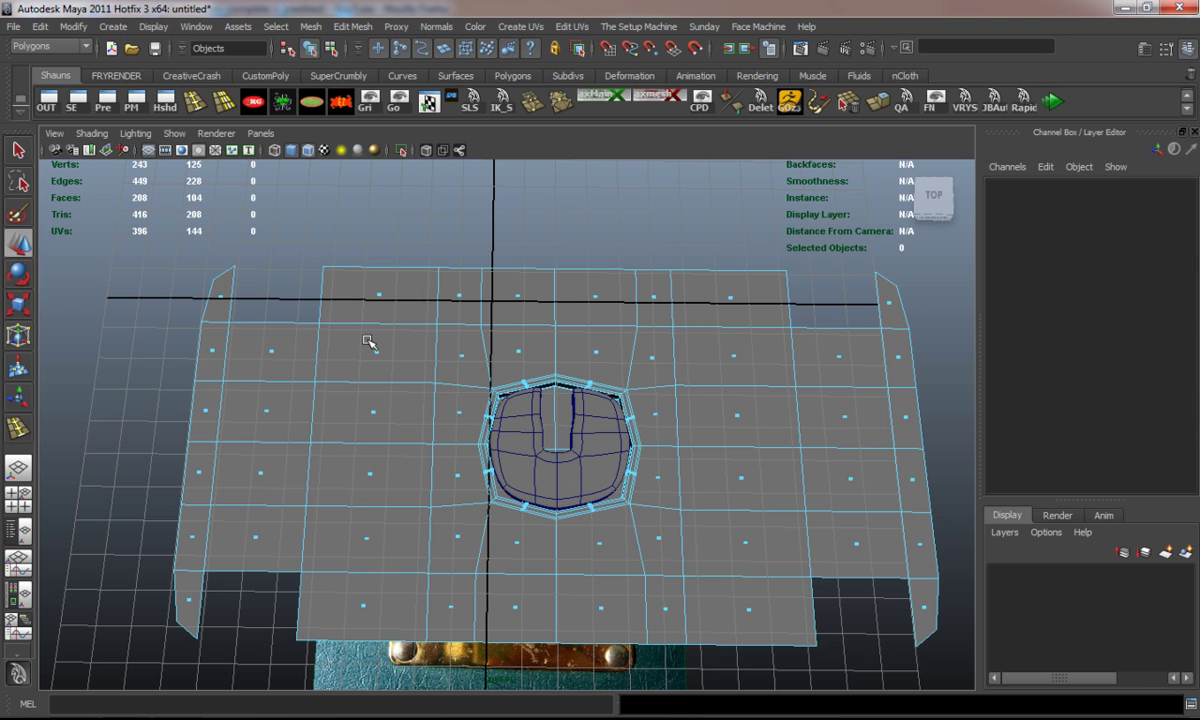
key("ctrl+z")
Extrude the four selected corner faces, scale them inward, delete them to open holes, and display the plate smoothed.
key("ctrl+e")
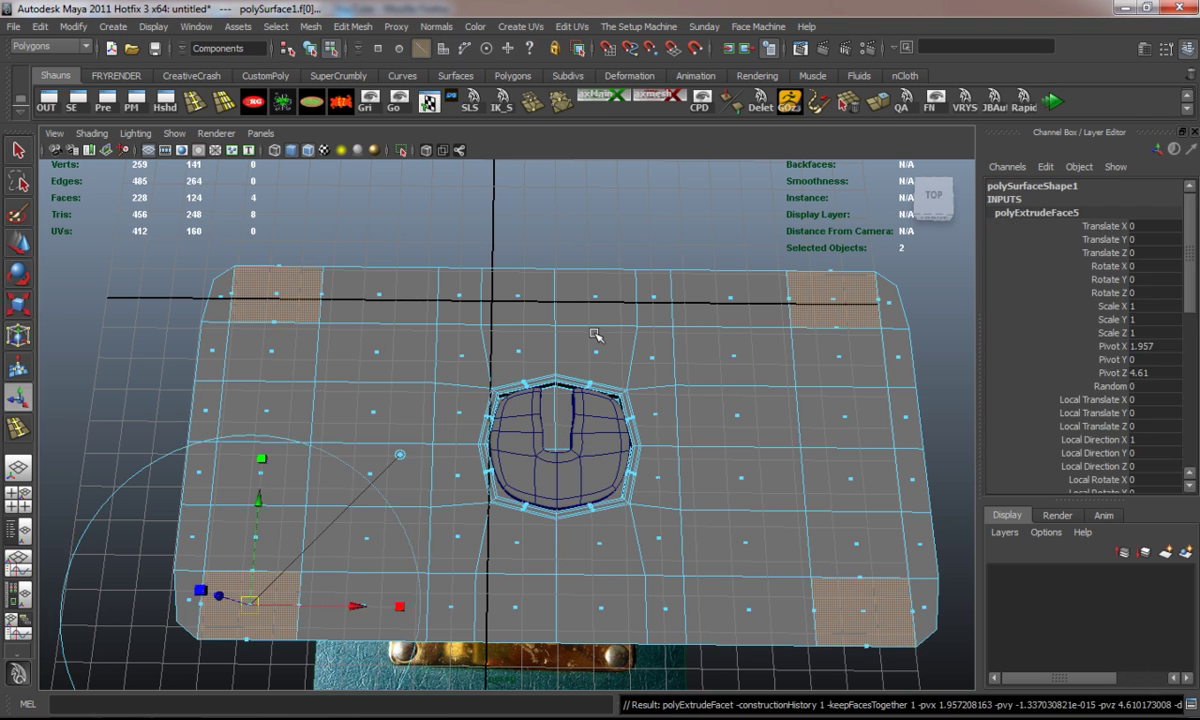
left_click(201, 588)
left_click_drag(250, 604, 238, 605)
key("Delete")
key("3")
right_click_drag(345, 443, 402, 420)
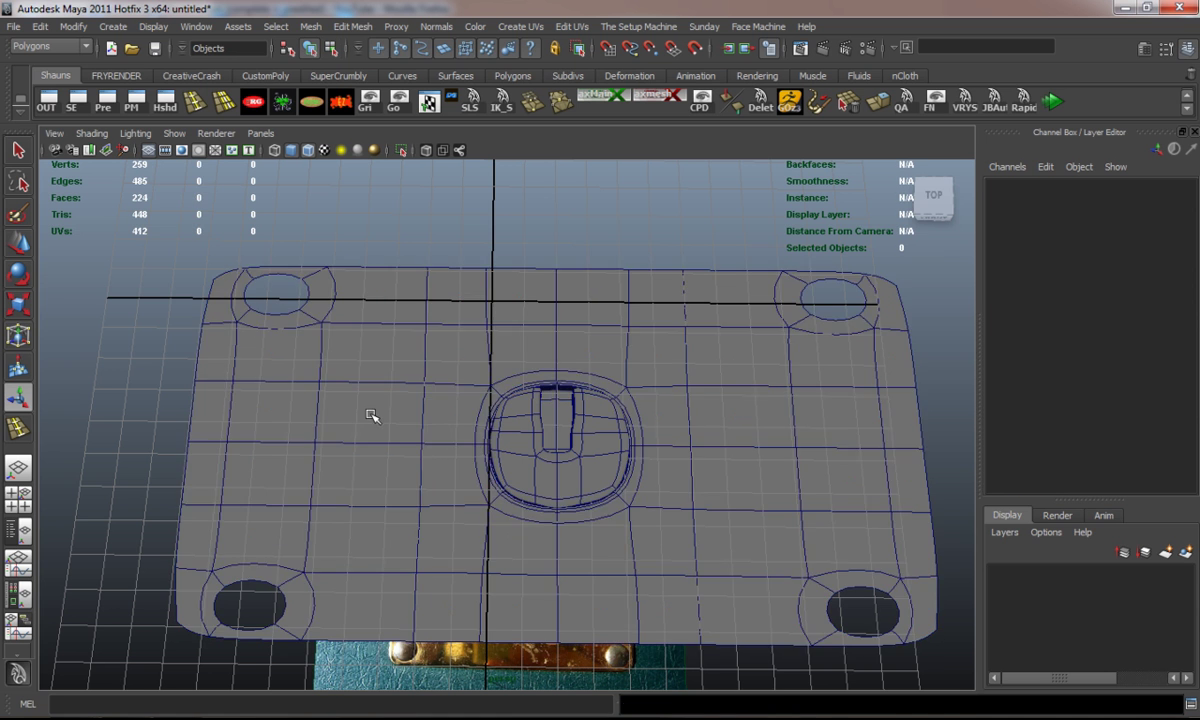
Convert the plate's smooth preview to real polygons and set the smoothing divisions to 1.
left_click(345, 441)
left_click(72, 27)
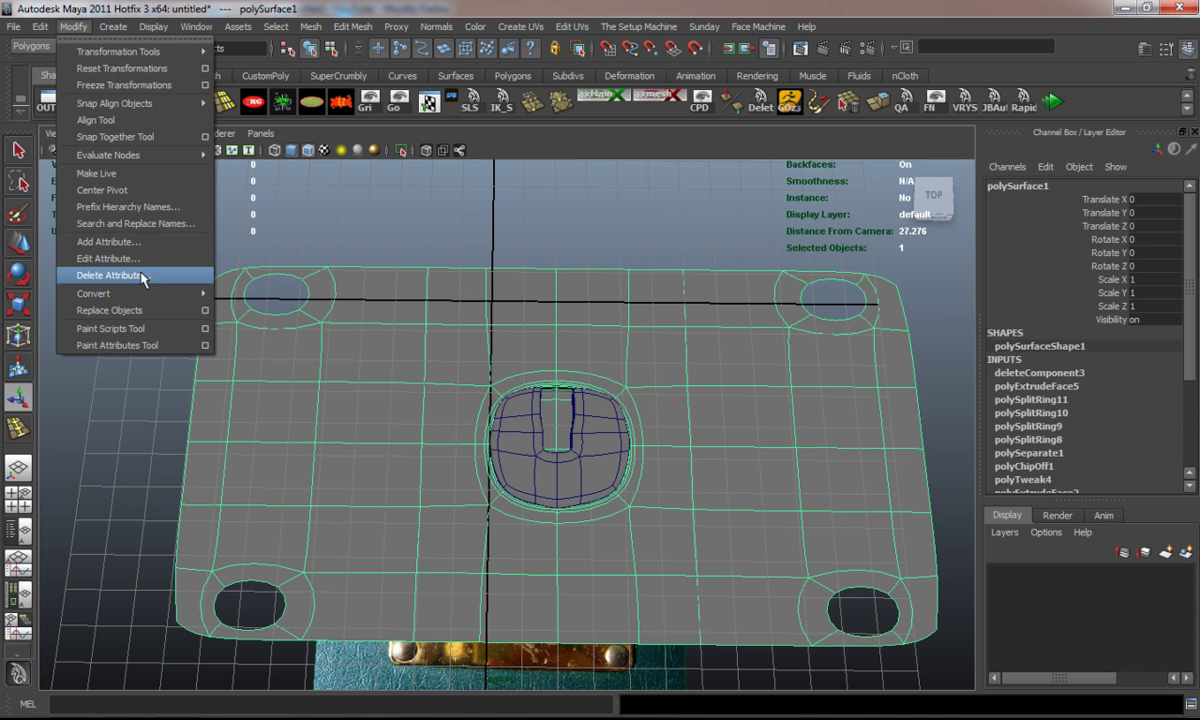
mouse_move(95, 290)
left_click(300, 338)
key("1")
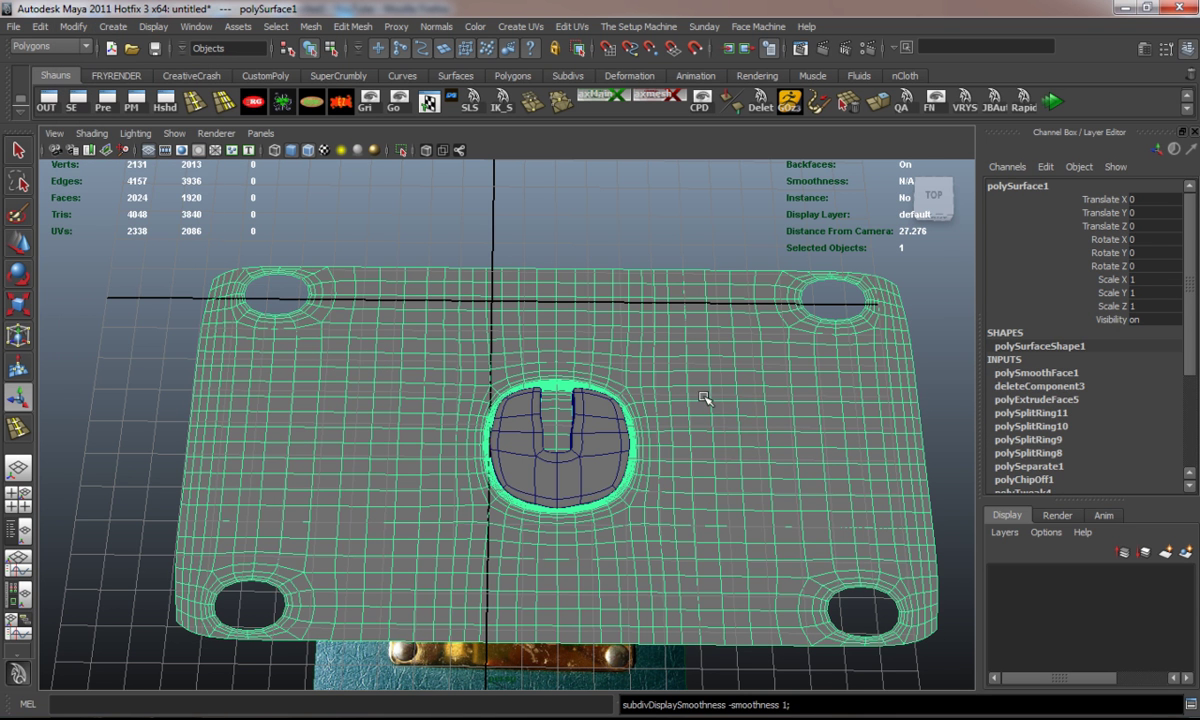
left_click(1015, 373)
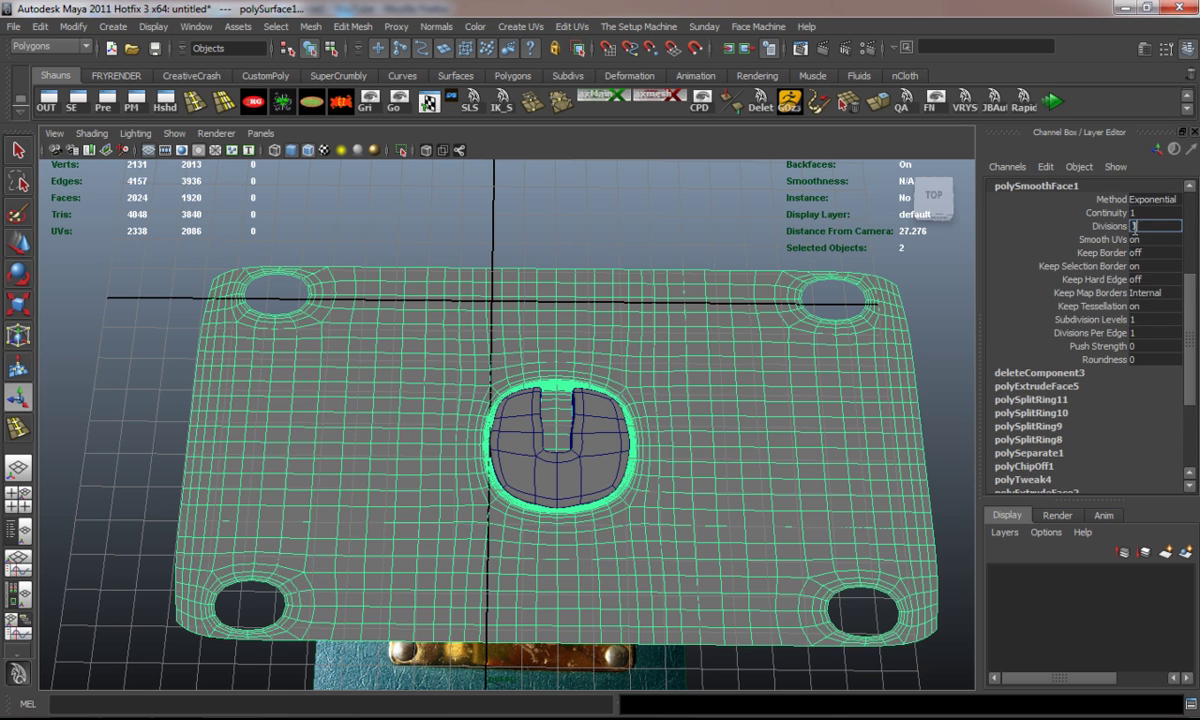
key("ctrl+z")
key("3")
left_click(403, 214)
Turn off the wireframe overlay, display the keyhole insert smoothed, and examine its outline and slot up close.
mouse_move(397, 410)
left_mouse_down("alt")
mouse_move(479, 346)
mouse_move(450, 335)
mouse_move(415, 378)
mouse_move(390, 360)
mouse_move(466, 380)
left_mouse_up("alt")
left_click(311, 153)
scroll(383, 373, "down", 4)
left_click(546, 402)
key("3")
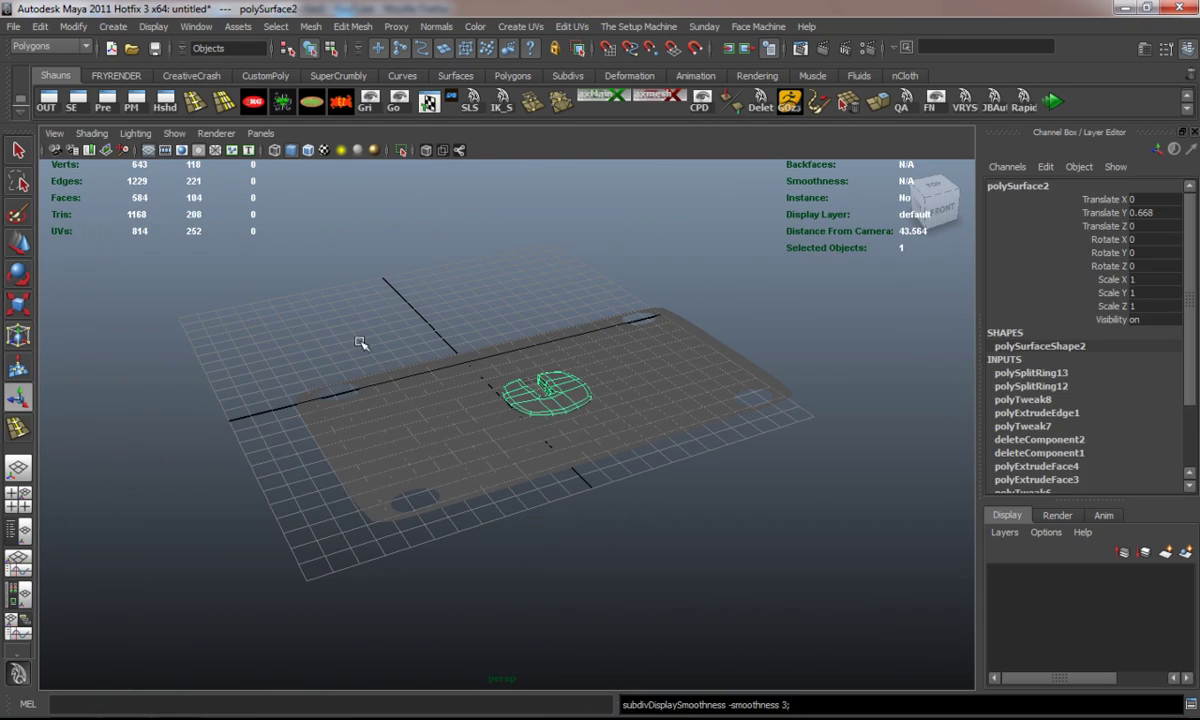
left_click(354, 335)
left_click_drag(487, 423, 498, 477, "alt")
scroll(498, 477, "up", 6)
middle_click_drag(498, 477, 485, 455, "alt")
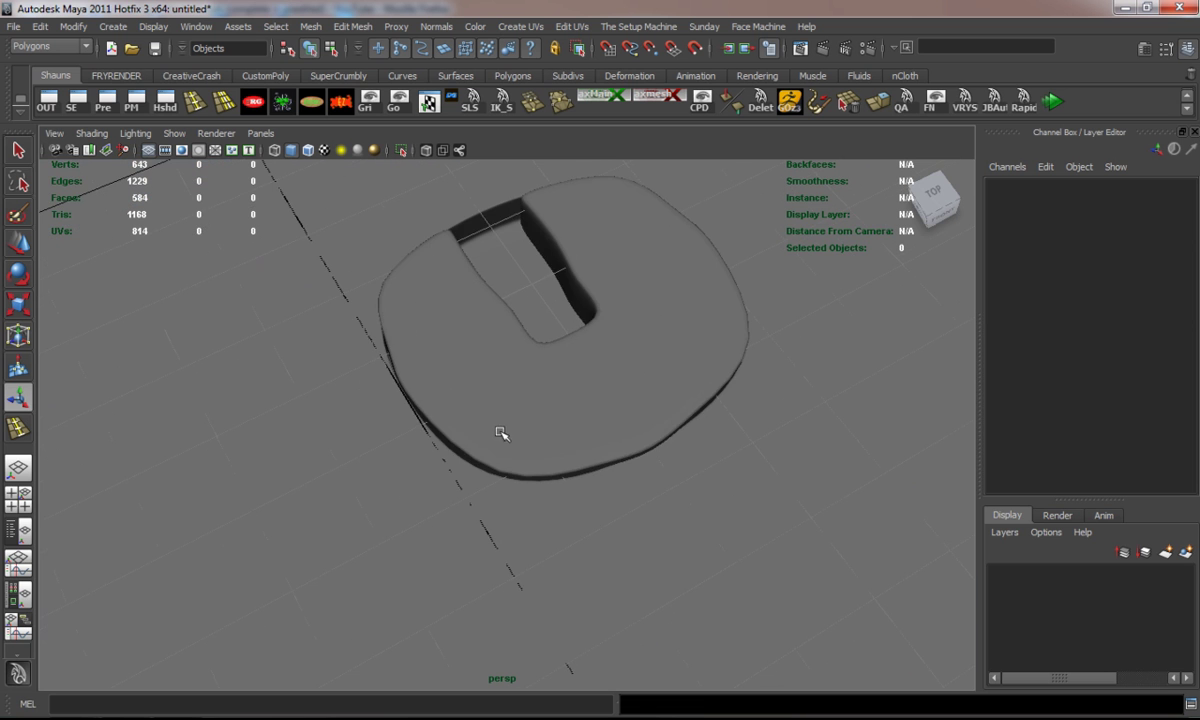
Scale two opposite pairs of outer border vertices on the keyhole insert outward to round its outline, and check the smoothed shape.
left_click(501, 433)
key("1")
key("3")
left_click_drag(370, 299, 501, 384, "alt")
key("1")
right_click_drag(501, 389, 420, 385)
left_click_drag(466, 529, 443, 466)
left_click_drag(450, 358, 442, 437, "alt")
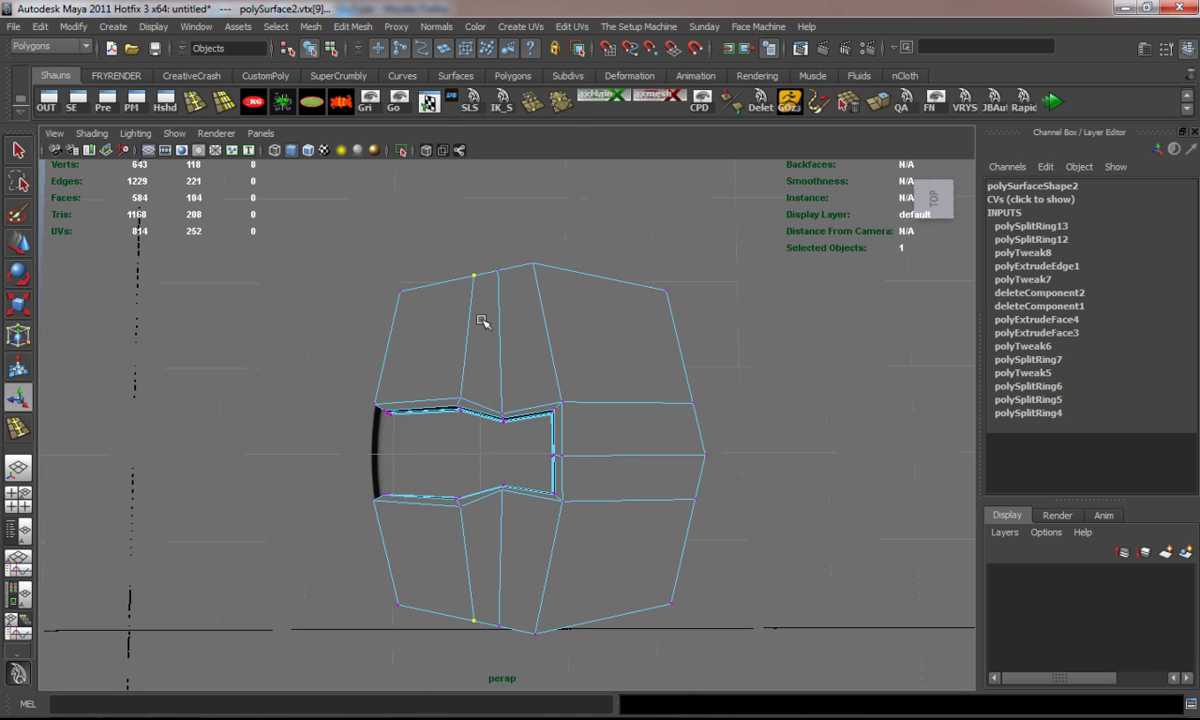
key("r")
left_click_drag(475, 320, 475, 293)
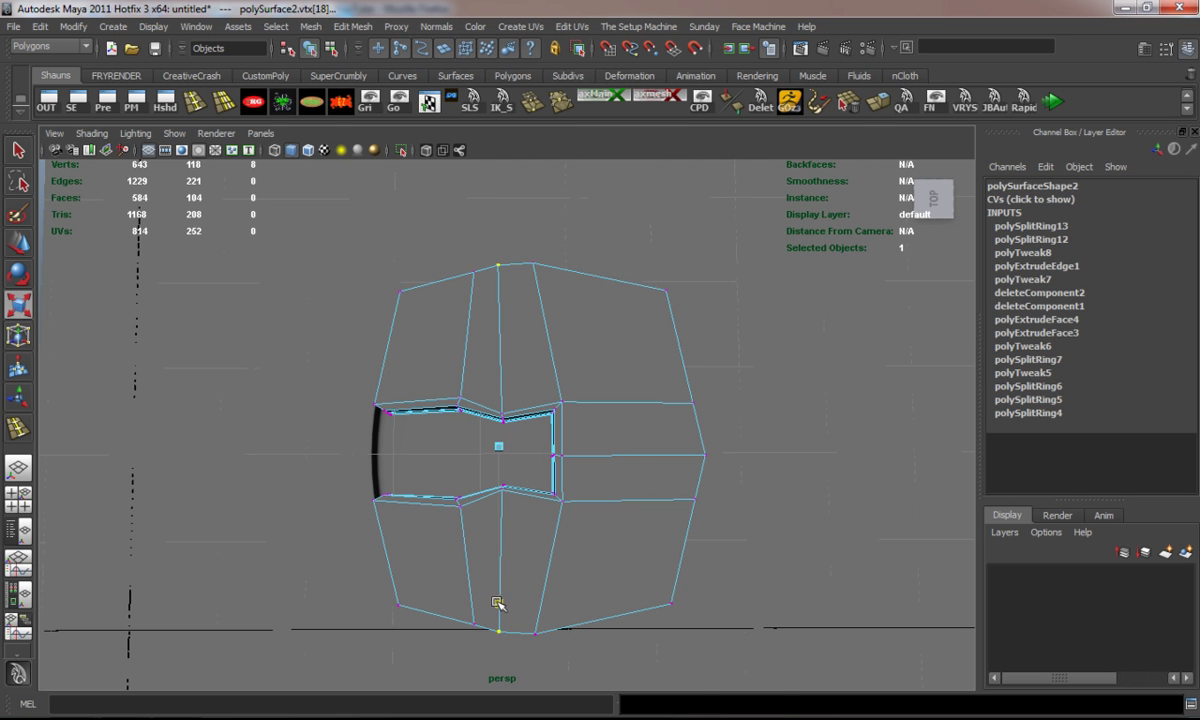
key("3")
right_click_drag(438, 354, 490, 332)
left_click(572, 376)
right_click_drag(576, 442, 548, 502, "alt")
left_click_drag(548, 502, 549, 433, "alt")
left_click(783, 385)
Select the keyhole insert seen from above and display it unsmoothed with the wireframe overlay on.
left_click_drag(344, 460, 563, 514, "alt")
scroll(541, 540, "up", 4)
left_click(589, 511)
key("1")
left_click(309, 150)
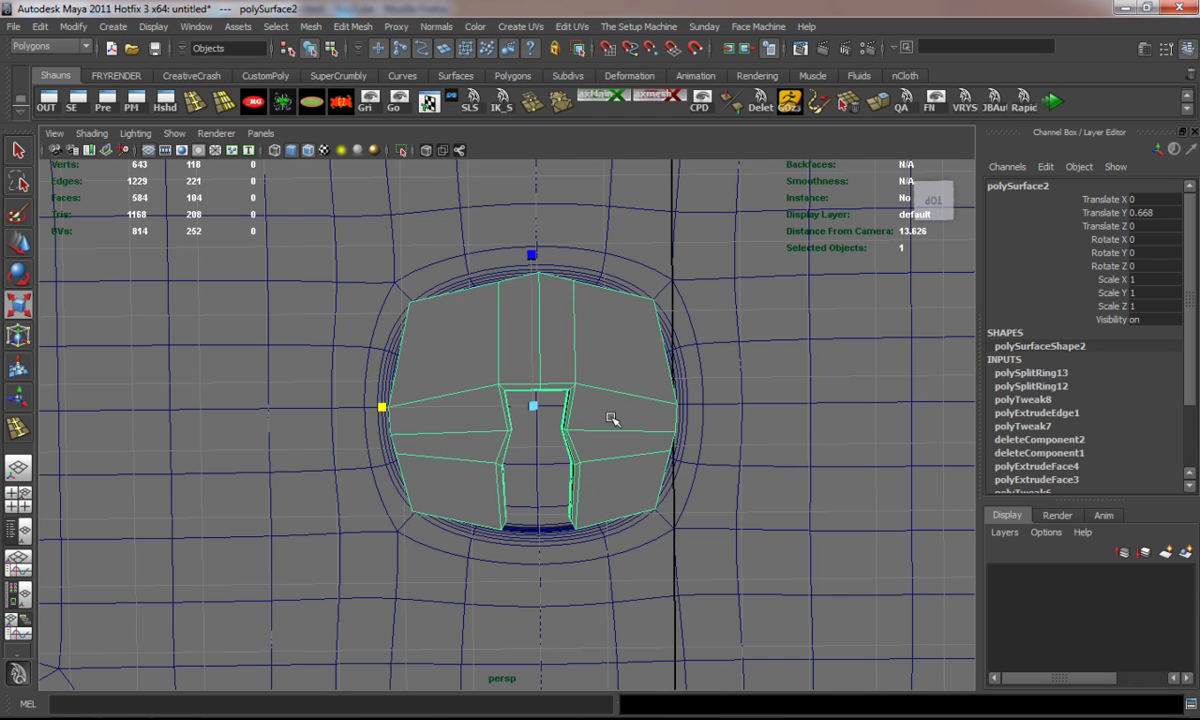
key("w")
left_click_drag(425, 406, 420, 407)
key("ctrl+z")
Move the keyhole insert's middle vertices around the slot slightly sideways to center the slot.
right_click_drag(475, 361, 436, 343)
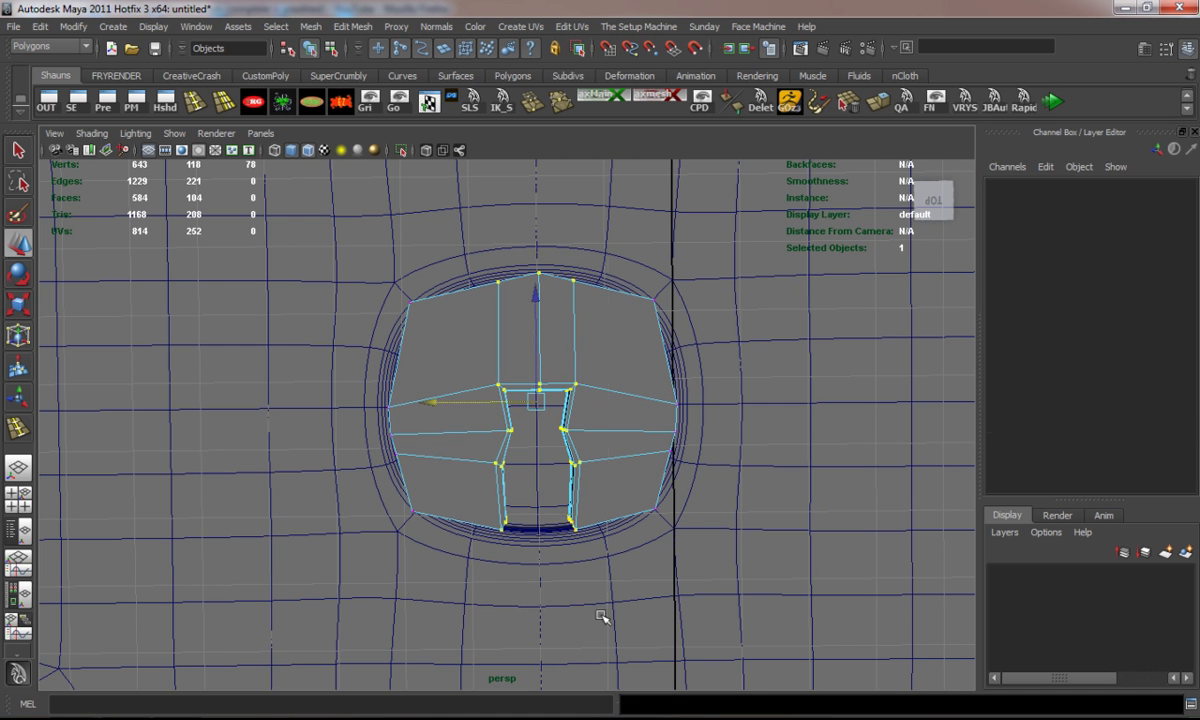
left_click_drag(607, 631, 608, 632)
left_click_drag(434, 403, 428, 402)
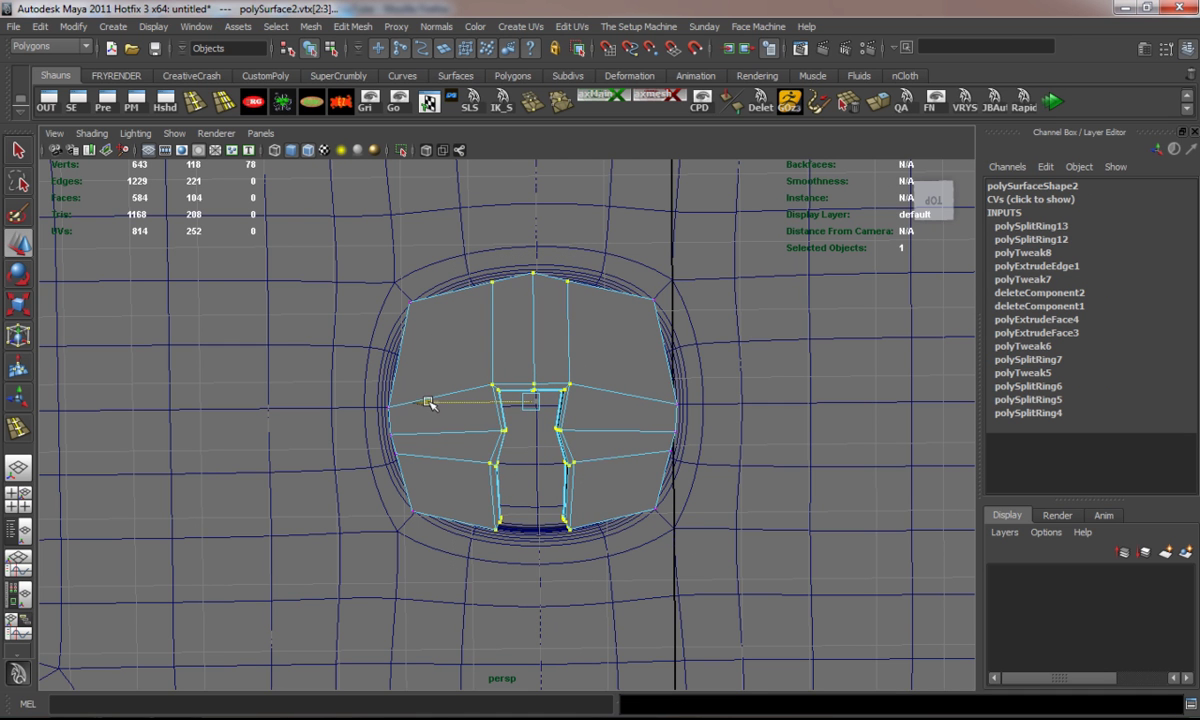
Select the two border vertices flanking the insert's center line opposite the slot opening and move them outward.
left_click_drag(466, 265, 495, 305)
left_click_drag(548, 268, 577, 317, "shift")
key("r")
middle_click_drag(549, 241, 561, 335, "alt")
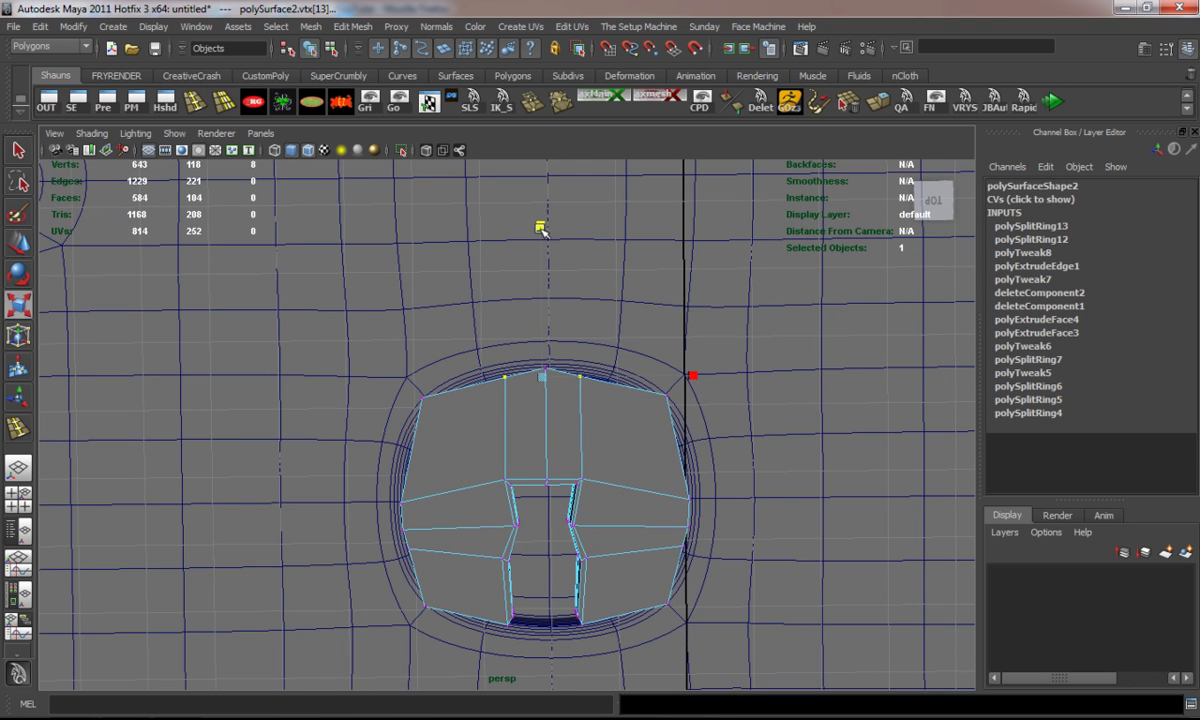
key("w")
left_click_drag(541, 270, 540, 265)
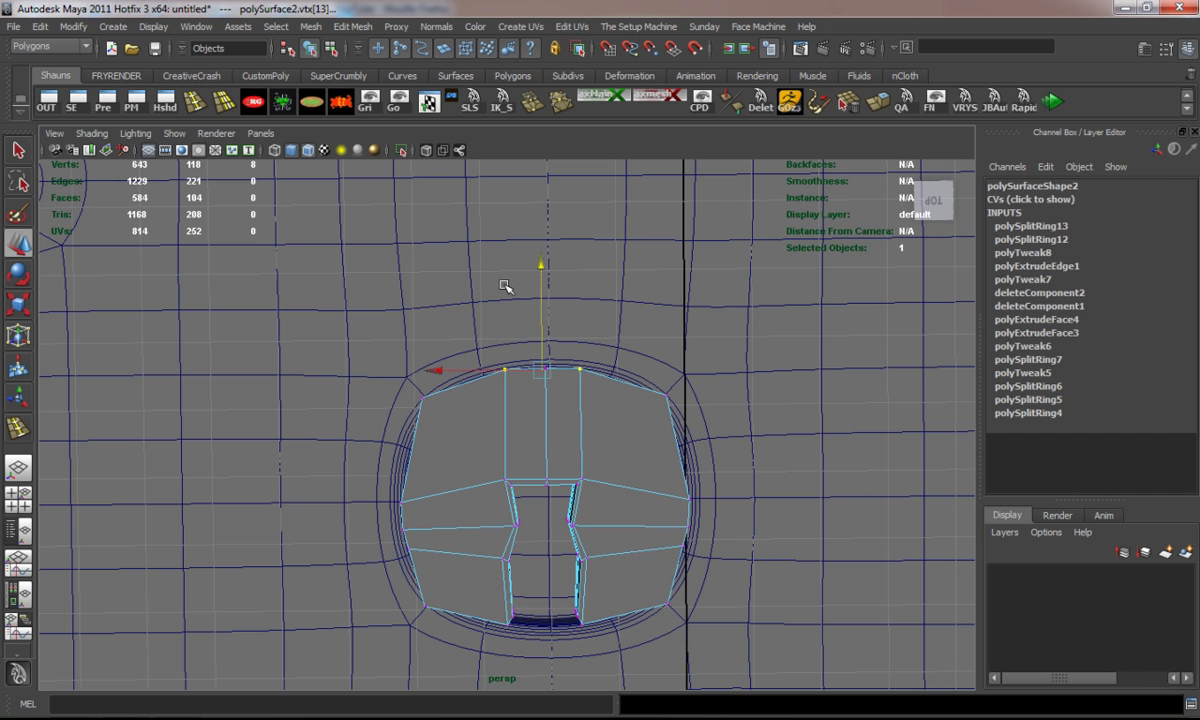
Move the pair of outer side vertices on the keyhole insert level with the slot's closed end.
middle_click_drag(400, 470, 393, 421, "alt")
right_click_drag(439, 437, 366, 431)
left_click_drag(449, 465, 451, 467)
left_click_drag(643, 429, 700, 465, "shift")
left_click_drag(535, 398, 535, 332)
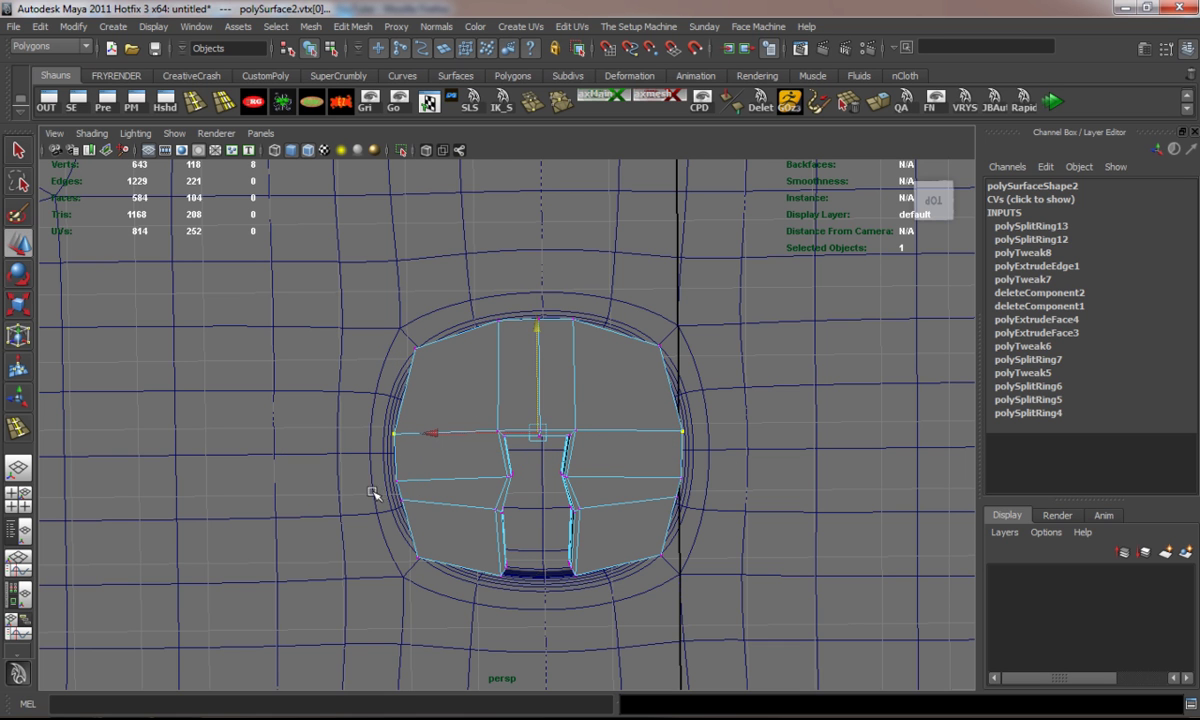
Shift the next pair of outer side vertices toward the slot's open end and display the keyhole insert smoothed.
left_click_drag(453, 512, 455, 514)
left_click_drag(647, 490, 713, 512, "shift")
left_click_drag(537, 394, 537, 409)
key("3")
right_click_drag(588, 386, 618, 363)
scroll(611, 475, "down", 6)
left_click_drag(611, 477, 645, 390, "alt")
left_click(764, 411)
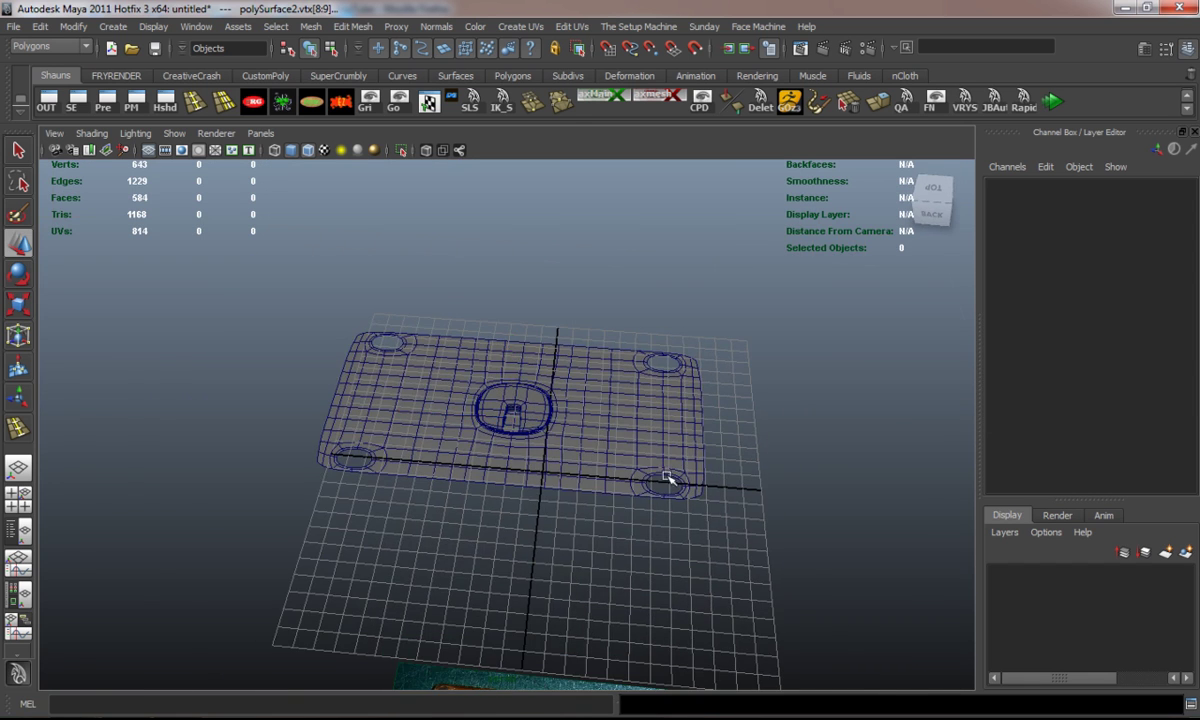
Display the plate unsmoothed and select the border edge loops of its corner holes.
scroll(672, 475, "up", 5)
left_click_drag(672, 475, 531, 461, "alt")
middle_click_drag(531, 461, 485, 351, "alt")
scroll(485, 353, "up", 3)
left_click_drag(485, 375, 504, 392, "alt")
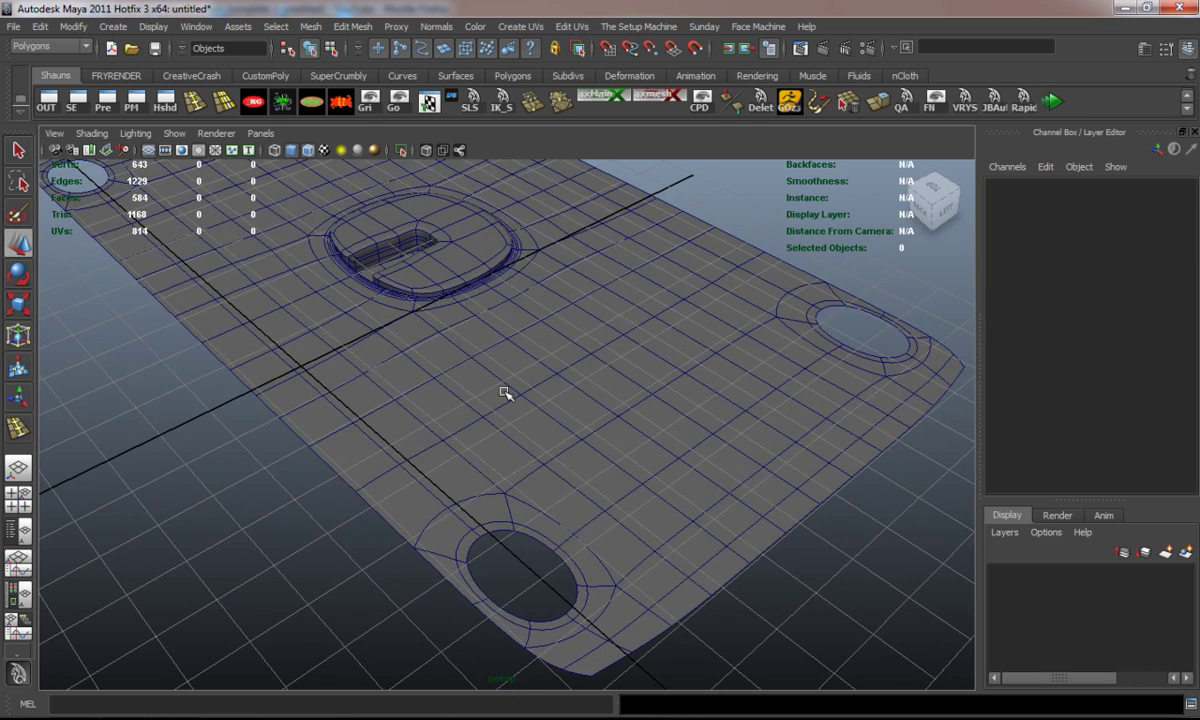
left_click(503, 393)
key("1")
right_click_drag(505, 394, 497, 524)
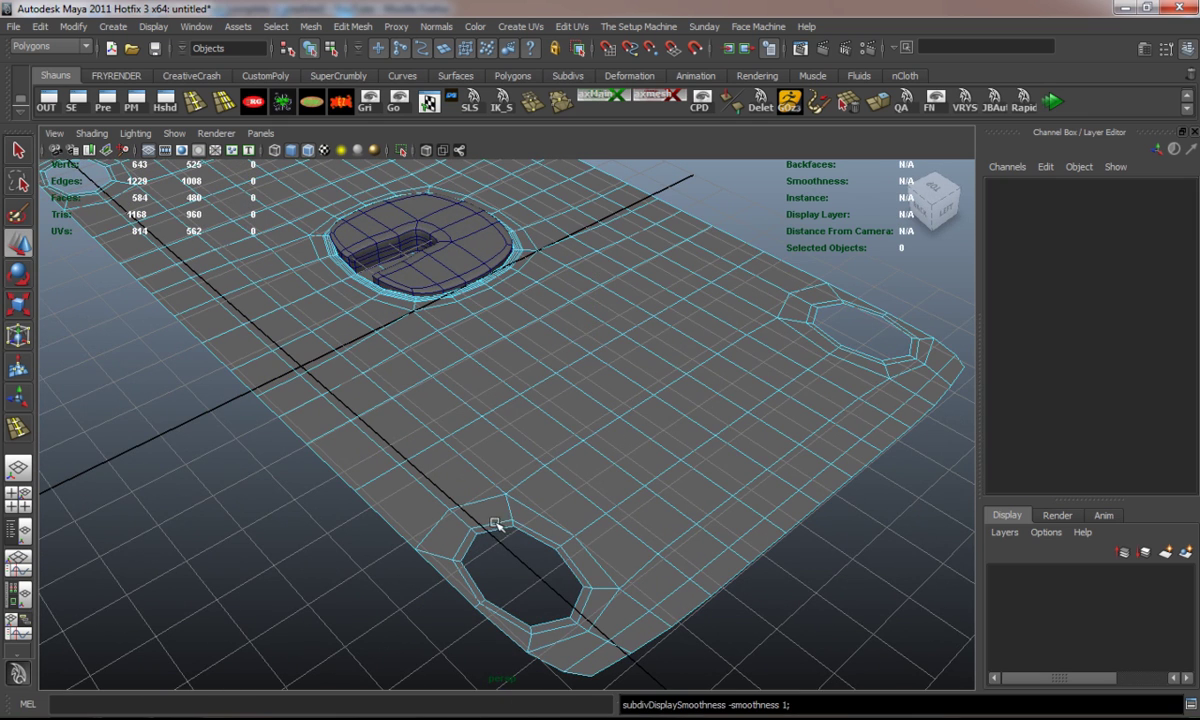
double_click(495, 527)
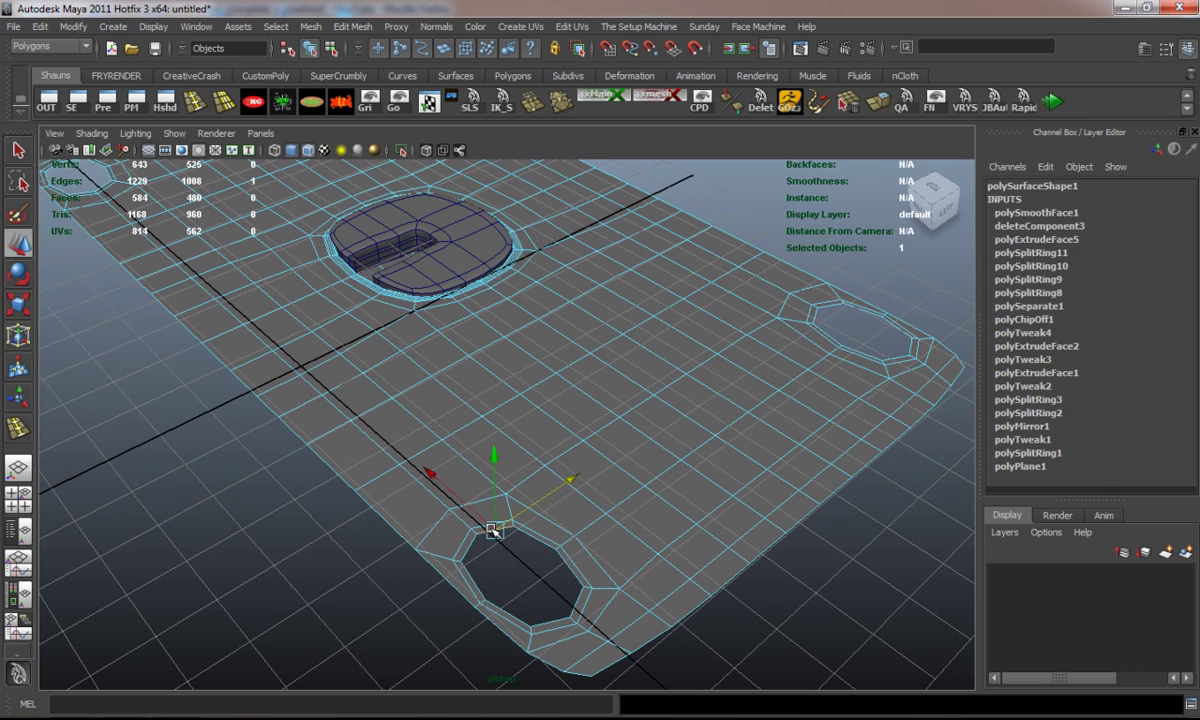
double_click(825, 308, "shift")
left_click_drag(388, 428, 550, 465, "alt")
middle_click_drag(550, 465, 755, 400, "alt")
double_click(488, 223, "shift")
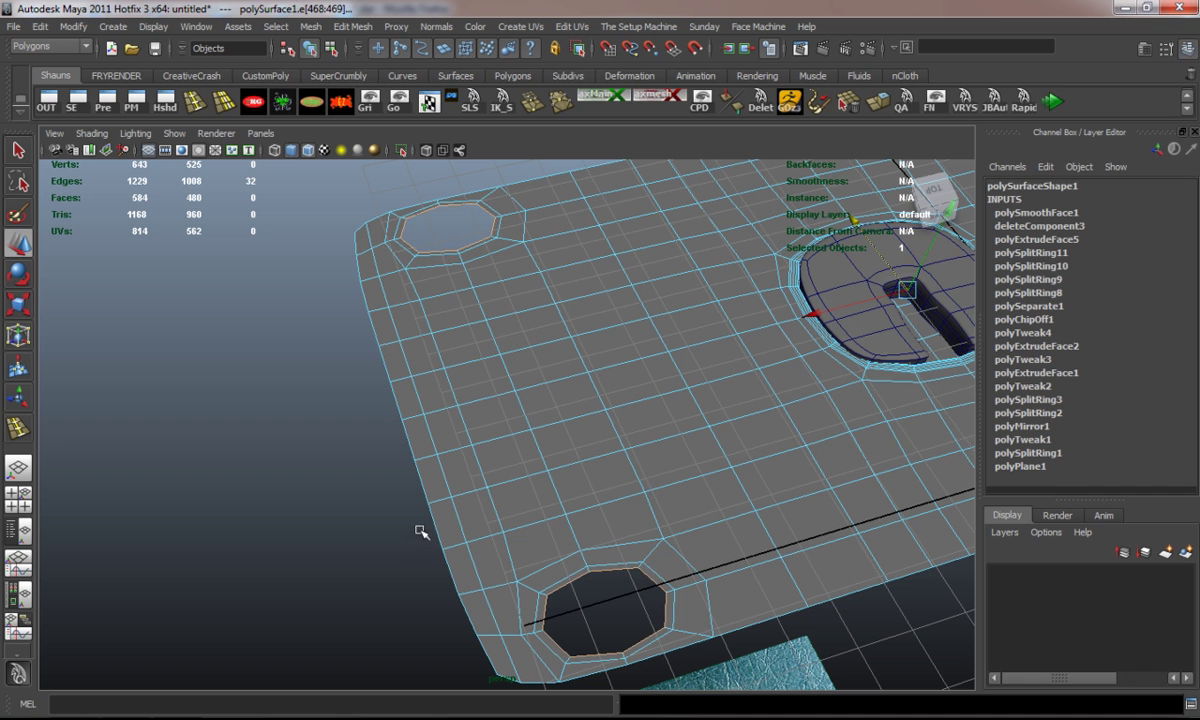
Add the plate's outer border to the selected hole borders, extrude the edges, and move them down to form side walls.
scroll(632, 505, "down", 3)
left_click_drag(635, 506, 592, 447, "alt")
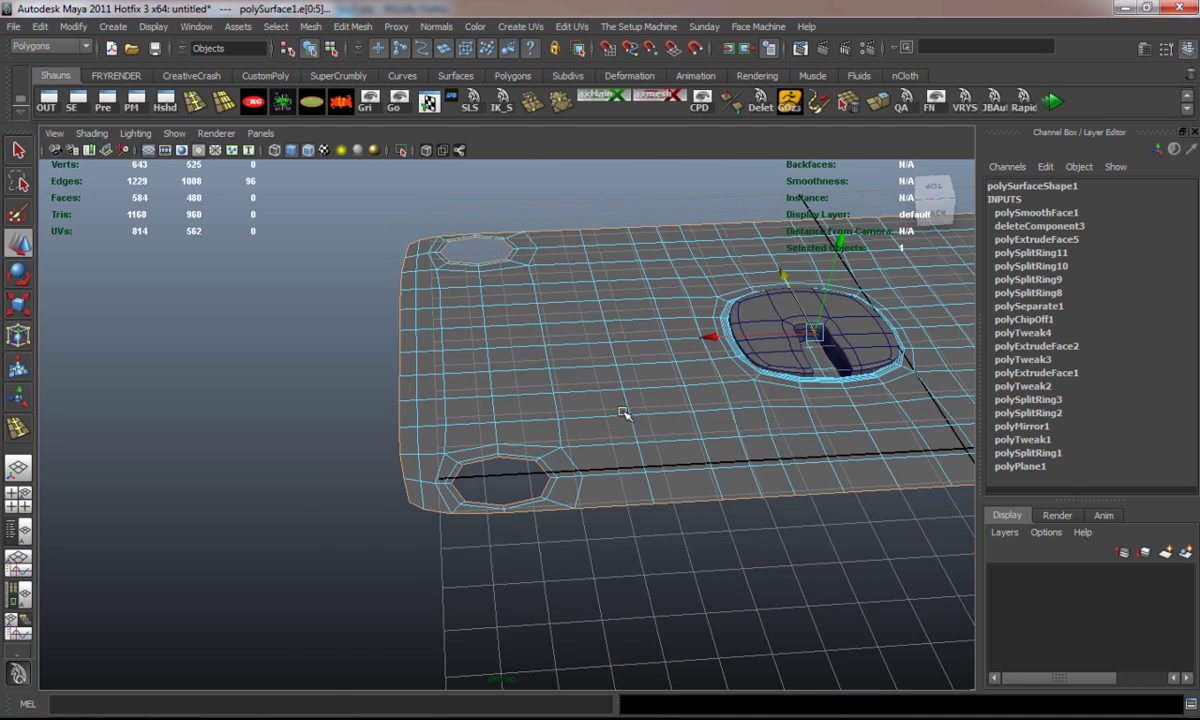
middle_click_drag(592, 447, 480, 466, "alt")
key("ctrl+e")
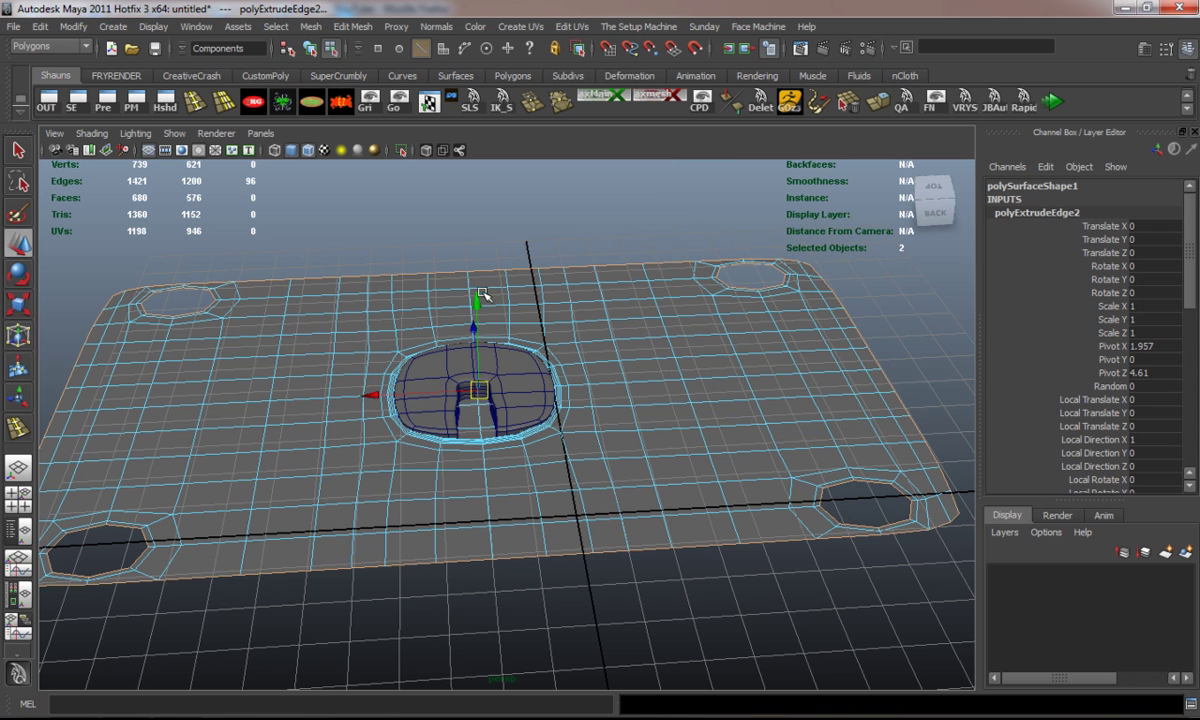
left_click_drag(482, 294, 470, 328)
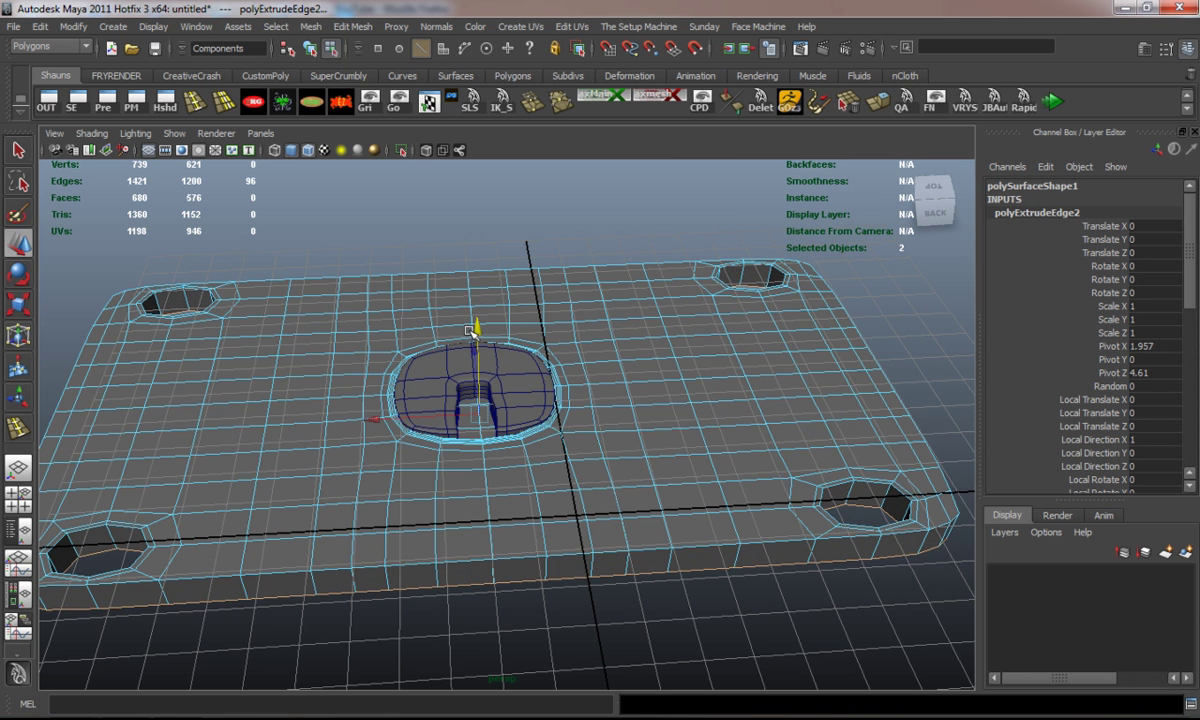
Extrude the plate's lower border edges again and spread them outward into a narrow flange.
key("ctrl+e")
left_click_drag(834, 241, 830, 245)
left_click_drag(587, 375, 627, 435, "alt")
middle_click_drag(627, 435, 593, 375, "alt")
key("ctrl+z")
middle_click_drag(523, 407, 558, 457, "alt")
key("ctrl+e")
left_click_drag(759, 168, 738, 158)
key("ctrl+z")
Extrude only the flange's outer border loop, move it down to form a lip, and check the plate smoothed.
left_click_drag(715, 490, 727, 436, "alt")
left_click(670, 478)
double_click(610, 483)
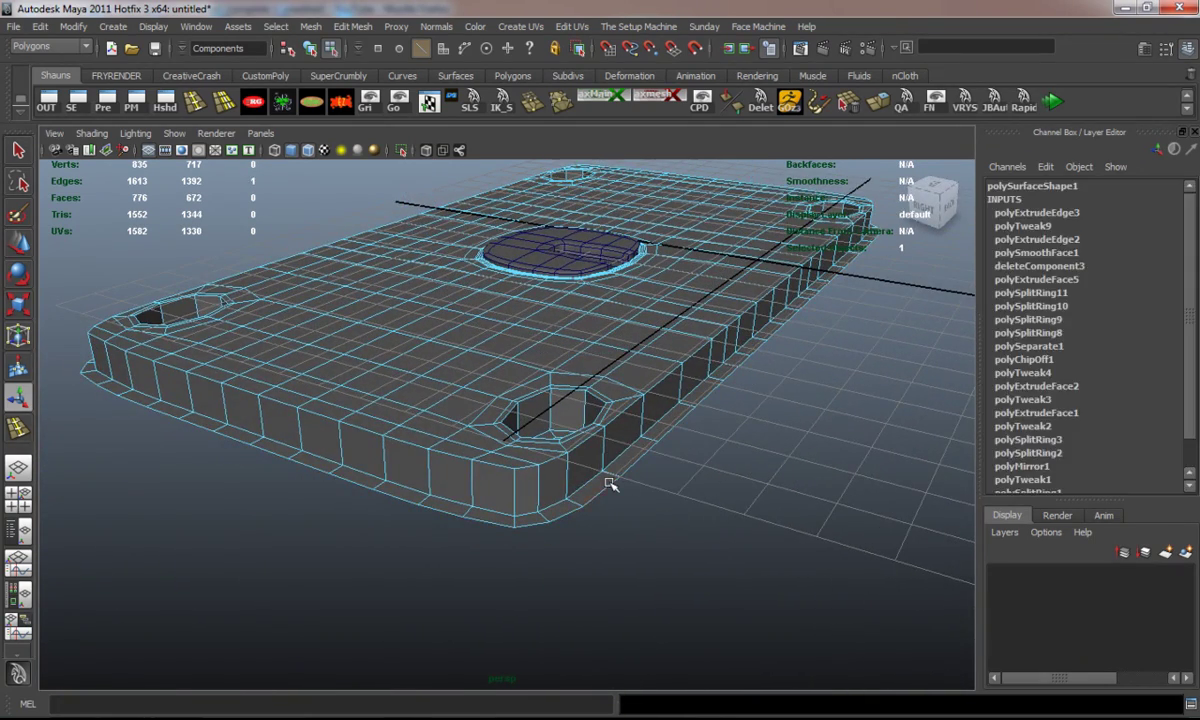
key("g")
middle_click_drag(611, 359, 601, 460, "alt")
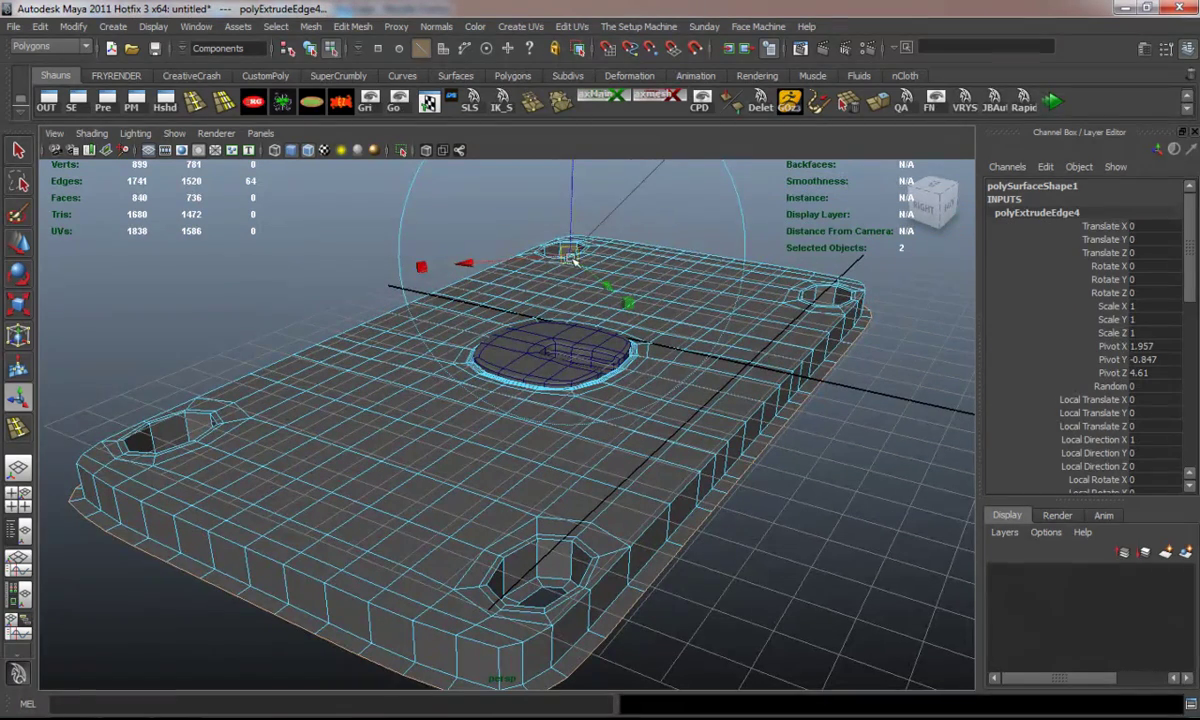
key("w")
left_click_drag(558, 277, 557, 288)
key("3")
left_click(795, 495)
key("1")
Insert three supporting edge loops around the side wall's base, the flange's outer edge and the lower lip, and preview the plate smoothed.
left_click_drag(667, 500, 596, 442, "alt")
left_click(196, 103)
right_click_drag(496, 485, 537, 543, "alt")
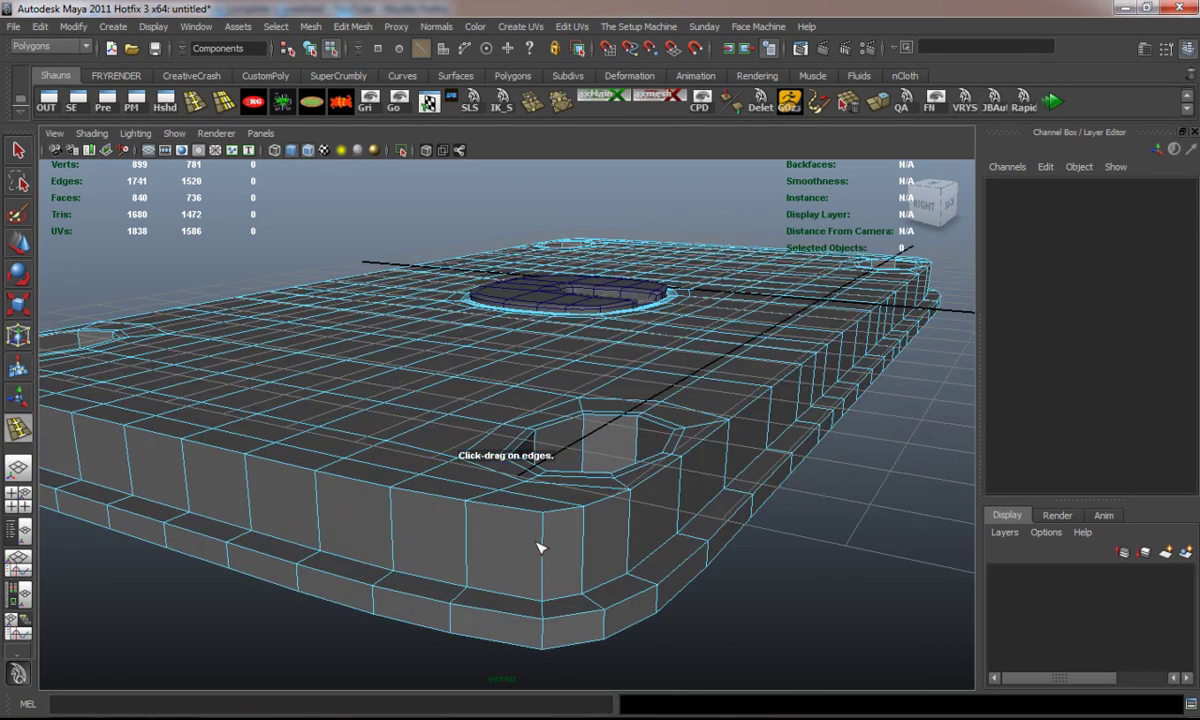
middle_click_drag(537, 543, 507, 489, "alt")
right_click_drag(507, 489, 522, 487, "alt")
left_click_drag(491, 461, 490, 554)
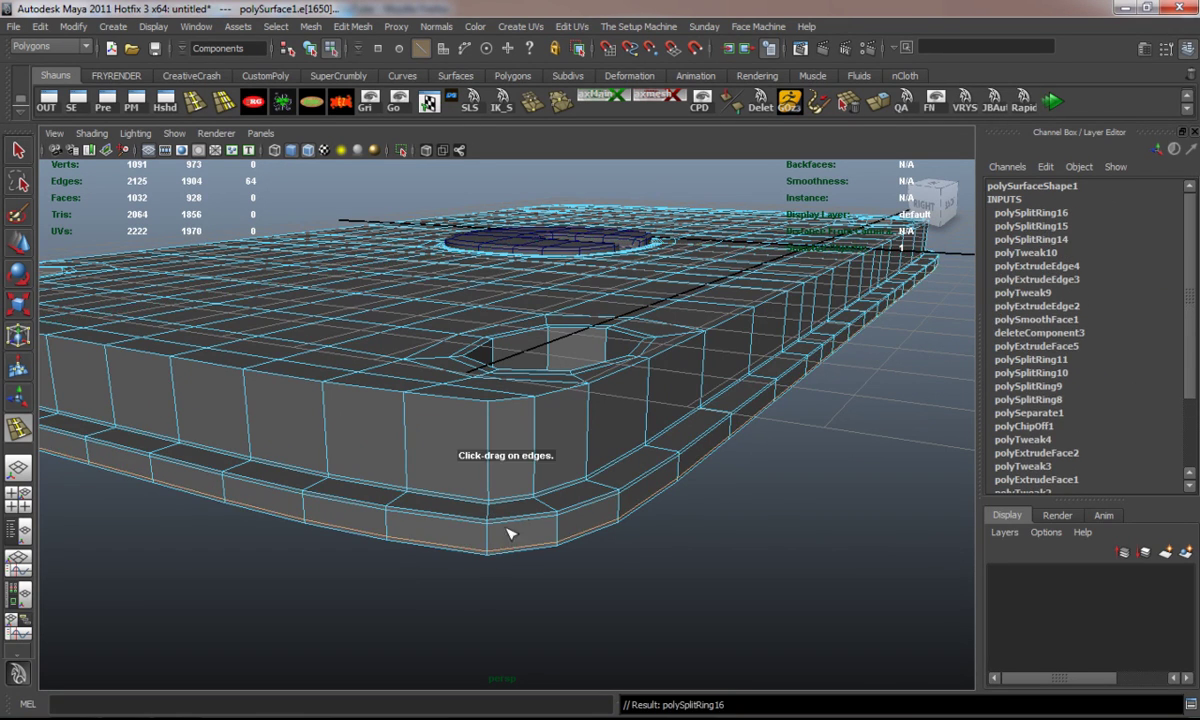
key("3")
scroll(592, 448, "down", 5)
left_click_drag(590, 446, 476, 552, "alt")
right_click_drag(582, 449, 605, 444)
left_click_drag(604, 446, 440, 430, "alt")
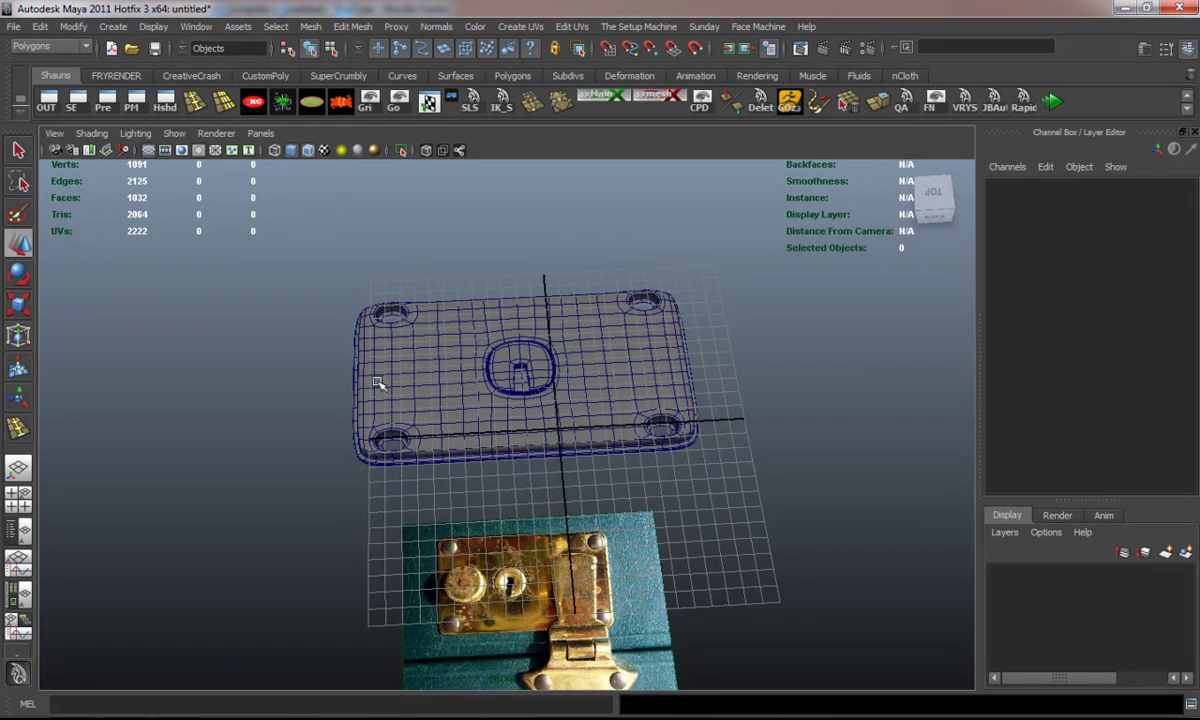
In the top view, create a polygon sphere of about 0.7 radius over a corner hole, with 12 axis and 12 height subdivisions.
left_click(511, 77)
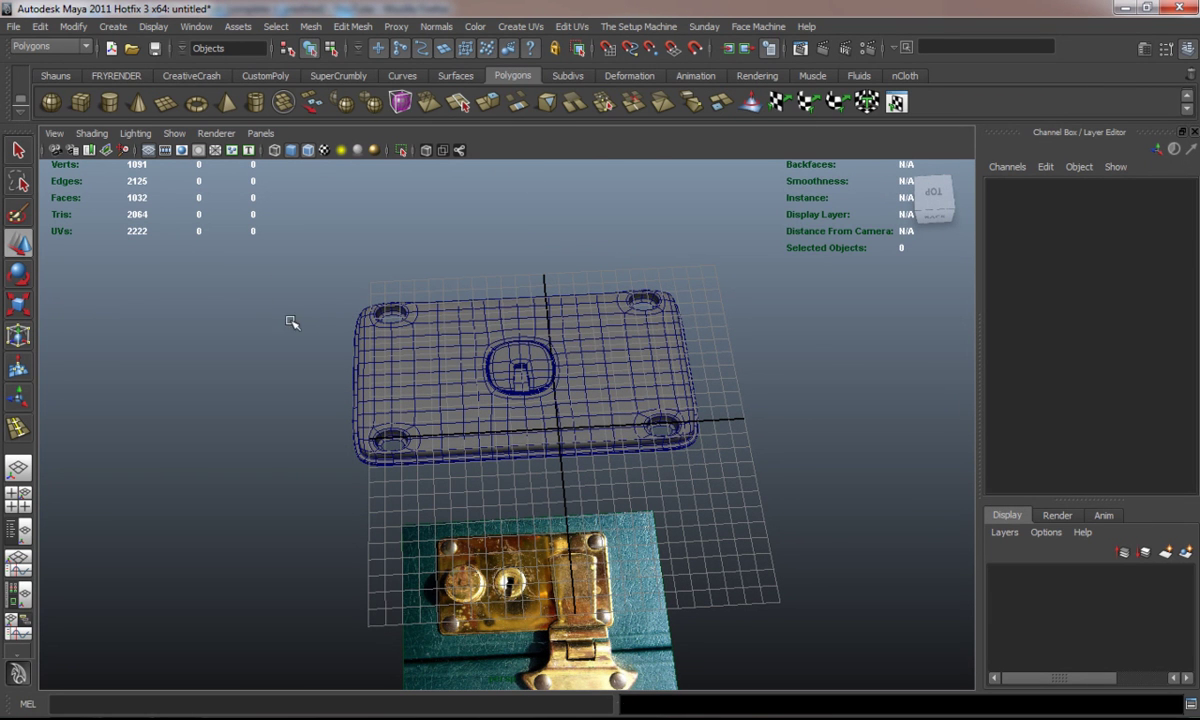
left_click_drag(296, 334, 291, 363, "alt")
key("space")
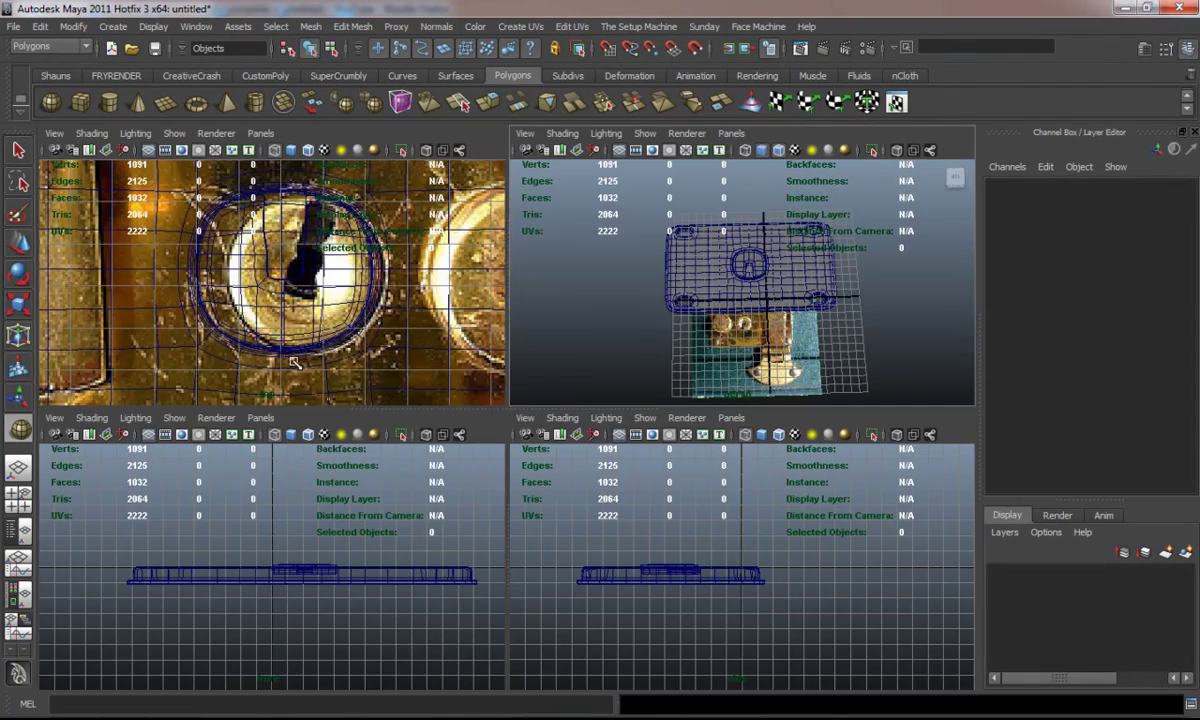
key("space")
middle_click_drag(387, 372, 361, 415, "alt")
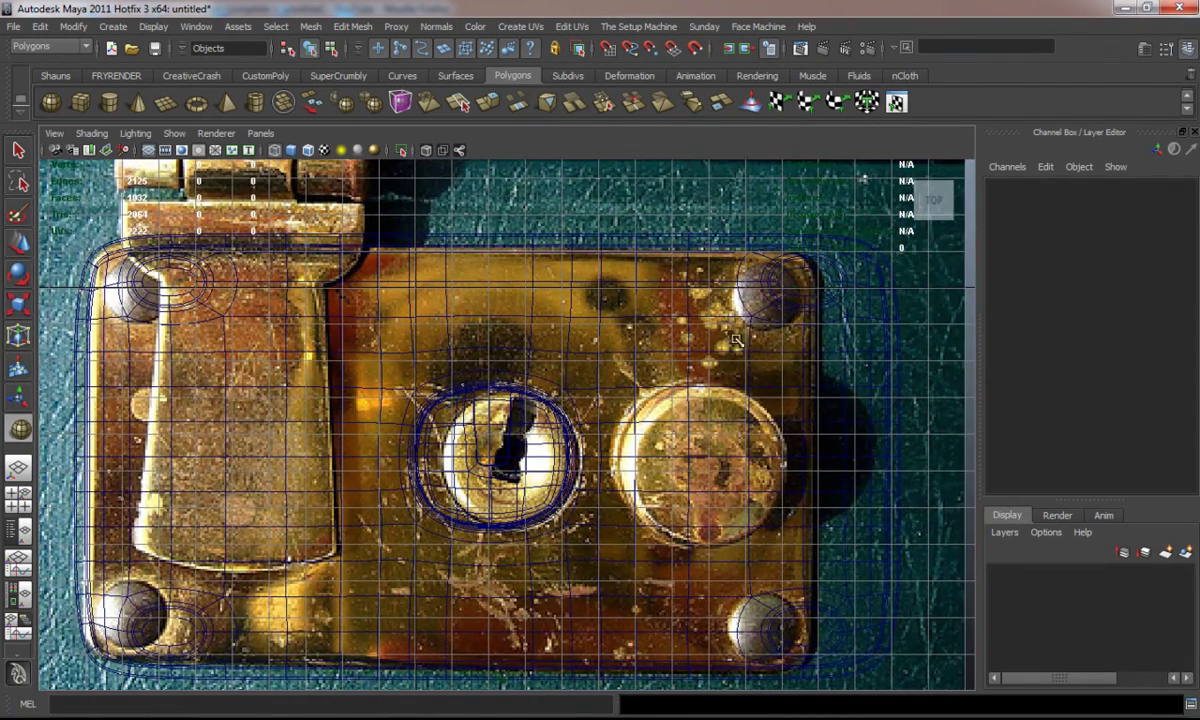
left_click_drag(820, 292, 824, 296)
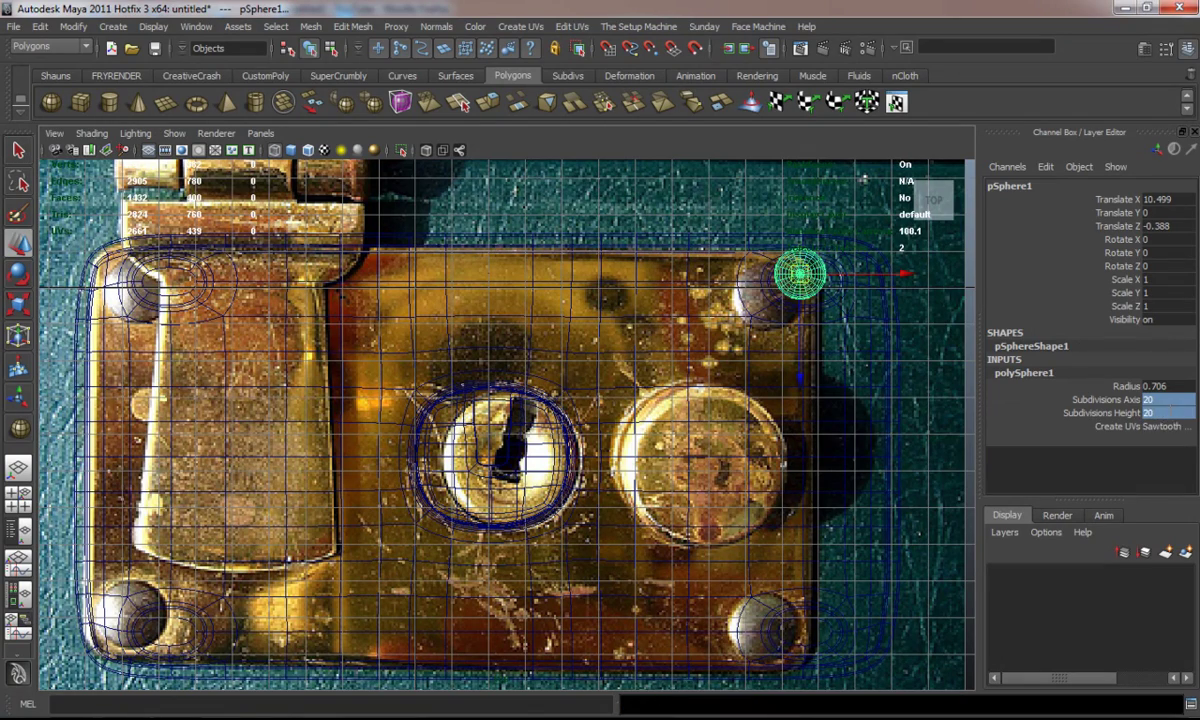
key("Return")
In the perspective view, scale the corner sphere uniformly to about 1.9 so it covers the hole.
key("space")
key("space")
scroll(620, 378, "up", 4)
left_click_drag(532, 392, 659, 375, "alt")
middle_click_drag(581, 440, 589, 388, "alt")
scroll(589, 388, "up", 5)
left_click_drag(582, 392, 409, 456, "alt")
middle_click_drag(409, 456, 493, 439, "alt")
scroll(493, 439, "up", 3)
left_click_drag(493, 439, 447, 394, "alt")
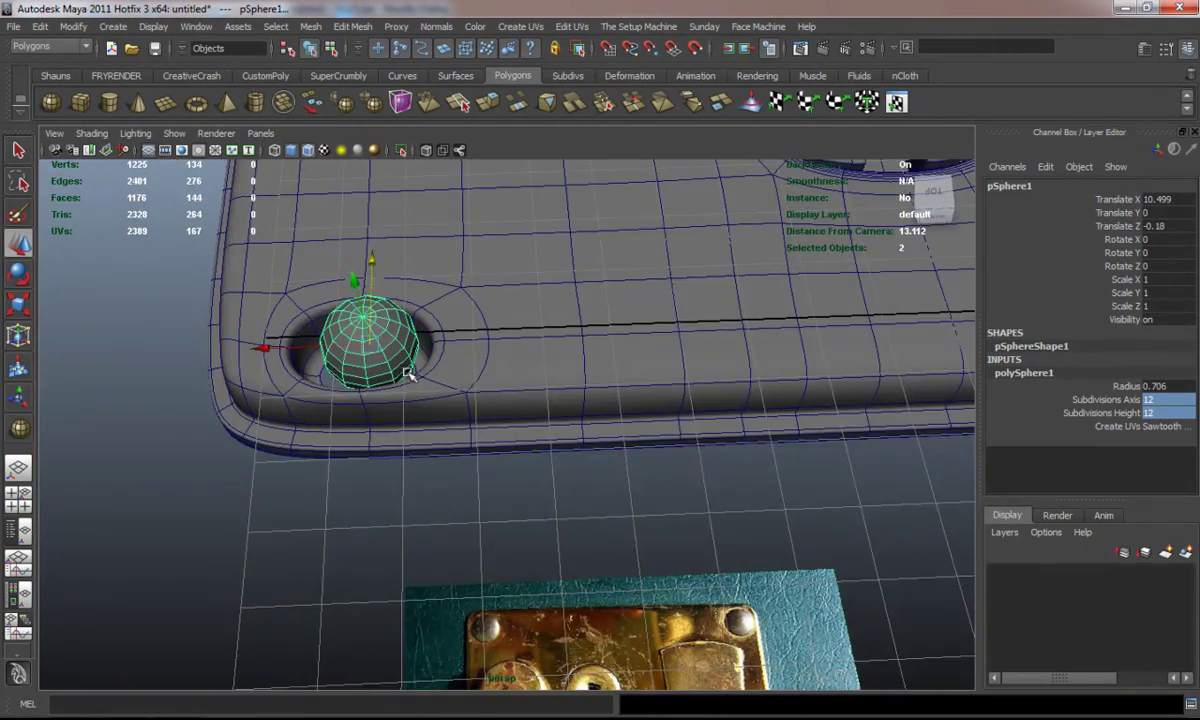
key("r")
left_click_drag(370, 345, 445, 349)
left_click_drag(445, 349, 560, 354, "alt")
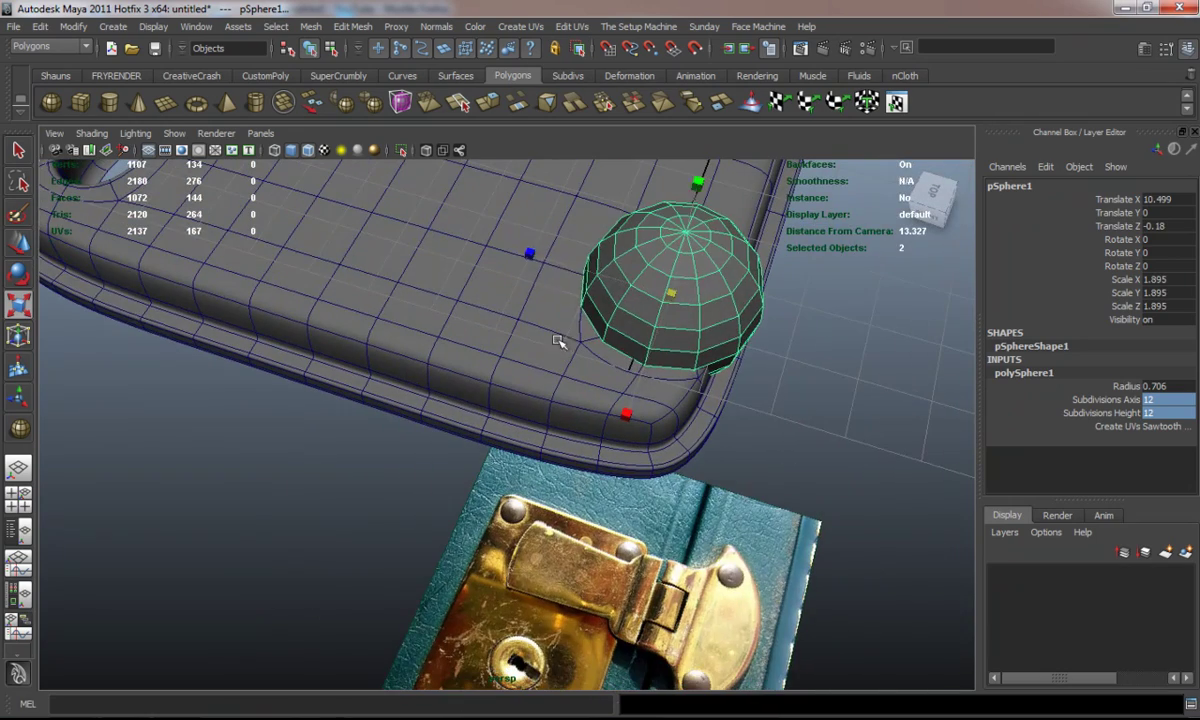
Position the sphere over the corner hole at about Z 0.22 and flatten it to a Y scale of about 0.83.
key("w")
left_click_drag(566, 268, 419, 285)
middle_click_drag(448, 285, 522, 370, "alt")
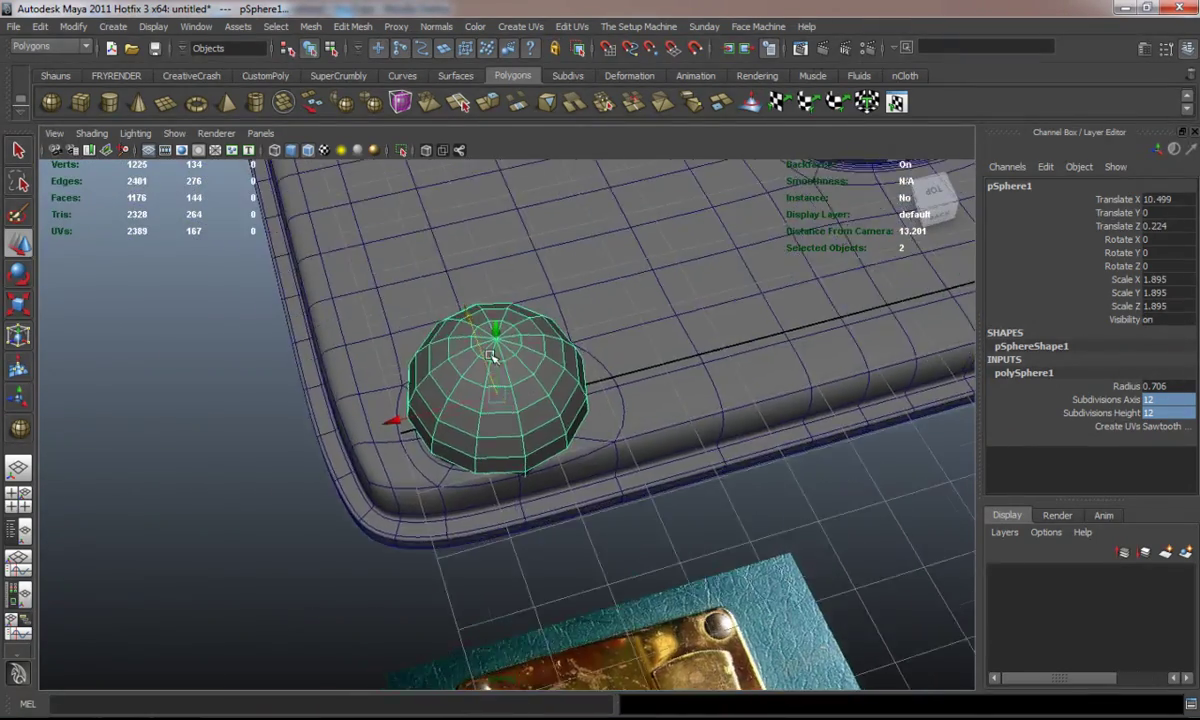
left_click_drag(522, 370, 509, 267, "alt")
middle_click_drag(509, 265, 499, 517, "alt")
key("r")
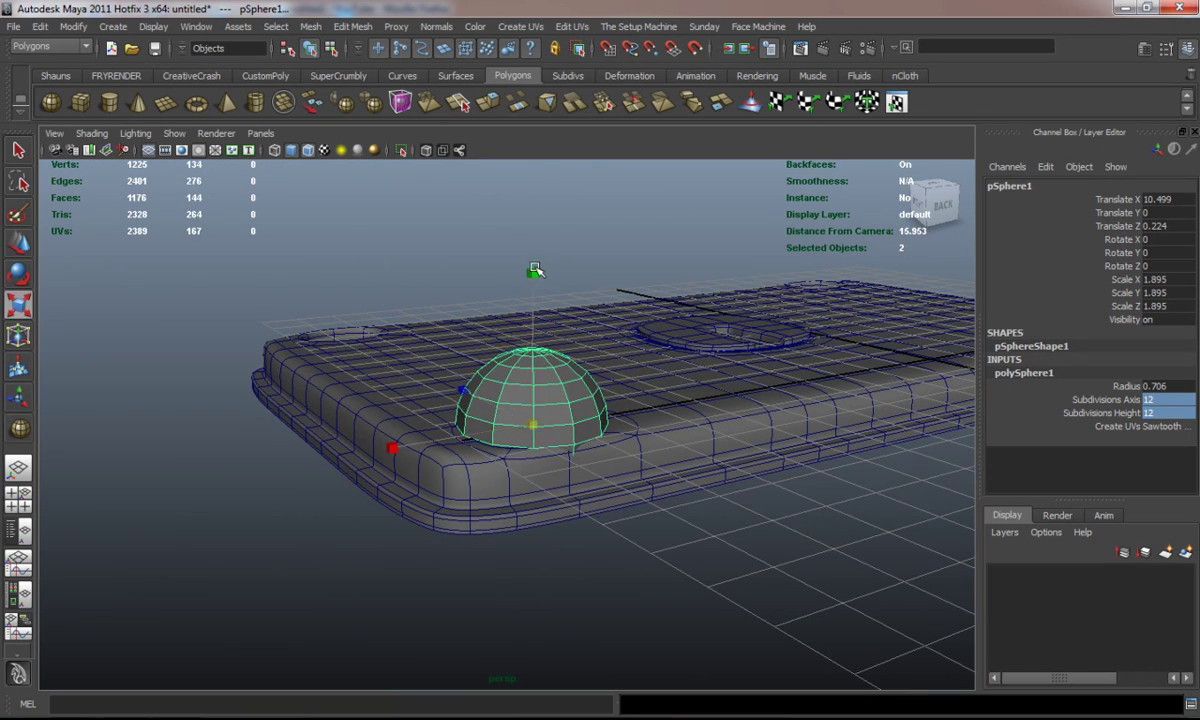
left_click_drag(535, 360, 535, 358)
key("1")
left_click(250, 345)
Duplicate the flattened rivet sphere and move the copy along Z over the neighbouring corner hole.
left_click_drag(442, 370, 547, 494, "alt")
middle_click_drag(547, 494, 449, 432, "alt")
scroll(449, 432, "up", 5)
left_click_drag(501, 461, 497, 450, "alt")
left_click(504, 452)
right_click_drag(423, 453, 408, 452, "alt")
middle_click_drag(408, 452, 629, 439, "alt")
left_click_drag(587, 434, 267, 440, "alt")
key("ctrl+d")
key("w")
middle_click_drag(268, 442, 244, 444)
left_click_drag(246, 455, 448, 398, "alt")
Freeze both rivet spheres and delete their history, then duplicate the pair and move the copies about -17.17 in X.
left_click(509, 220, "shift")
right_click_drag(370, 378, 292, 381, "alt")
middle_click_drag(292, 381, 494, 379, "alt")
left_click(68, 77)
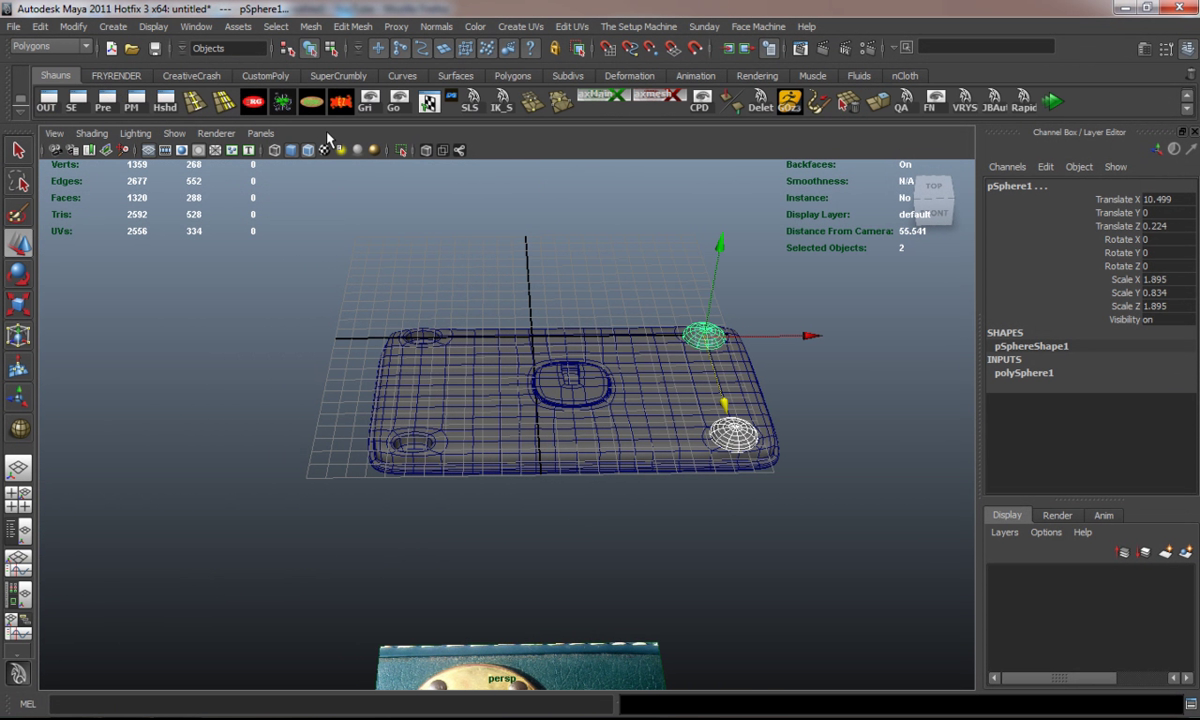
left_click(338, 104)
key("ctrl+d")
left_click_drag(813, 338, 522, 428)
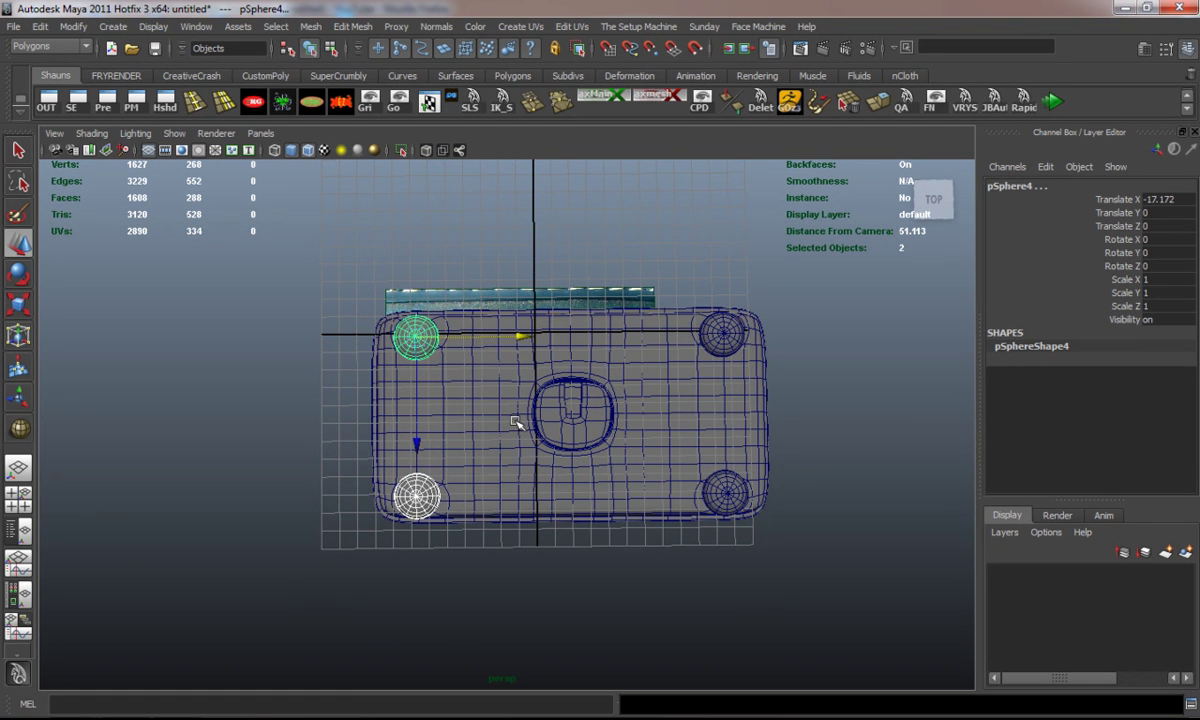
Try to shift one rivet sphere along Z, undo the move, and clear the selection.
left_click(706, 342)
left_click_drag(724, 439, 720, 402)
key("ctrl+z")
left_click_drag(462, 469, 552, 356, "alt")
left_click(249, 316)
left_click_drag(805, 508, 805, 508)
left_click_drag(582, 474, 848, 546, "alt")
left_click(812, 530)
Add the plate, keyhole insert and rivets to a new display layer and set that layer to reference.
key("space")
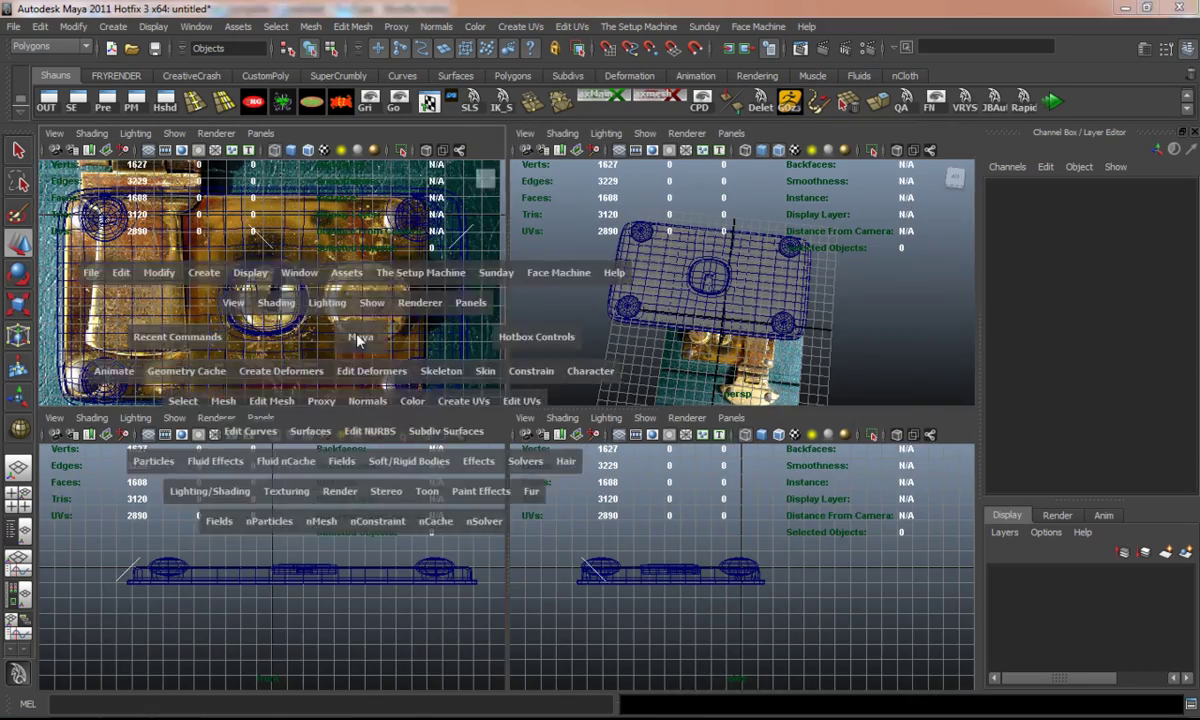
key("space")
scroll(358, 338, "down", 1)
middle_click_drag(358, 342, 560, 415, "alt")
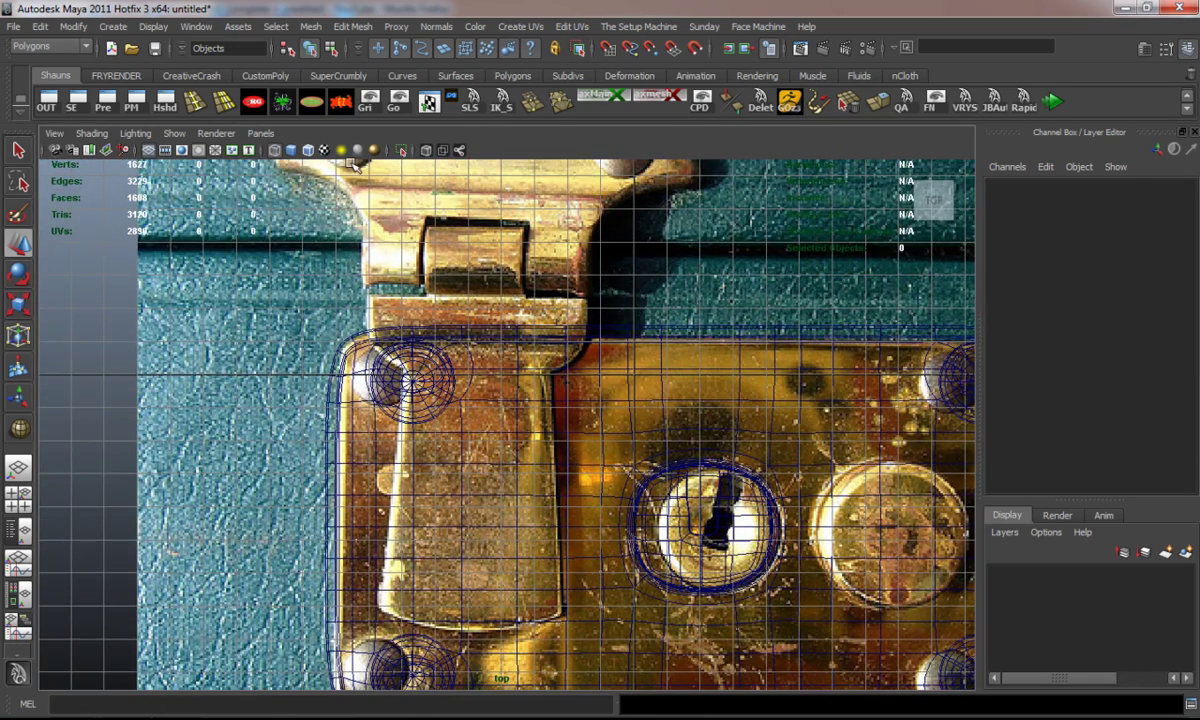
left_click(508, 75)
left_click(172, 105)
key("w")
scroll(382, 389, "down", 2)
left_click_drag(289, 353, 901, 677)
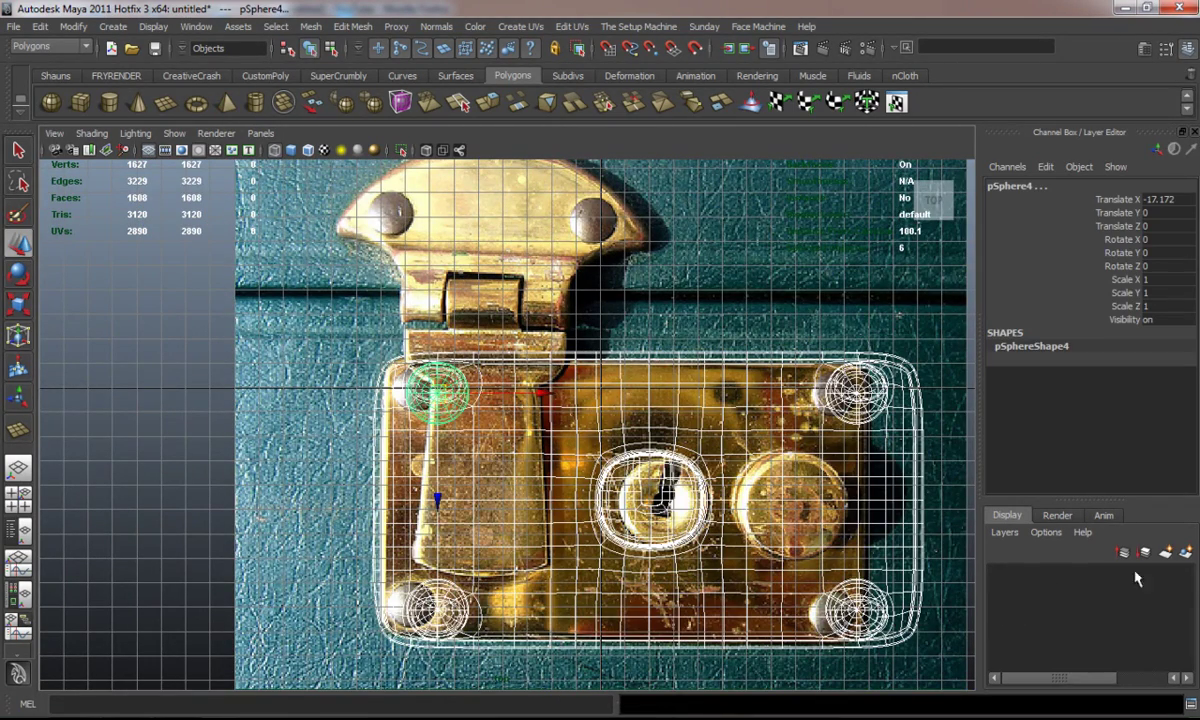
left_click(1188, 555)
left_click(1018, 577)
left_click(1018, 577)
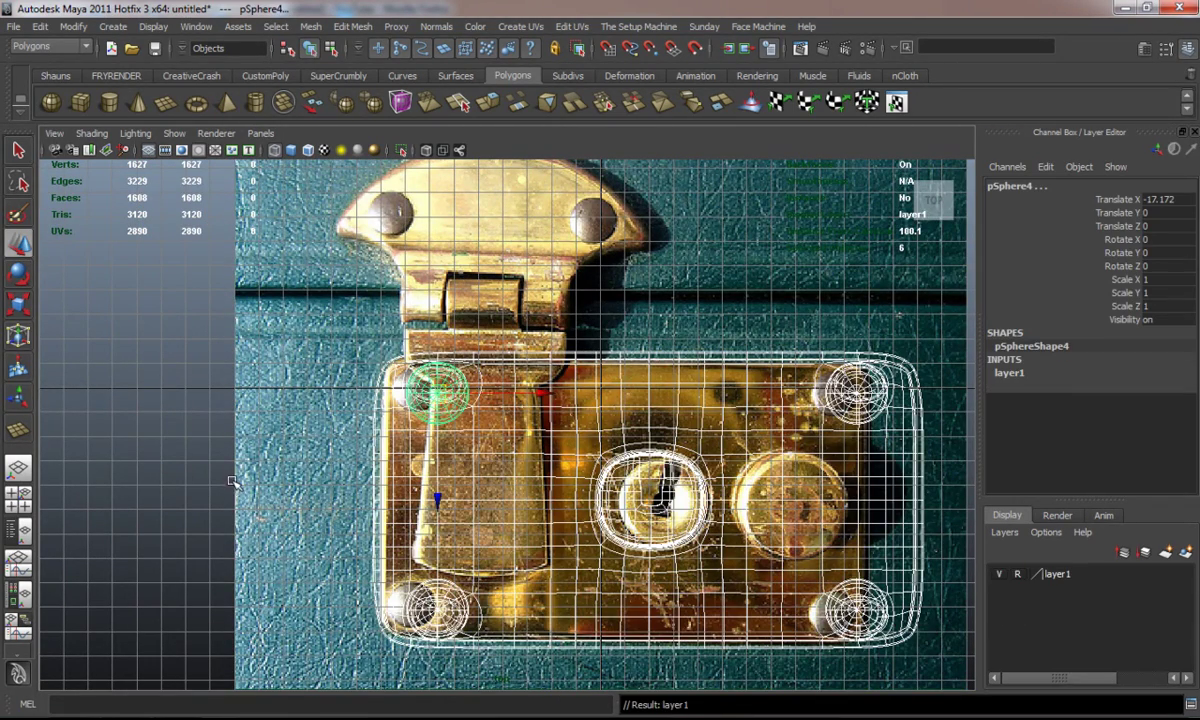
left_click(238, 472)
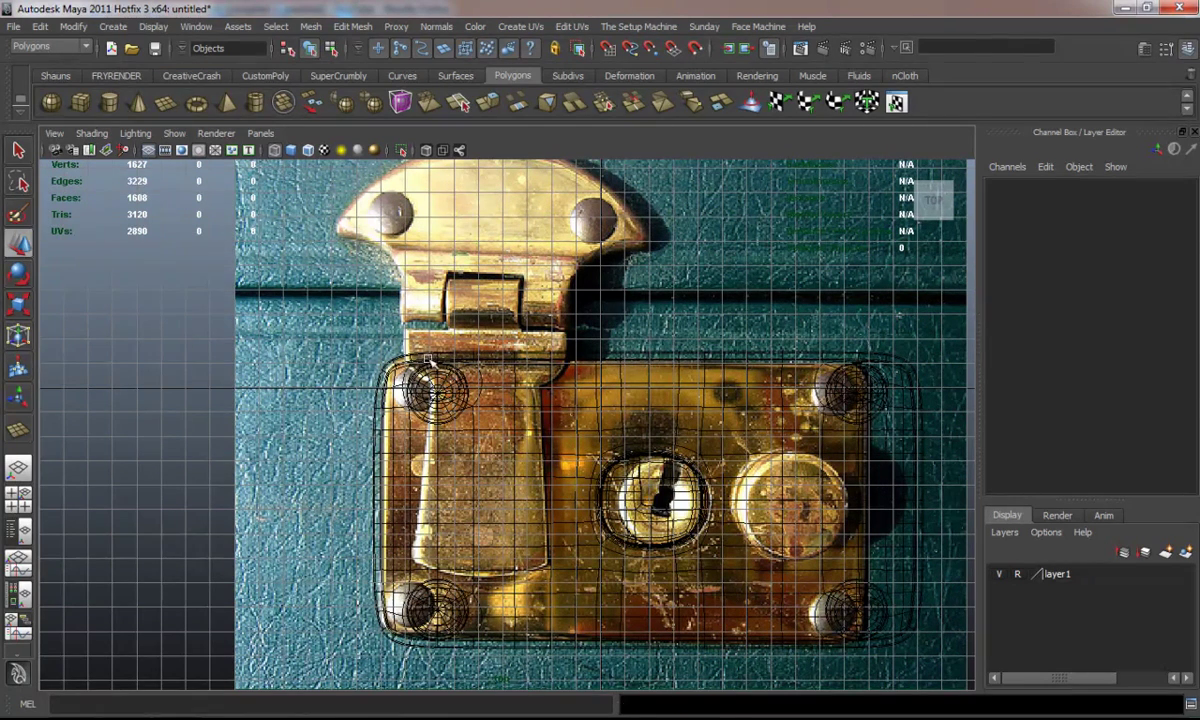
Draw a single-face polygon plane over the photo's latch tongue in the top view.
left_click_drag(422, 368, 432, 380)
left_click_drag(459, 580, 545, 575)
left_click_drag(584, 474, 586, 474)
Insert one edge loop across the latch plane and another lengthwise through its middle.
left_click(64, 77)
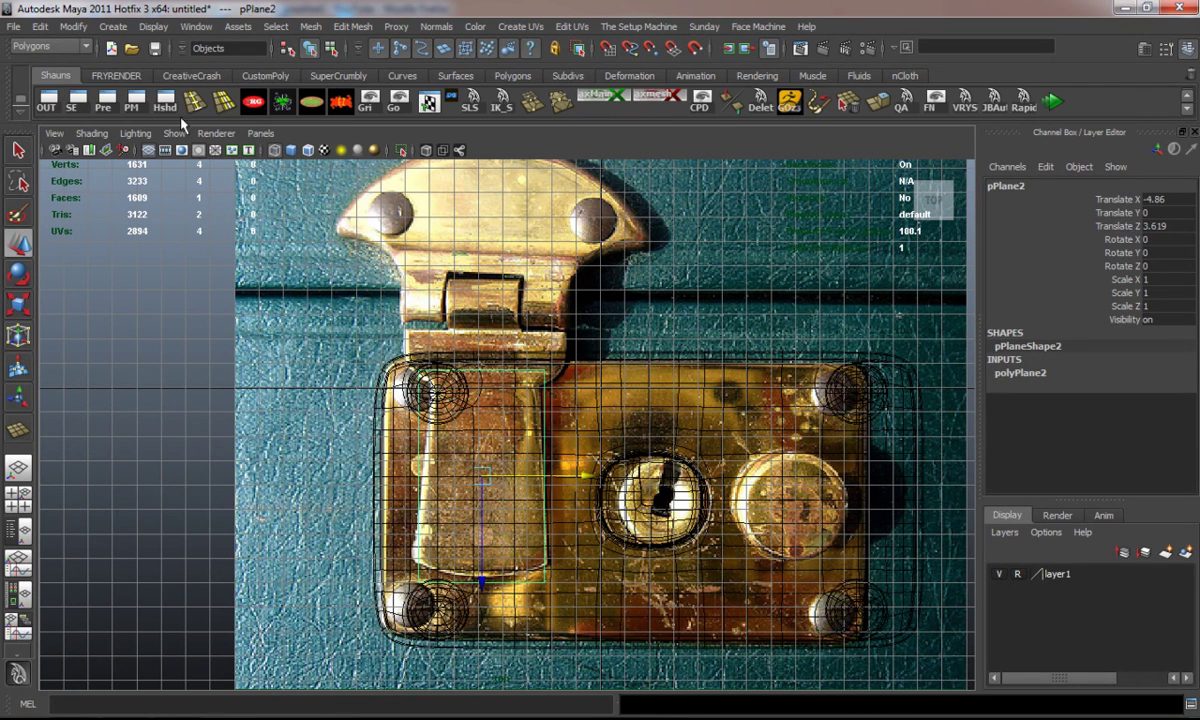
left_click(221, 102)
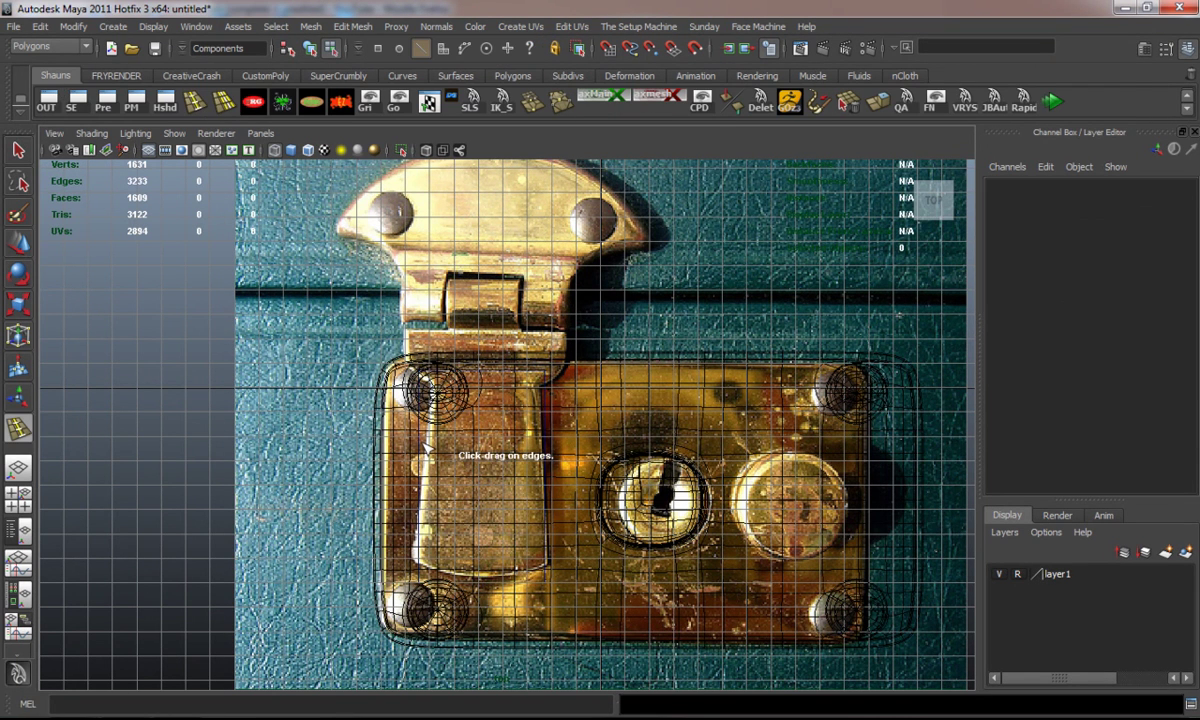
left_click(425, 446)
left_click_drag(548, 407, 549, 489)
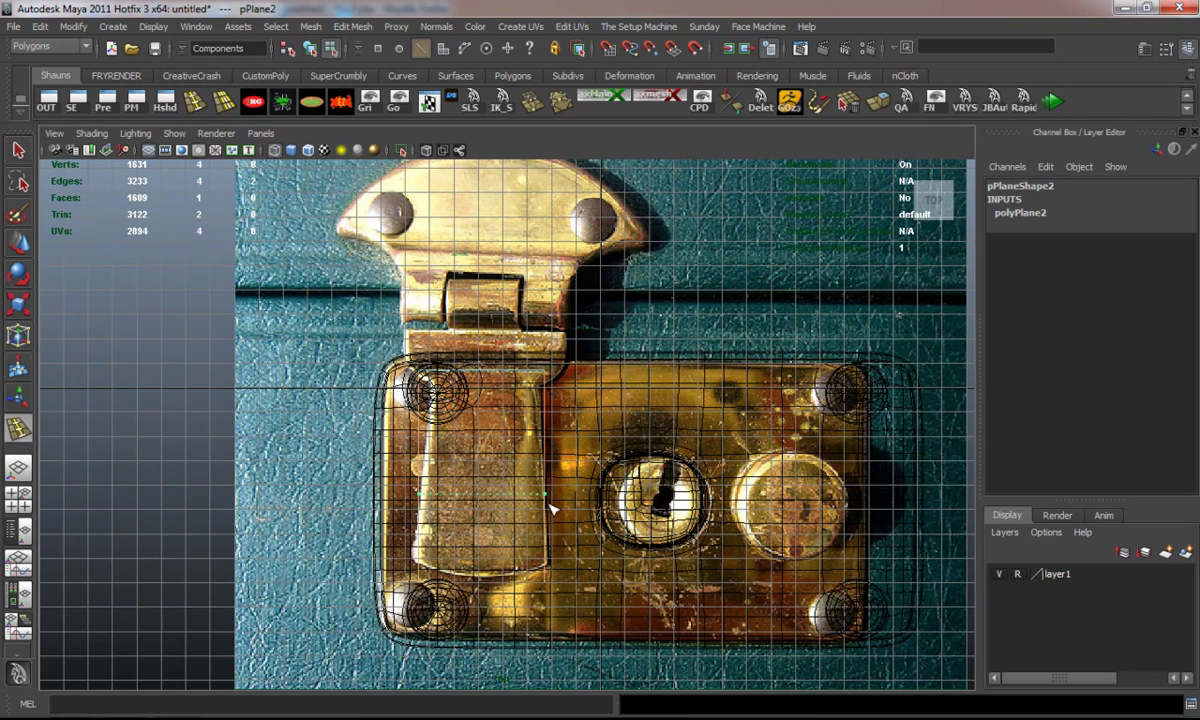
left_click(549, 511)
left_click_drag(450, 582, 479, 583)
Move the latch plane's two lower corner vertices up to match the tongue's curved end.
key("w")
right_click_drag(436, 575, 378, 446)
left_click_drag(386, 531, 442, 600)
left_click_drag(499, 519, 572, 608, "shift")
left_click_drag(482, 650, 482, 636)
key("1")
scroll(340, 430, "up", 2)
scroll(341, 430, "up", 4)
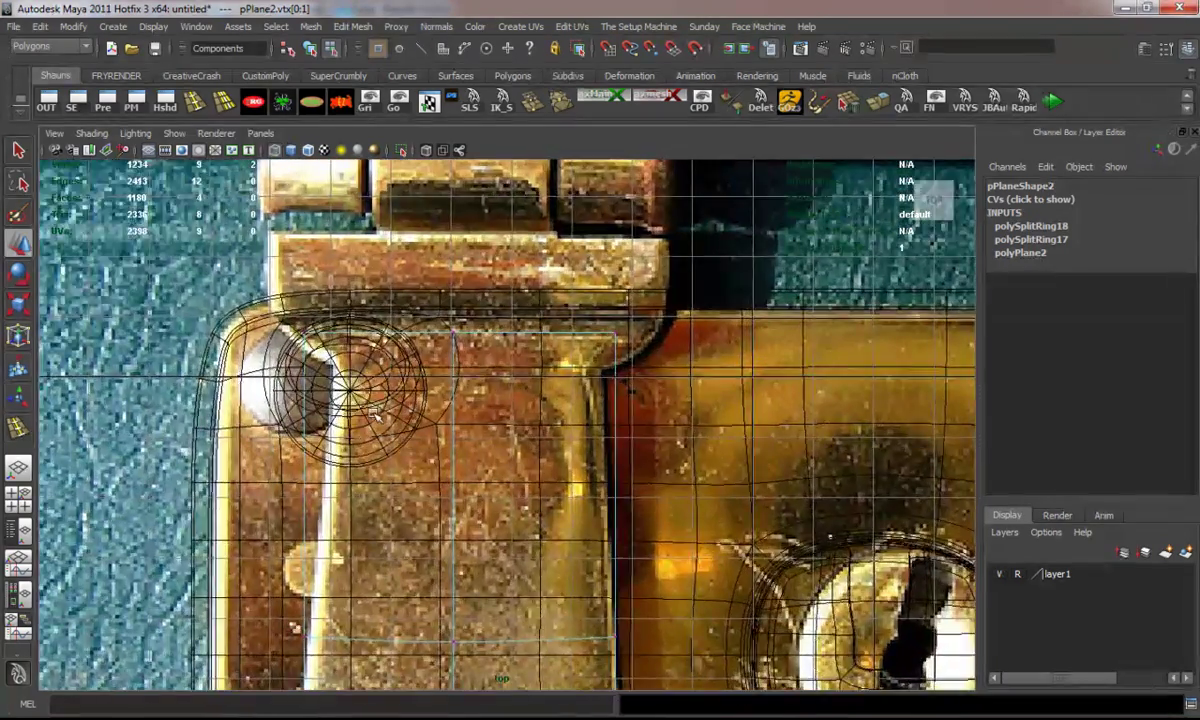
key("1")
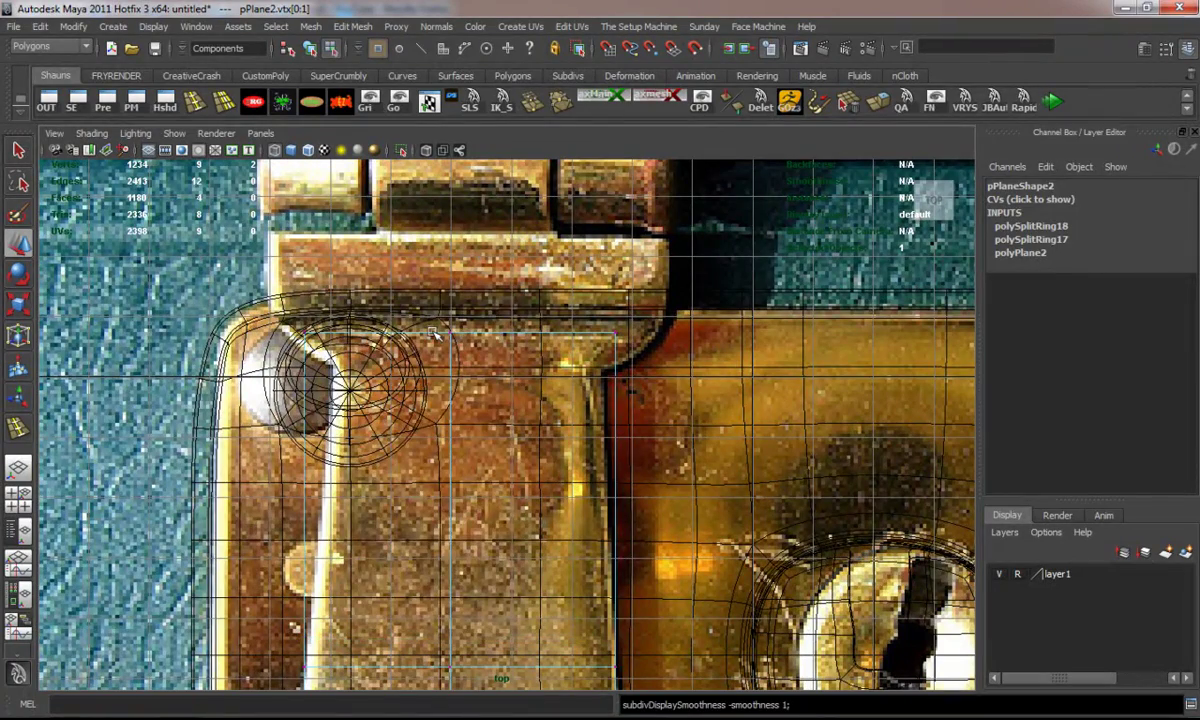
Extrude the latch plane's upper edges up to the top of the hinge bar and scale them wider to match it.
right_click_drag(433, 333, 495, 305)
scroll(490, 358, "down", 2)
scroll(490, 358, "down", 4)
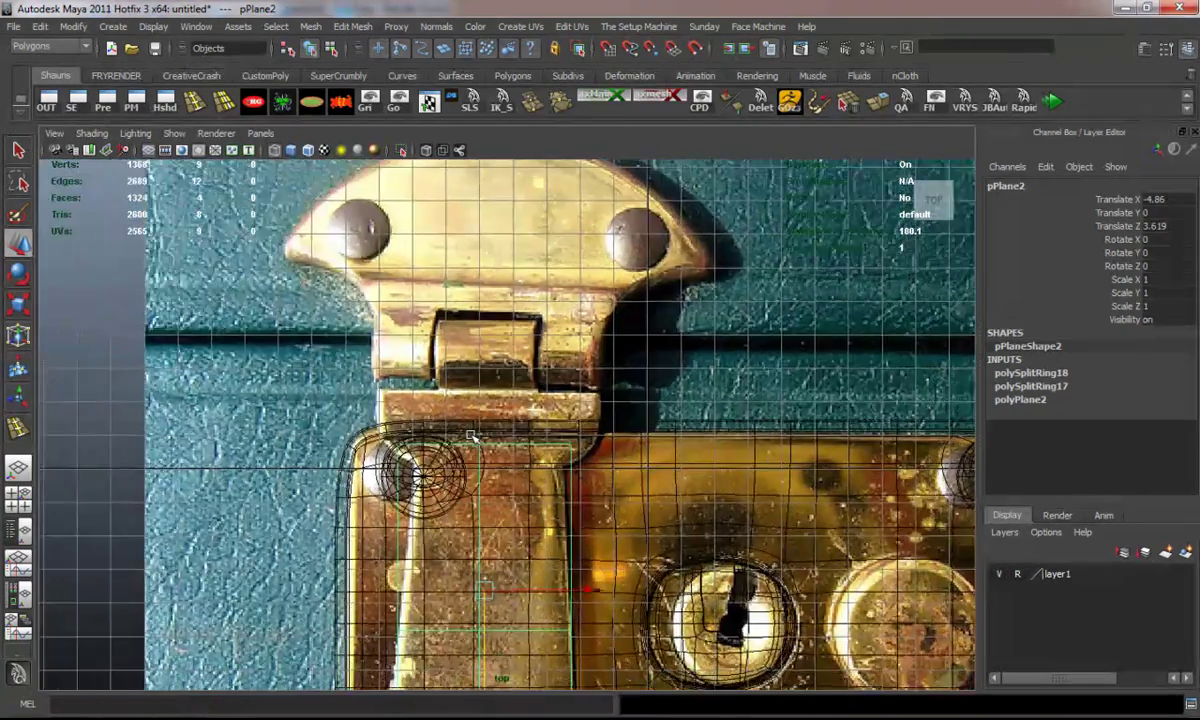
scroll(472, 436, "down", 4)
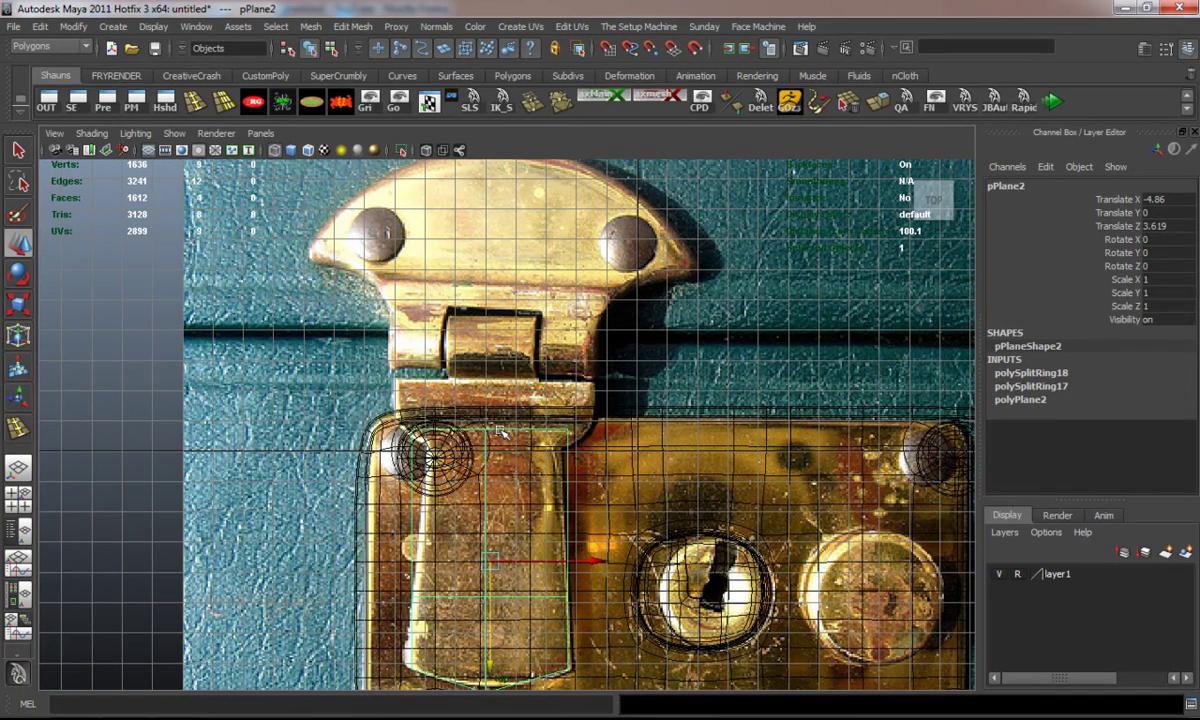
right_click_drag(499, 430, 517, 390)
left_click_drag(455, 409, 540, 441)
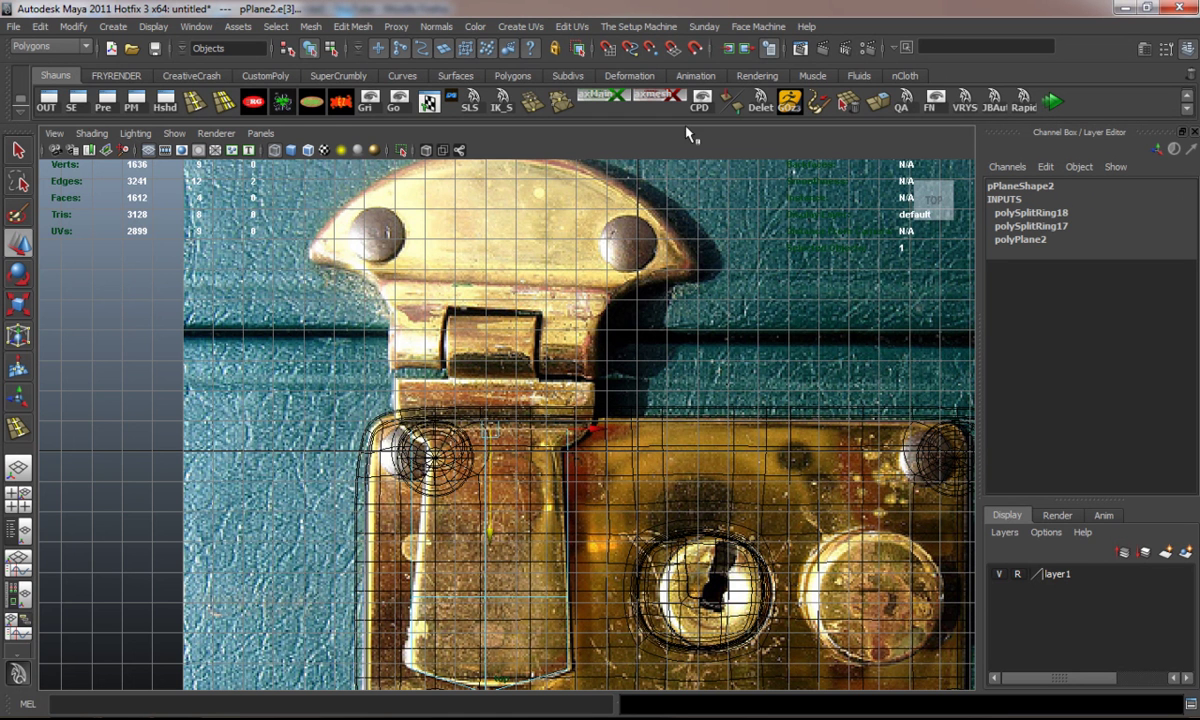
left_click(512, 76)
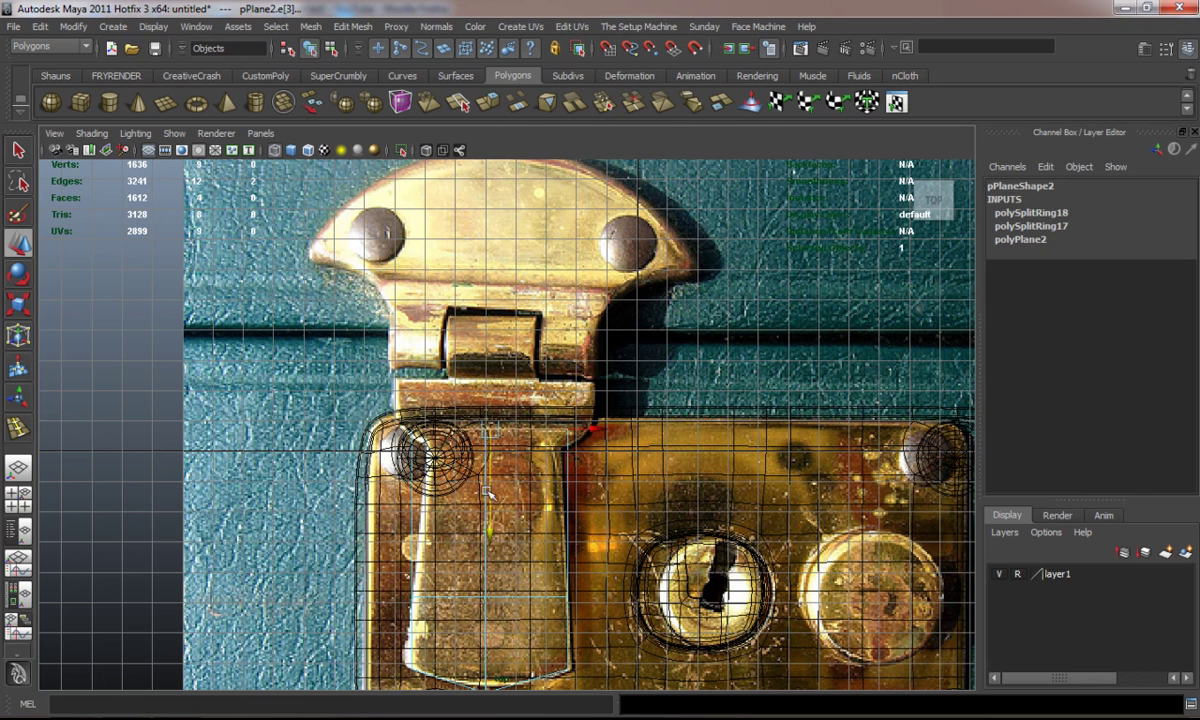
scroll(454, 440, "up", 2)
key("w")
left_click_drag(490, 527, 487, 470)
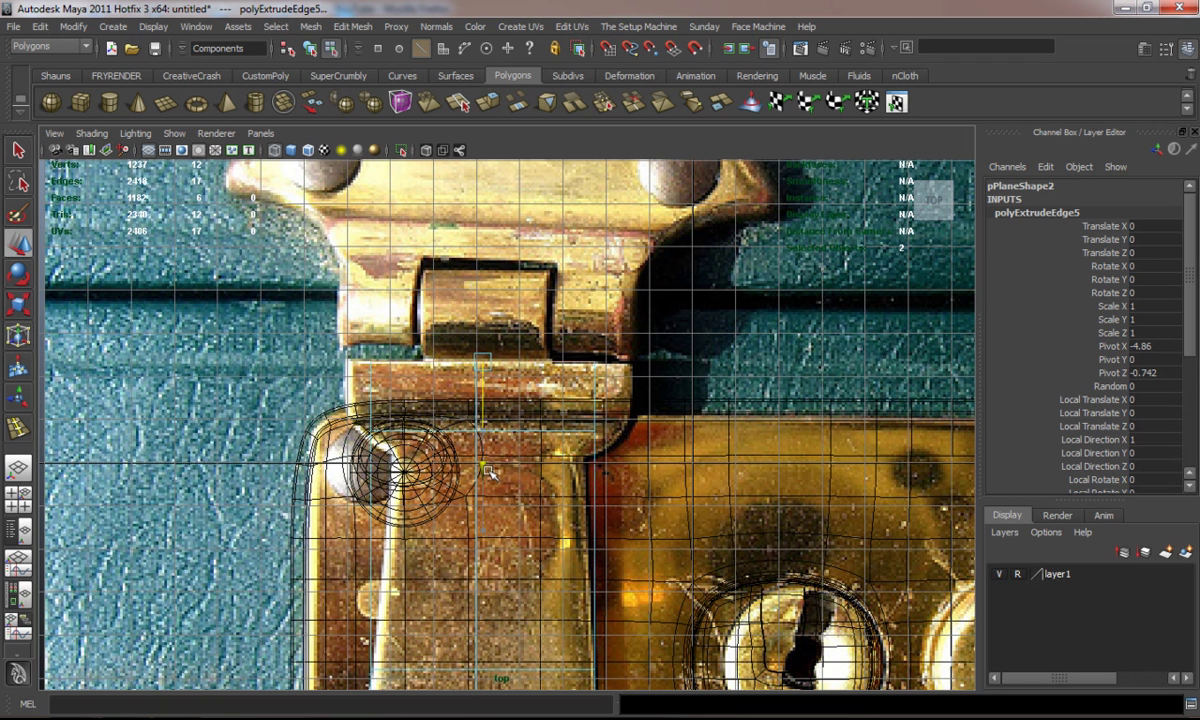
key("r")
left_click_drag(334, 362, 291, 365)
Insert an edge loop across the extruded hinge section and scale it wider to follow the photo's flared outline.
left_click(66, 80)
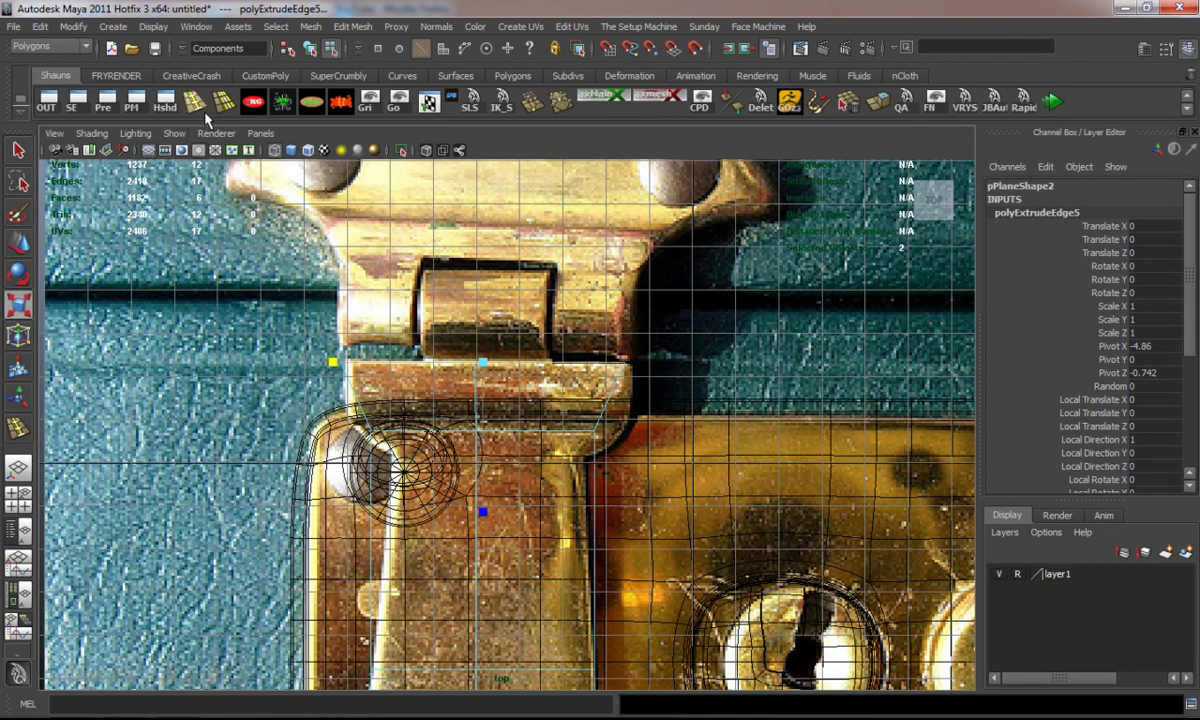
left_click(196, 102)
left_click_drag(354, 401, 363, 414)
key("r")
left_click(329, 413)
key("ctrl+z")
left_click_drag(333, 412, 322, 410)
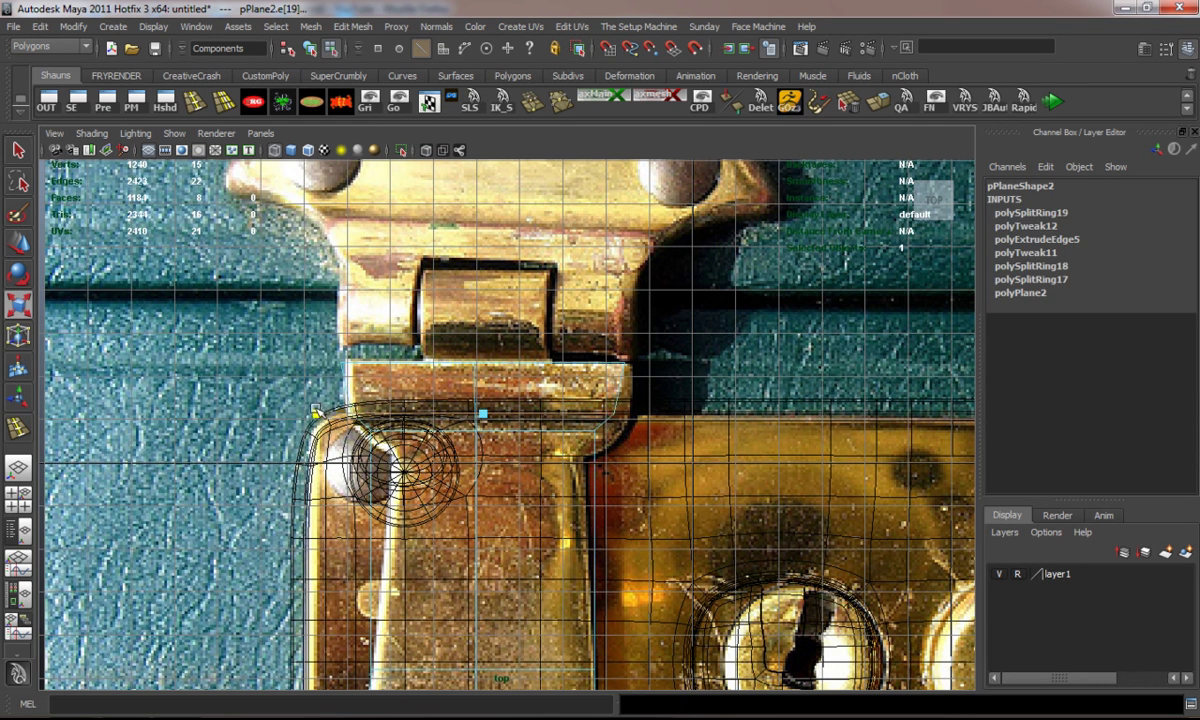
In the perspective view, raise the whole latch plane to about Y 0.28 above the plate.
key("space")
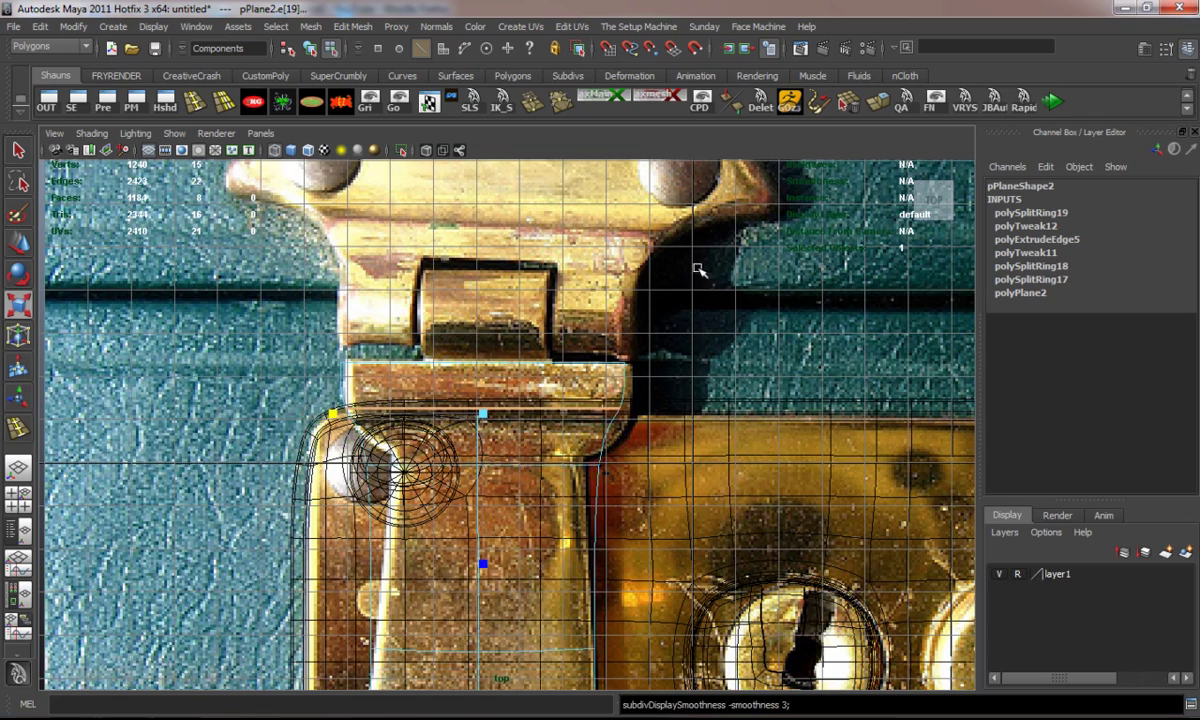
key("space")
left_click_drag(650, 344, 451, 349, "alt")
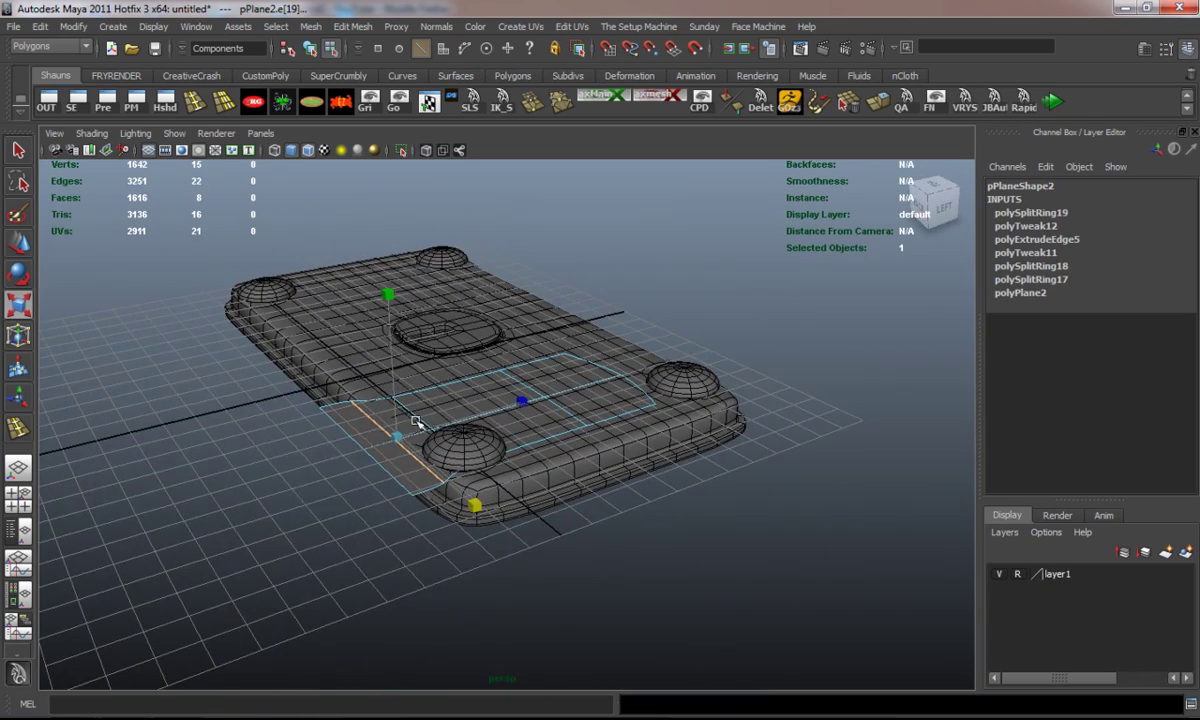
right_click_drag(365, 421, 415, 397)
key("w")
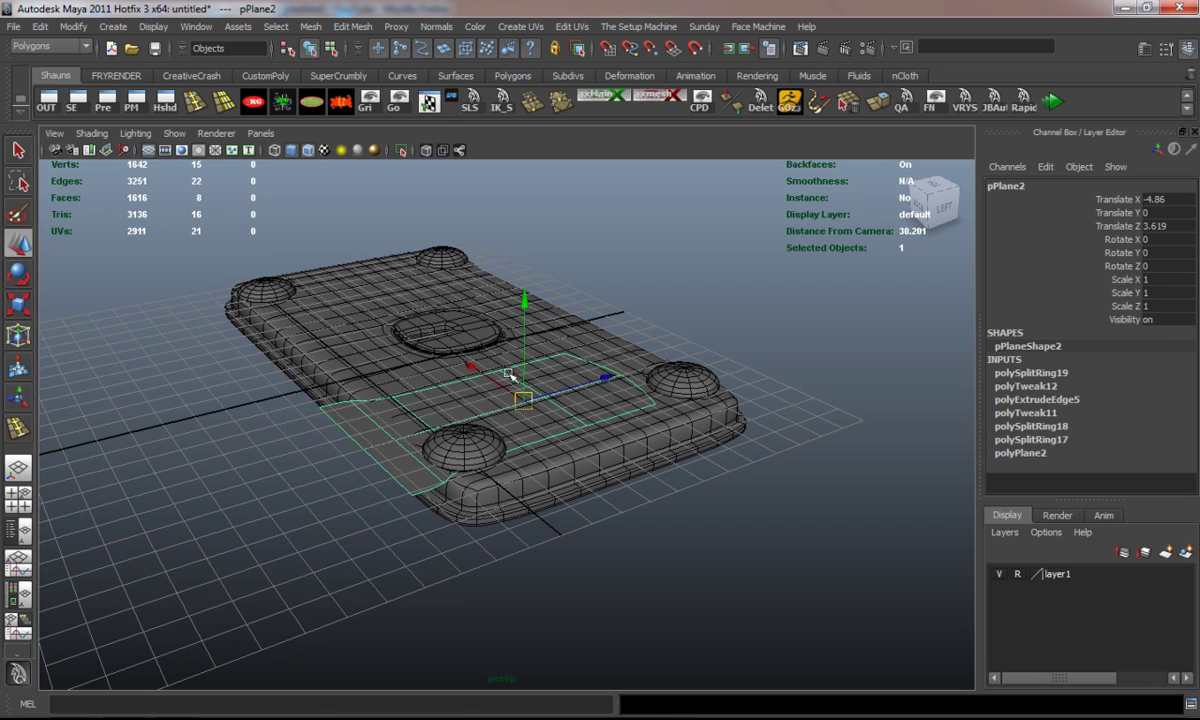
left_click_drag(524, 303, 596, 356)
Try to scale down the two rivet spheres beside the latch plane, and undo the scaling.
left_click(632, 320)
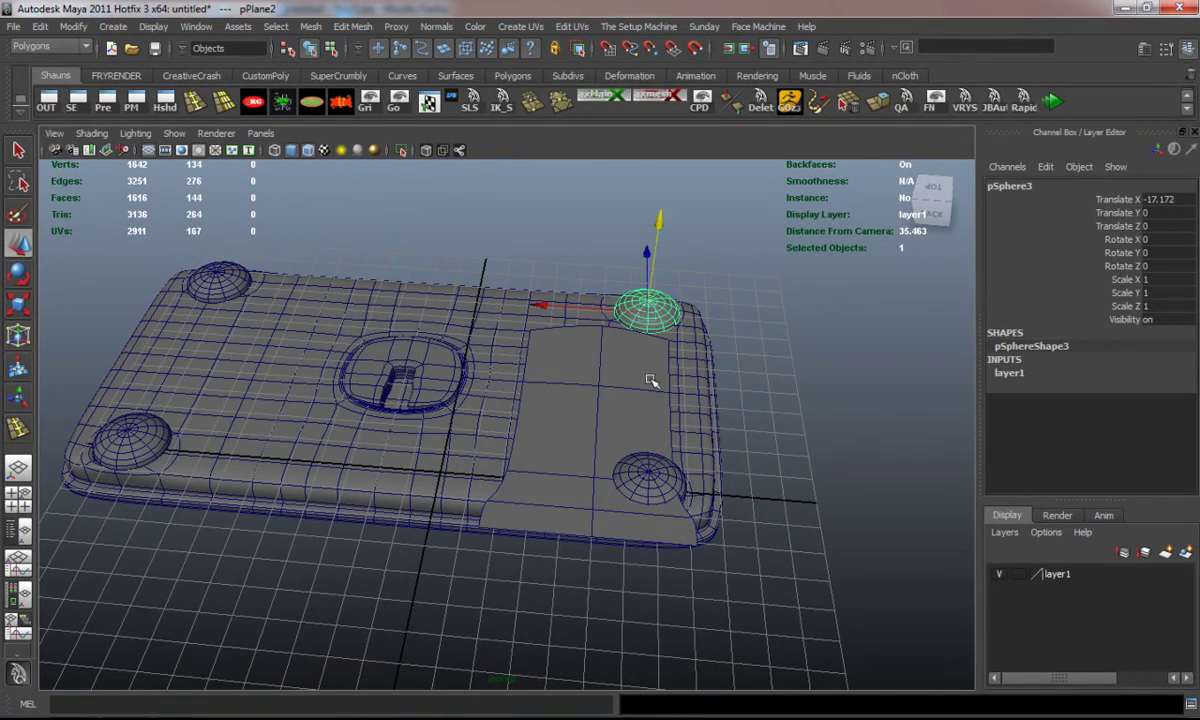
left_click(648, 465, "shift")
key("r")
left_click_drag(648, 479, 628, 477)
key("ctrl+z")
Scale the latch plane uniformly to 0.944 and reposition it on the plate at about X -2.71, Z 2.776.
left_click_drag(544, 458, 556, 470, "alt")
left_click(556, 449)
key("w")
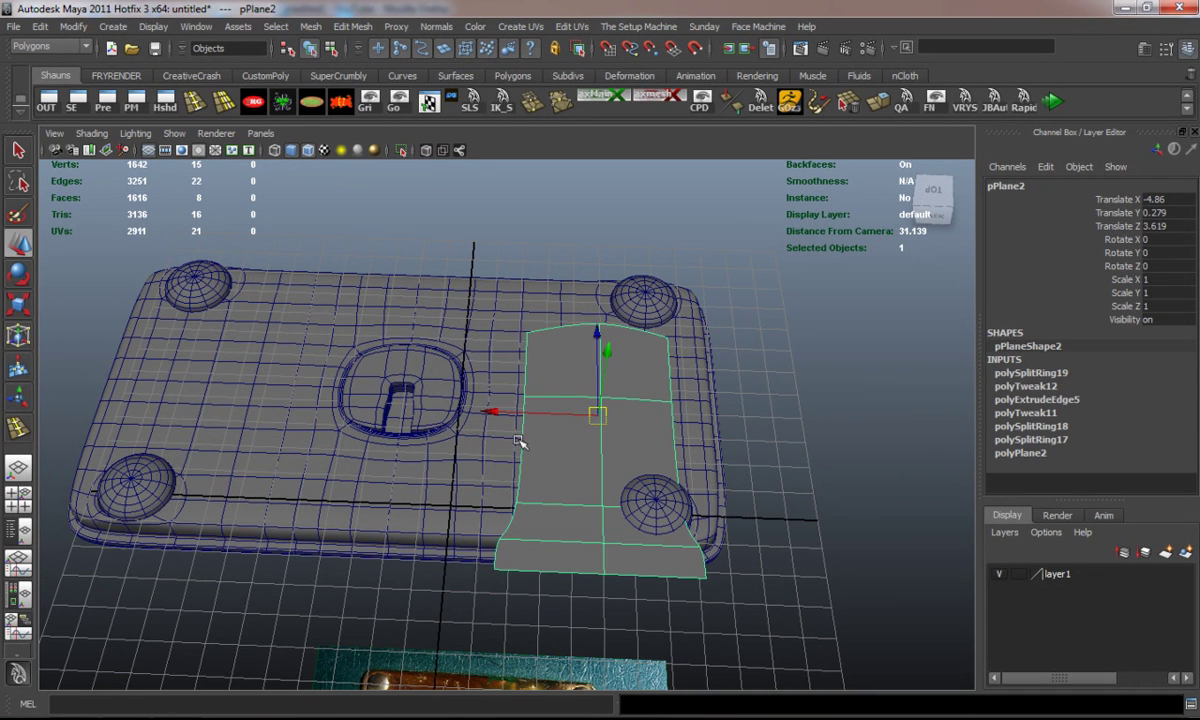
left_click_drag(492, 411, 434, 412)
key("r")
left_click_drag(539, 412, 527, 412)
left_click_drag(527, 413, 322, 452, "alt")
key("w")
left_click_drag(571, 433, 847, 506)
Set layer1, which holds the lock plate and rivets, to Reference display.
left_click(710, 435)
left_click(1018, 574)
left_click(1018, 575)
Delete the latch plane's construction history and freeze its transformations.
left_click_drag(444, 478, 488, 444, "alt")
left_click(430, 421)
key("1")
right_click_drag(429, 426, 406, 406)
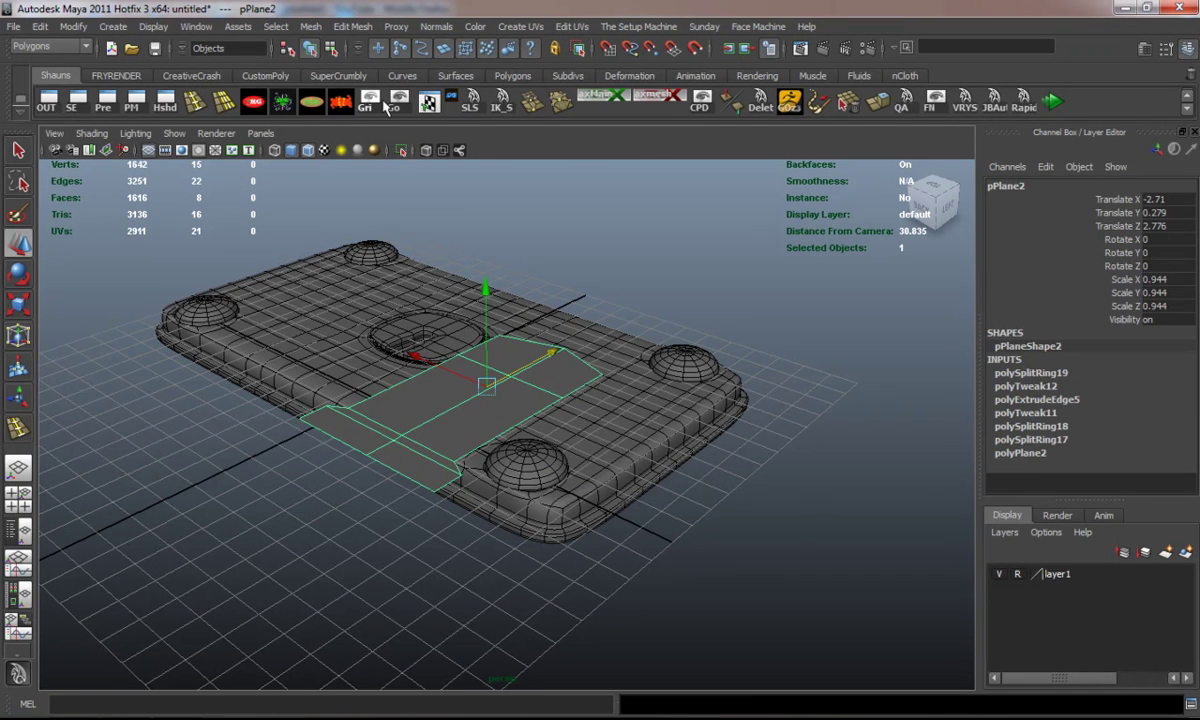
left_click(338, 108)
key("1")
left_click(876, 104)
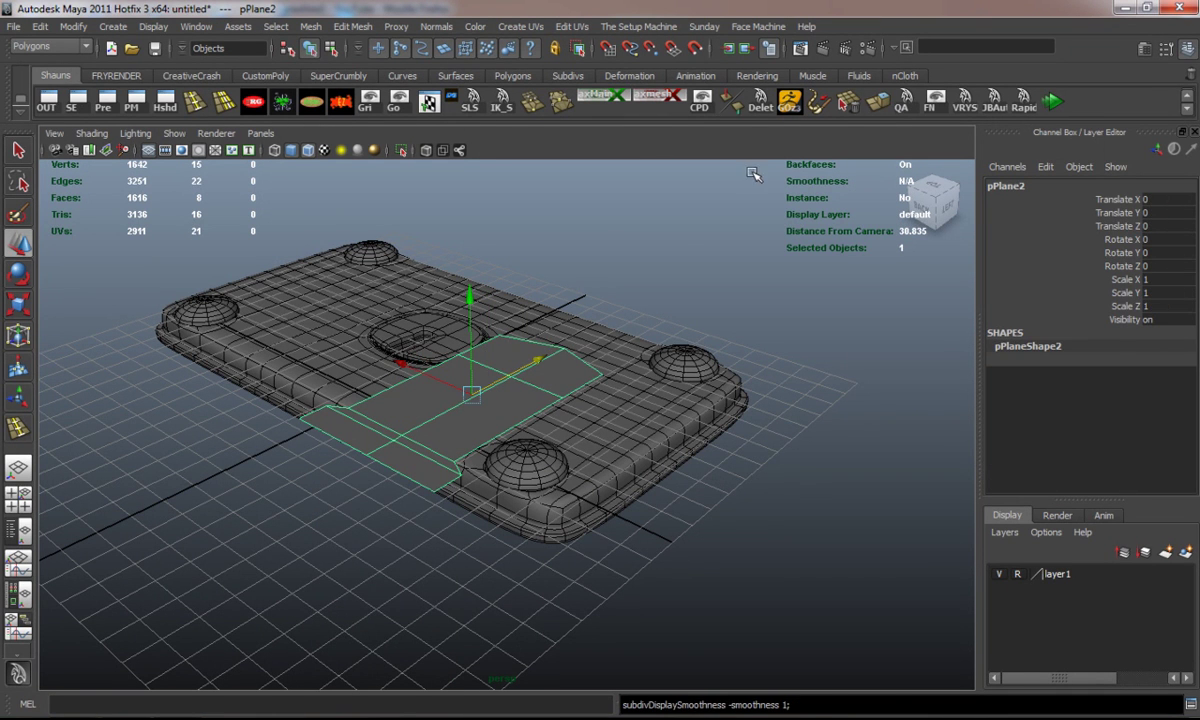
Extrude all the latch plane's faces upward to turn it into a thick slab.
left_click_drag(468, 330, 470, 275)
left_click(677, 273)
left_click_drag(474, 376, 588, 346, "alt")
Insert support edge loops around the side thickness of the latch slab and check it with the smooth preview.
scroll(423, 343, "up", 5)
left_click(195, 102)
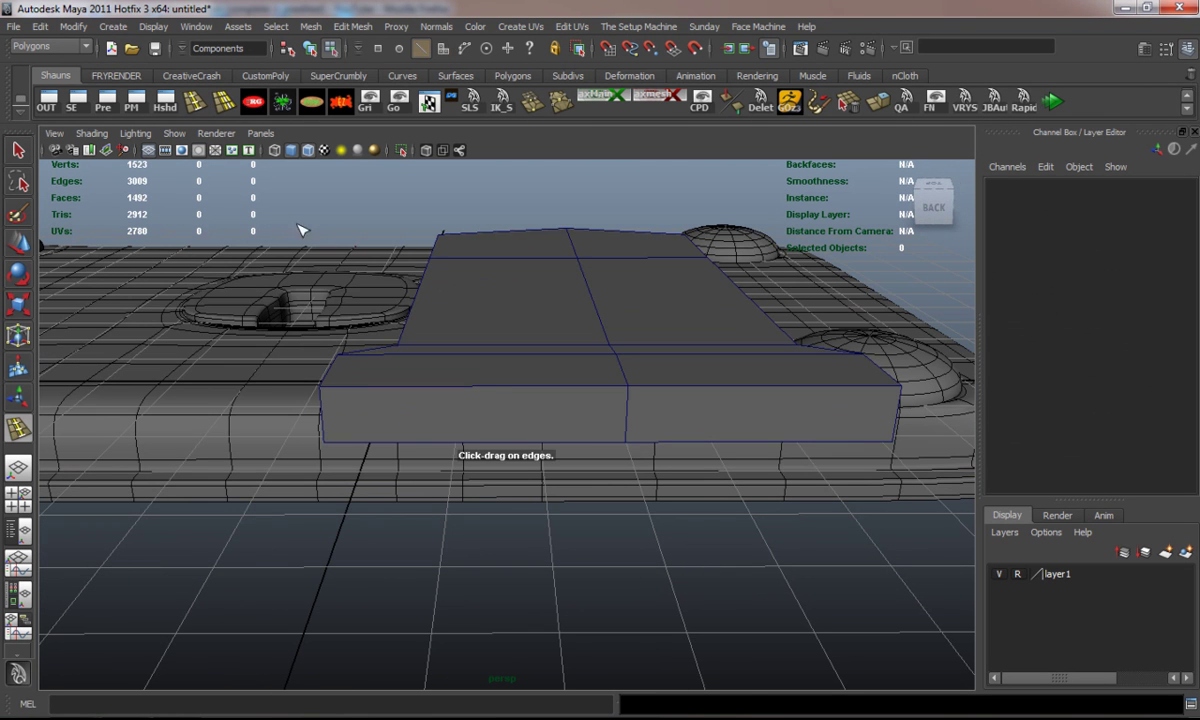
left_click(587, 438)
mouse_move(630, 408)
left_mouse_down()
mouse_move(628, 440)
mouse_move(632, 390)
left_mouse_up()
key("w")
key("3")
scroll(501, 409, "down", 5)
left_click_drag(501, 411, 467, 392, "alt")
key("1")
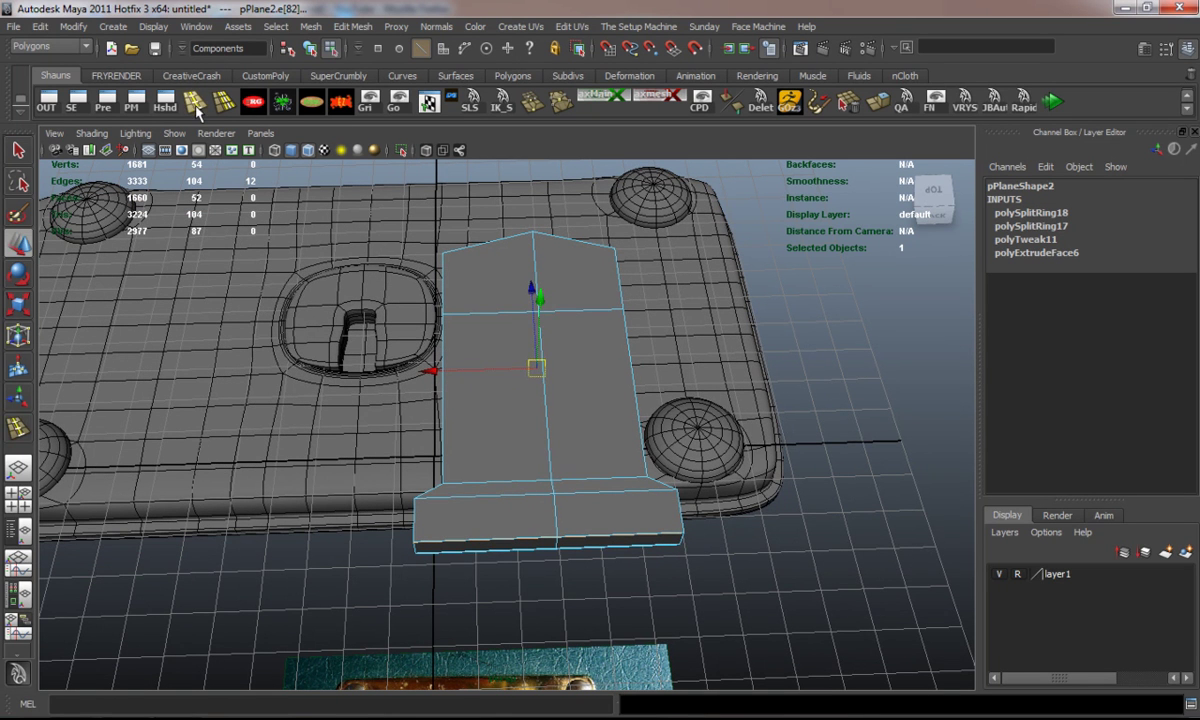
Insert lengthwise edge loops through both latch halves and near both side borders, plus one across the tip, and preview it smoothed.
left_click(195, 105)
mouse_move(481, 496)
left_mouse_down()
mouse_move(432, 505)
mouse_move(480, 511)
left_mouse_up()
left_click_drag(587, 498, 671, 495)
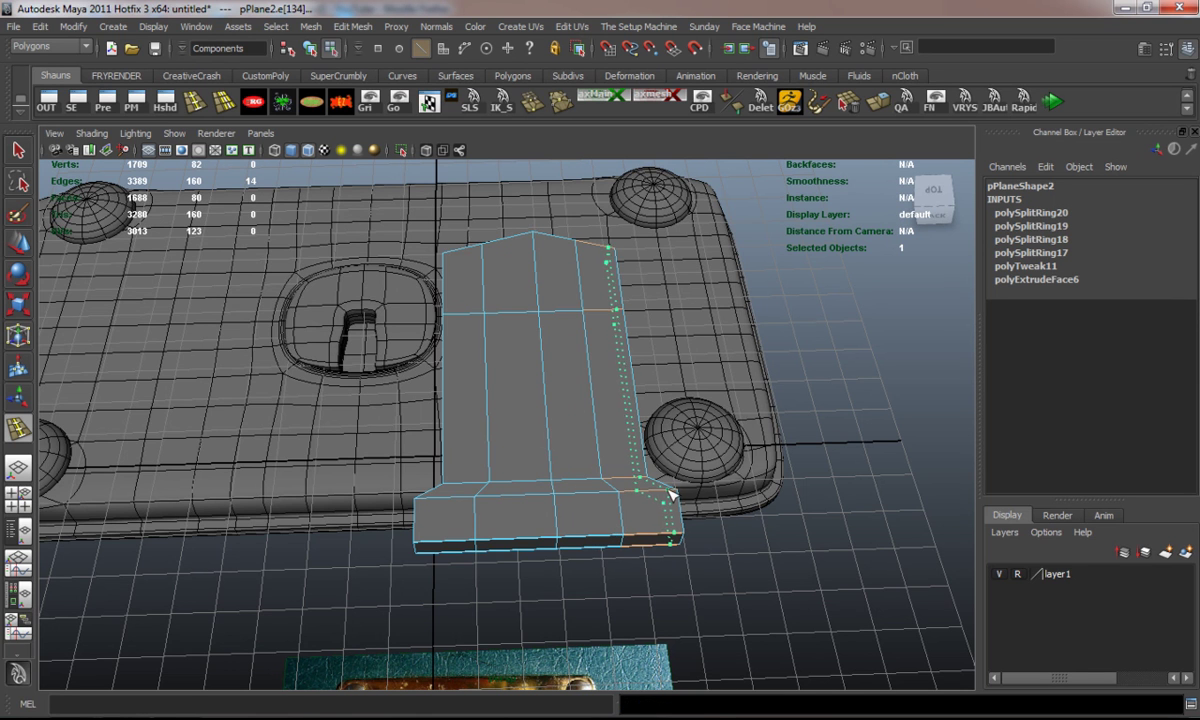
left_click_drag(437, 498, 418, 499)
left_click_drag(484, 263, 483, 251)
key("w")
key("3")
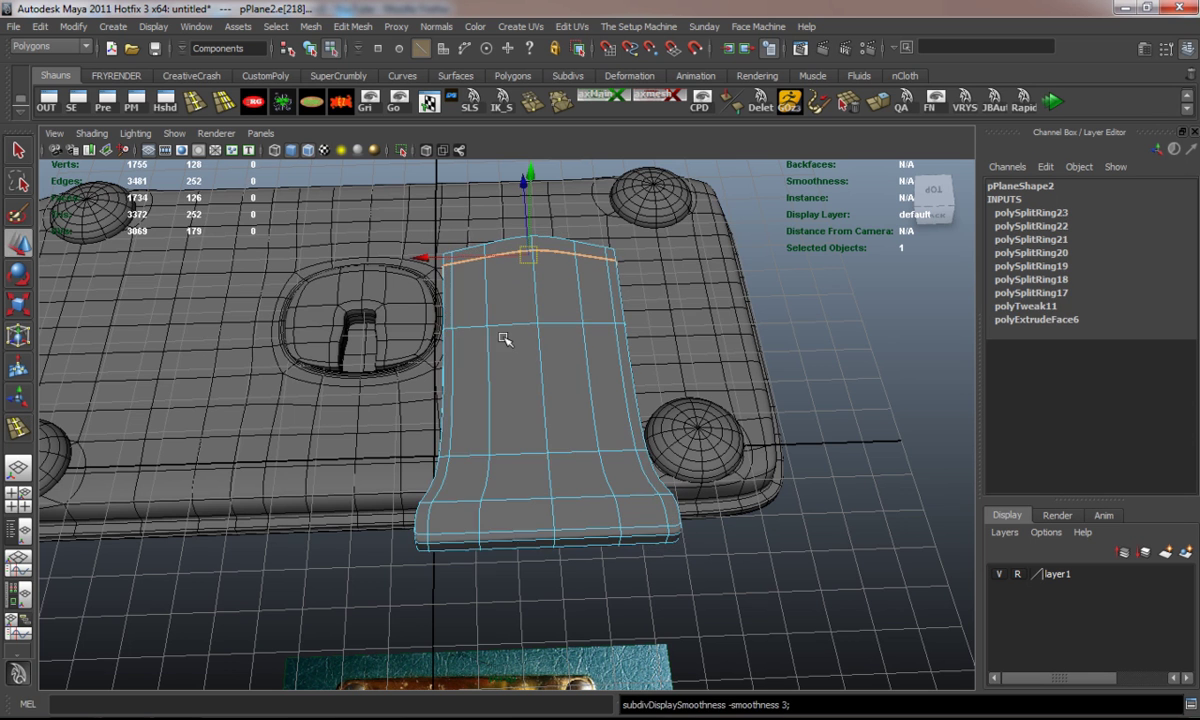
Return to object mode and examine the smoothed latch against the lock plate and rivets from several angles.
right_click_drag(504, 339, 574, 317)
left_click(855, 376)
scroll(502, 447, "down", 8)
left_click_drag(652, 465, 505, 388, "alt")
middle_click_drag(505, 388, 505, 467, "alt")
scroll(504, 467, "up", 8)
left_click_drag(498, 469, 510, 426, "alt")
left_click(534, 422)
left_click_drag(573, 320, 638, 430)
scroll(337, 397, "down", 6)
left_click(238, 397)
left_click_drag(300, 407, 346, 488, "alt")
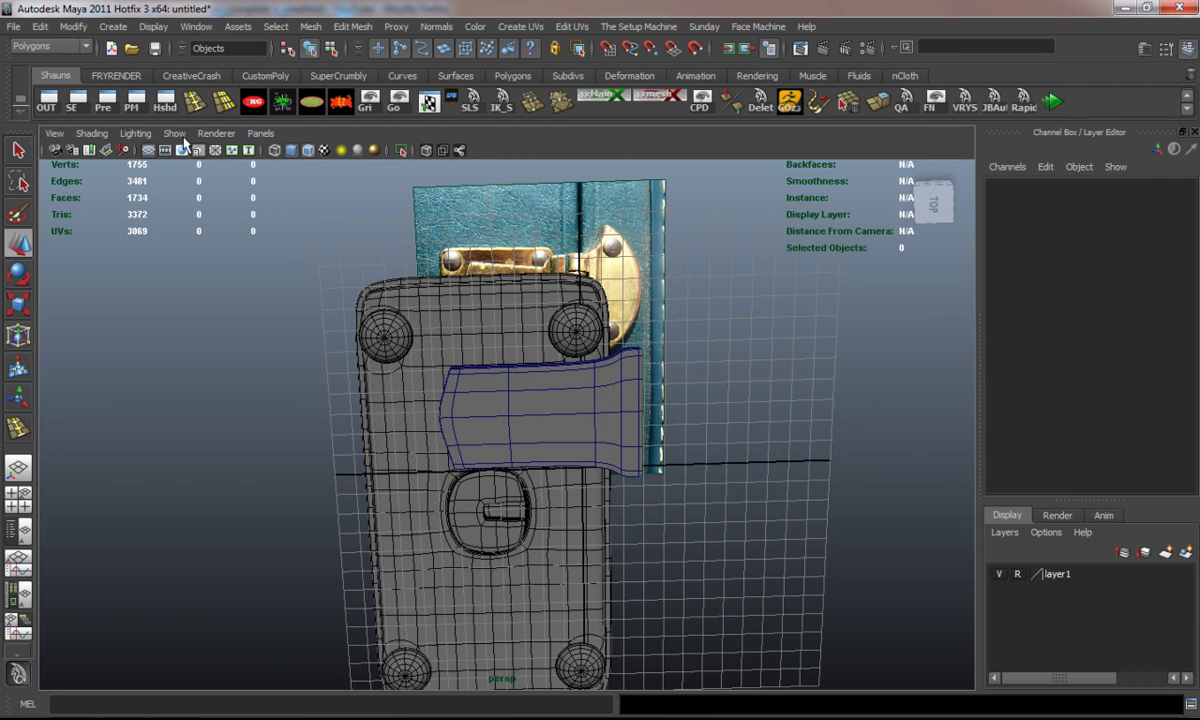
Save the scene as Hinge1 in the project's scenes folder.
left_click(15, 26)
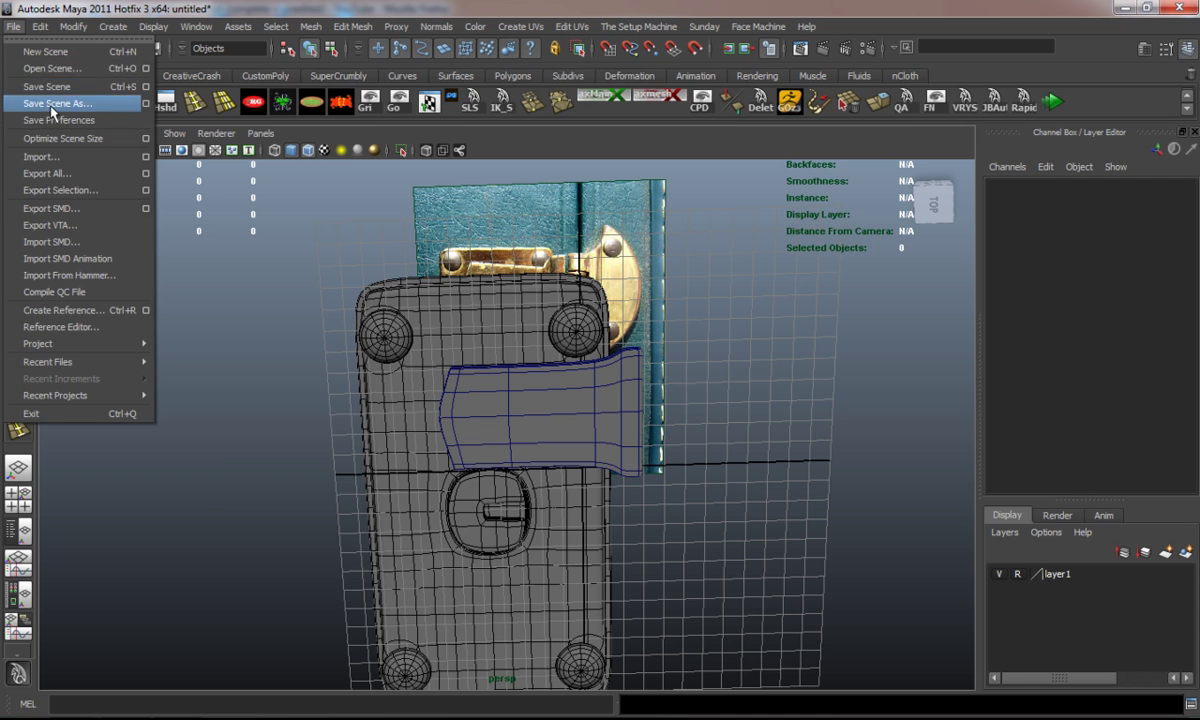
left_click(50, 103)
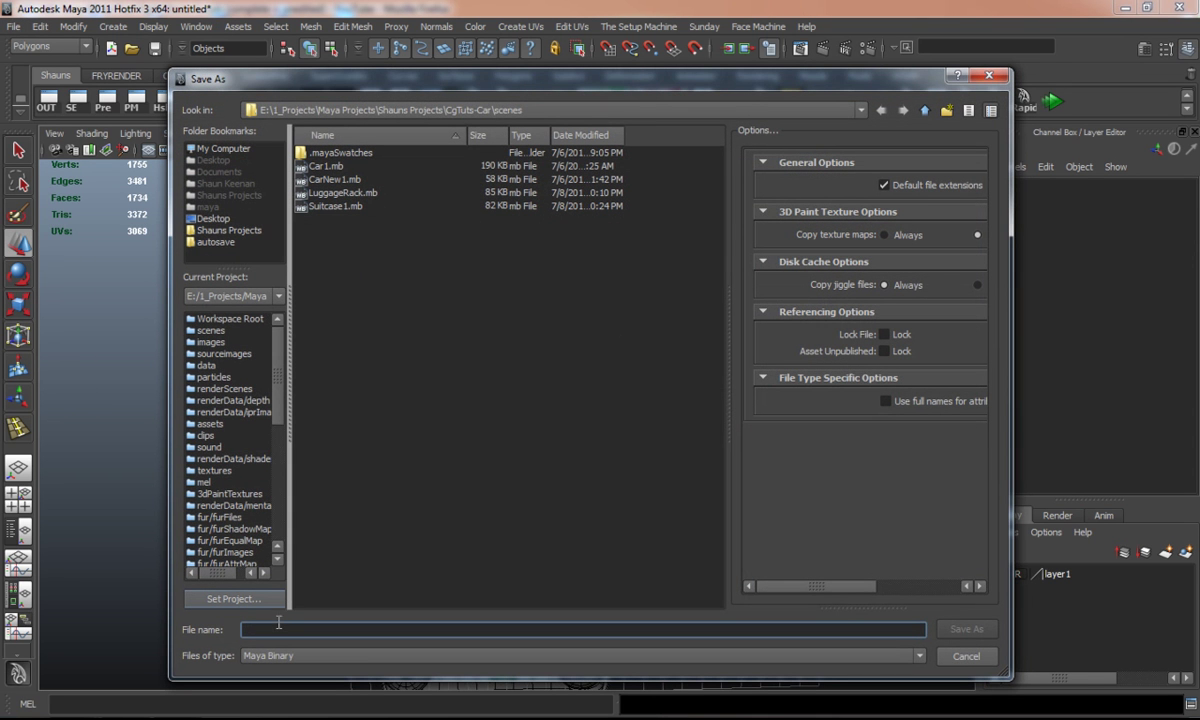
type("Hinge1")
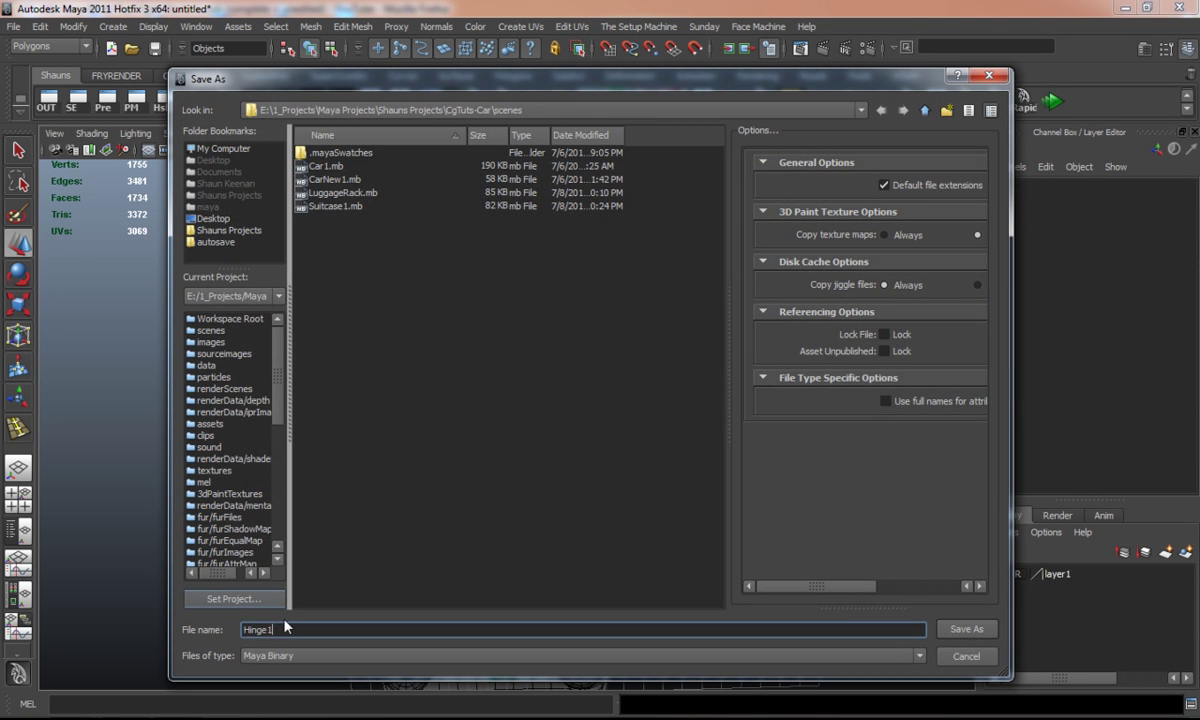
key("Return")
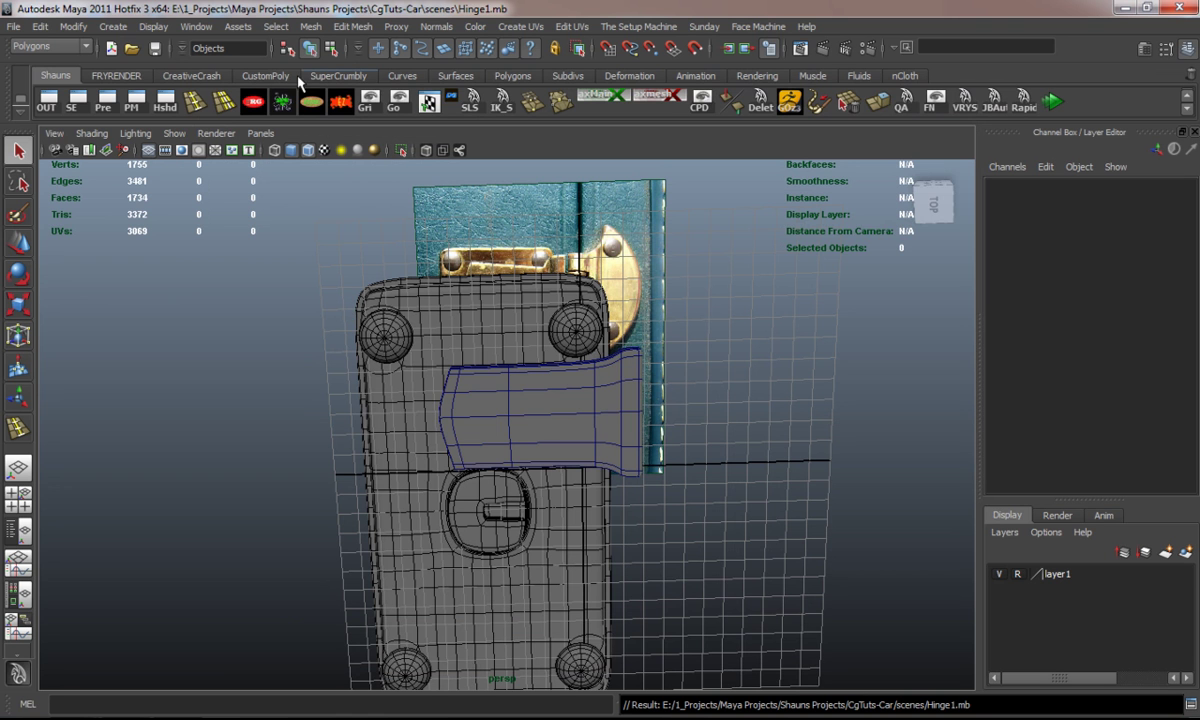
In the top view, create a polygon plane over the photo's crescent-shaped hinge plate.
left_click(508, 76)
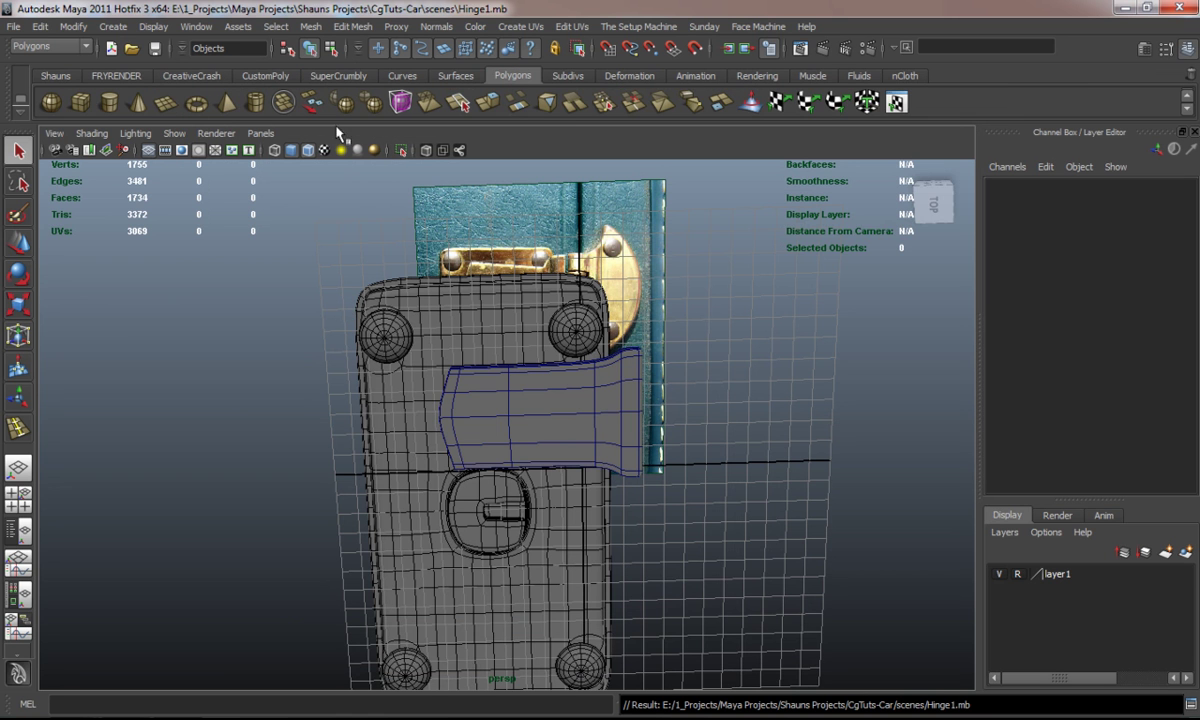
left_click(165, 102)
key("space")
key("space")
middle_click_drag(364, 316, 398, 513, "alt")
left_click_drag(328, 278, 761, 449)
Insert five vertical edge loops across the new plane, including one through the centre of the crescent plate.
right_click_drag(387, 275, 330, 269)
left_click_drag(300, 252, 362, 297)
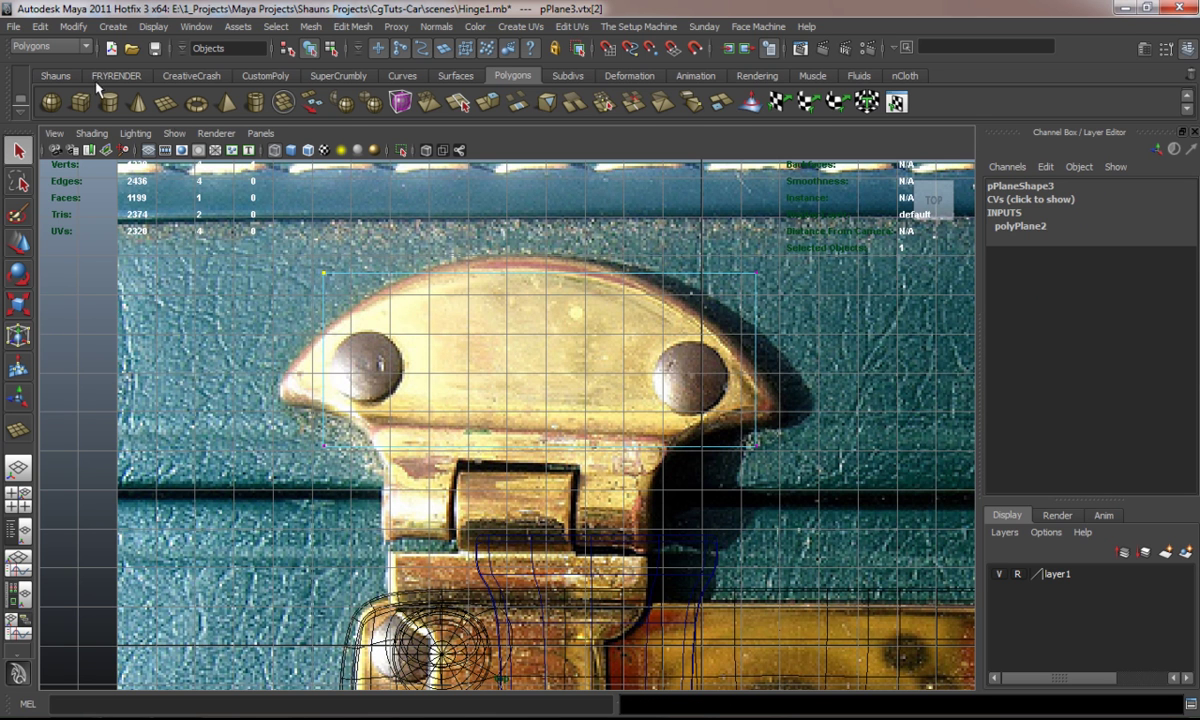
left_click(60, 77)
left_click(193, 103)
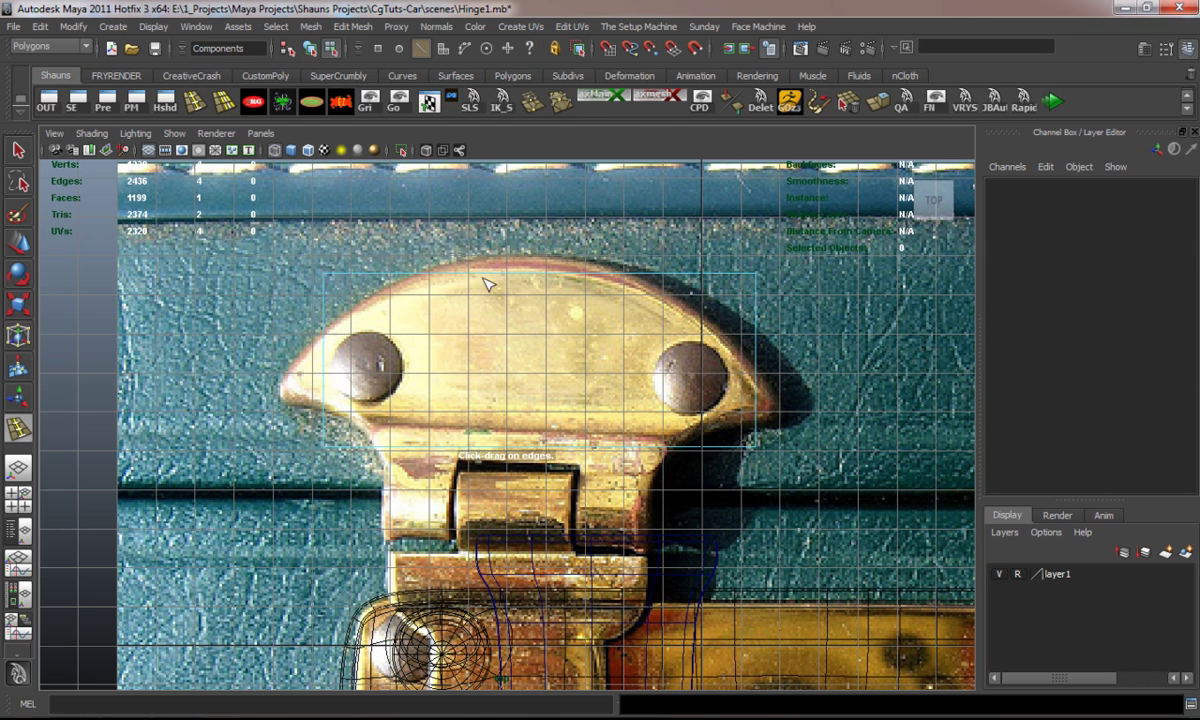
left_click_drag(480, 273, 521, 276)
left_click_drag(447, 448, 461, 447)
left_click_drag(371, 447, 381, 447)
left_click(573, 450)
left_click_drag(572, 447, 655, 446)
Move the right upper and lower corner vertices of the plane onto the photo's crescent outline.
key("w")
right_click_drag(757, 270, 702, 267)
left_click(757, 272)
left_click_drag(757, 273, 716, 306)
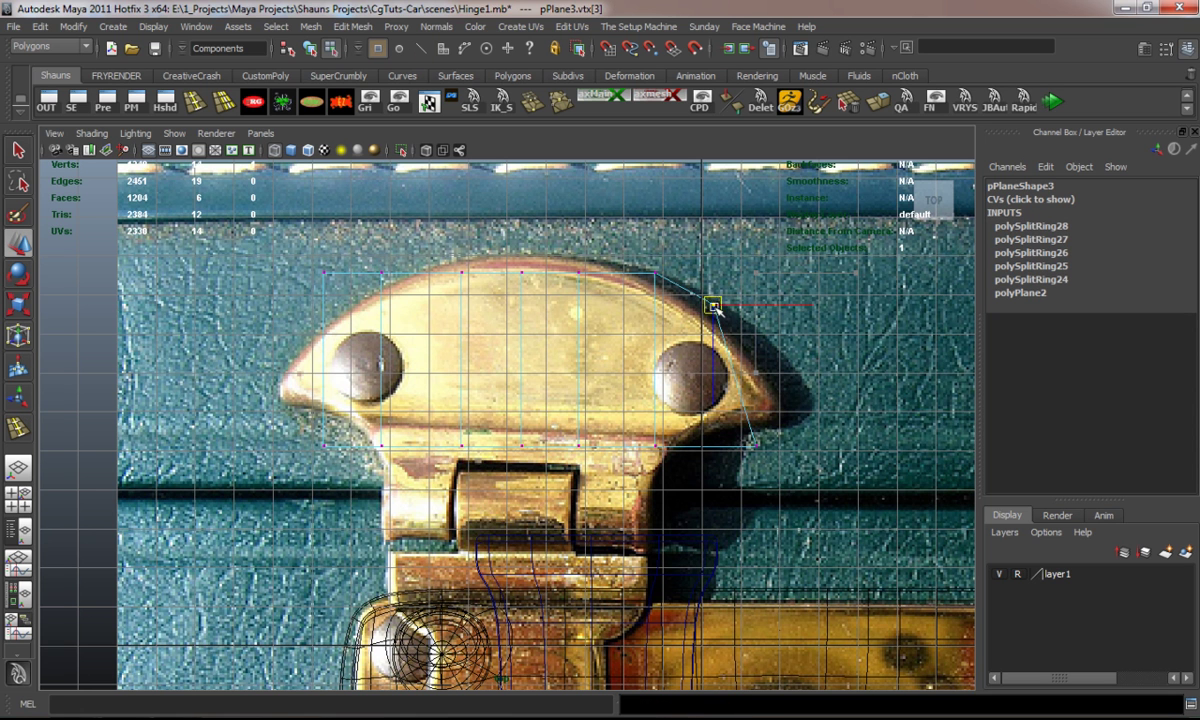
left_click(752, 443)
left_click_drag(752, 443, 736, 421)
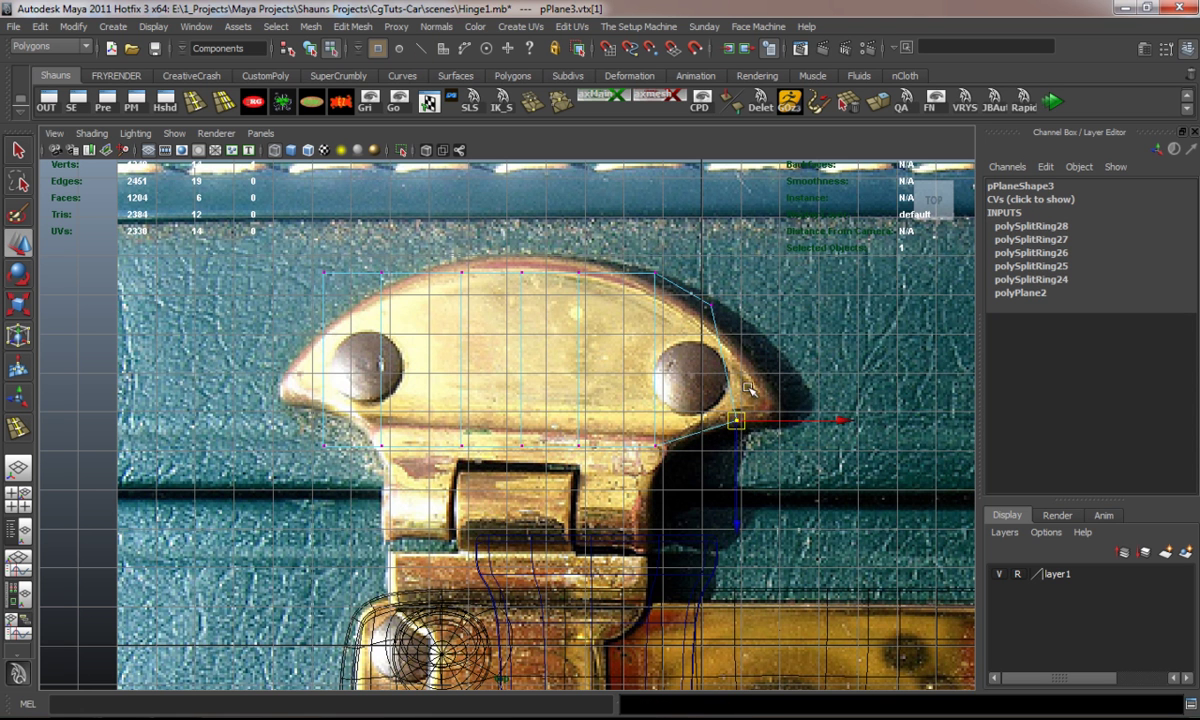
Delete the three faces of the plane's right half, keeping only the half left of the centre line.
left_click(558, 357)
middle_click_drag(555, 357, 589, 375, "alt")
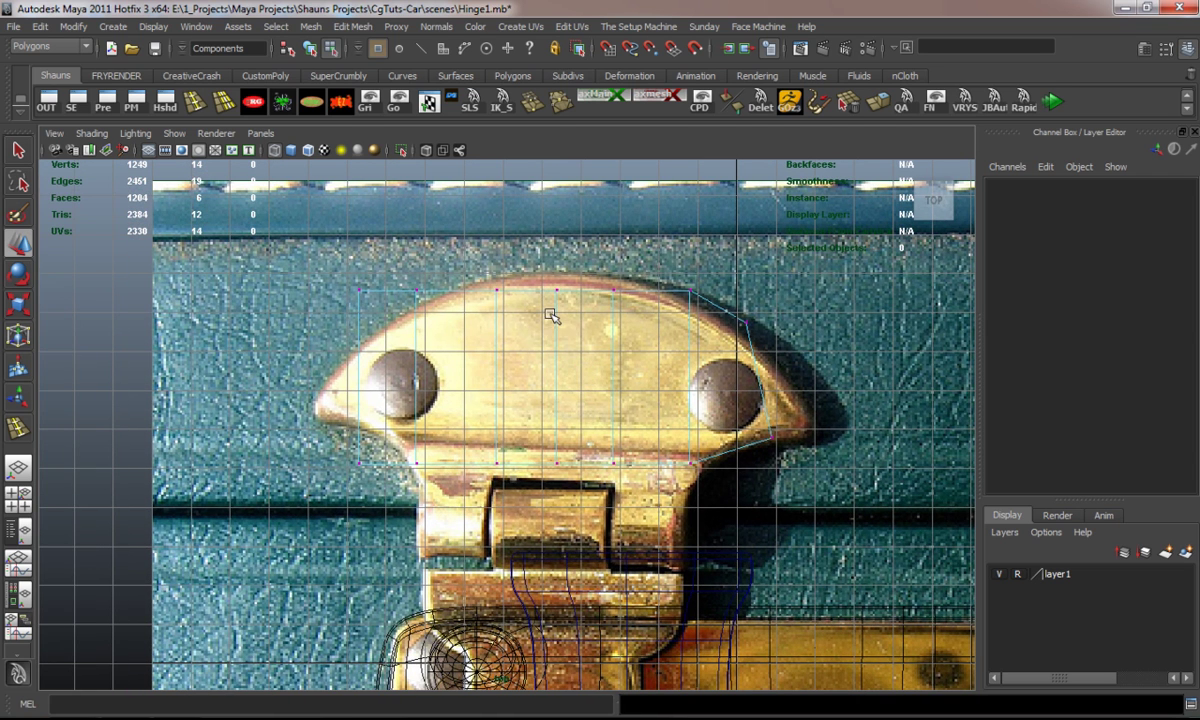
right_click_drag(554, 311, 549, 355)
left_click_drag(576, 373, 932, 604)
key("Delete")
Insert a horizontal edge loop across the middle of the remaining half plane.
scroll(340, 397, "up", 1)
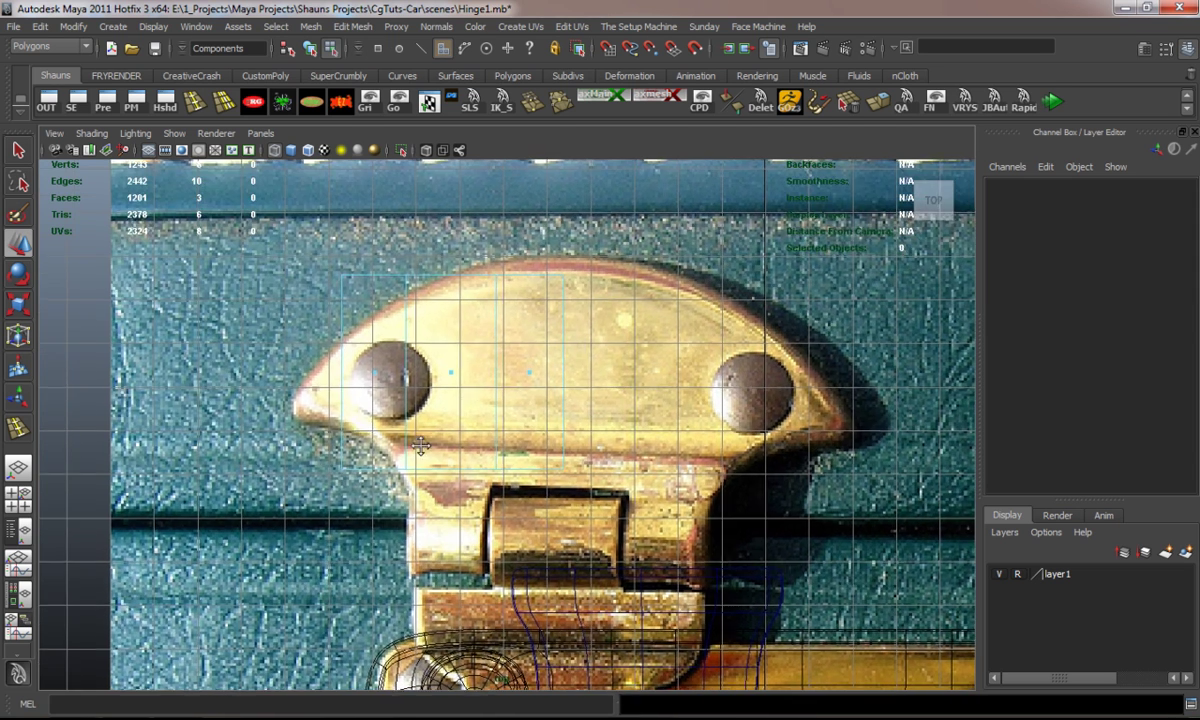
middle_click_drag(338, 396, 432, 412, "alt")
left_click(198, 101)
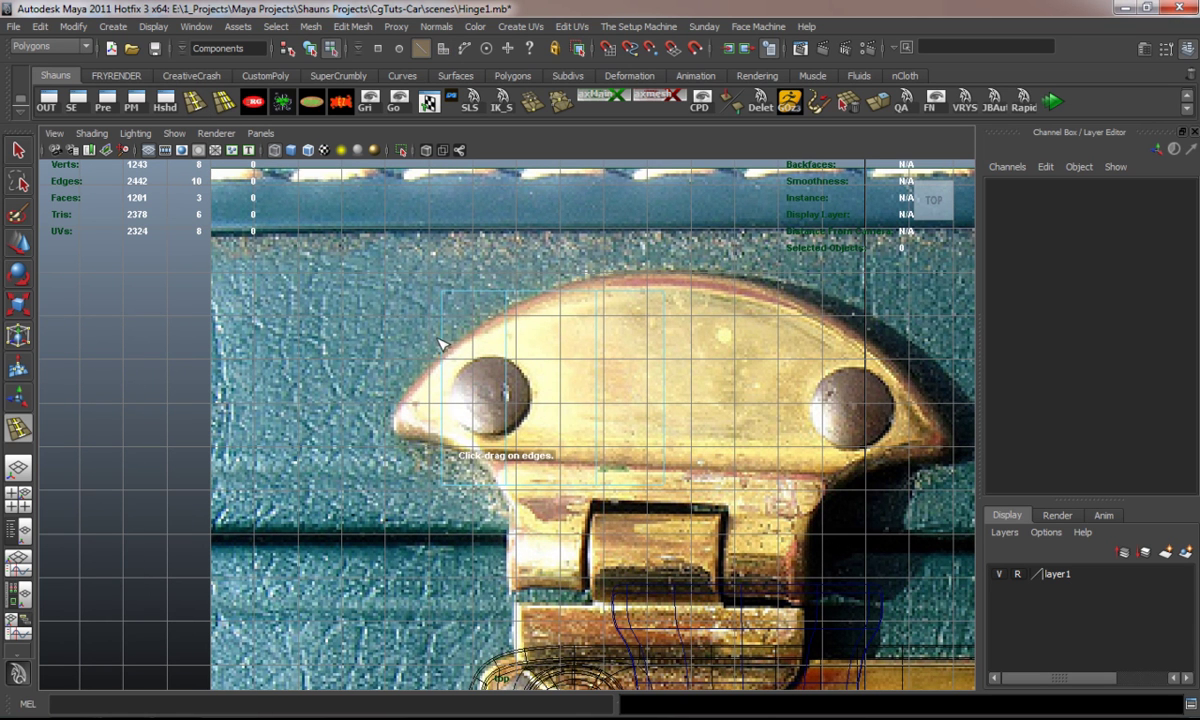
left_click_drag(440, 344, 448, 348)
left_click_drag(444, 400, 446, 400)
Move the half plane's outer vertices to follow the crescent's pointed tip, lower curve and arched upper edge in the photo.
key("w")
right_click_drag(448, 400, 414, 400)
left_click_drag(474, 412, 393, 422)
left_click_drag(451, 496, 446, 449)
left_click(446, 293)
left_click_drag(446, 291, 457, 337)
left_click(507, 292)
left_click_drag(509, 293, 511, 302)
left_click(598, 292)
left_click_drag(598, 292, 597, 280)
left_click(666, 290)
left_click_drag(664, 395, 664, 391)
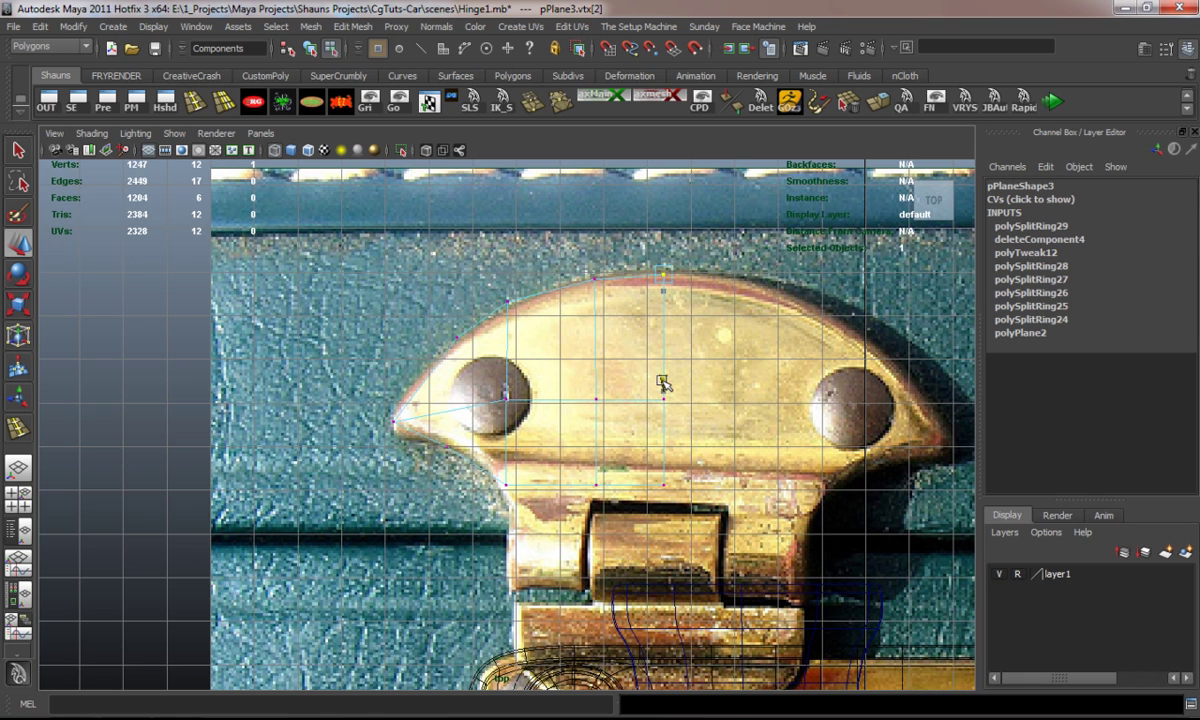
left_click(441, 283)
Extrude the half plane's lower outer edge down to the bottom of the photo's hinge barrel and preview it smoothed.
middle_click_drag(632, 466, 588, 424, "alt")
scroll(588, 424, "up", 2)
mouse_move(498, 449)
right_mouse_down()
mouse_move(498, 485)
mouse_move(497, 416)
mouse_move(498, 431)
right_mouse_up()
left_click_drag(514, 477, 515, 476)
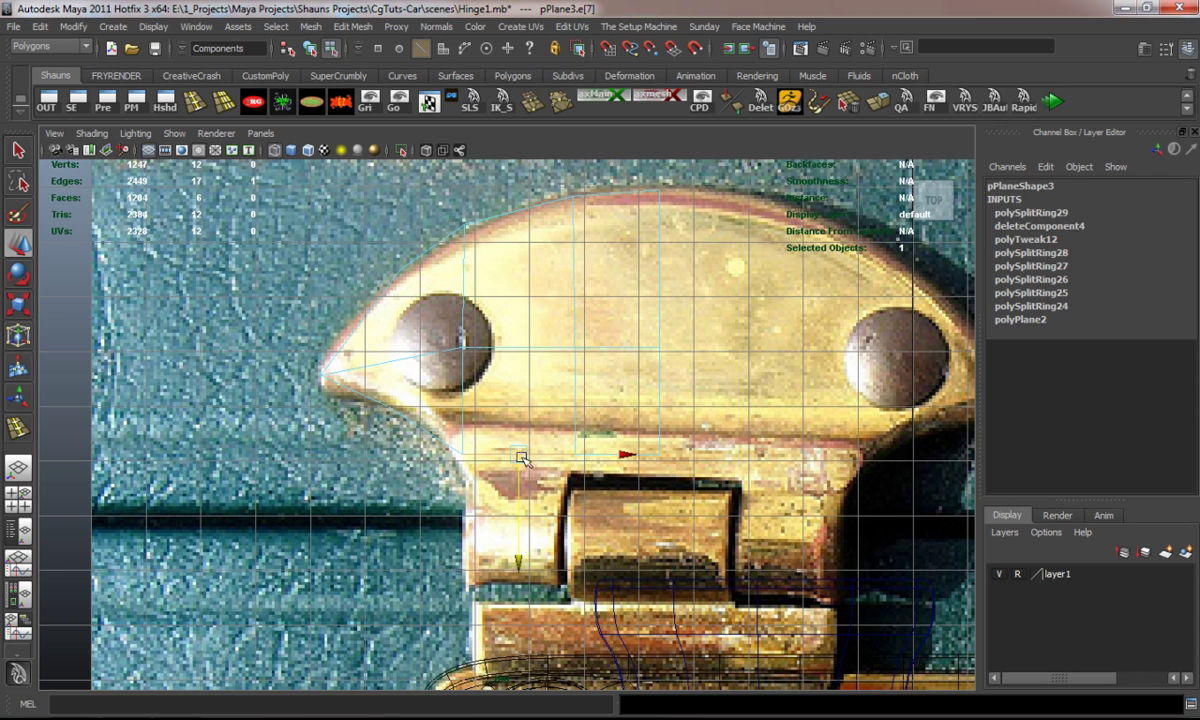
left_click(510, 76)
key("w")
left_click_drag(517, 575, 517, 622)
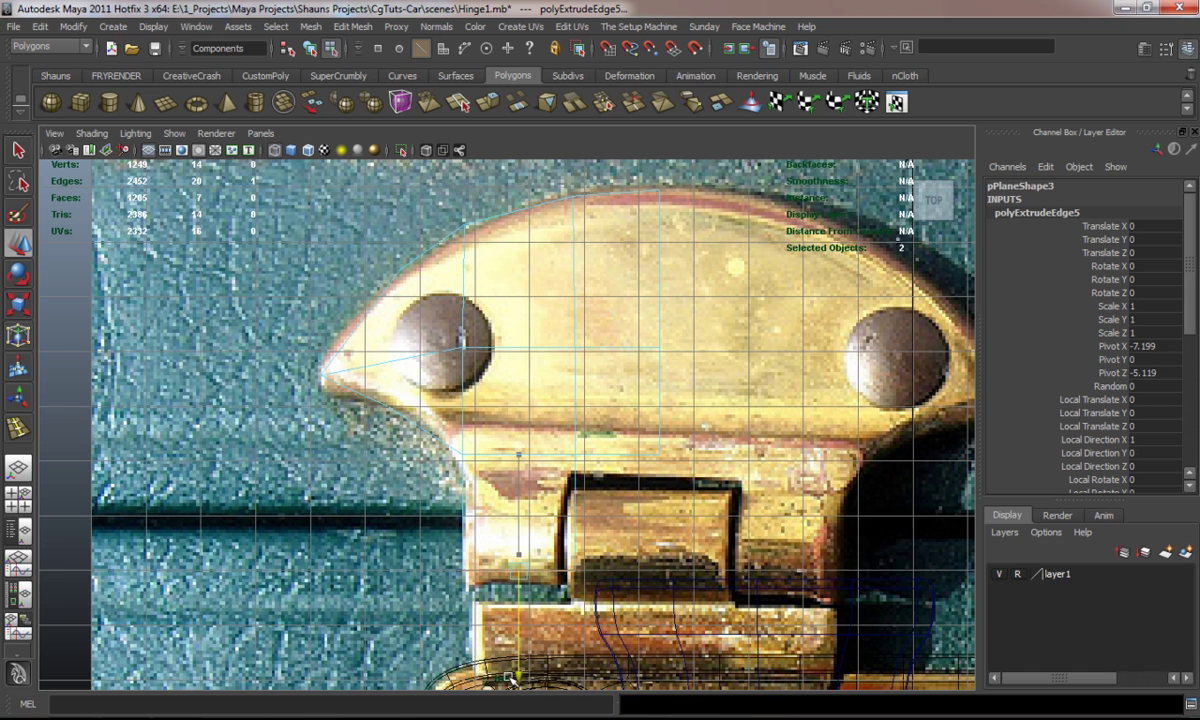
left_click(365, 540)
key("3")
middle_click_drag(624, 435, 480, 440, "alt")
key("1")
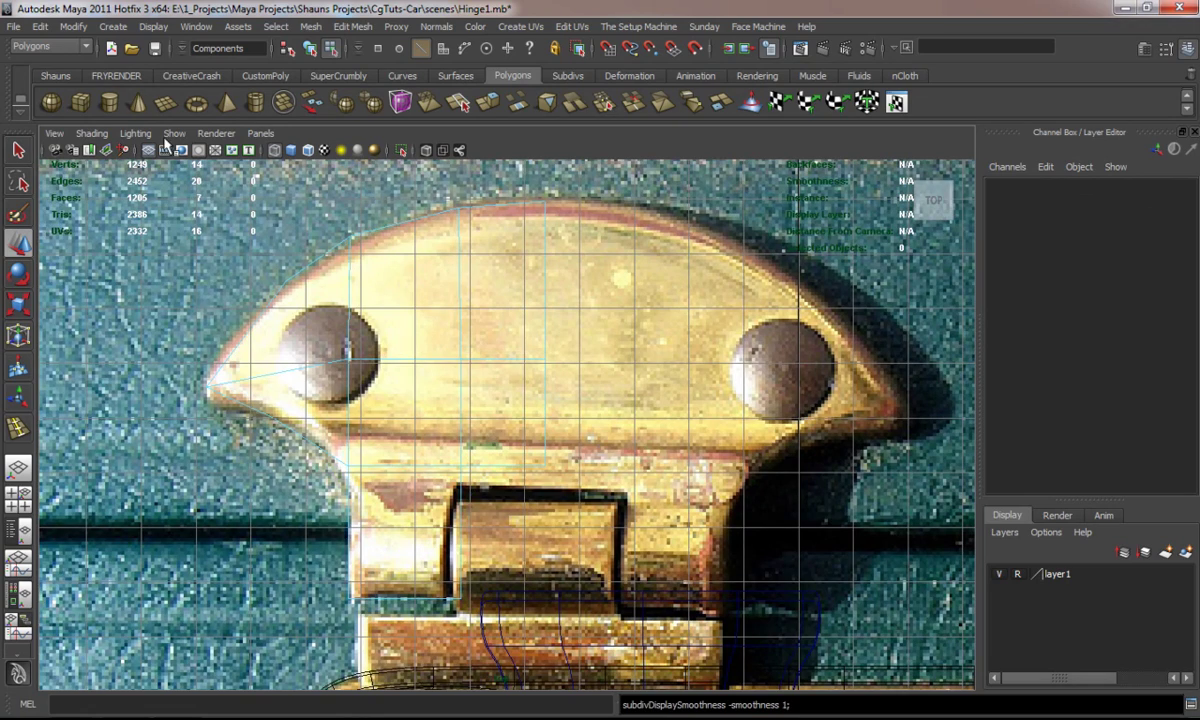
Lower the vertex row above the hinge arm to the upper edge of the photo's hinge slot and check the smoothing.
middle_click_drag(349, 372, 369, 338, "alt")
key("1")
mouse_move(419, 393)
middle_mouse_down("alt")
mouse_move(427, 385)
mouse_move(431, 405)
middle_mouse_up("alt")
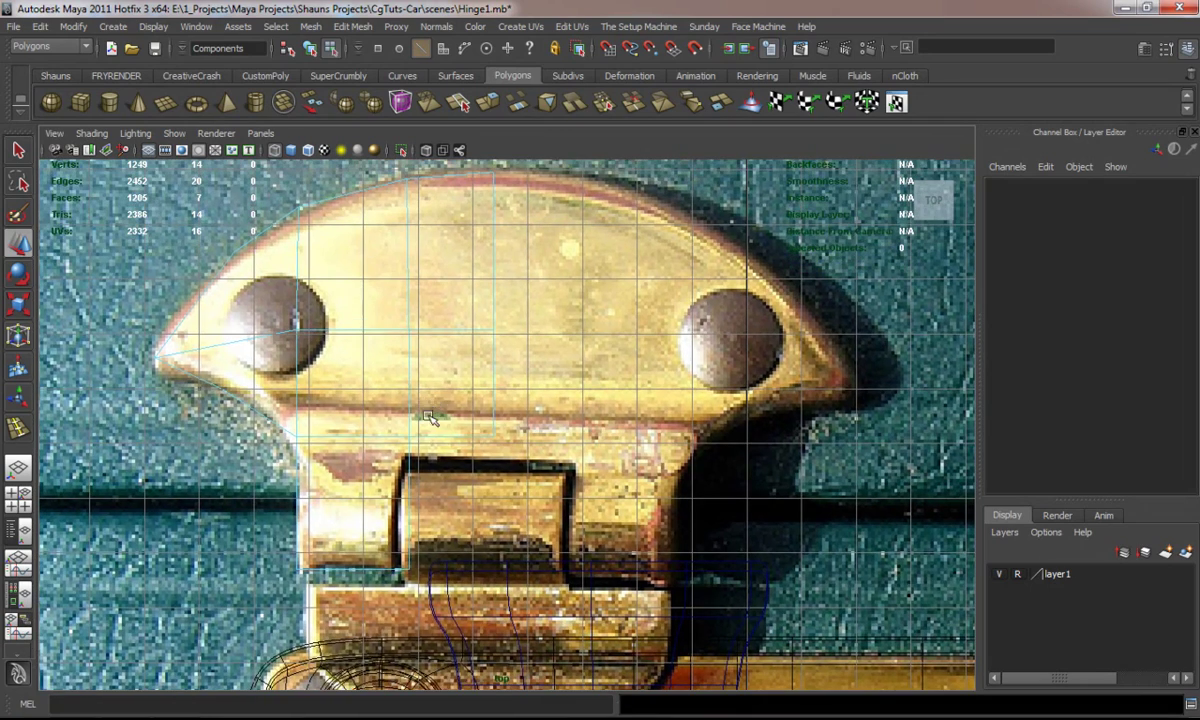
right_click_drag(413, 435, 290, 416)
left_click_drag(276, 416, 588, 448)
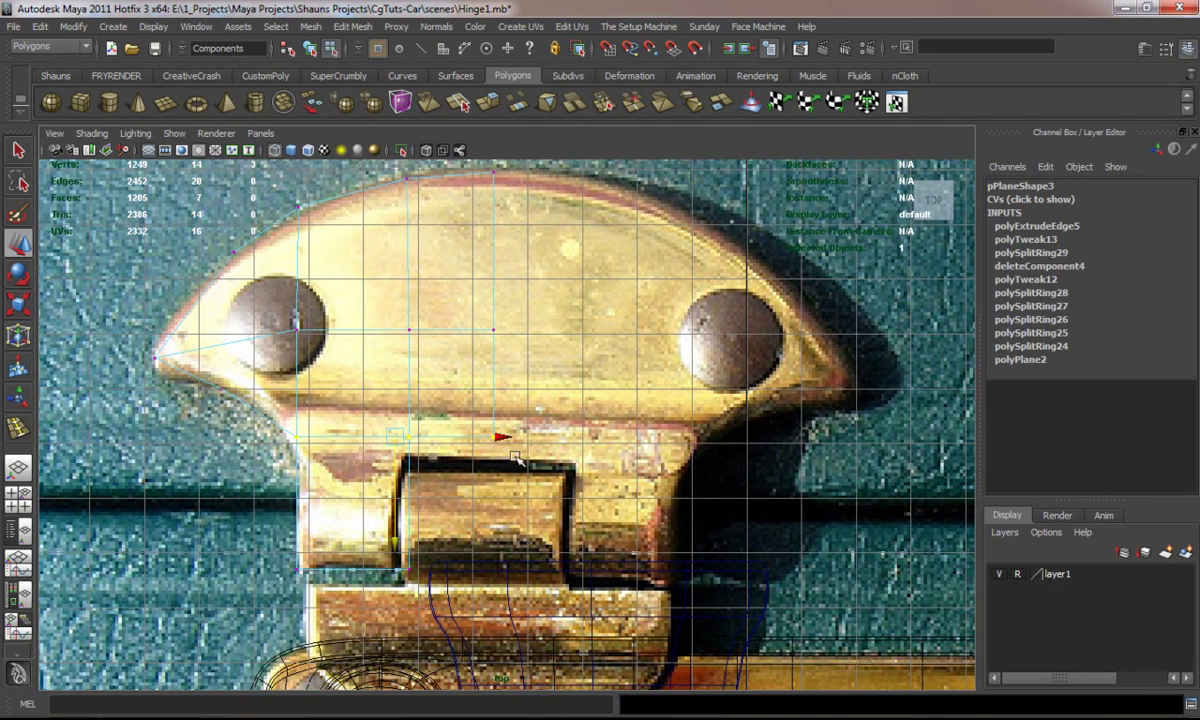
key("3")
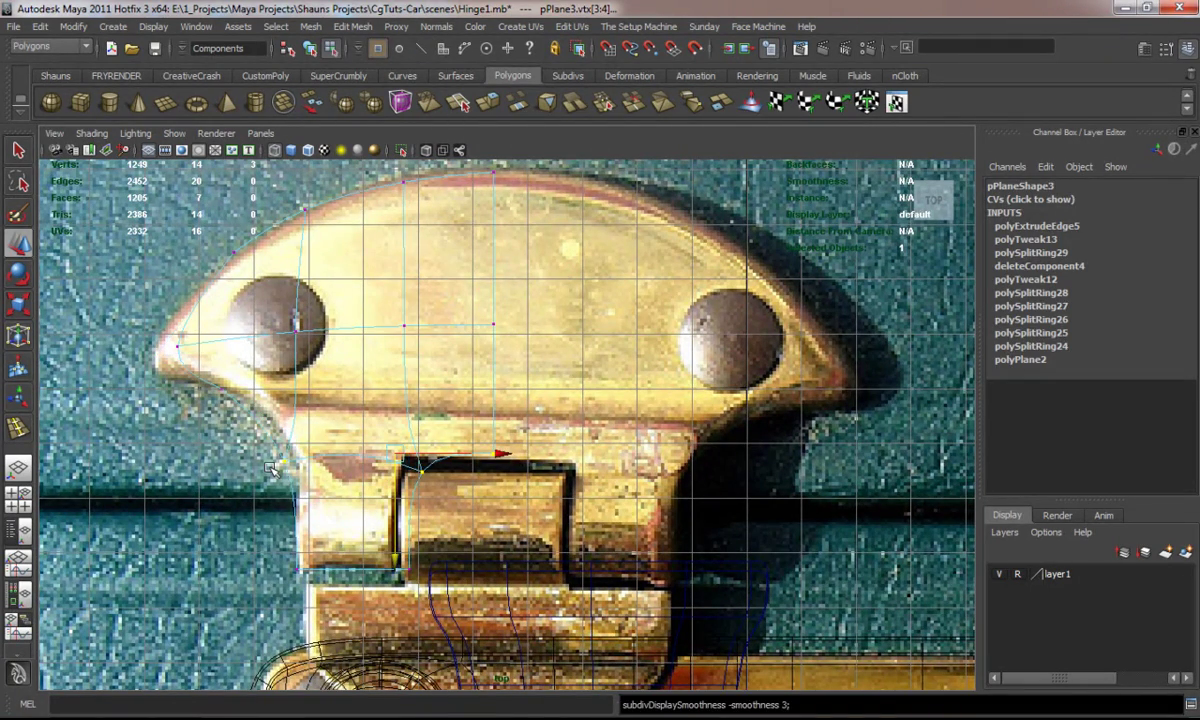
left_click(626, 388)
key("1")
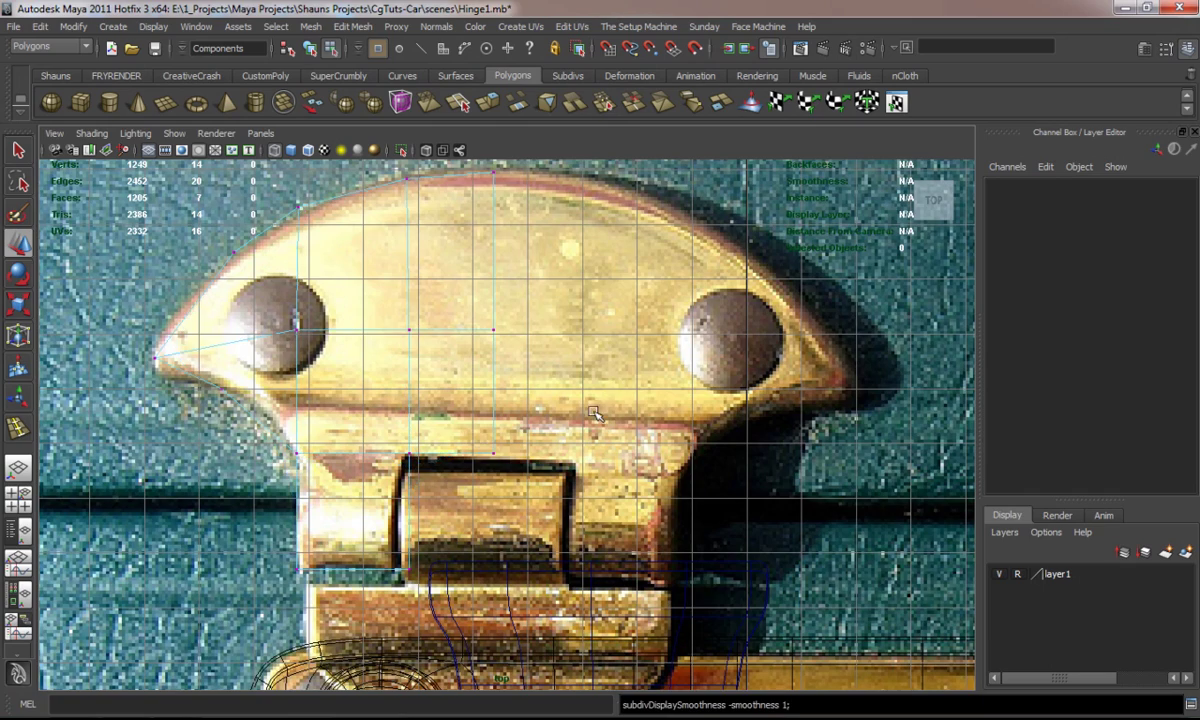
In the perspective view, mirror the half plane's geometry across its centre line to complete the crescent plate.
key("space")
key("space")
left_click_drag(777, 321, 502, 284, "alt")
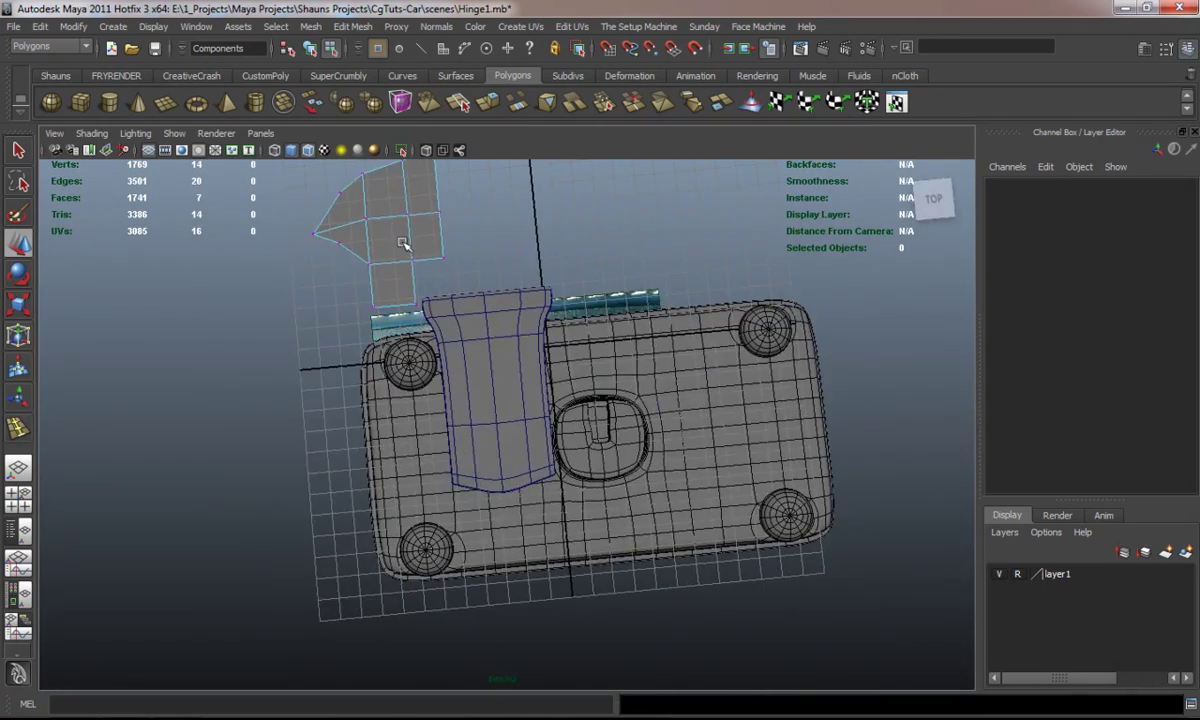
right_click_drag(380, 250, 413, 234)
left_click(385, 218)
left_click_drag(445, 270, 398, 366, "alt")
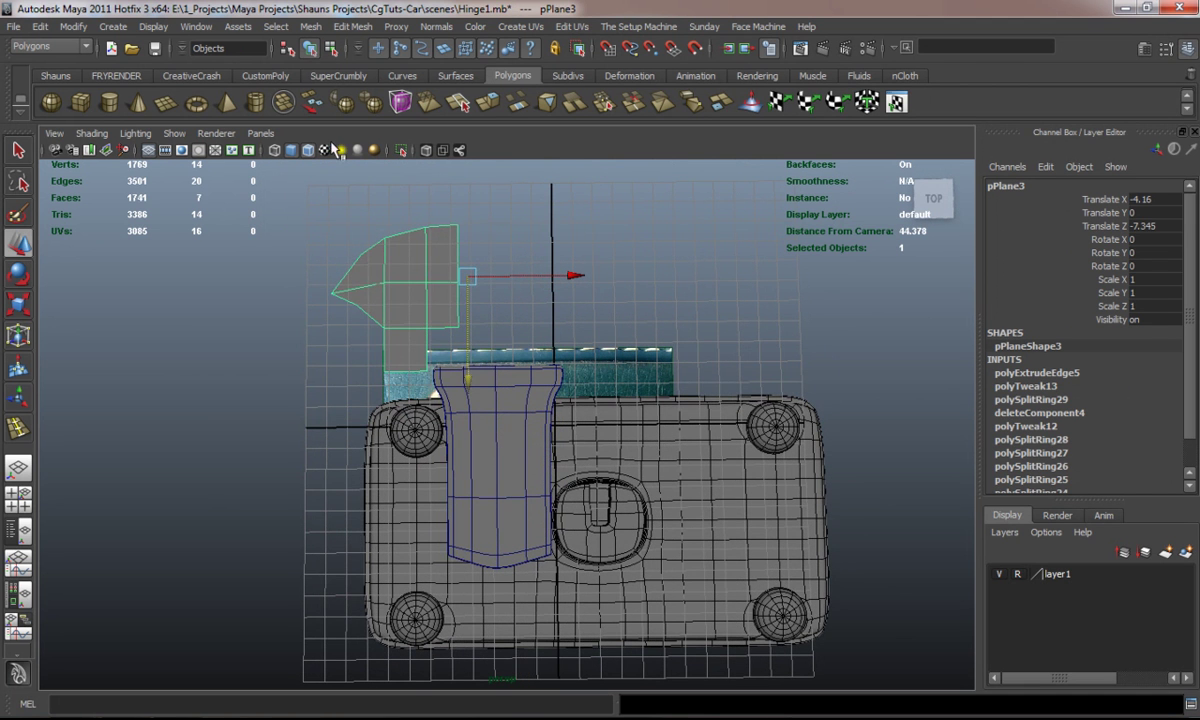
left_click(313, 29)
left_click(353, 379)
middle_click_drag(412, 325, 434, 378, "alt")
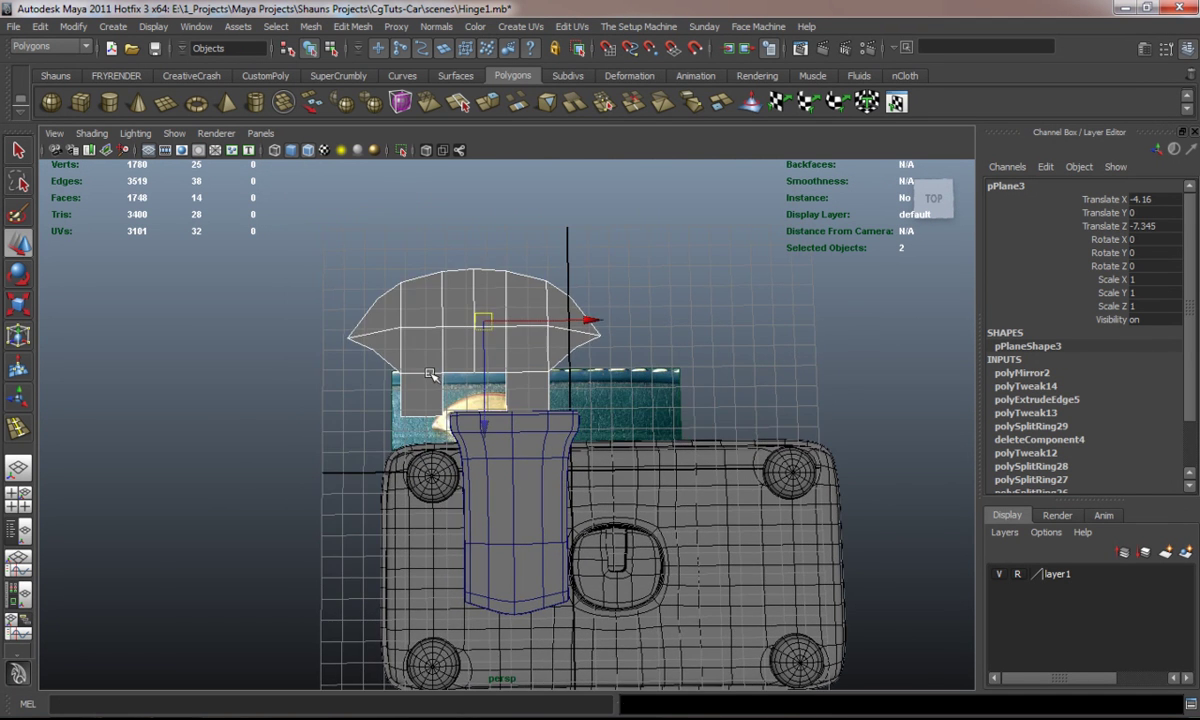
Move the crescent plate along X to about -2.551 above the latch, then try widening it and undo the scaling.
scroll(334, 373, "up", 5)
left_click_drag(570, 232, 689, 230)
key("r")
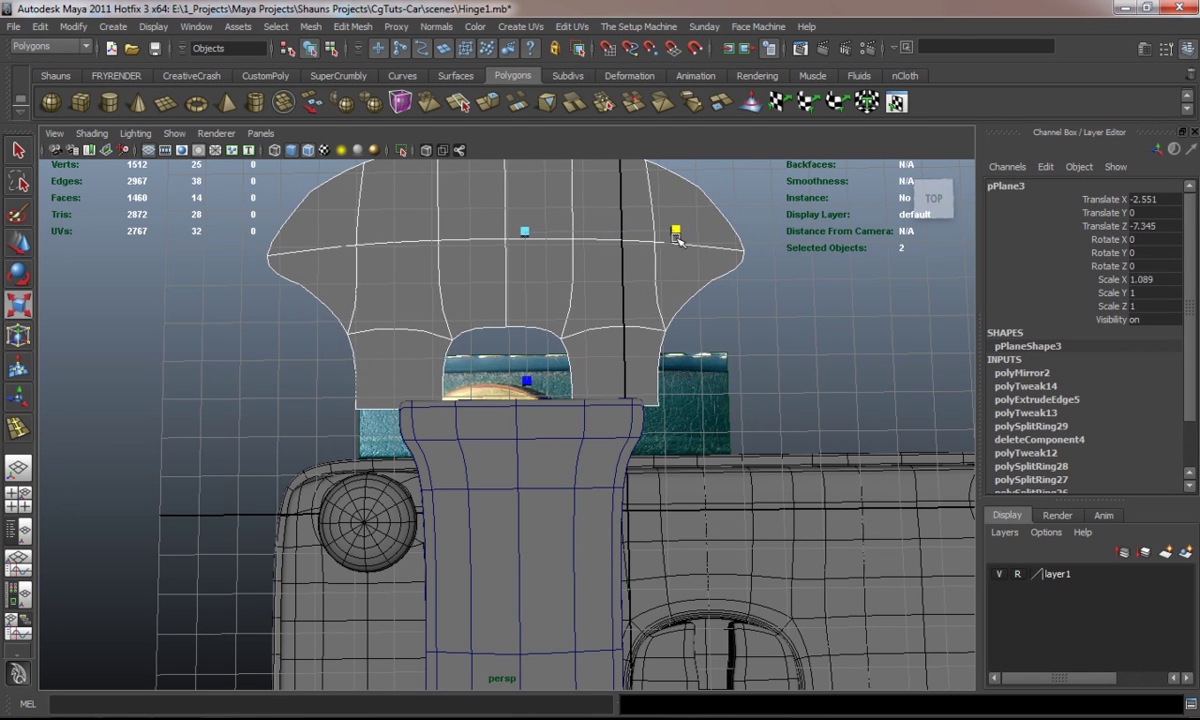
key("ctrl+z")
left_click(279, 393)
Create a polygon cylinder at the hinge slot with a radius of about 2.359 and a height of about 2.8.
left_click_drag(280, 394, 654, 367, "alt")
middle_click_drag(580, 365, 569, 293, "alt")
key("space")
key("space")
middle_click_drag(421, 360, 477, 301, "alt")
middle_click_drag(471, 368, 444, 344, "alt")
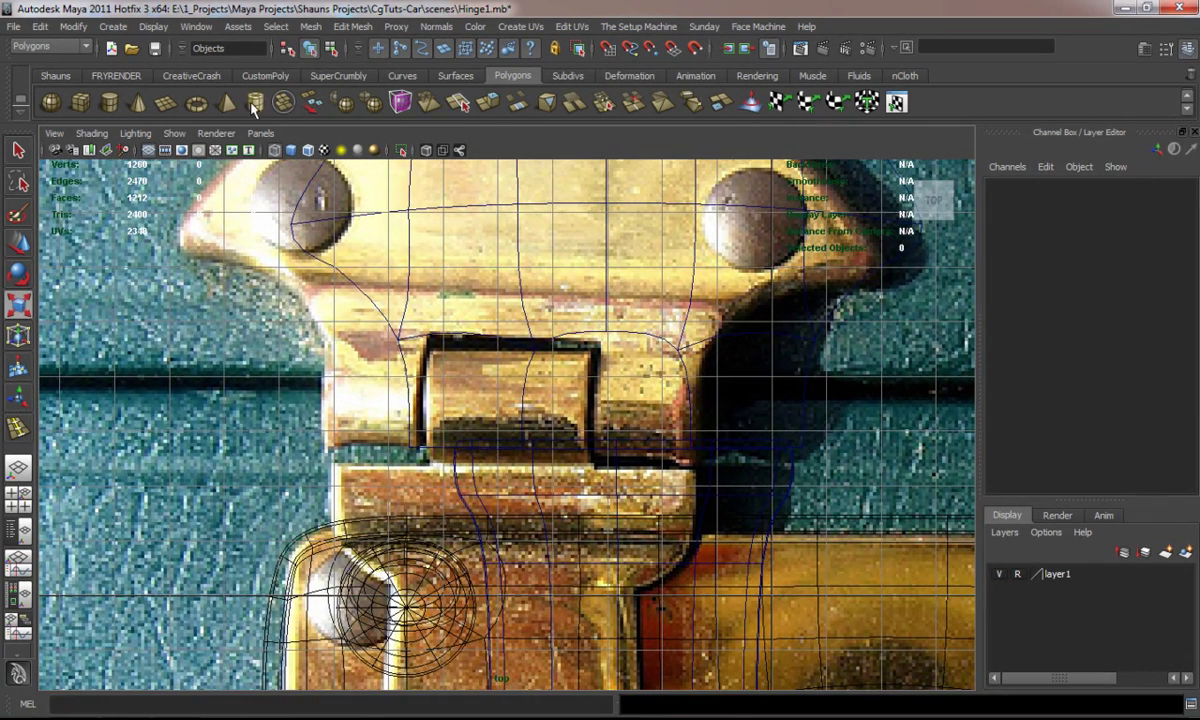
left_click(110, 103)
left_click_drag(488, 367, 422, 342)
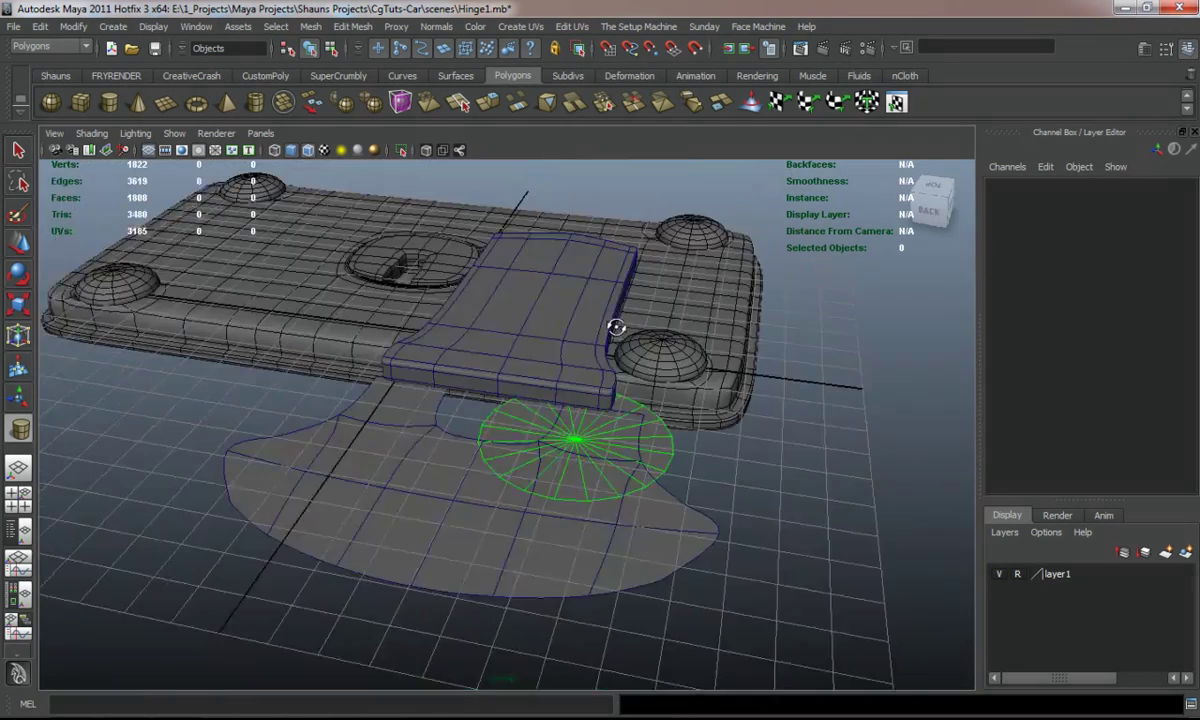
left_click_drag(576, 440, 582, 338)
Set the new cylinder's axis subdivisions to 12 and rotate it 90 degrees about Z so it lies horizontally.
left_click(1026, 372)
left_click(1165, 412)
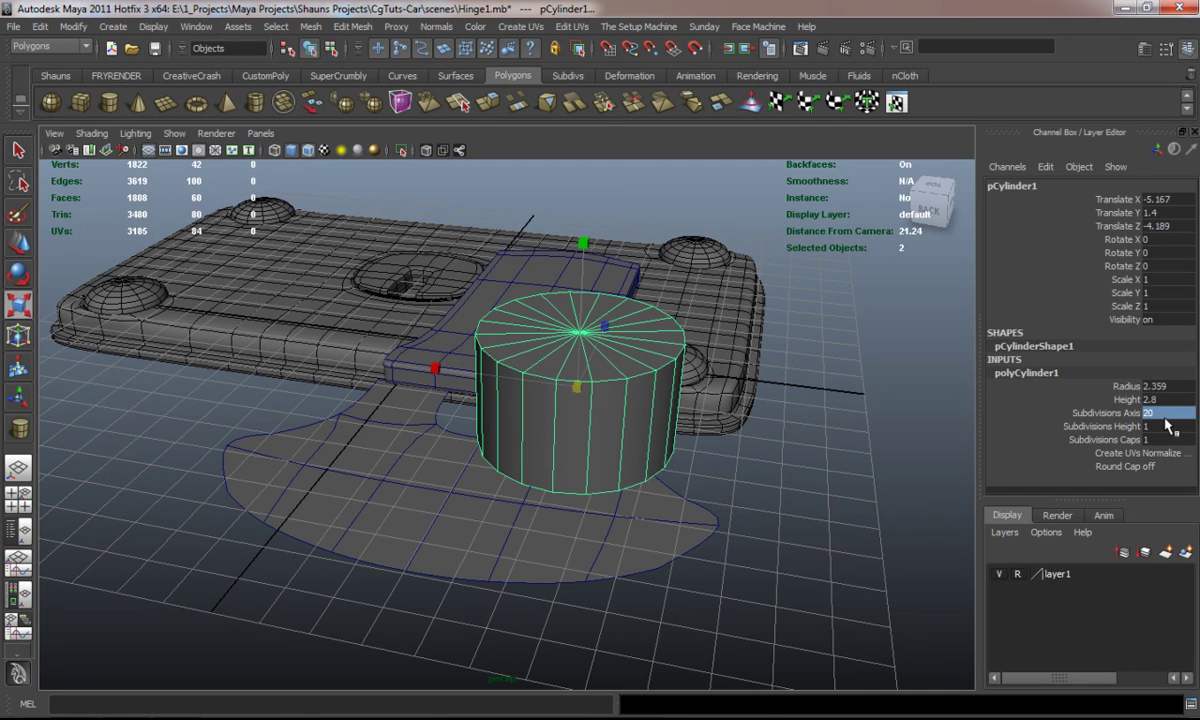
type("12")
key("Return")
left_click_drag(604, 347, 550, 394, "alt")
key("e")
left_click_drag(563, 315, 618, 445)
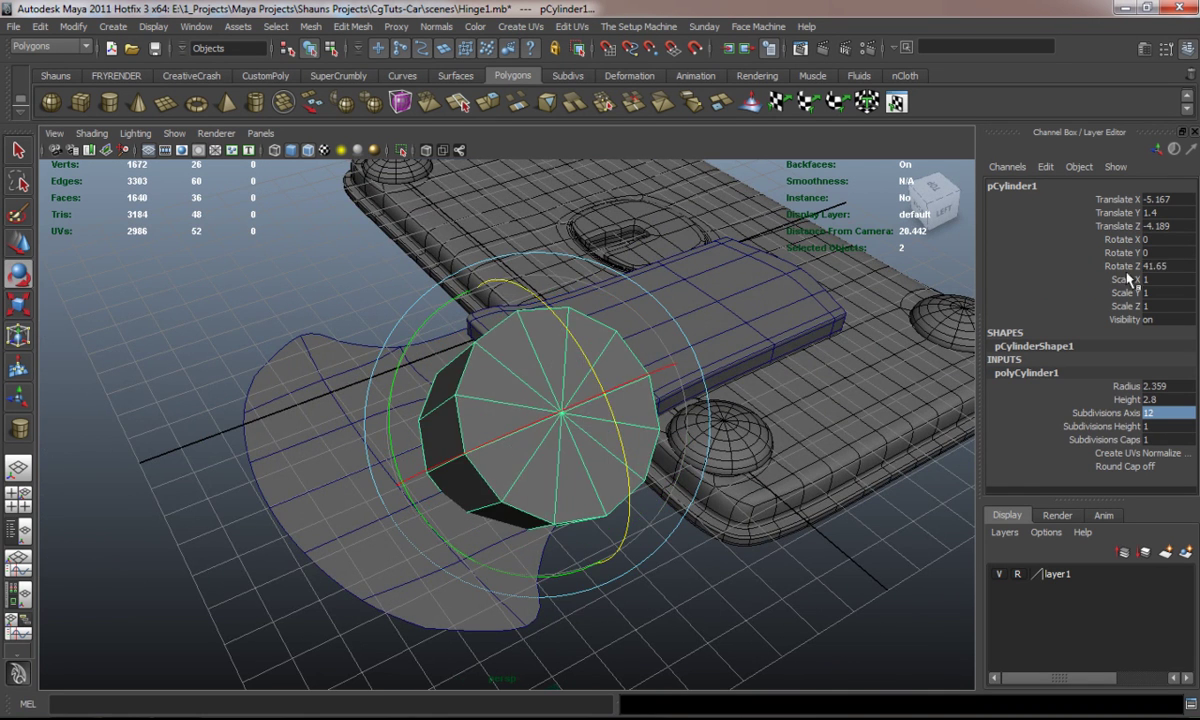
key("Return")
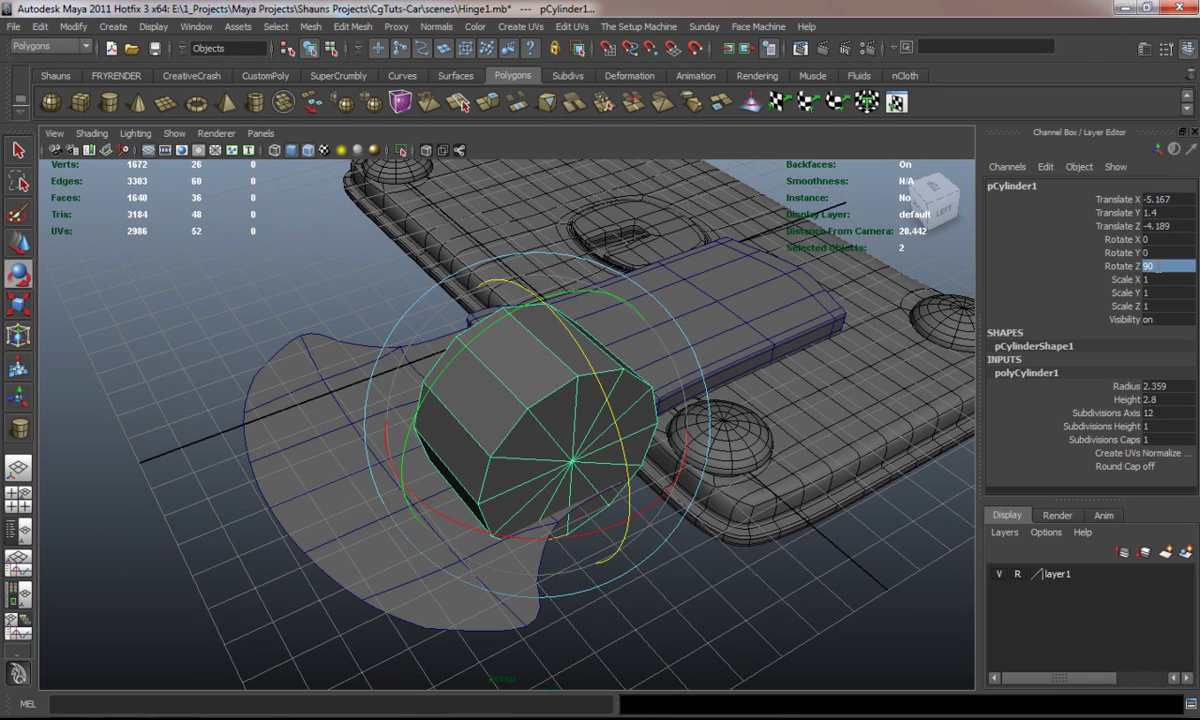
In the top view, scale the cylinder uniformly to about 0.452 and move it onto the photo's hinge barrel, at Z about -3.442.
left_click_drag(360, 400, 388, 402, "alt")
key("w")
key("space")
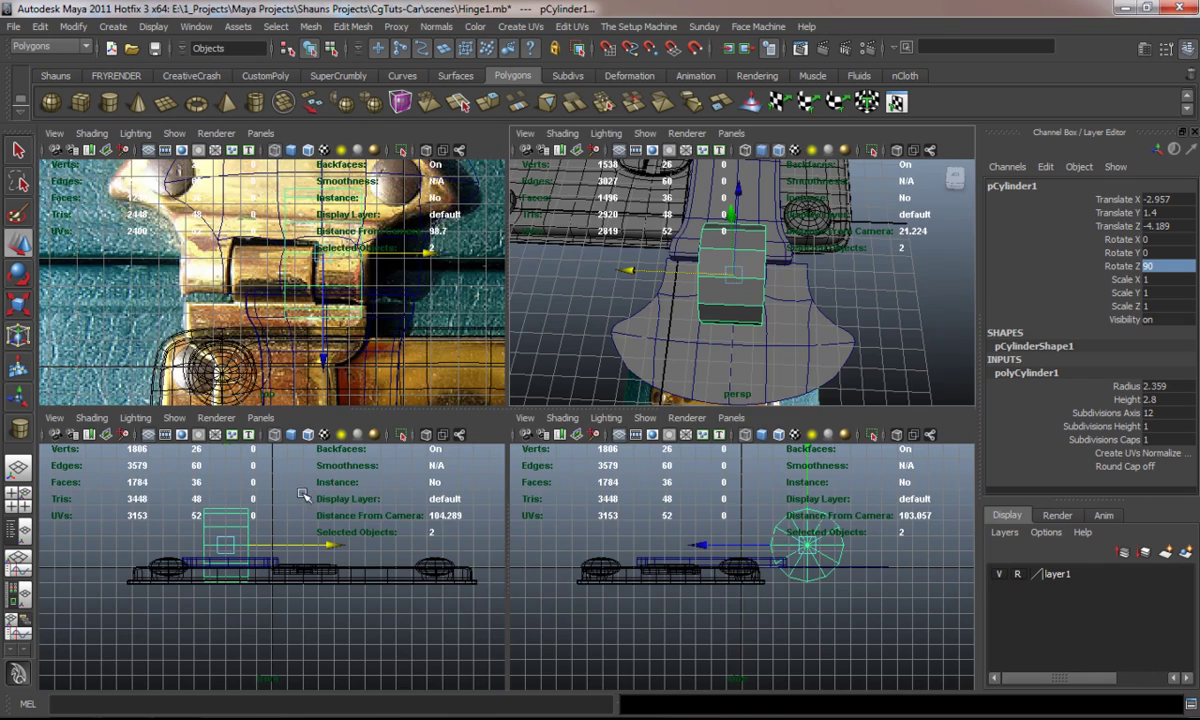
key("space")
key("r")
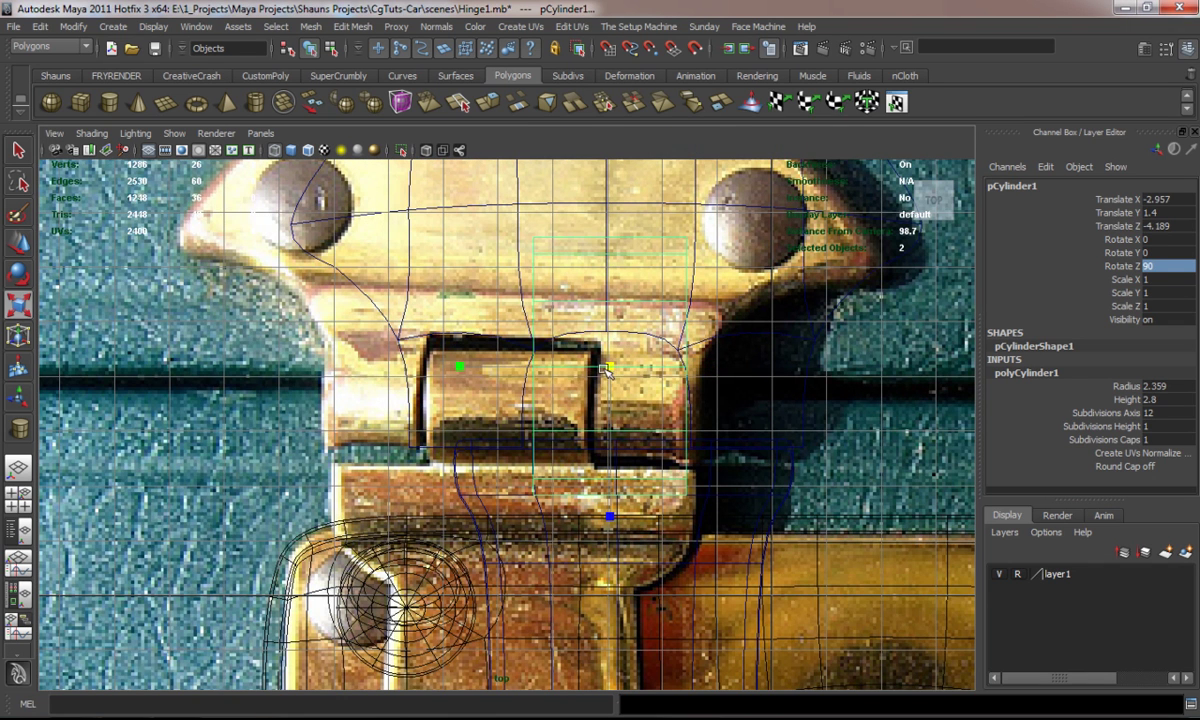
middle_click_drag(529, 362, 489, 341)
key("w")
left_click_drag(609, 366, 502, 402)
key("r")
key("w")
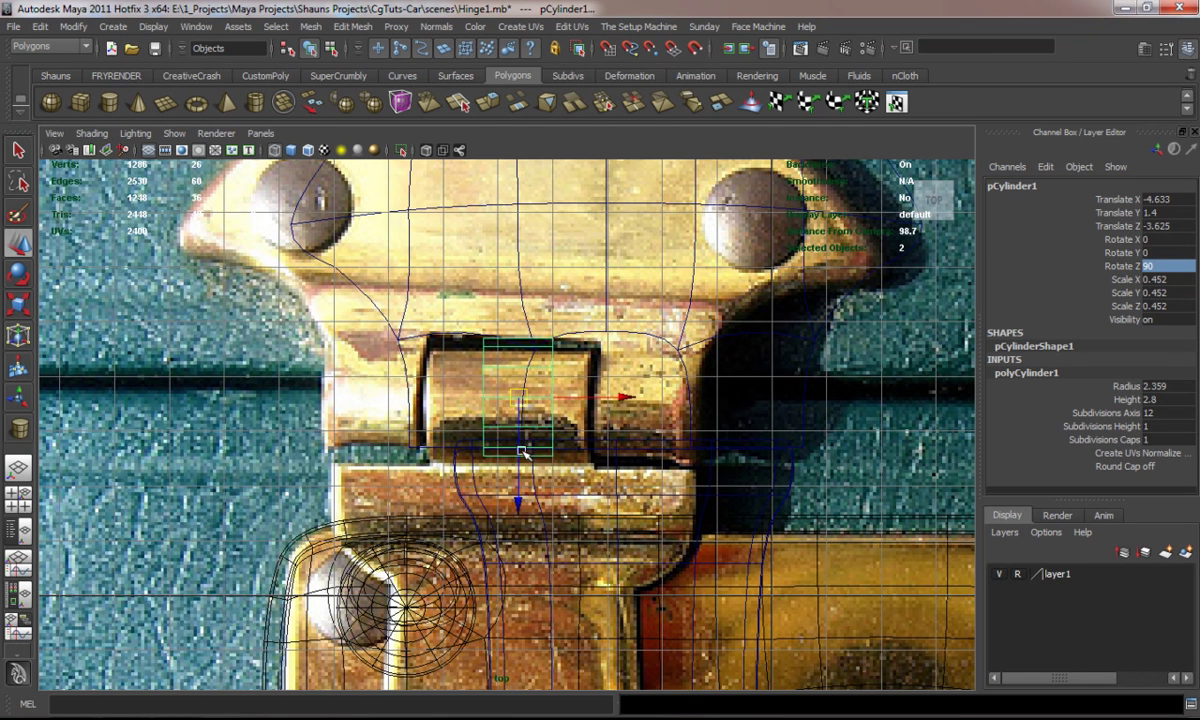
left_click_drag(519, 500, 518, 513)
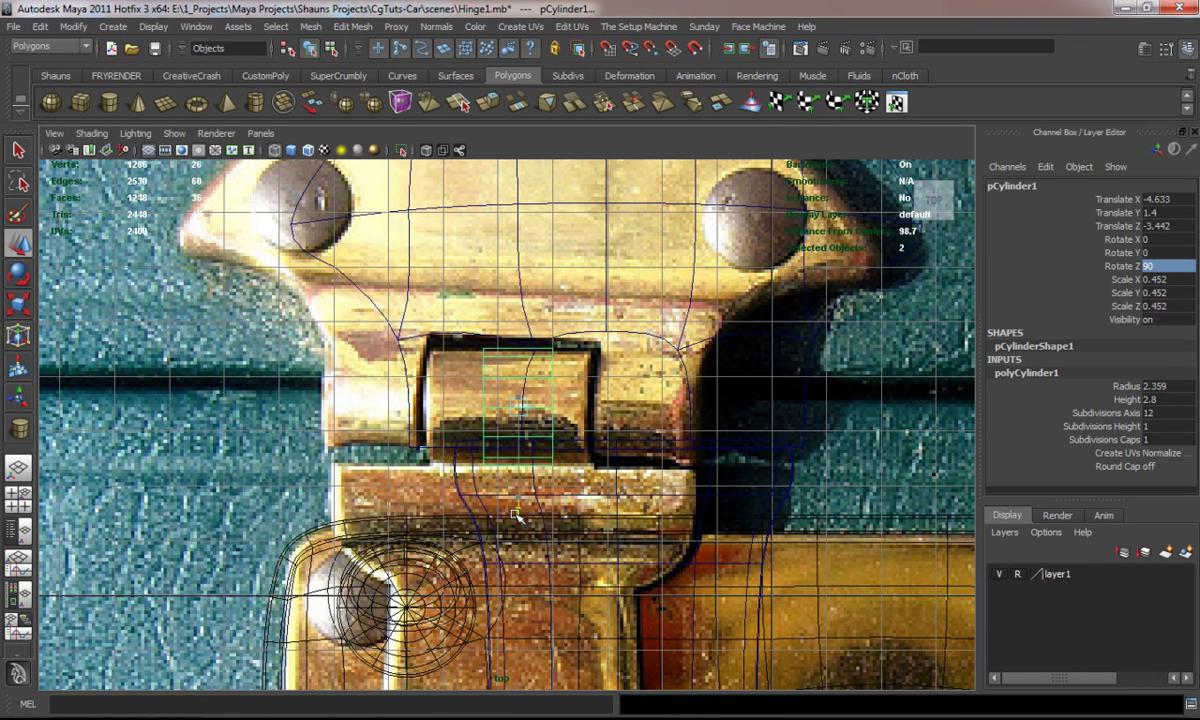
Stretch the cylinder lengthwise to a Y scale of about 1.101 and align it at X about -4.831 with the photo's barrel.
key("r")
left_click_drag(293, 407, 160, 405)
key("w")
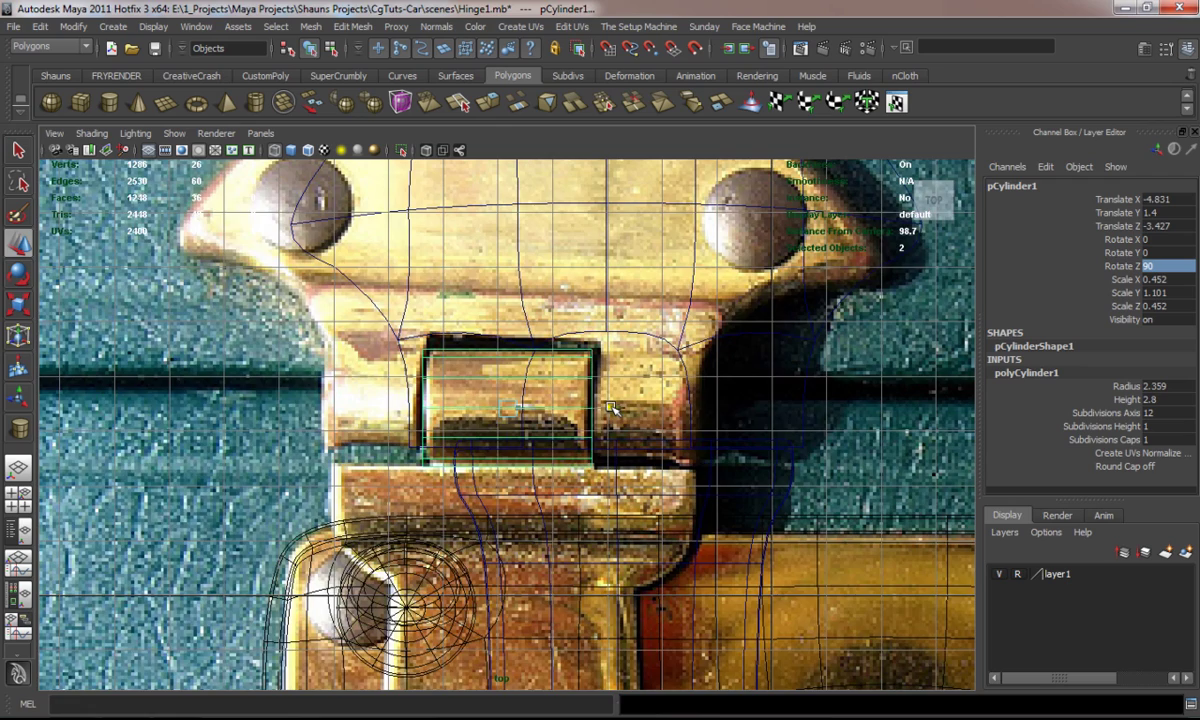
In the perspective view, lower the barrel to Y about 0.259 and slide it to X about -2.997 in the crescent's slot.
key("space")
key("space")
left_click_drag(638, 348, 654, 290, "alt")
middle_click_drag(652, 335, 648, 378, "alt")
right_click_drag(648, 378, 635, 367, "alt")
left_click_drag(635, 367, 648, 325, "alt")
left_click_drag(662, 258, 662, 341)
mouse_move(555, 436)
left_mouse_down()
mouse_move(407, 434)
mouse_move(418, 512)
mouse_move(549, 441)
left_mouse_up()
Insert an edge loop around the middle of the barrel and delete the faces of one half.
right_click(572, 400)
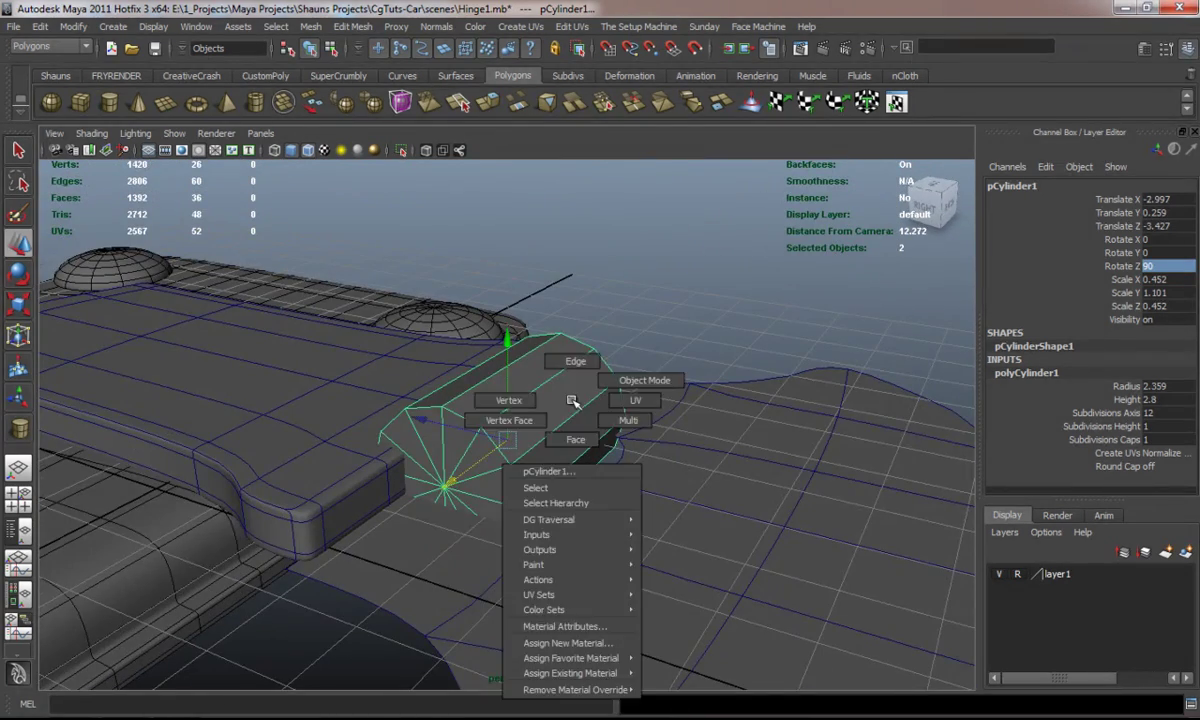
right_click_drag(572, 416, 573, 438)
left_click_drag(442, 437, 392, 428, "alt")
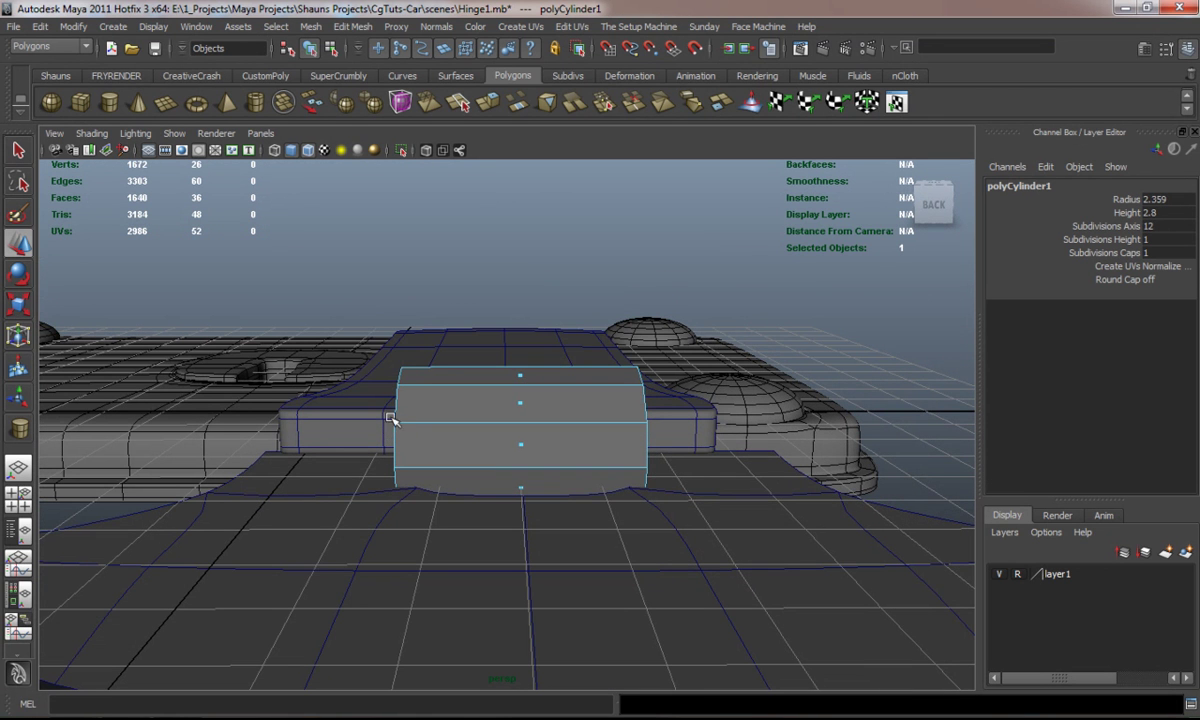
left_click(54, 78)
left_click(195, 103)
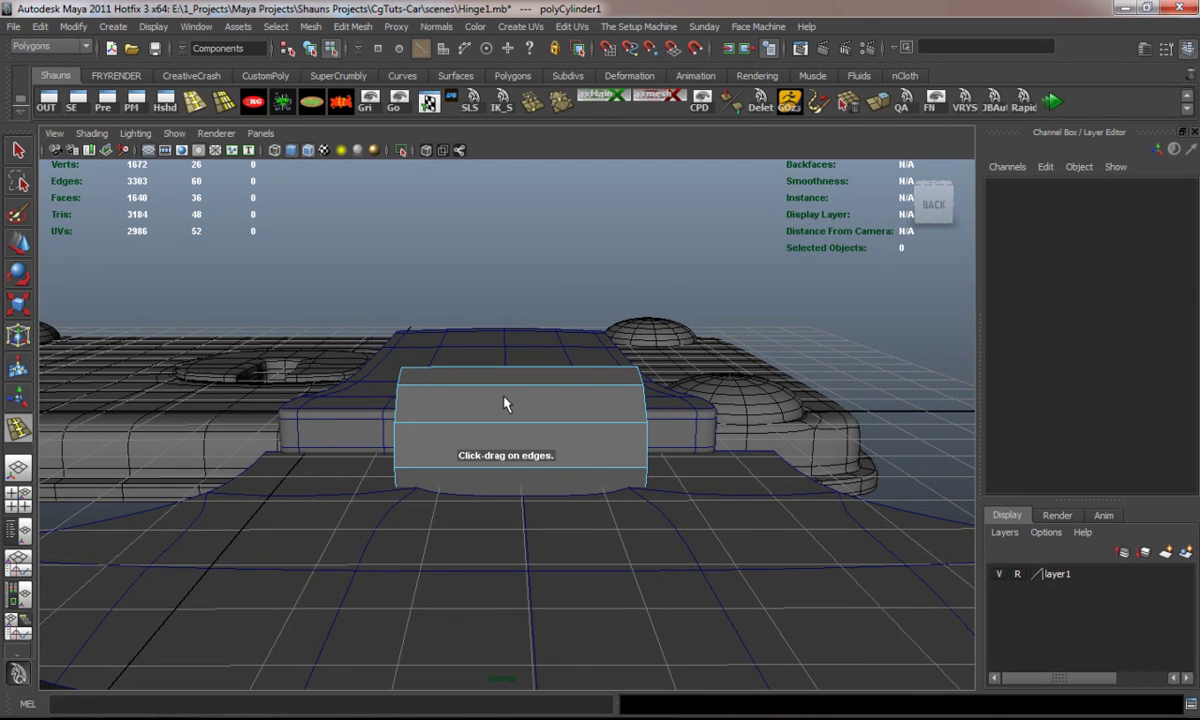
left_click_drag(498, 384, 523, 386)
key("w")
right_click_drag(582, 394, 583, 452)
left_click_drag(548, 335, 650, 668)
key("Delete")
Extrude the barrel's end cap faces with a slight inset, then extrude them again inward to hollow out the end.
left_click_drag(549, 485, 495, 466, "alt")
left_click_drag(457, 404, 519, 689)
left_click_drag(458, 606, 572, 560, "alt")
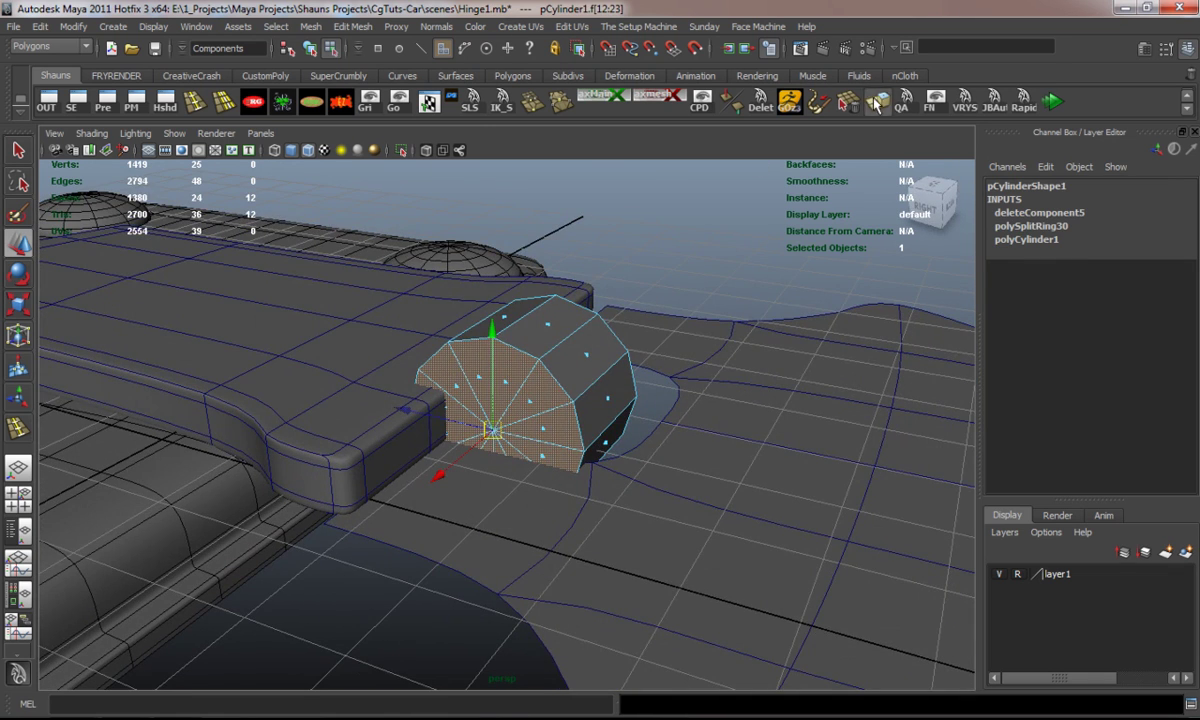
key("ctrl+e")
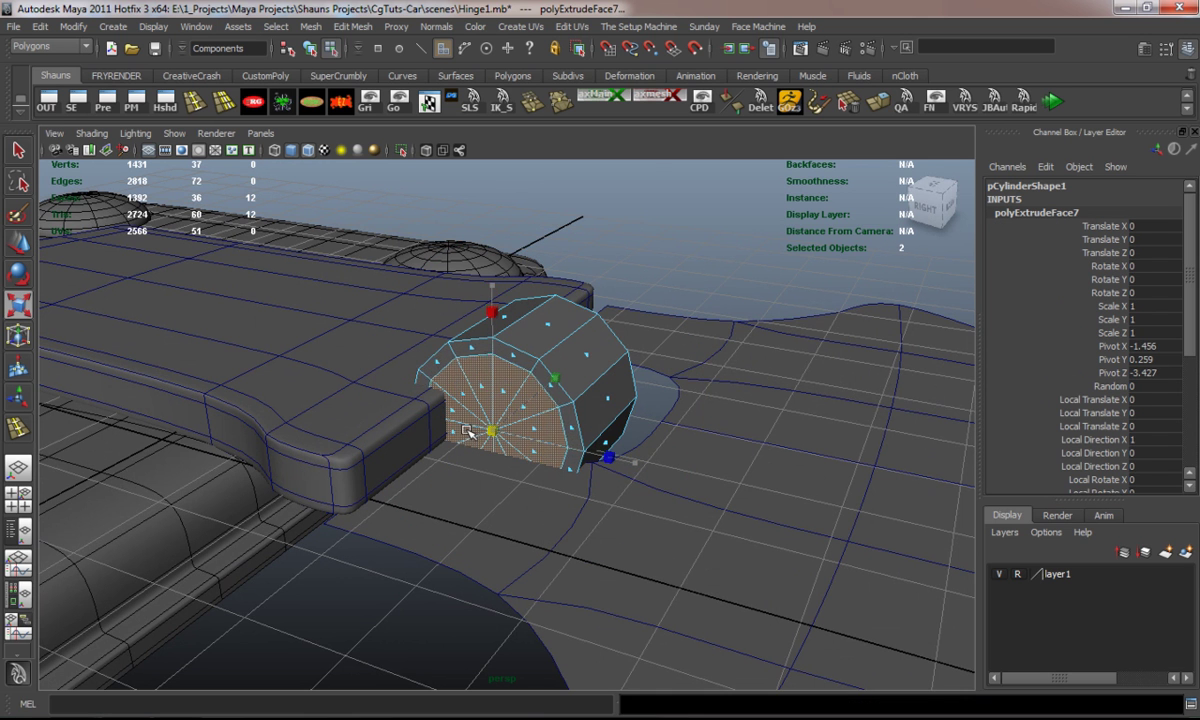
mouse_move(462, 431)
left_mouse_down("alt")
mouse_move(409, 438)
mouse_move(418, 460)
mouse_move(462, 448)
left_mouse_up("alt")
key("ctrl+e")
key("w")
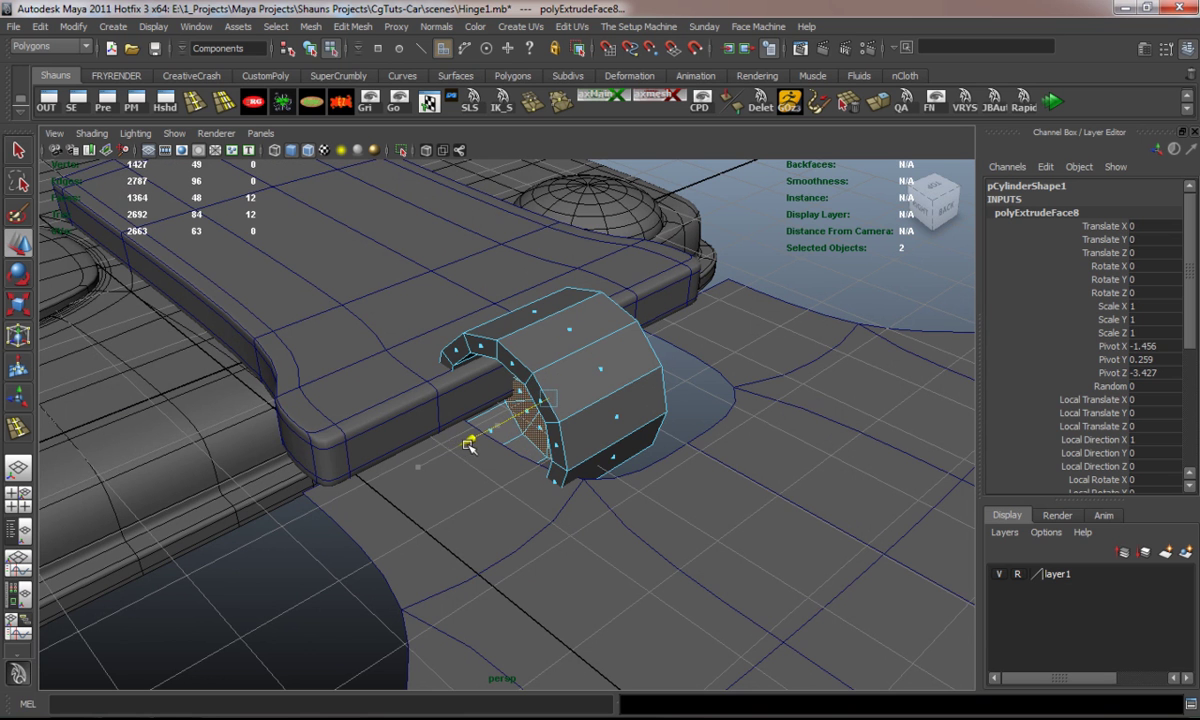
Insert supporting edge loops along the barrel's outer rim, inner rim, bore opening and bore floor.
right_click_drag(598, 360, 668, 326)
left_click(742, 236)
left_click_drag(422, 402, 445, 396, "alt")
left_click(195, 113)
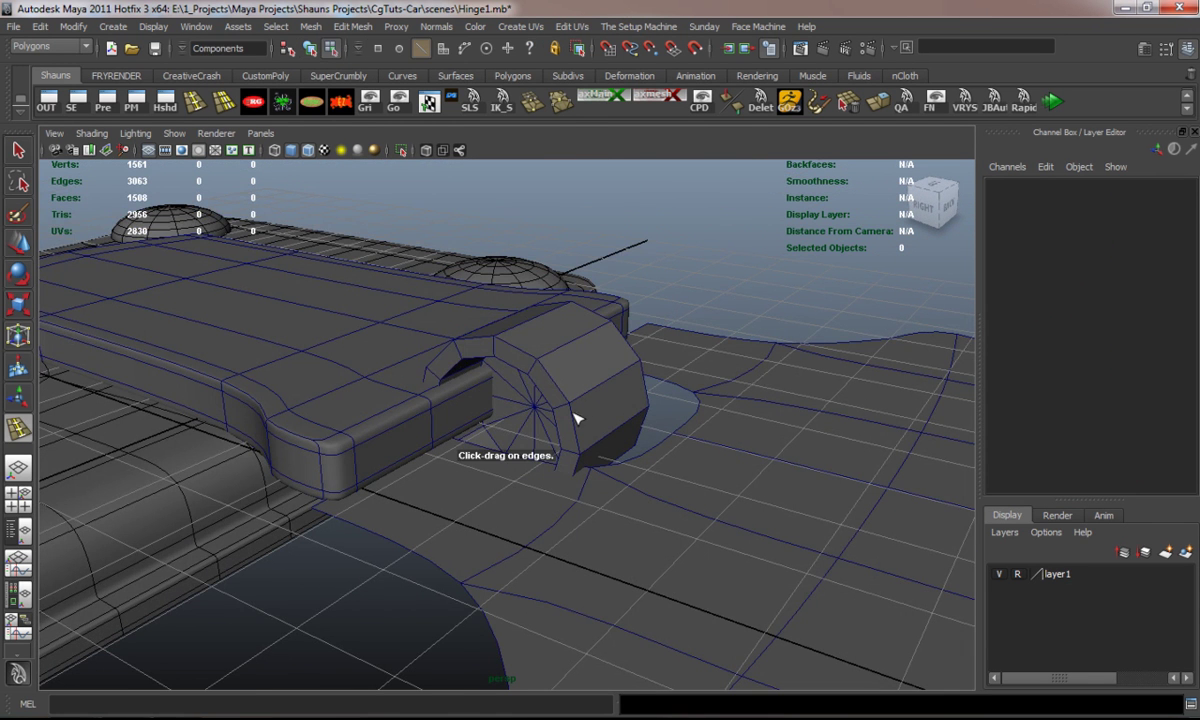
left_click(532, 404)
right_click_drag(500, 416, 532, 438, "alt")
left_click(560, 317)
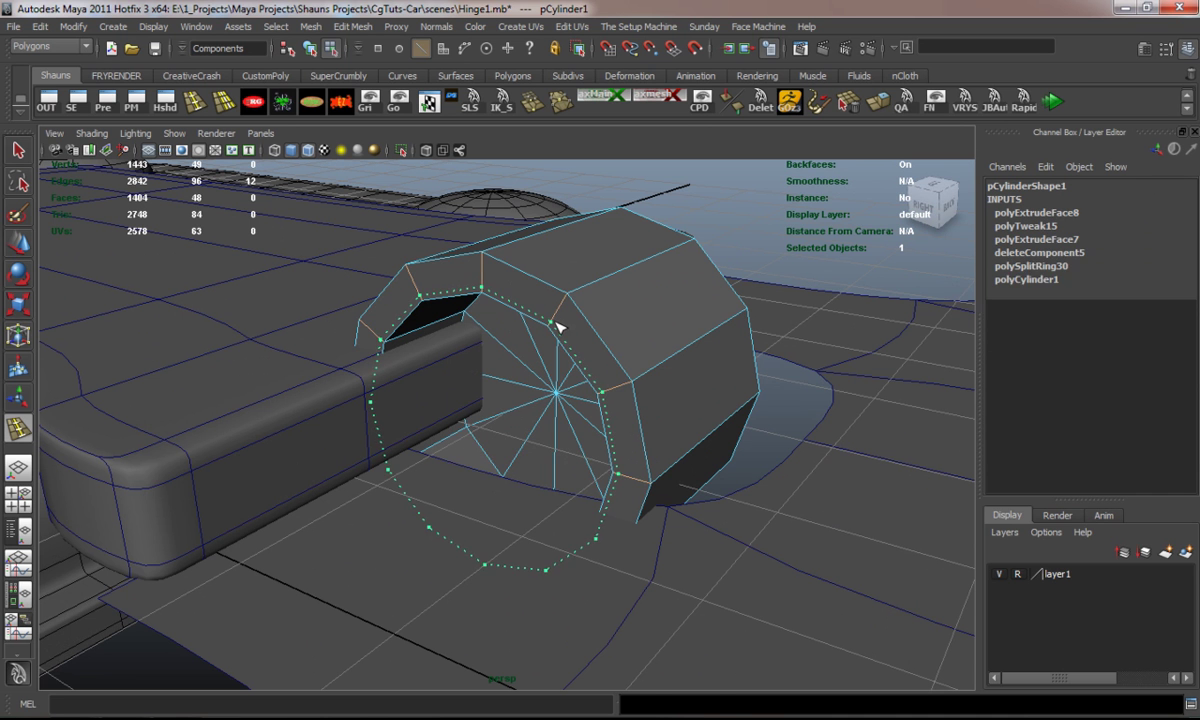
left_click(566, 302)
left_click_drag(545, 390, 583, 410, "alt")
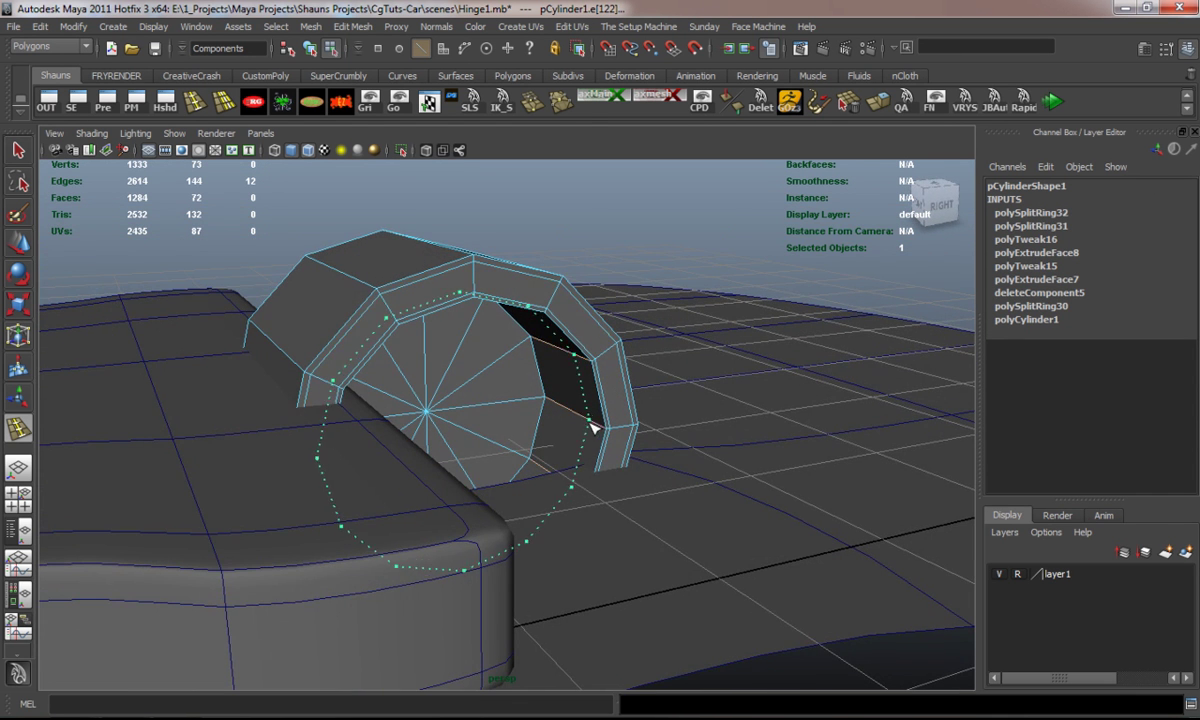
left_click(604, 434)
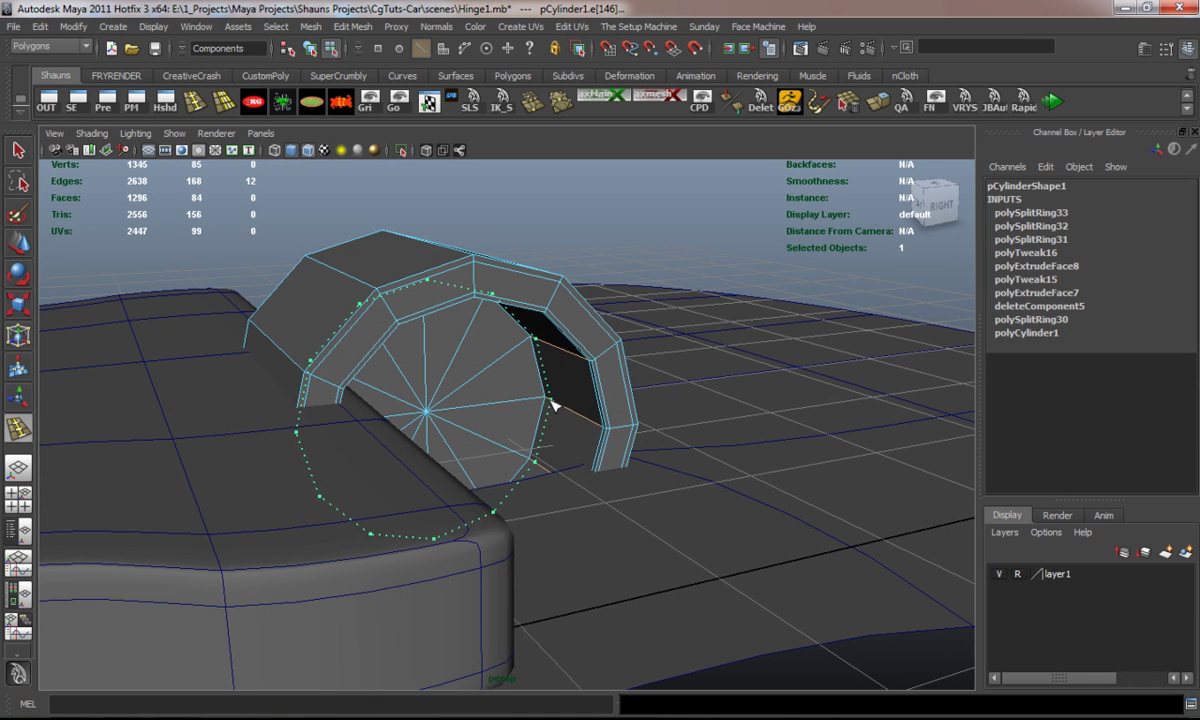
left_click(552, 402)
Preview the half barrel smoothed and move it along Z to about -3.77, clear of the latch's edge.
key("w")
key("3")
key("F8")
left_click(695, 288)
left_click_drag(545, 368, 530, 440, "alt")
left_click(577, 429)
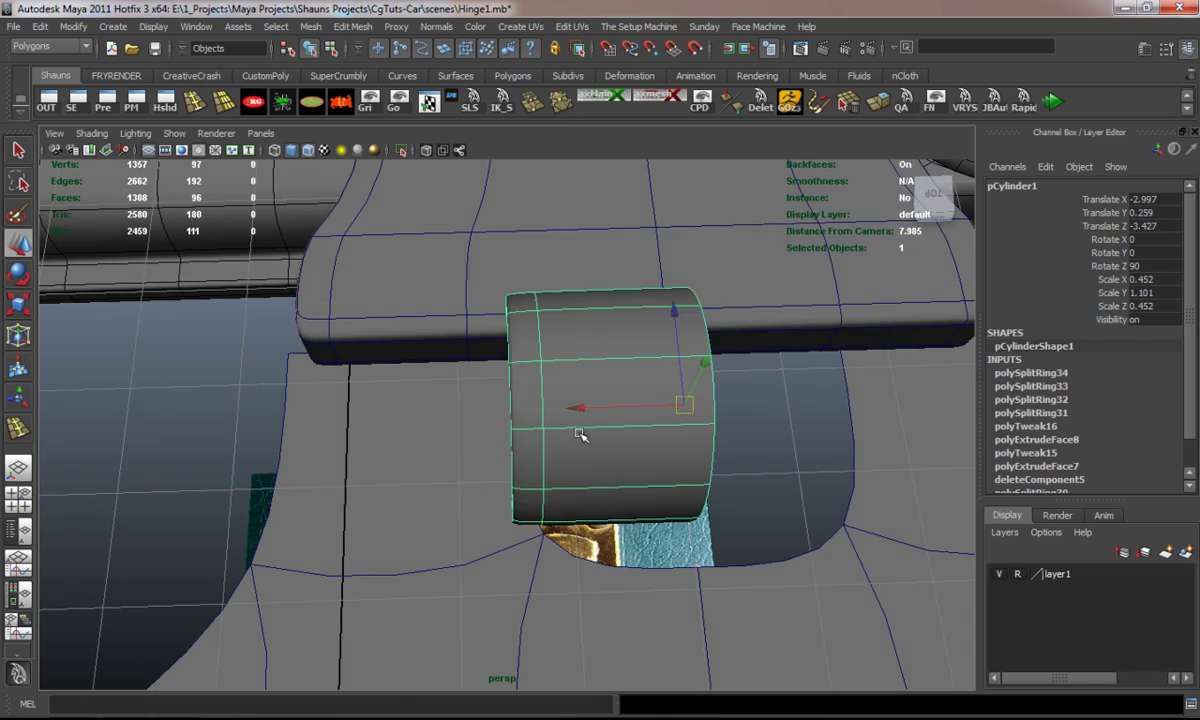
scroll(614, 415, "down", 4)
left_click_drag(617, 313, 614, 337)
left_click(253, 422)
left_click_drag(254, 422, 233, 444, "alt")
left_click(536, 437)
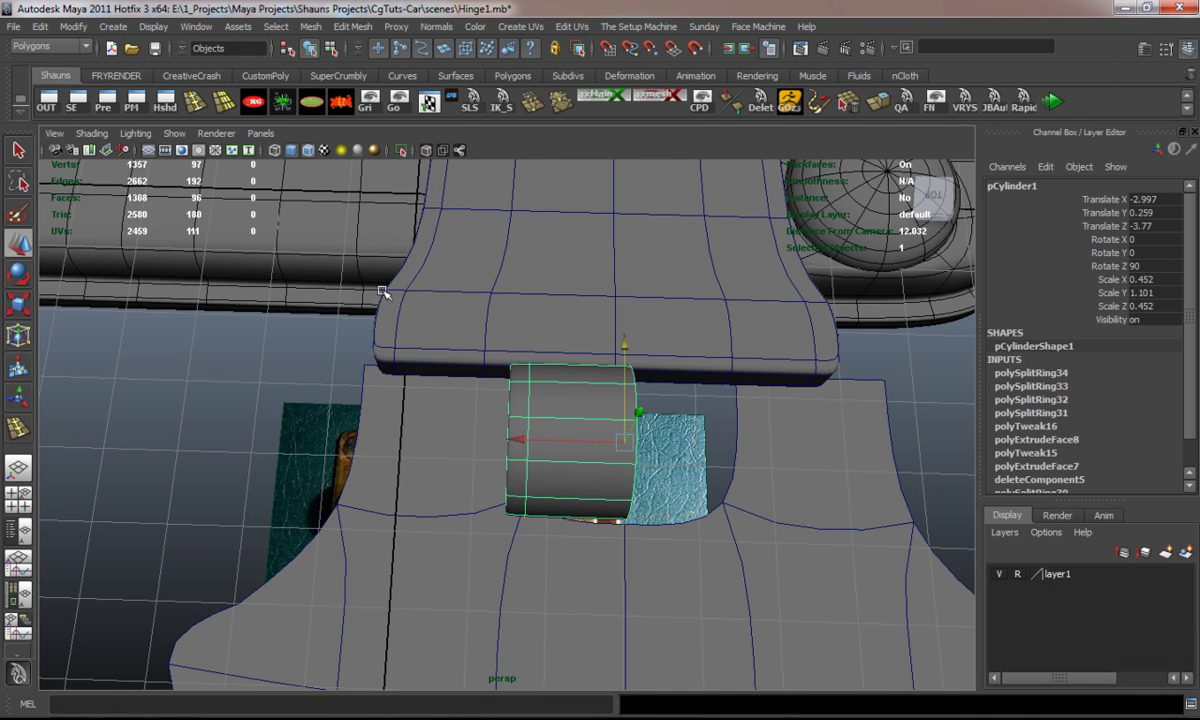
Try mirroring the half barrel's geometry with the current direction and undo the mirror.
left_click(312, 28)
left_click(341, 381)
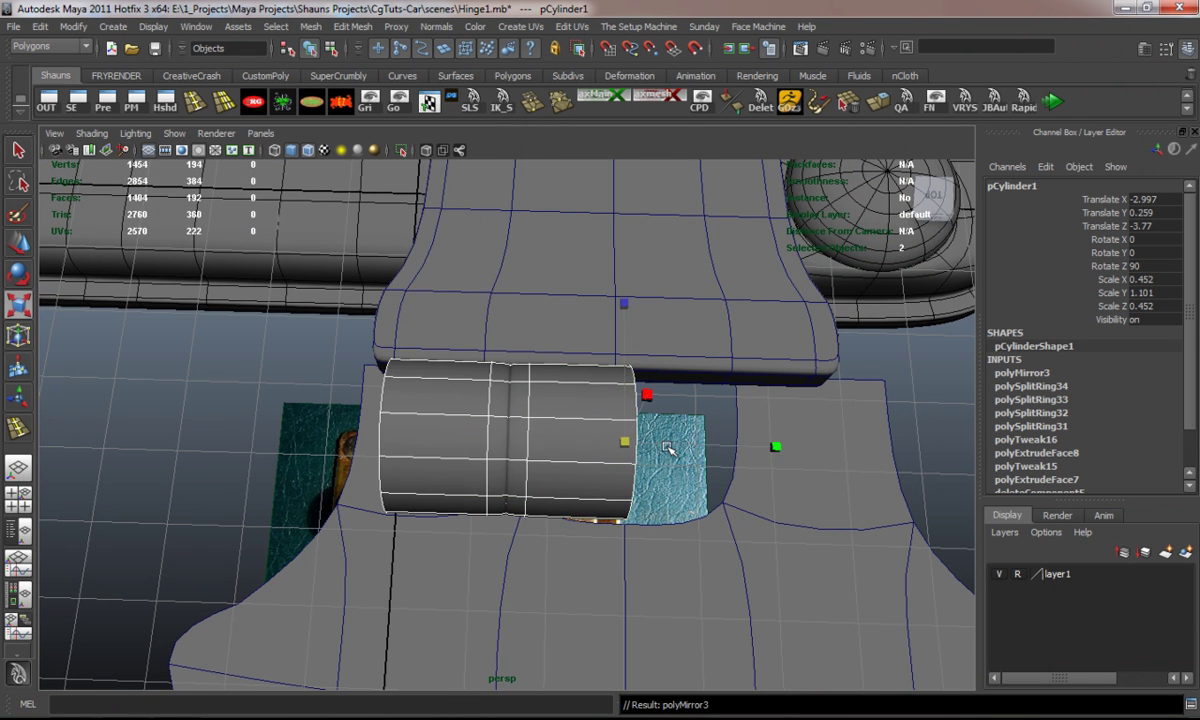
middle_click_drag(669, 453, 624, 440, "alt")
key("ctrl+z")
Mirror the half barrel's geometry along -X, merged with the original, and show it unsmoothed.
left_click(310, 27)
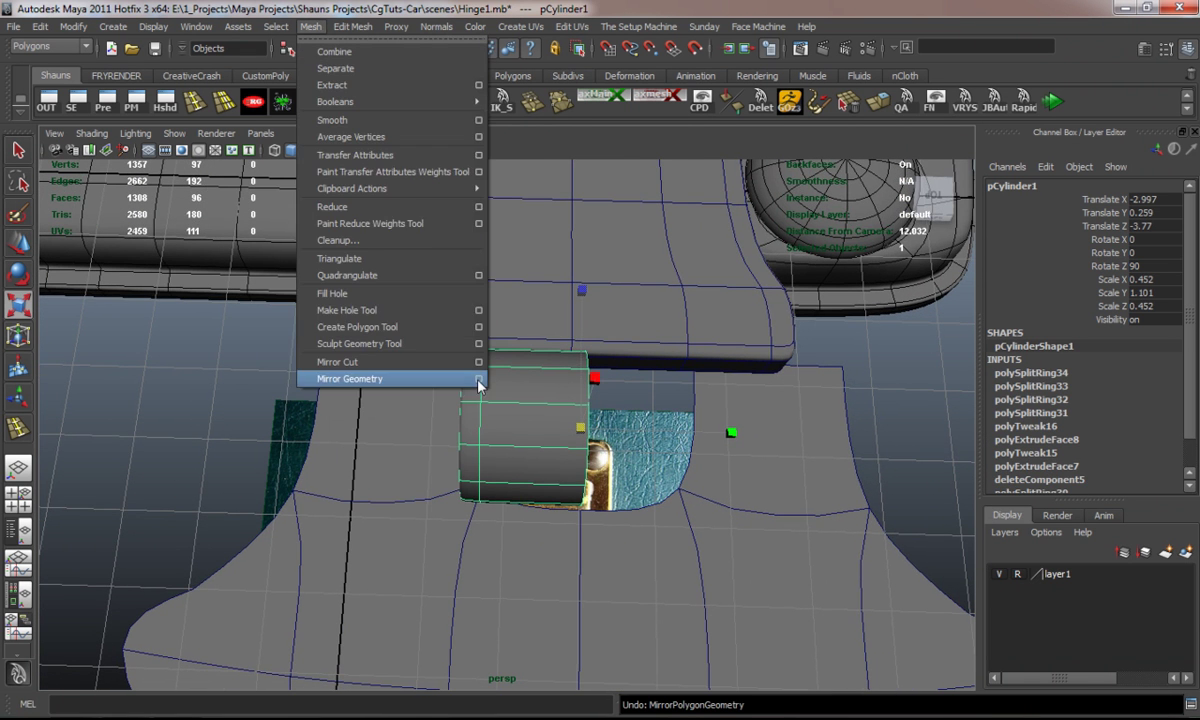
left_click(482, 381)
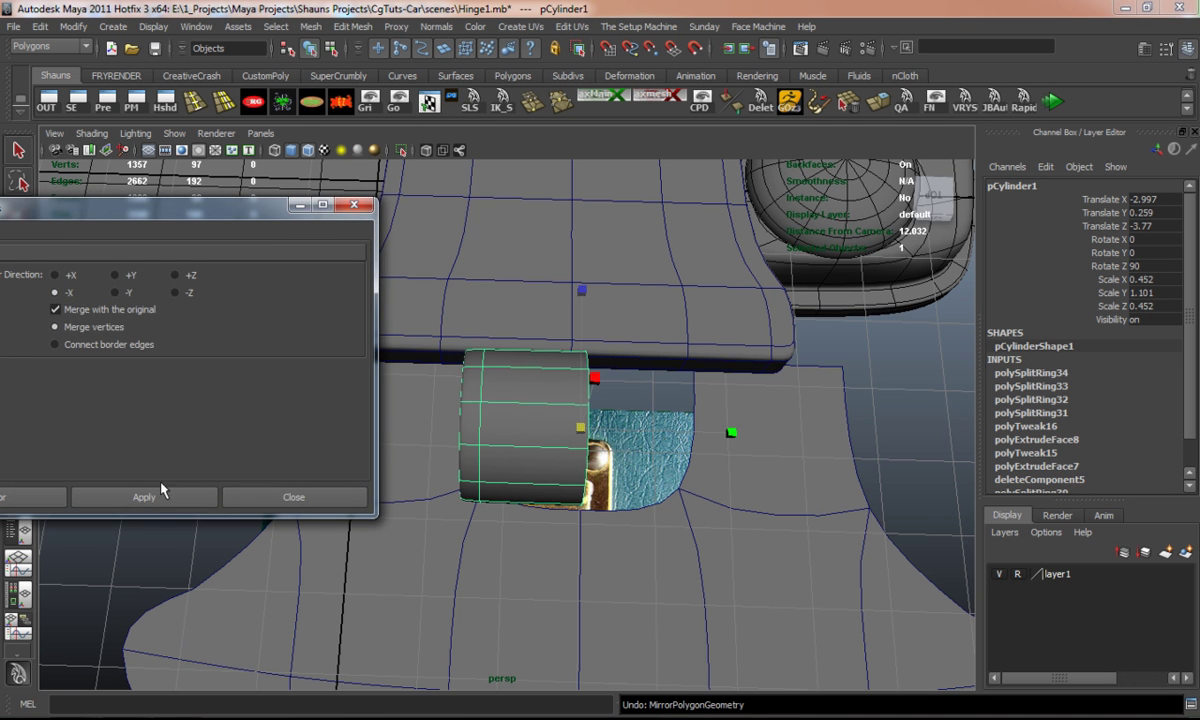
left_click(155, 495)
left_click(272, 501)
left_click_drag(402, 472, 497, 383, "alt")
key("1")
left_click(846, 361)
Show the crescent plate unsmoothed, pull the end vertices of both hinge arms slightly back from the latch, and check the smoothing.
left_click(448, 519)
left_click_drag(455, 518, 443, 543, "alt")
key("1")
scroll(474, 501, "down", 2)
middle_click_drag(474, 499, 467, 388, "alt")
left_click_drag(549, 543, 438, 516)
key("w")
left_click_drag(491, 443, 417, 328)
right_click_drag(417, 328, 388, 321)
scroll(417, 352, "down", 3)
left_click_drag(417, 352, 408, 346, "alt")
middle_click_drag(408, 346, 375, 377, "alt")
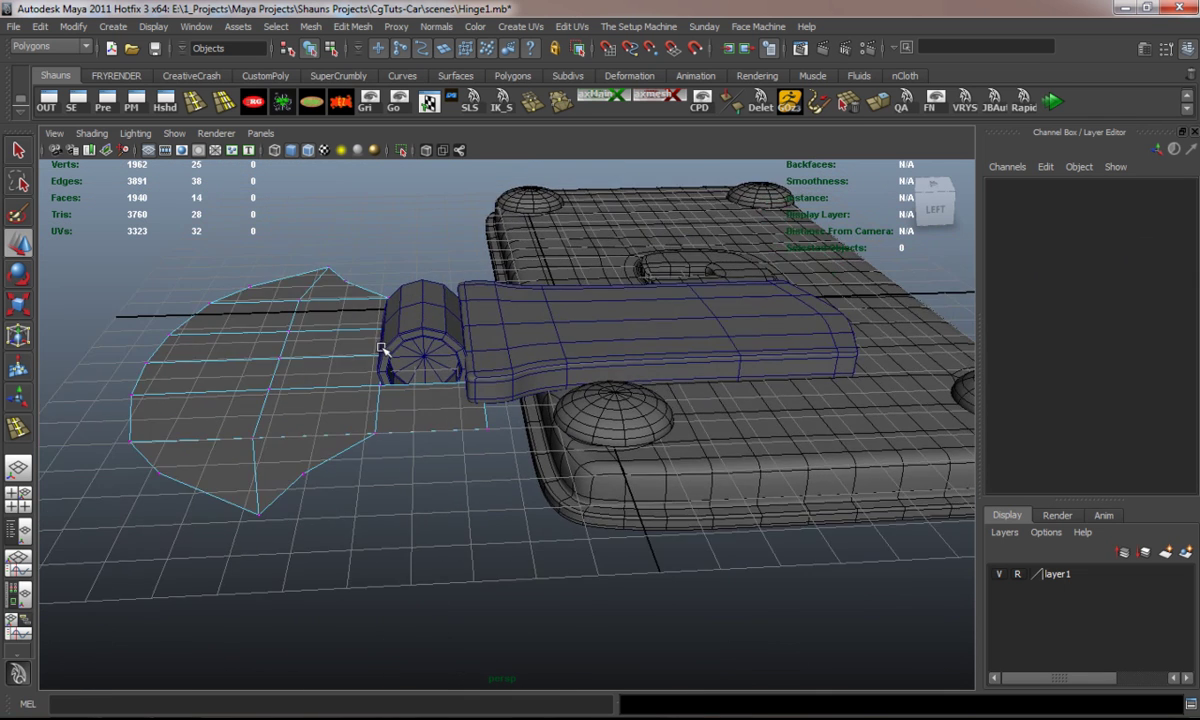
left_click_drag(428, 318, 433, 283, "alt")
left_click_drag(554, 555, 554, 555)
left_click_drag(460, 458, 478, 500, "alt")
right_click_drag(478, 500, 575, 348, "alt")
left_click_drag(567, 321, 541, 326)
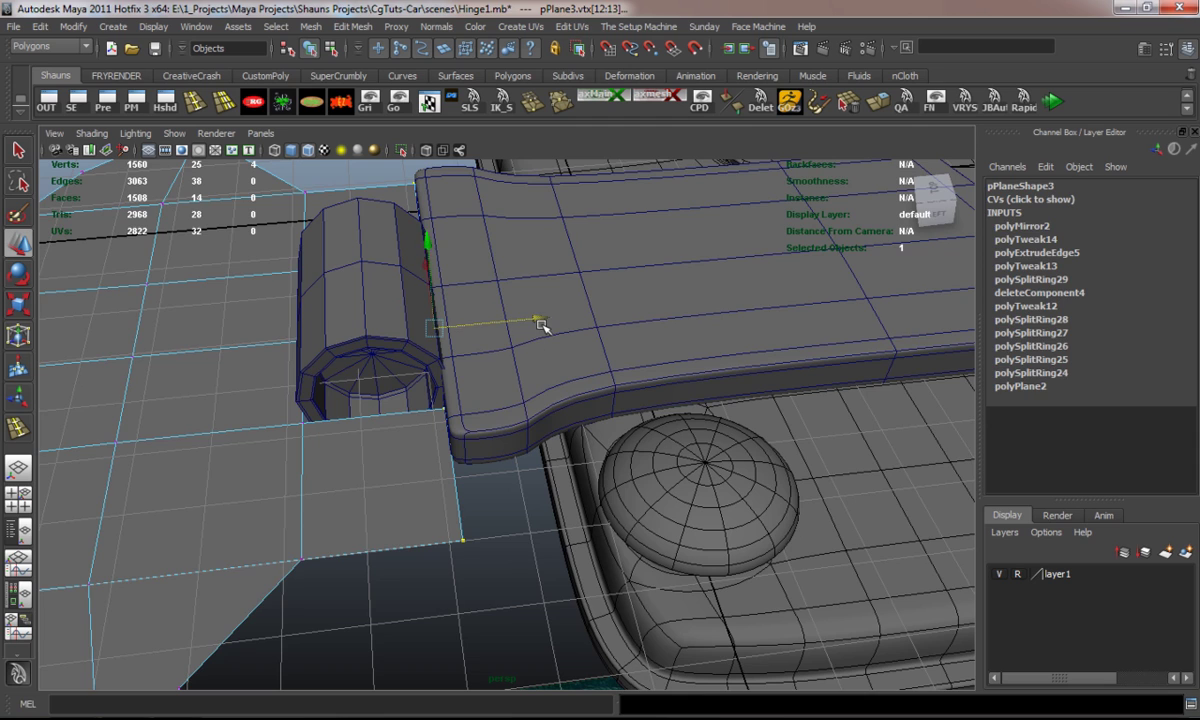
key("3")
left_click(536, 535)
Move the crescent's vertex row along the slot's inner edge slightly away from the barrel and check the smoothing.
left_click_drag(358, 486, 347, 447, "alt")
key("1")
middle_click_drag(354, 448, 519, 456, "alt")
left_click_drag(485, 434, 450, 400, "alt")
left_click_drag(437, 260, 516, 508)
left_click_drag(511, 463, 507, 479, "alt")
left_click_drag(590, 332, 580, 332)
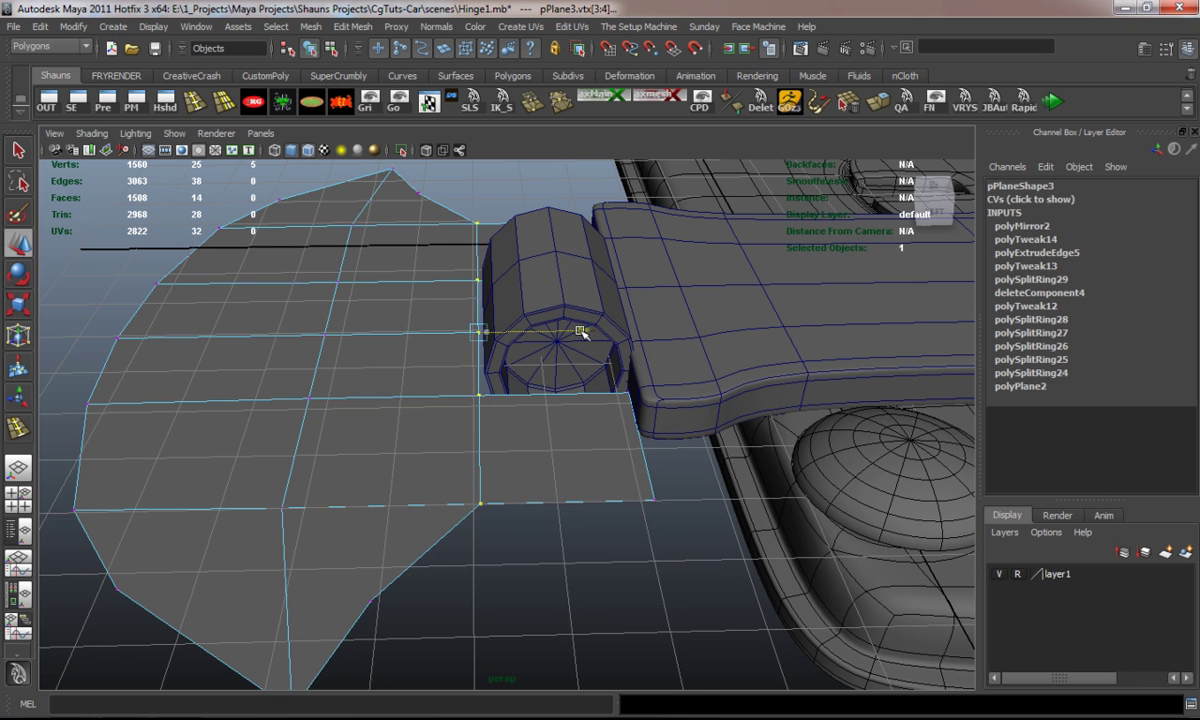
key("3")
key("1")
Extrude the whole crescent plate upward to give it thickness and check its smoothed shape.
left_click(79, 323)
left_click_drag(312, 343, 315, 333, "alt")
right_click_drag(315, 334, 338, 317)
left_click(338, 316)
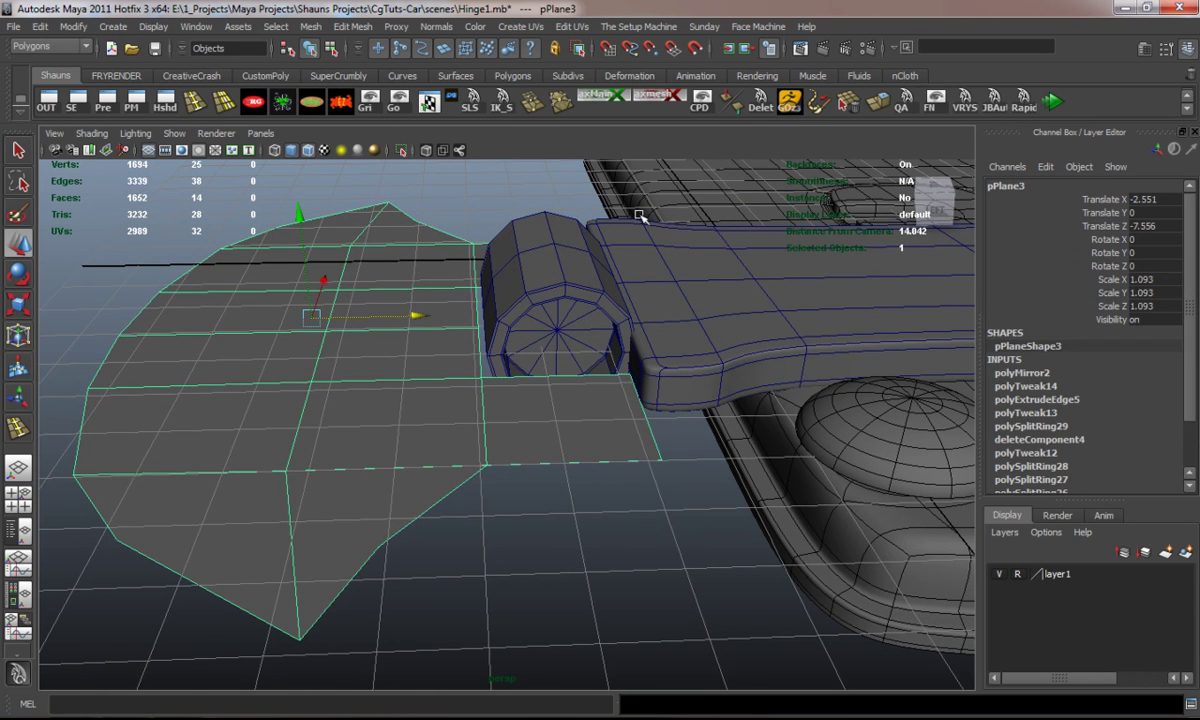
key("ctrl+e")
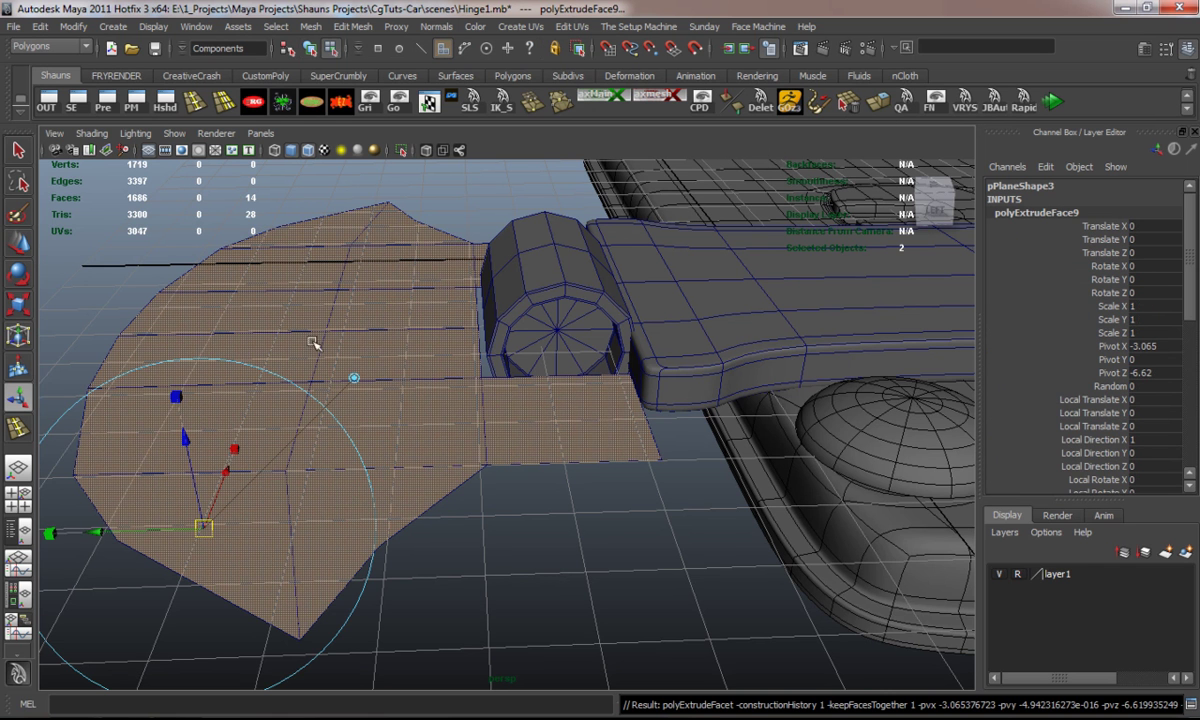
key("w")
left_click_drag(357, 228, 357, 199)
key("3")
left_click(119, 222)
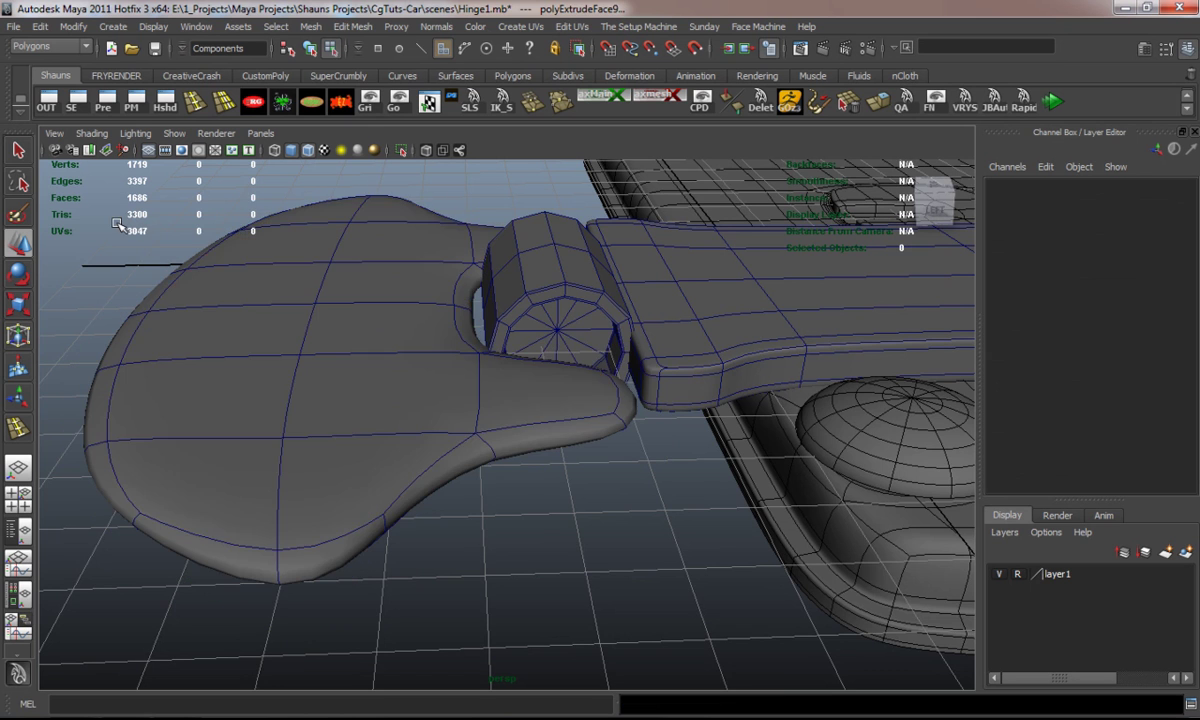
left_click_drag(305, 326, 310, 375, "alt")
left_click(310, 375)
key("1")
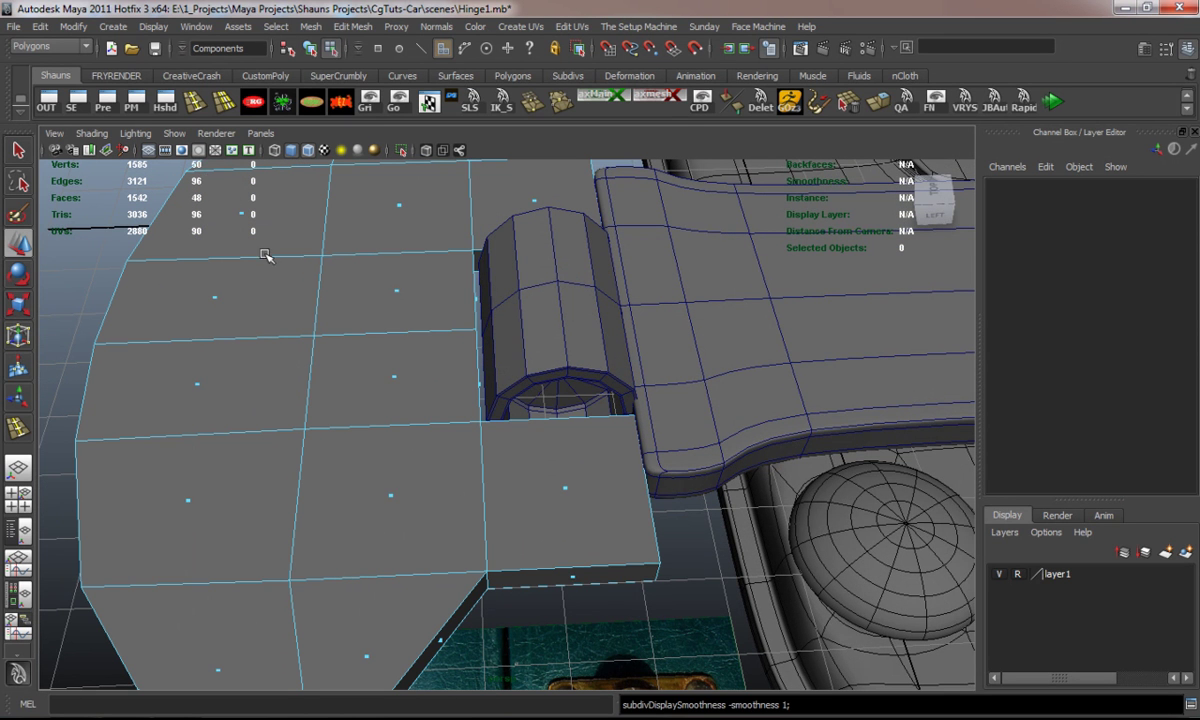
Insert edge loops near the tips of both hinge arms and at the base of one arm on the crescent plate.
left_click(196, 106)
left_click_drag(588, 419, 634, 423)
left_click_drag(589, 380, 586, 397, "alt")
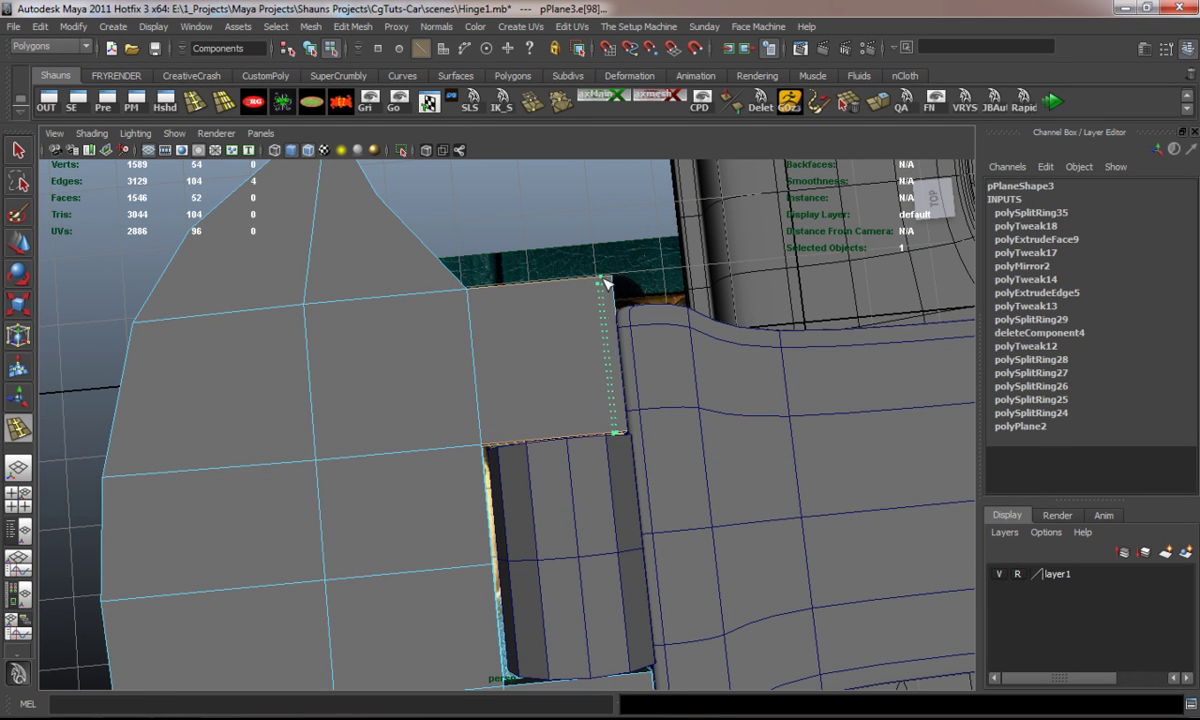
left_click_drag(612, 285, 610, 285)
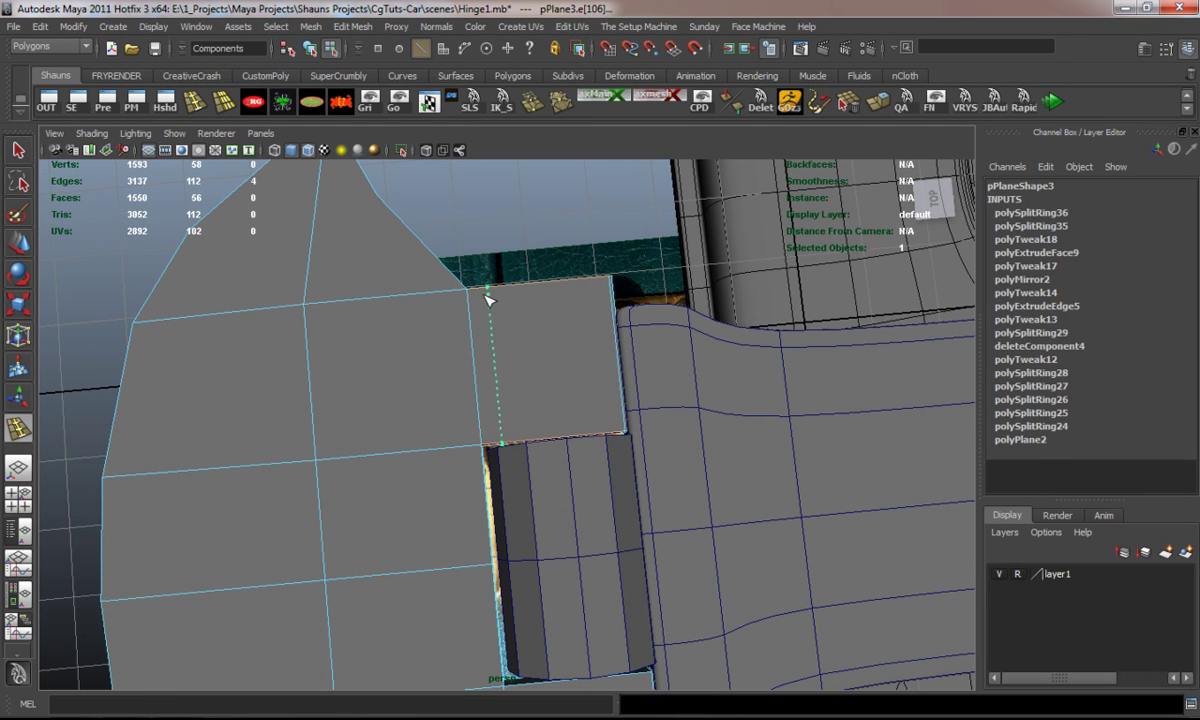
left_click_drag(475, 297, 474, 297)
Insert edge loops at the base of the other hinge arm and along the barrel slot's sides on the crescent plate, and check the smoothing.
scroll(531, 494, "down", 3)
middle_click_drag(531, 520, 519, 321, "alt")
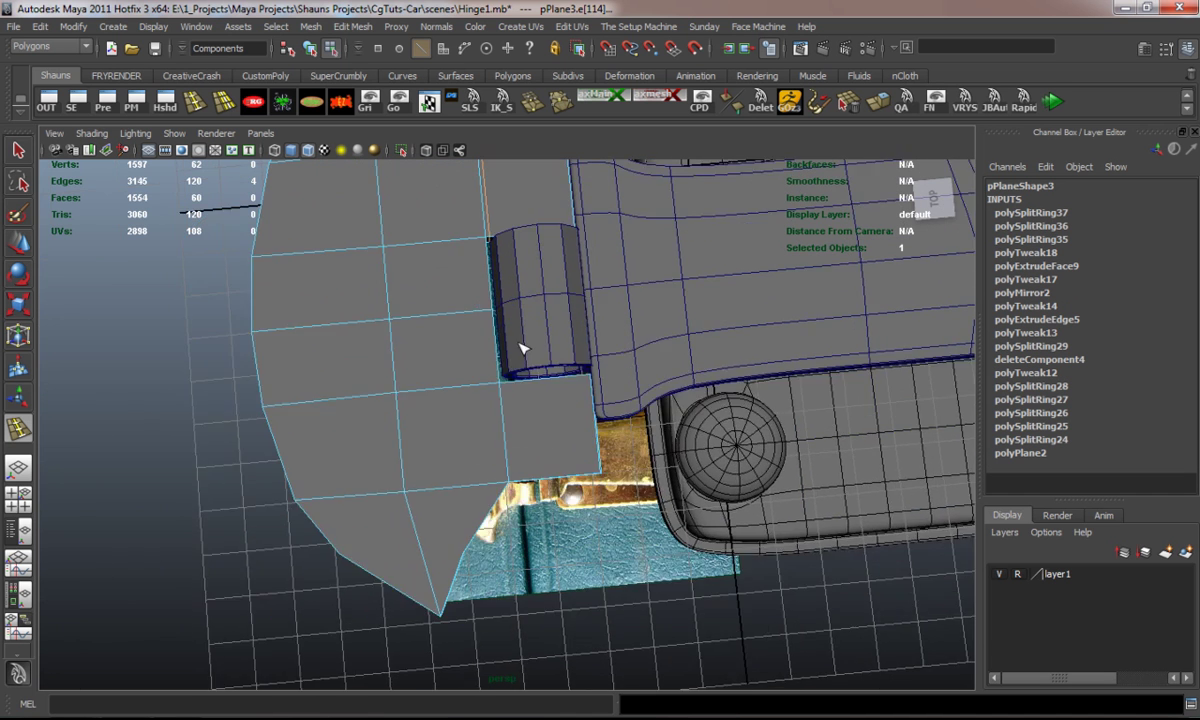
scroll(520, 340, "up", 5)
left_click_drag(500, 342, 492, 355)
middle_click_drag(482, 262, 491, 382, "alt")
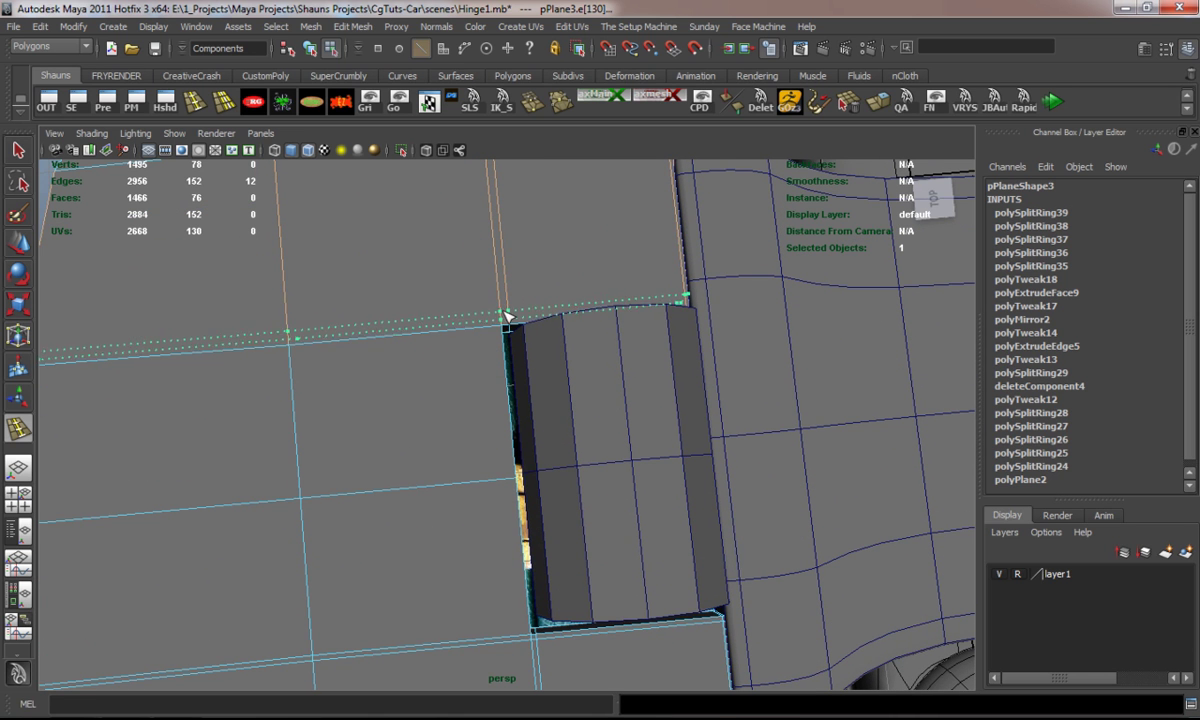
left_click_drag(507, 320, 506, 324)
key("w")
key("3")
Return the crescent plate to its unsmoothed cage, insert further edge loops beside the barrel slot's corners, and inspect the plate.
key("1")
middle_click_drag(438, 444, 424, 372, "alt")
left_click(196, 101)
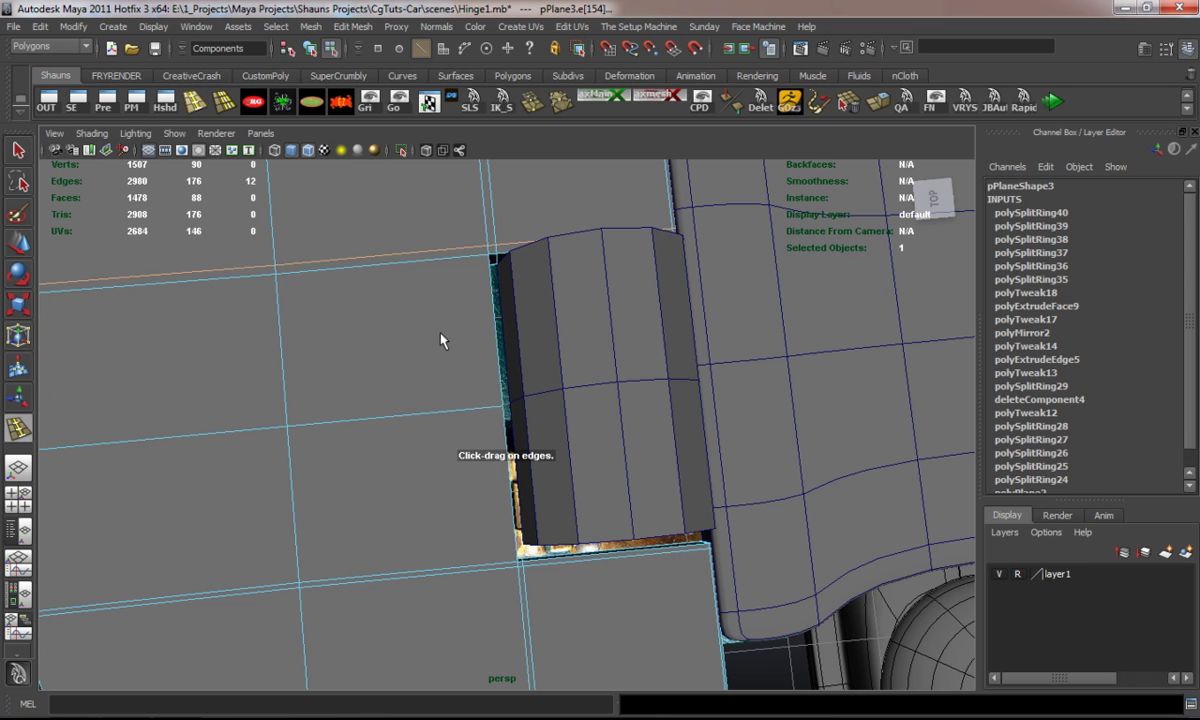
left_click(492, 268)
left_click_drag(505, 447, 515, 557)
left_click_drag(477, 410, 499, 413)
key("w")
key("1")
right_click_drag(412, 450, 458, 427)
scroll(416, 467, "down", 5)
left_click_drag(416, 467, 380, 394, "alt")
left_click(301, 424)
scroll(335, 473, "up", 5)
left_click_drag(332, 473, 355, 405, "alt")
Undo the last three changes on the crescent plate, rework its edge loops by the slot, and show it smoothed.
key("ctrl+z")
key("ctrl+z")
key("ctrl+z")
key("1")
left_click(194, 101)
key("w")
key("3")
right_click_drag(400, 391, 440, 371)
left_click(463, 484)
left_click_drag(410, 458, 496, 519, "alt")
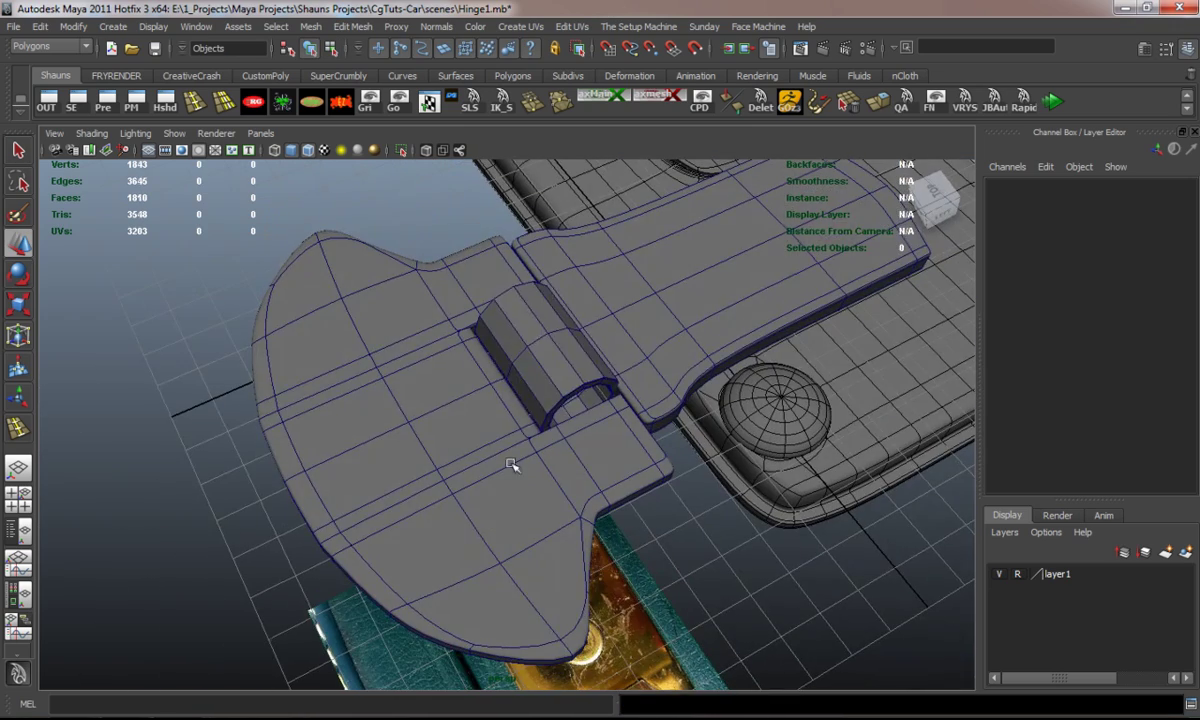
Show the hinge barrel smoothed.
left_click(552, 338)
key("3")
left_click(232, 434)
left_click_drag(214, 461, 516, 415, "alt")
Move the crescent plate's vertex row along the slot's inner edge slightly toward the barrel and check the smoothed shape.
left_click(521, 437)
key("1")
right_click_drag(517, 387, 484, 385)
left_click_drag(484, 385, 486, 343, "alt")
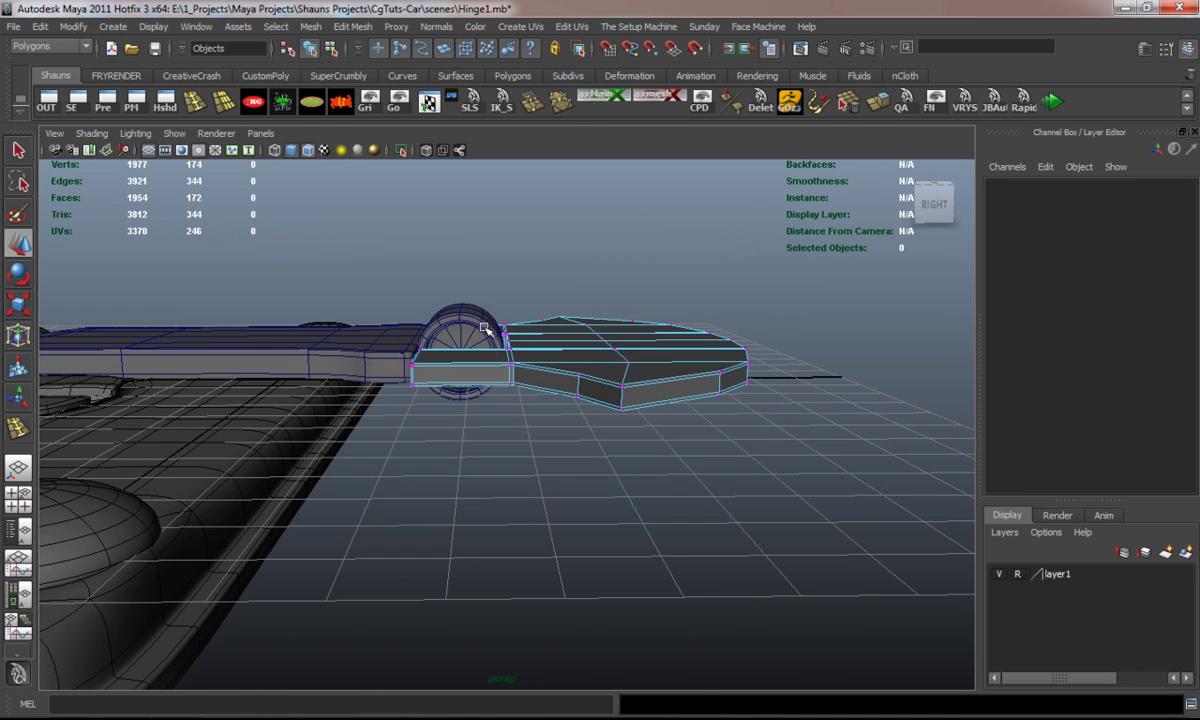
left_click_drag(521, 471, 522, 472)
left_click_drag(514, 390, 493, 437, "alt")
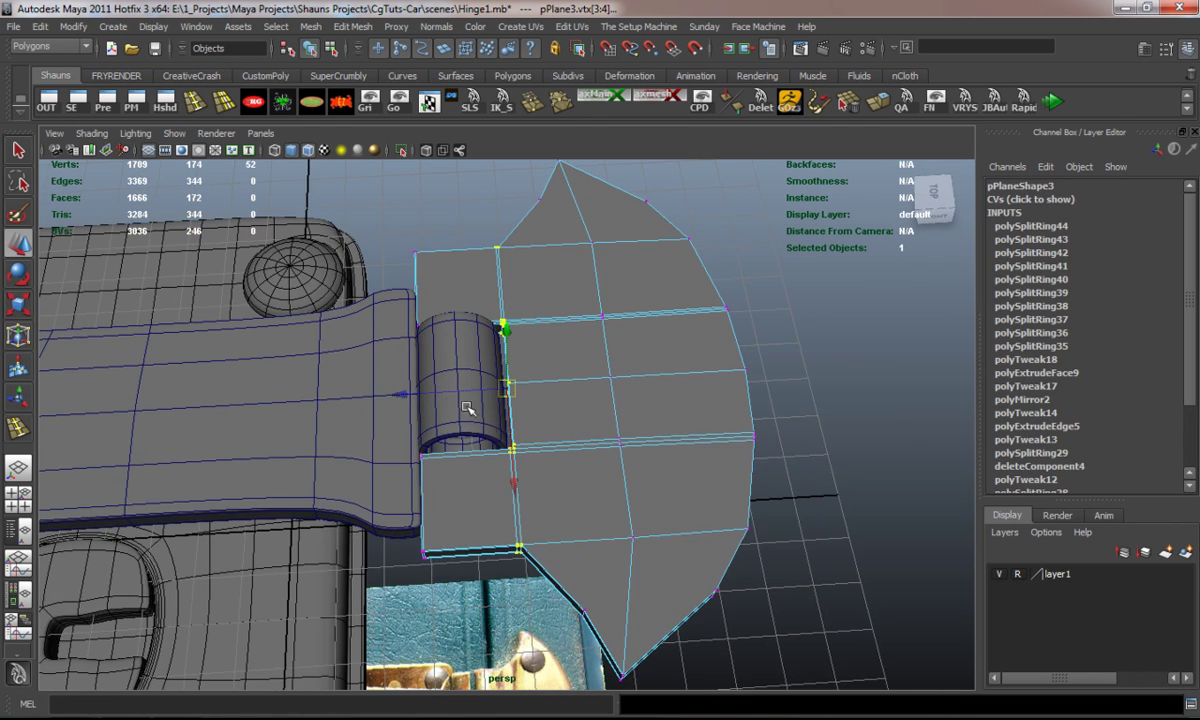
scroll(428, 412, "up", 2)
left_click_drag(408, 383, 403, 383)
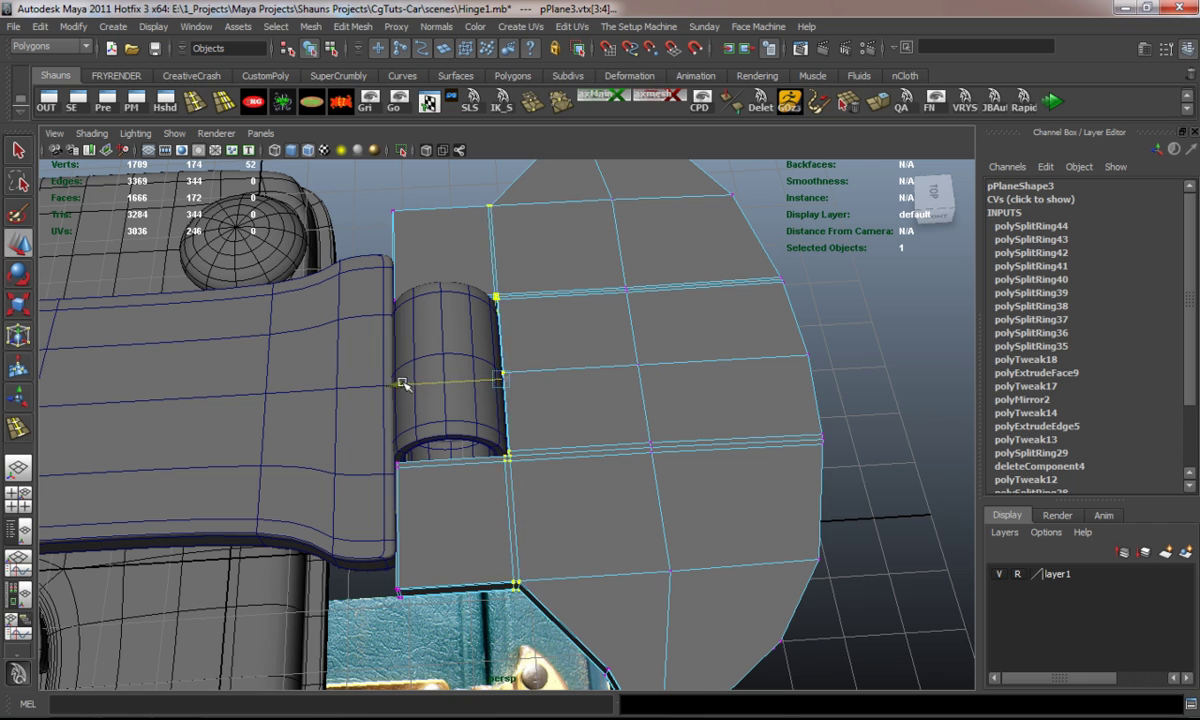
key("3")
left_click(876, 391)
right_click_drag(622, 364, 674, 343)
Examine the assembled latch tongue, barrel and crescent plate from several sides.
scroll(603, 437, "down", 5)
mouse_move(603, 437)
left_mouse_down("alt")
mouse_move(581, 491)
mouse_move(780, 383)
mouse_move(830, 421)
mouse_move(920, 362)
mouse_move(793, 394)
mouse_move(592, 402)
mouse_move(592, 421)
mouse_move(605, 418)
left_mouse_up("alt")
middle_click_drag(605, 418, 466, 435, "alt")
scroll(546, 453, "up", 5)
left_click_drag(465, 434, 155, 453, "alt")
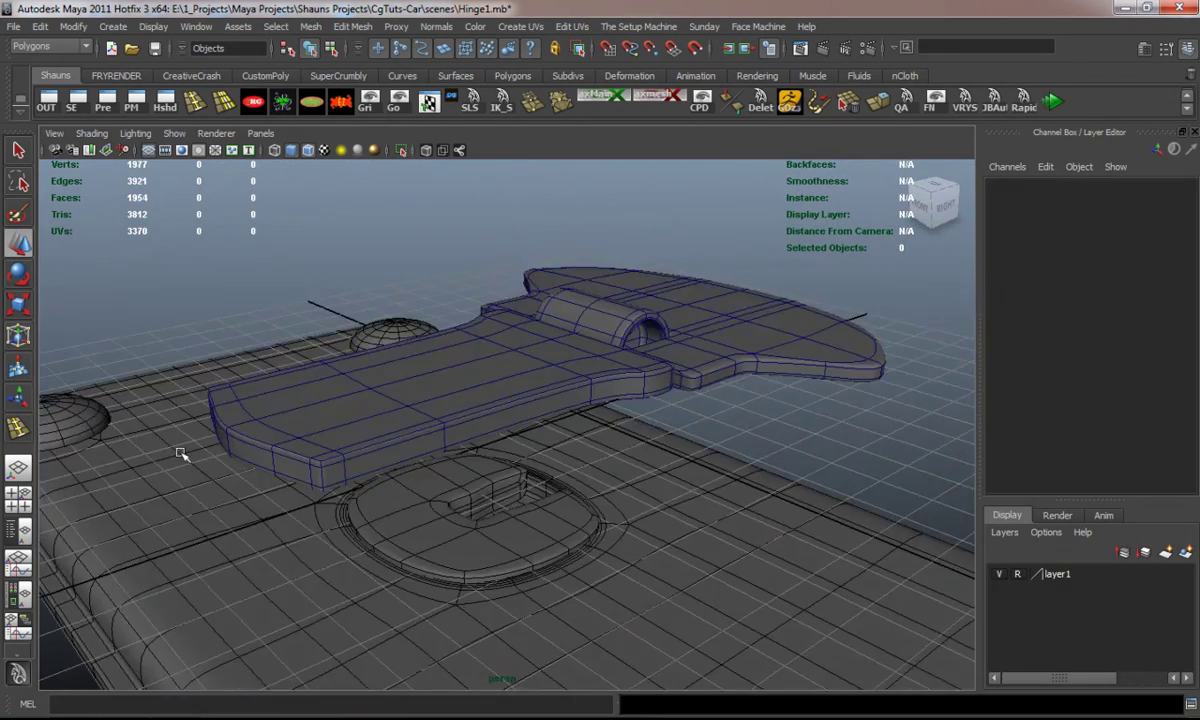
scroll(300, 449, "down", 5)
left_click_drag(439, 445, 364, 421, "alt")
middle_click_drag(509, 445, 423, 429, "alt")
scroll(423, 429, "up", 5)
mouse_move(423, 429)
left_mouse_down("alt")
mouse_move(422, 455)
mouse_move(442, 482)
mouse_move(440, 441)
left_mouse_up("alt")
scroll(460, 300, "down", 5)
left_click_drag(477, 394, 476, 420, "alt")
Create a polygon plane over the crescent hinge area of the reference photo in the top view.
left_click(513, 77)
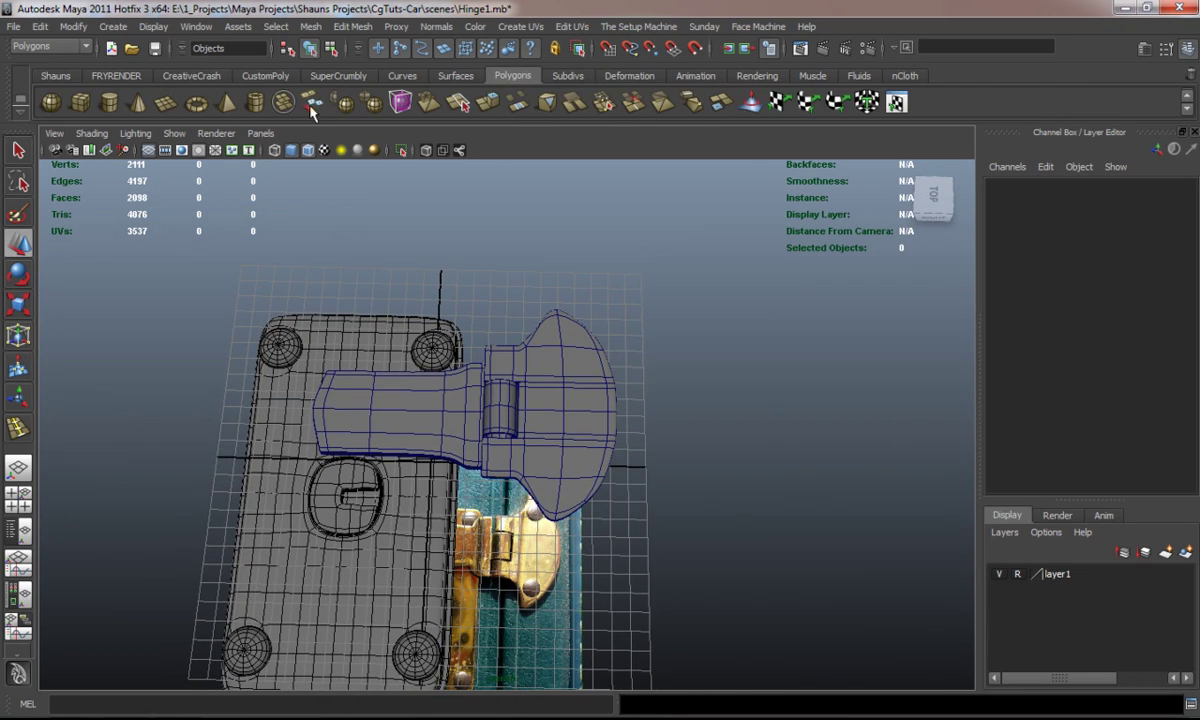
left_click(165, 103)
key("space")
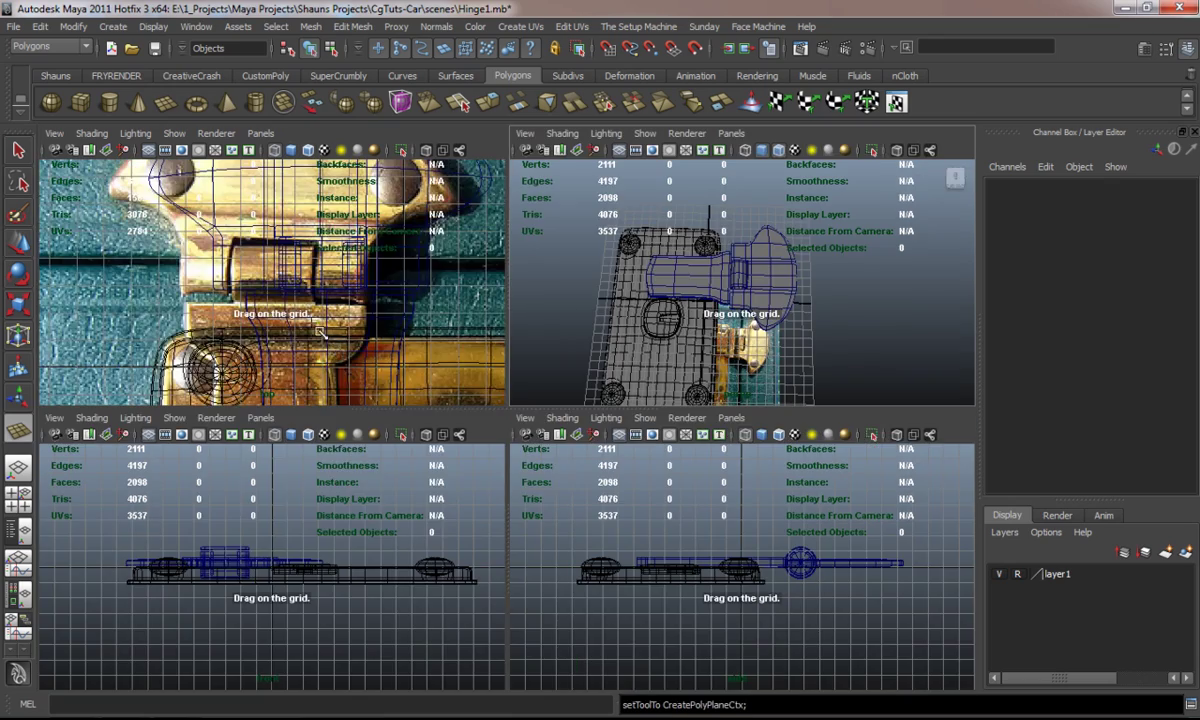
key("space")
middle_click_drag(388, 323, 418, 431, "alt")
scroll(418, 431, "down", 1)
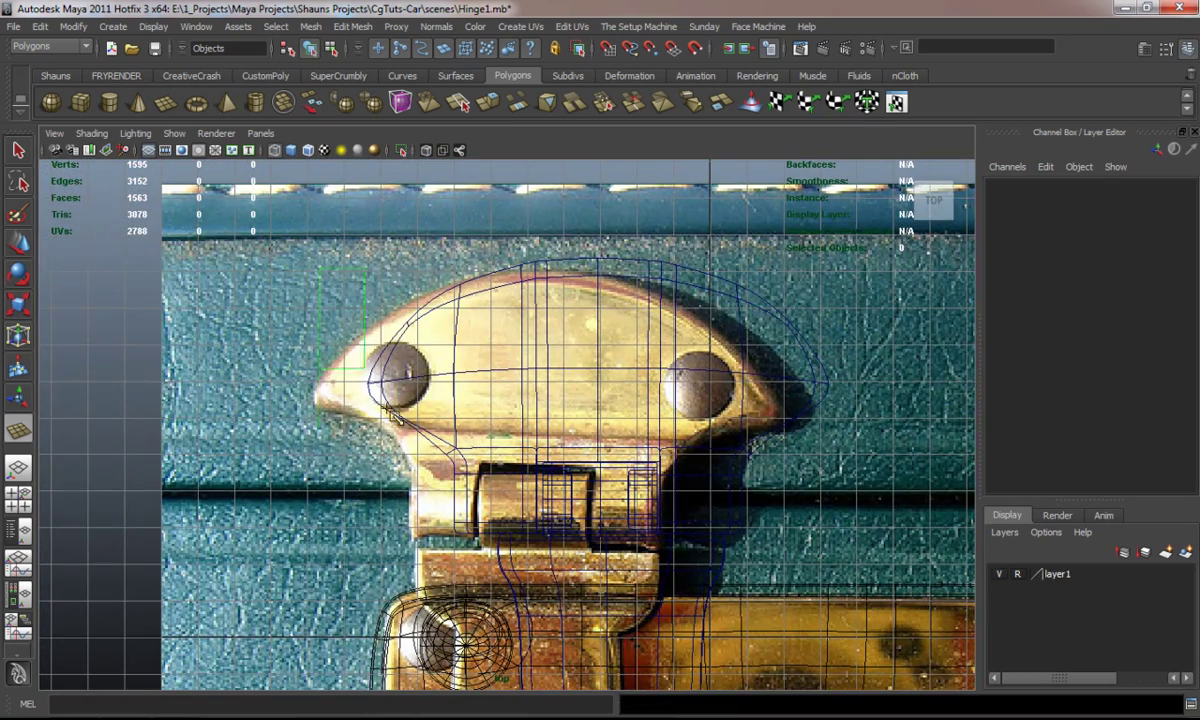
left_click_drag(687, 524, 798, 548)
key("space")
key("space")
Position the new plane below the crescent plate at about -1.004 in Y.
left_click_drag(745, 340, 602, 298, "alt")
scroll(520, 394, "up", 4)
left_click_drag(520, 394, 640, 397, "alt")
left_click_drag(574, 253, 546, 322)
left_click_drag(629, 239, 626, 278)
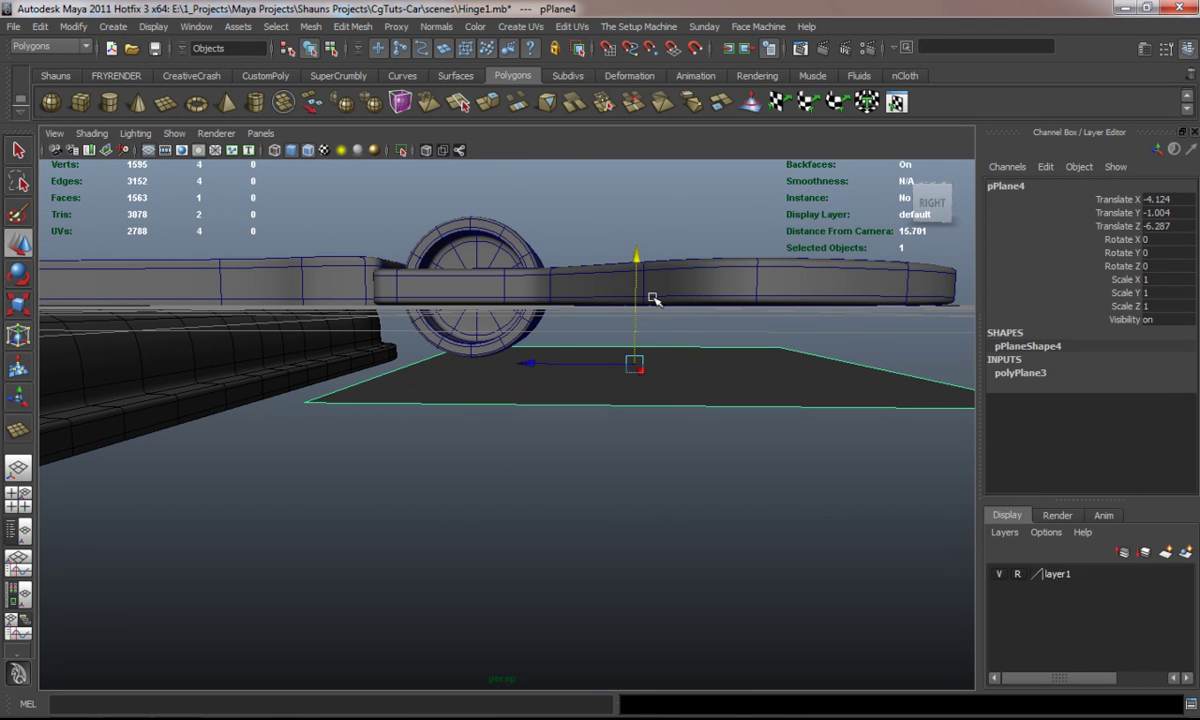
Extrude the plane upward into a thick block reaching the underside of the crescent plate.
key("ctrl+e")
key("w")
left_click_drag(636, 260, 637, 203)
left_click_drag(597, 246, 581, 379, "alt")
left_click_drag(523, 440, 764, 512, "alt")
Center the block sideways under the crescent plate and pull its outer edge vertices in to the plate's curved edge.
right_click_drag(180, 358, 213, 345)
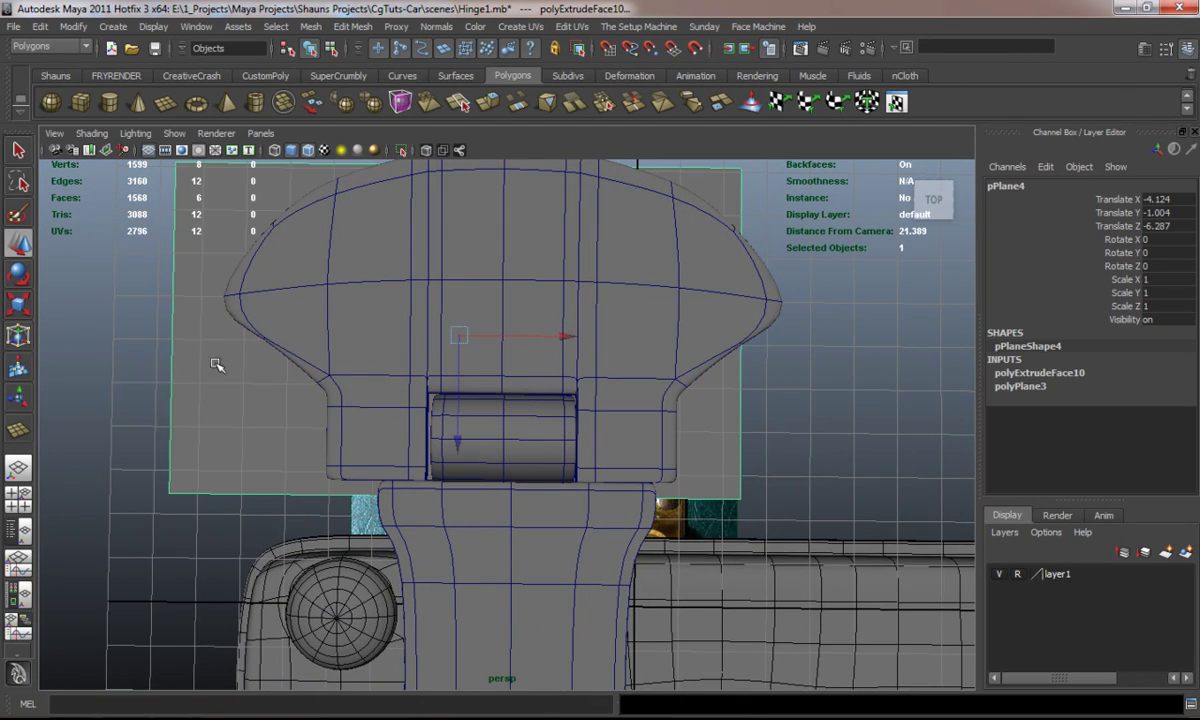
left_click_drag(538, 337, 688, 375)
right_click_drag(687, 374, 640, 358)
left_click_drag(640, 358, 624, 302, "alt")
left_click_drag(815, 485, 831, 503)
left_click_drag(646, 390, 648, 380, "alt")
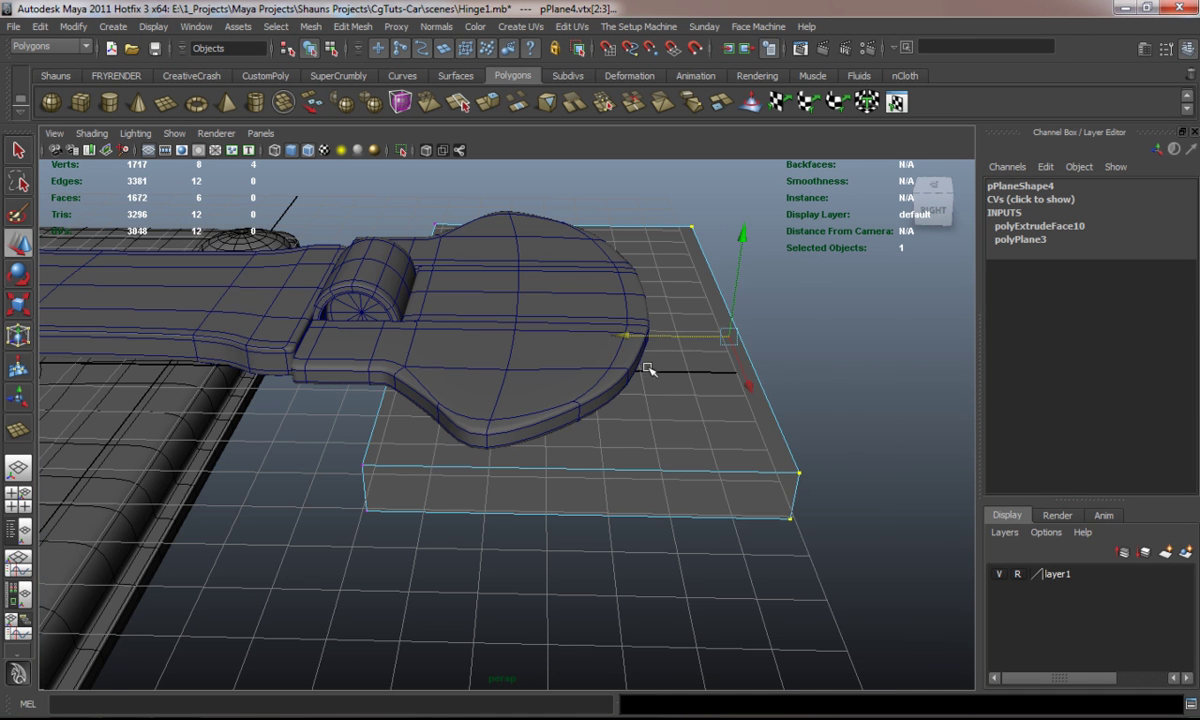
left_click_drag(636, 337, 731, 442)
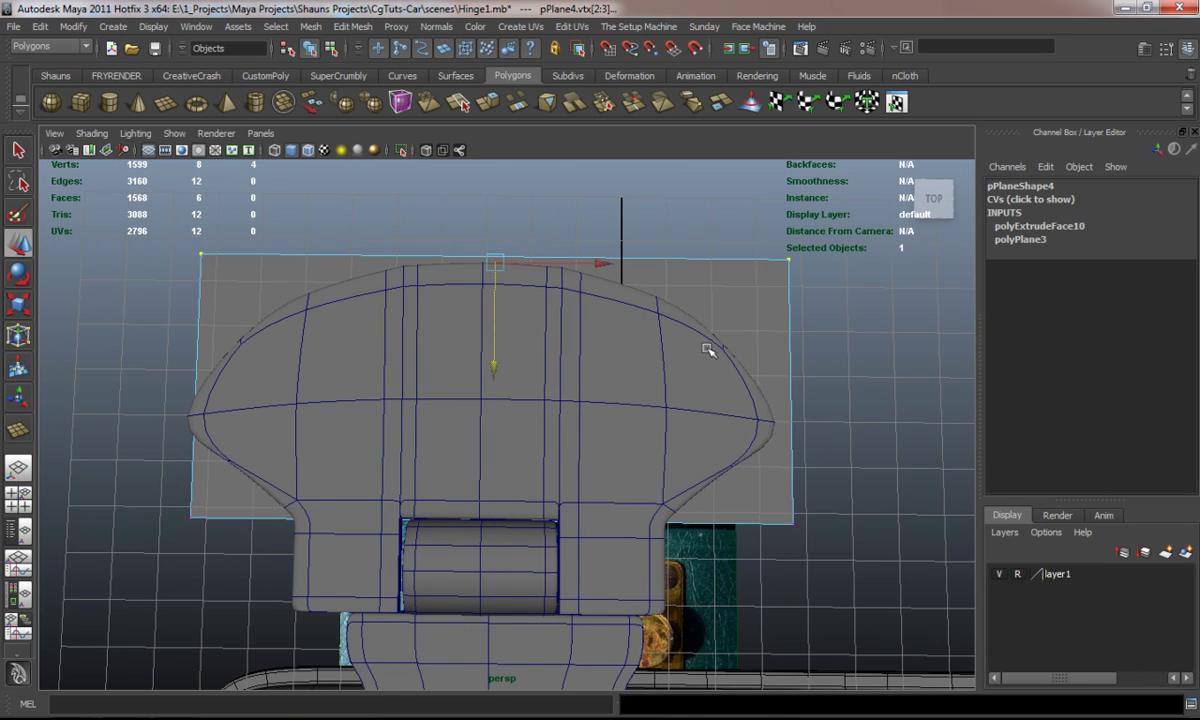
left_click_drag(704, 303, 680, 331, "alt")
key("3")
key("1")
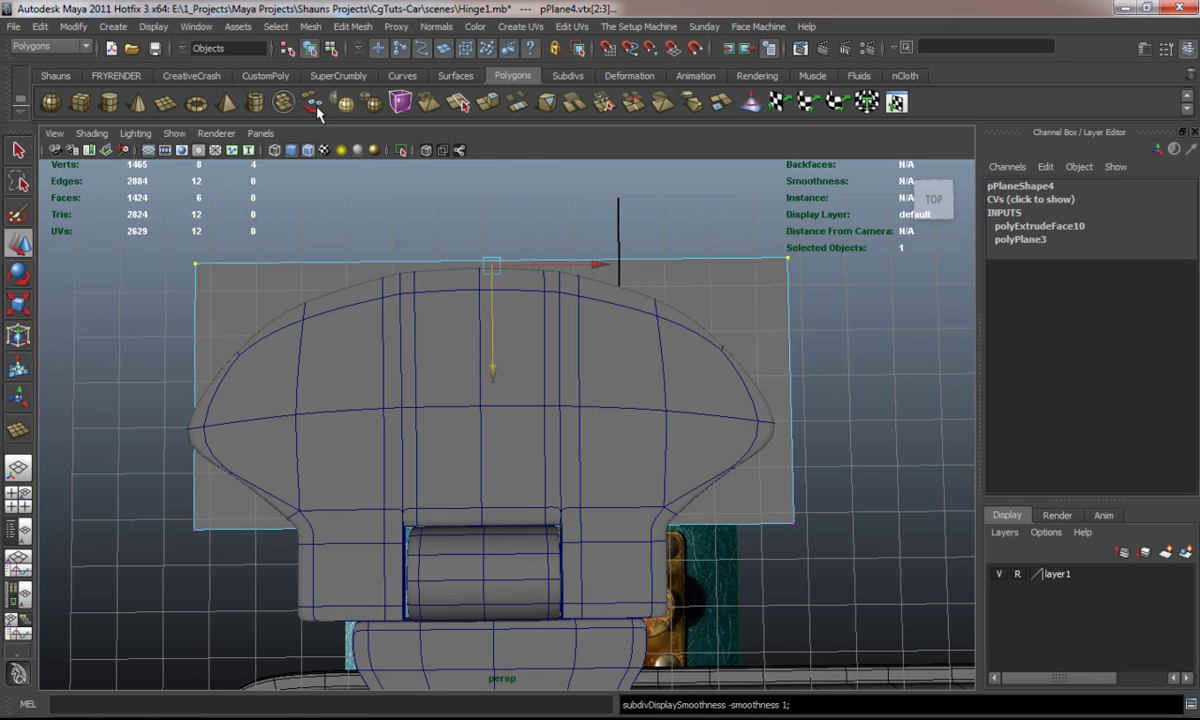
Insert edge loops close to all four sides of the base block.
left_click(65, 81)
left_click(222, 104)
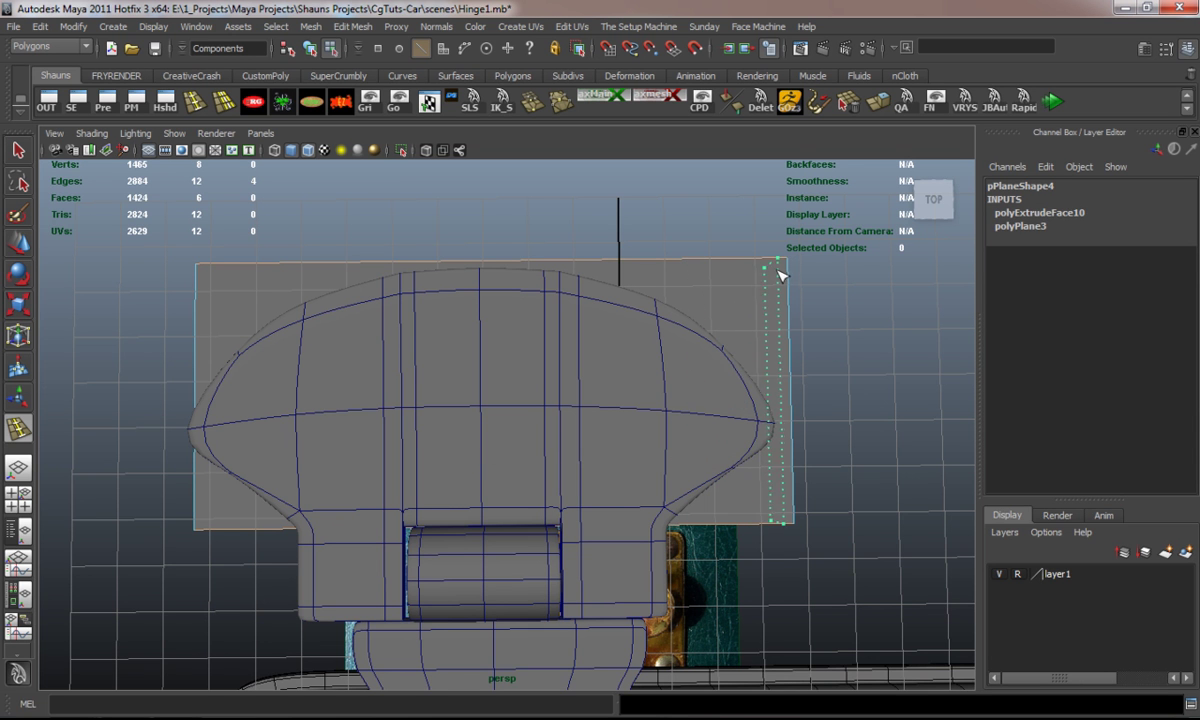
left_click_drag(783, 270, 784, 270)
middle_click_drag(274, 292, 402, 298, "alt")
left_click(343, 274)
left_click_drag(343, 271, 331, 279)
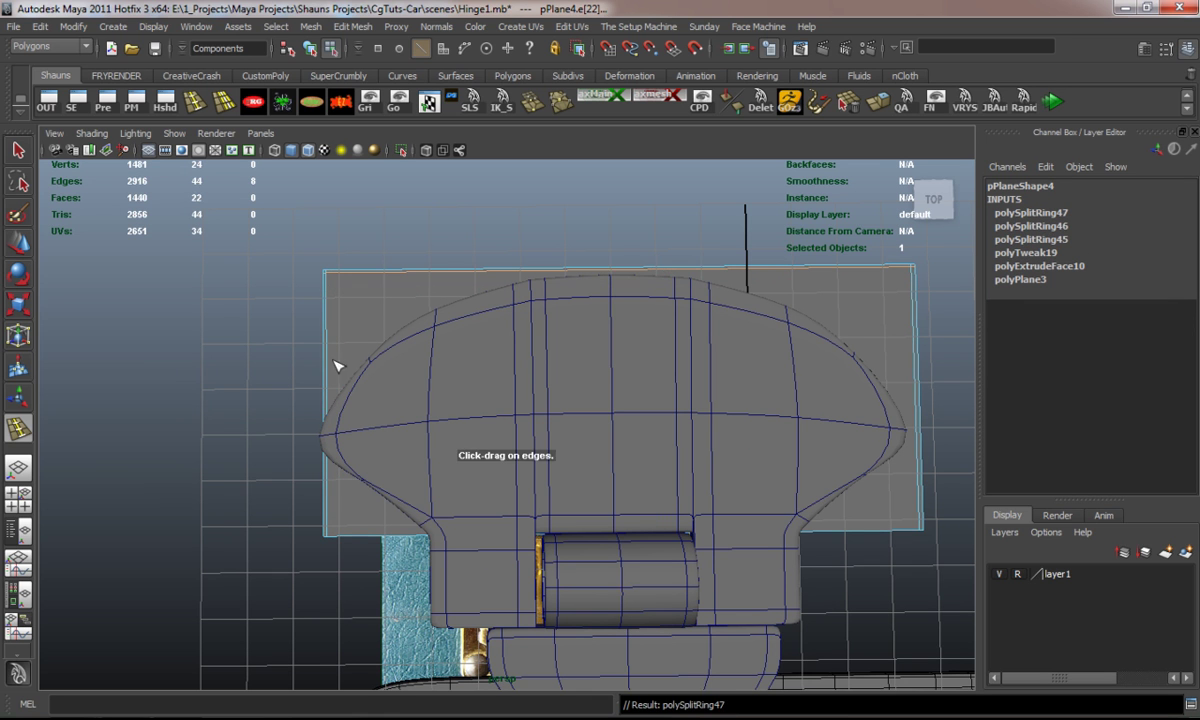
mouse_move(330, 494)
left_mouse_down()
mouse_move(312, 482)
mouse_move(307, 492)
left_mouse_up()
key("w")
left_click(234, 465)
Insert horizontal edge loops near the upper and lower edges of the base block and check its smoothing.
left_click_drag(284, 441, 437, 349, "alt")
scroll(423, 376, "up", 3)
middle_click_drag(423, 376, 471, 429, "alt")
scroll(471, 429, "up", 4)
left_click(196, 102)
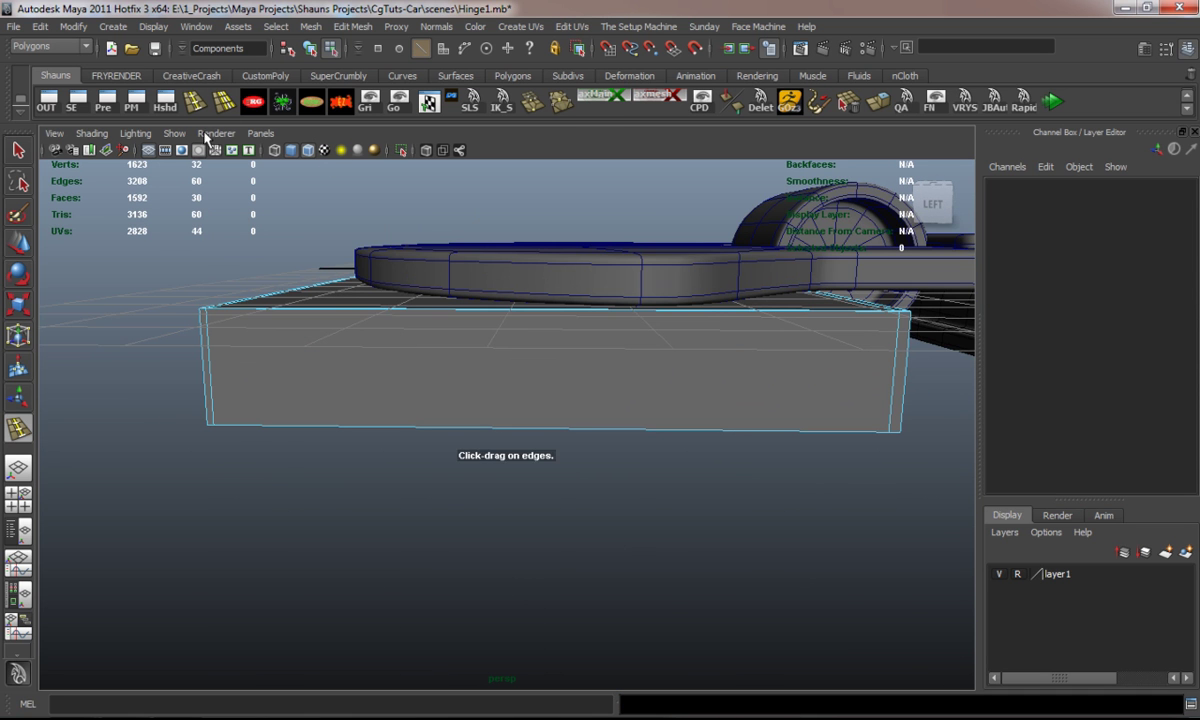
left_click(211, 316)
left_click_drag(213, 383, 212, 425)
key("w")
key("1")
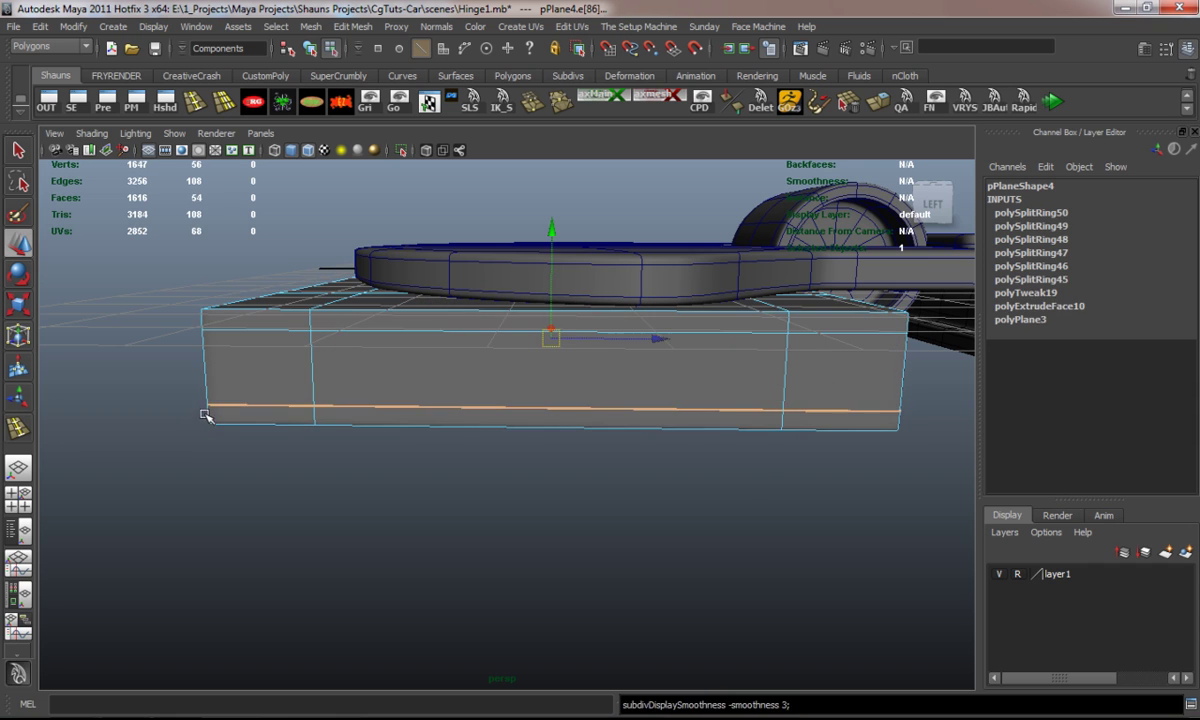
left_click(177, 402)
right_click(328, 362)
right_click_drag(329, 362, 385, 343)
Move the crescent plate slightly sideways to center it over the base block.
left_click_drag(316, 369, 364, 403, "alt")
left_click(364, 403)
left_click_drag(642, 294, 647, 291)
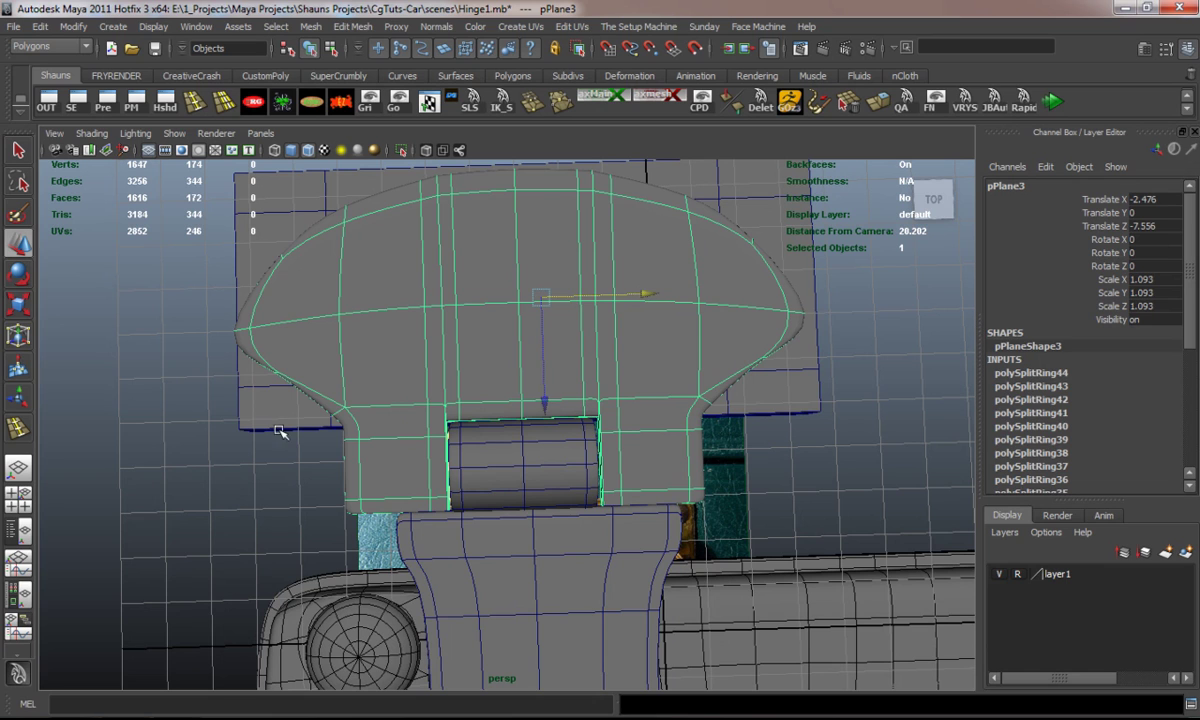
left_click(208, 446)
scroll(292, 458, "down", 5)
left_click_drag(303, 441, 337, 421, "alt")
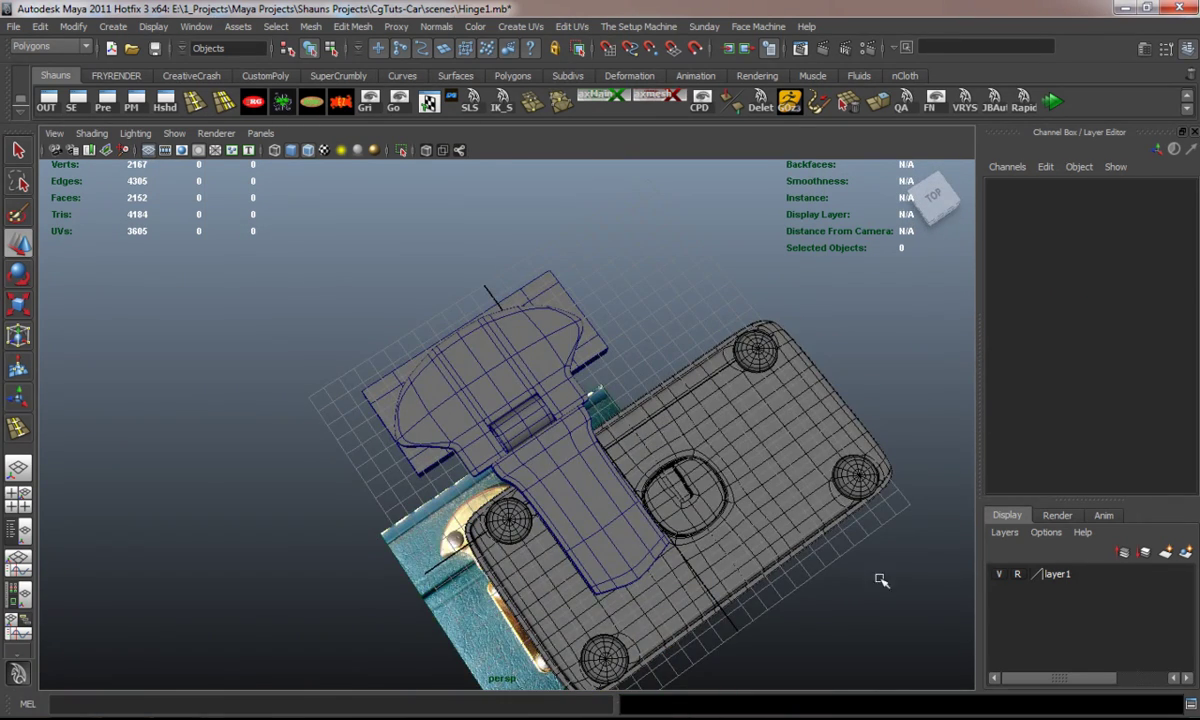
Set layer1 back to normal display and place a copy of a lock plate rivet on the crescent plate.
left_click(1001, 577)
left_click(999, 576)
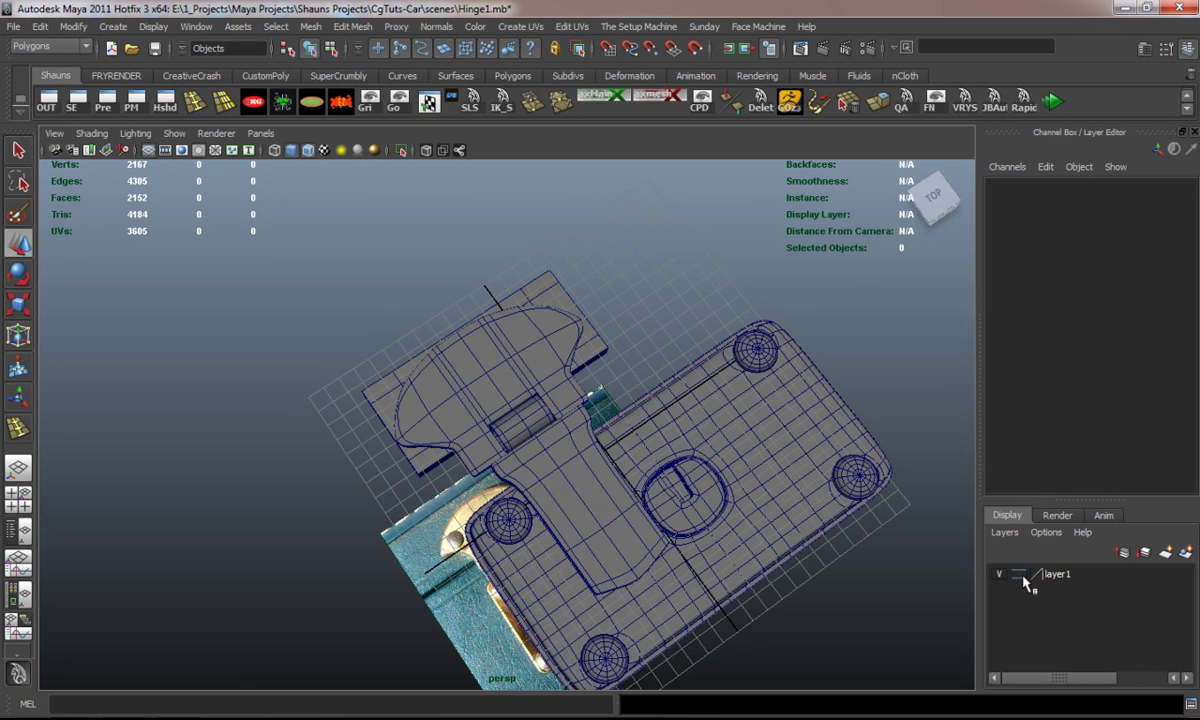
left_click(511, 528)
left_click_drag(568, 605, 460, 474)
scroll(460, 474, "up", 6)
left_click_drag(326, 336, 322, 318)
Scale the rivet copy to 0.727 and place a duplicate at the opposite end of the crescent plate.
key("r")
left_click_drag(335, 407, 477, 461)
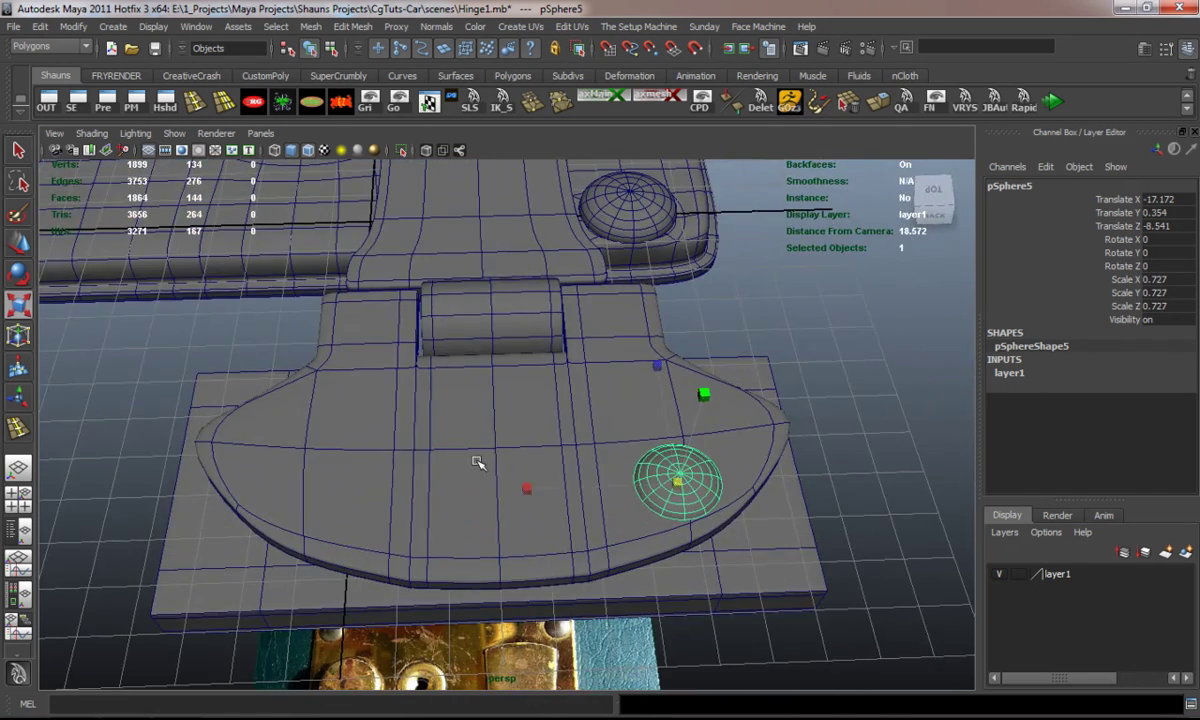
key("w")
left_click_drag(570, 488, 241, 497)
Adjust the vertices near the middle of the crescent plate's outer edge to even out its smoothed curve.
right_click_drag(405, 518, 354, 447)
left_click_drag(354, 450, 371, 552, "alt")
left_click(169, 550)
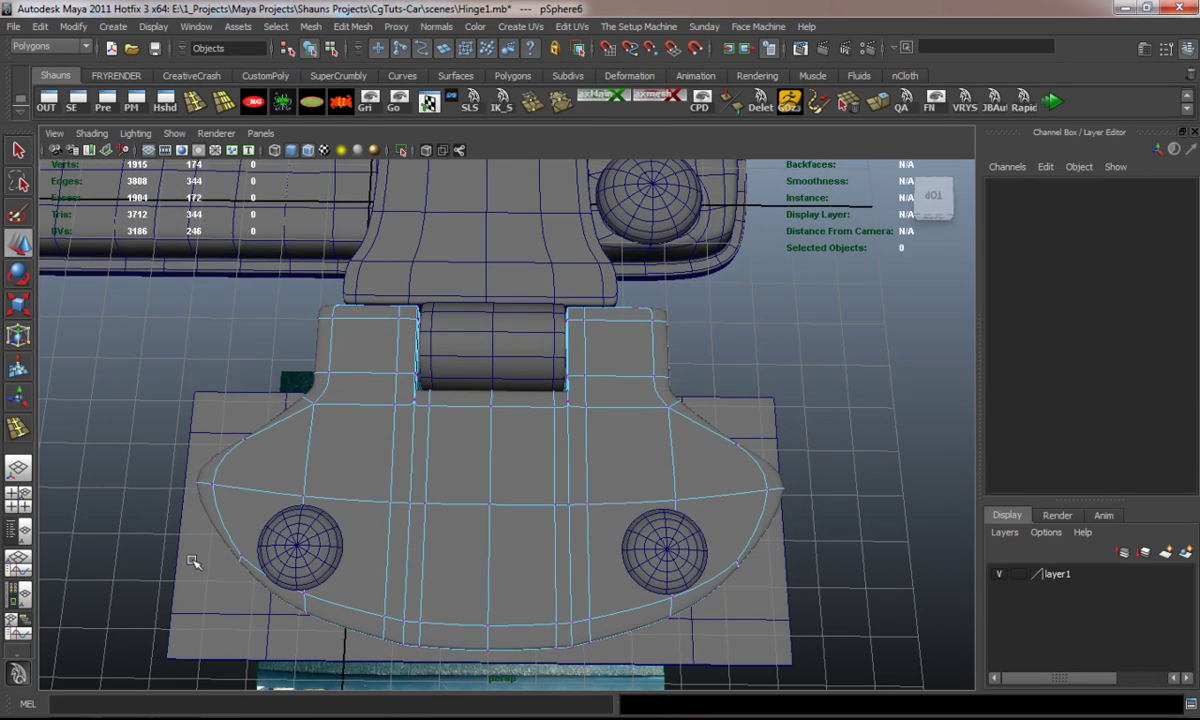
middle_click_drag(303, 570, 347, 465, "alt")
key("1")
left_click_drag(351, 507, 356, 537, "alt")
key("3")
scroll(370, 549, "up", 5)
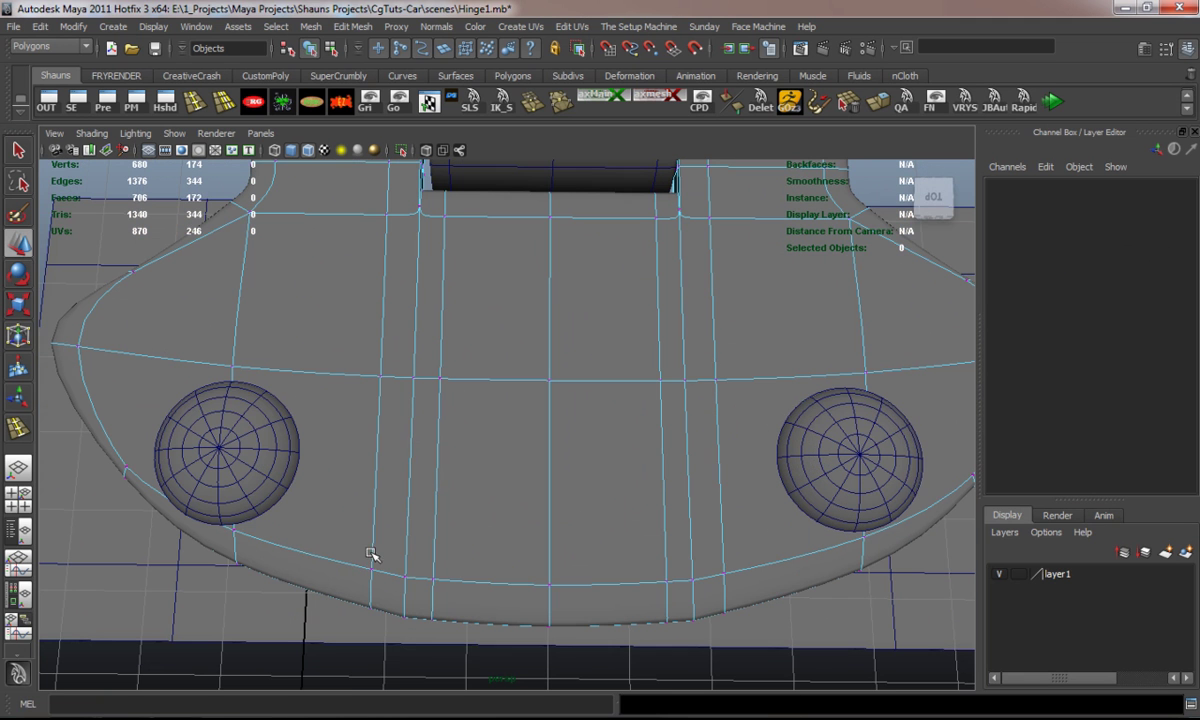
left_click_drag(388, 668, 389, 669)
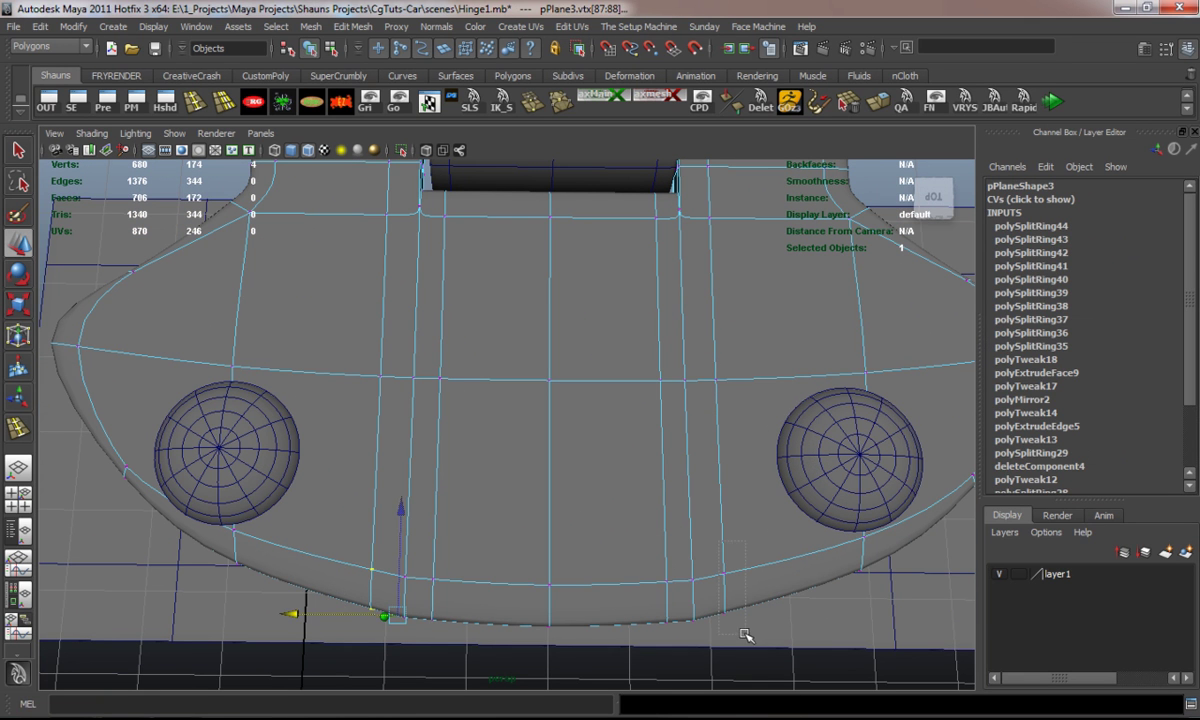
left_click_drag(543, 510, 545, 513)
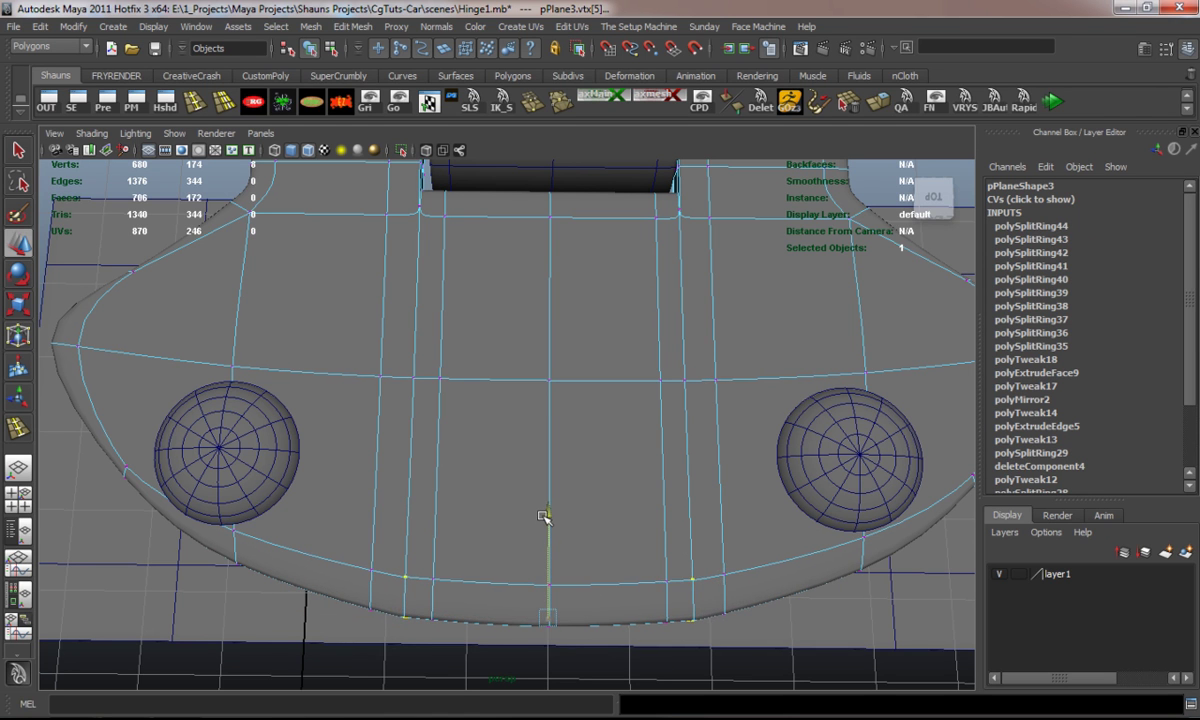
right_click_drag(606, 447, 676, 420)
scroll(632, 493, "down", 6)
left_click_drag(632, 493, 395, 412, "alt")
left_click(313, 405)
Select all parts of the lock and group them.
left_click_drag(457, 500, 418, 548, "alt")
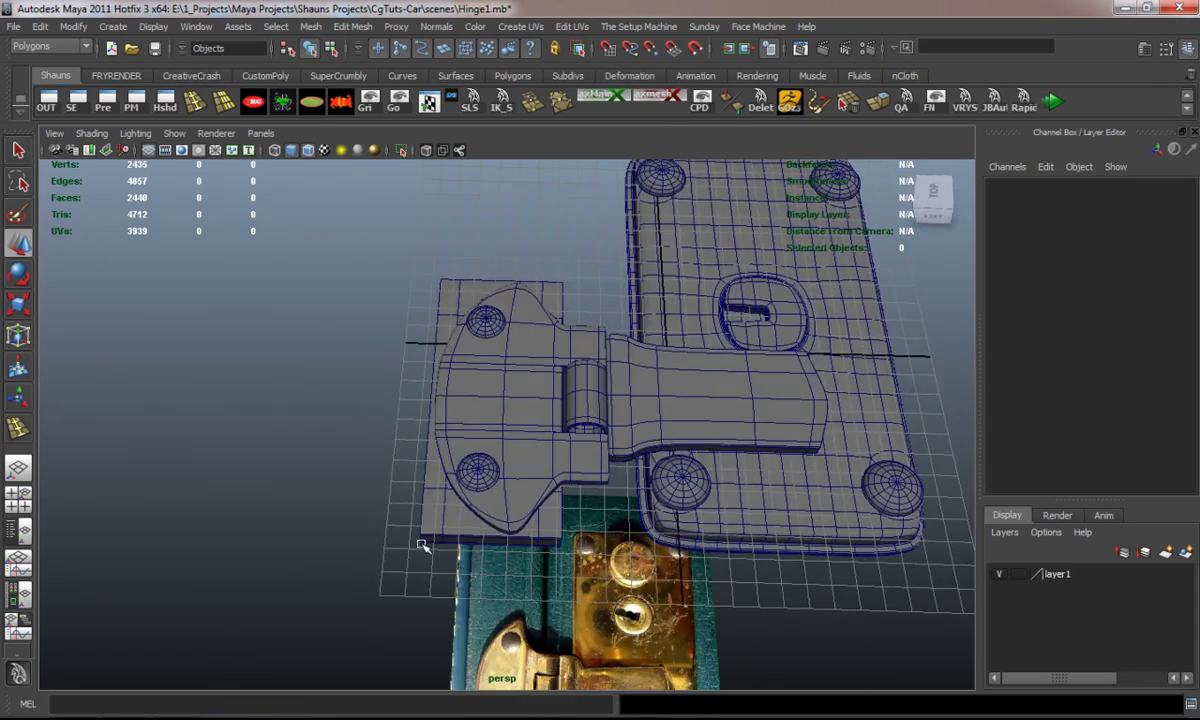
left_click_drag(693, 404, 497, 350, "alt")
scroll(518, 396, "down", 5)
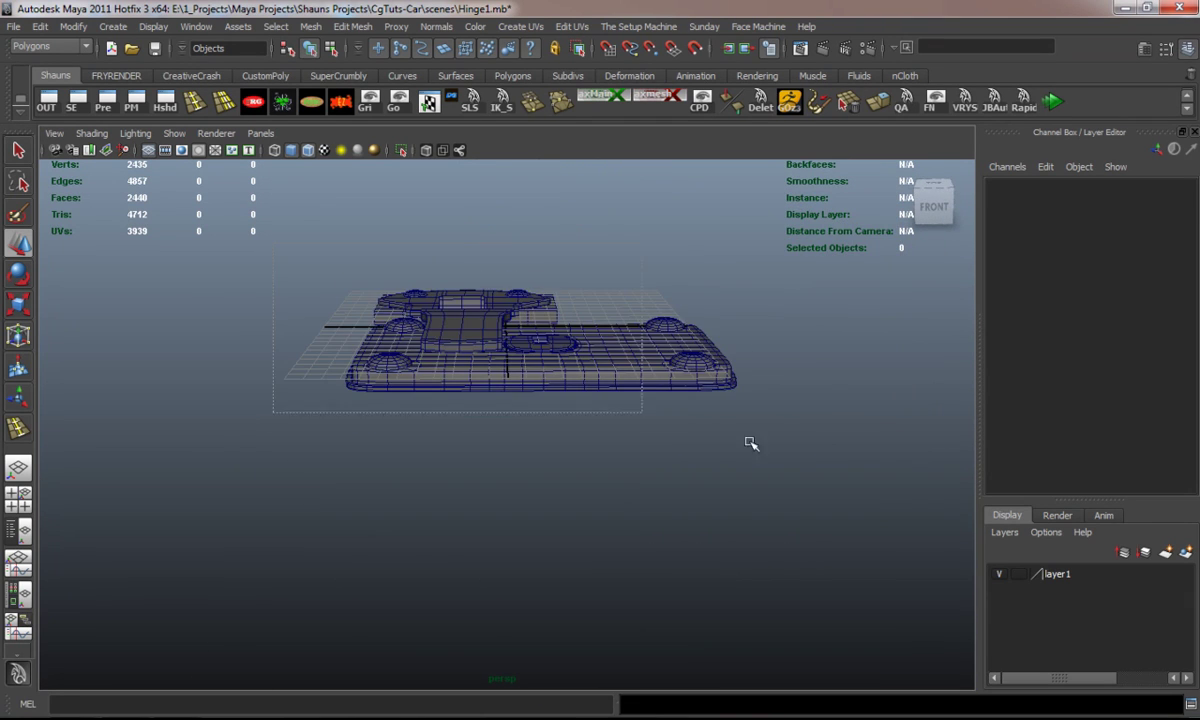
left_click_drag(577, 391, 767, 458)
key("ctrl+g")
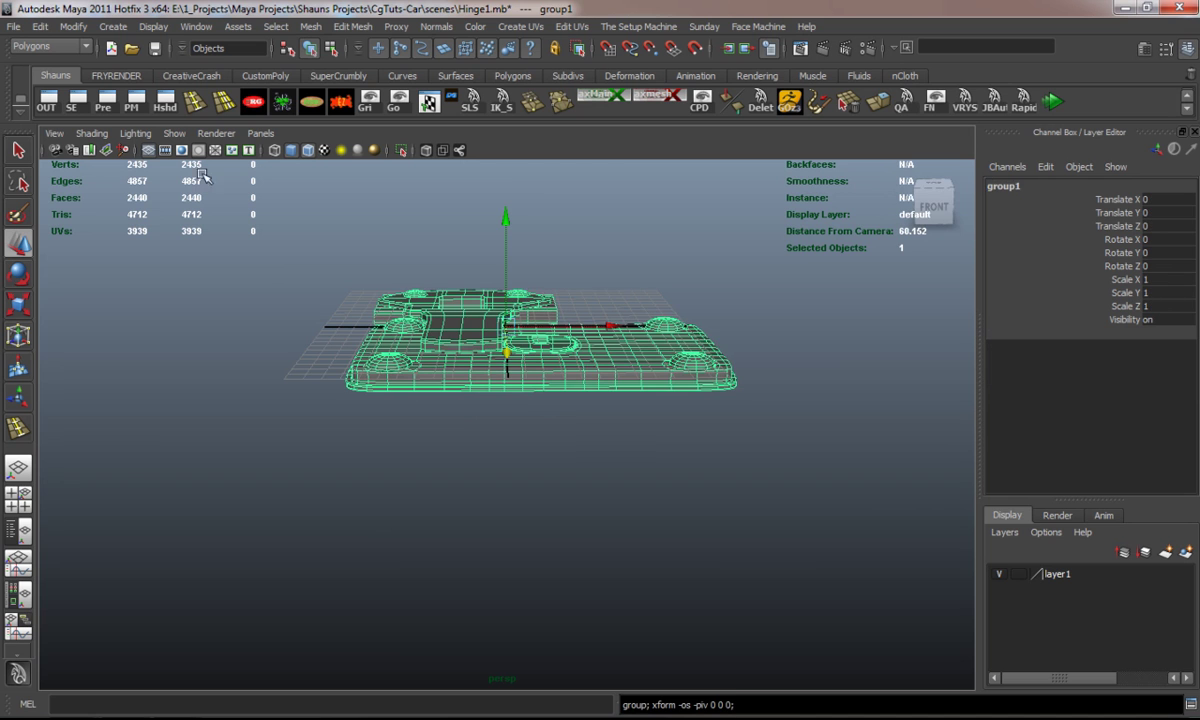
Rename the group to Hinge1 and save the scene.
left_click(1000, 186)
type("Hinge1")
key("Return")
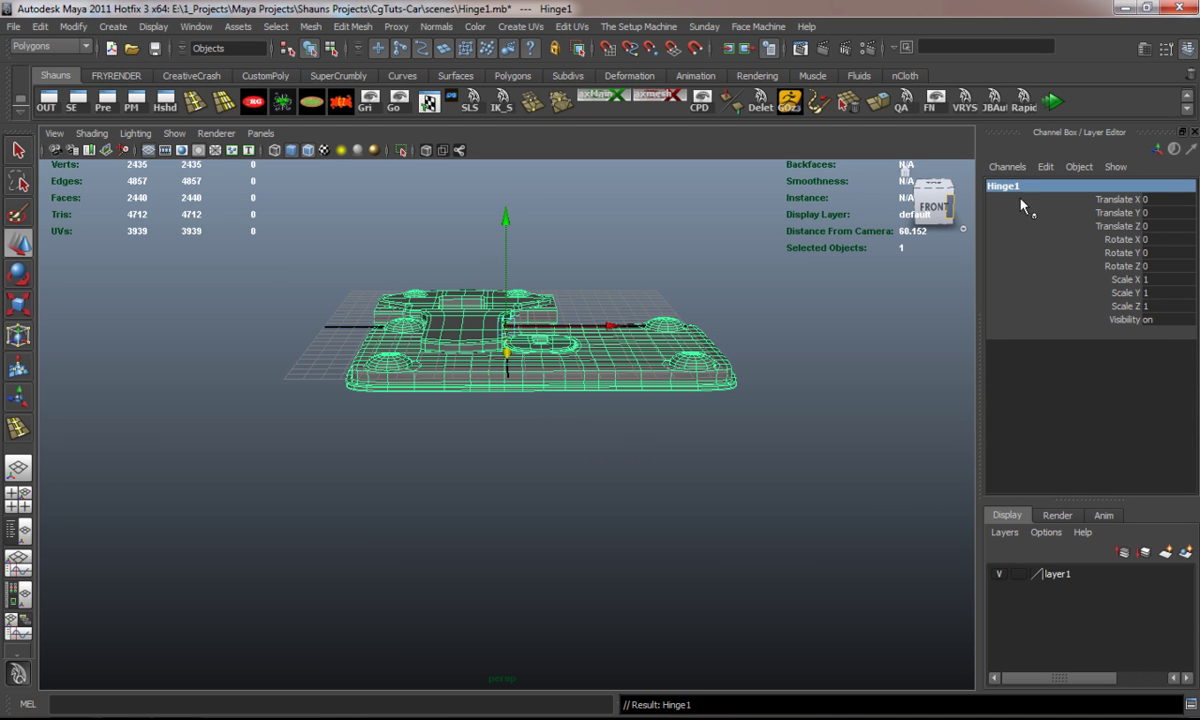
left_click(154, 49)
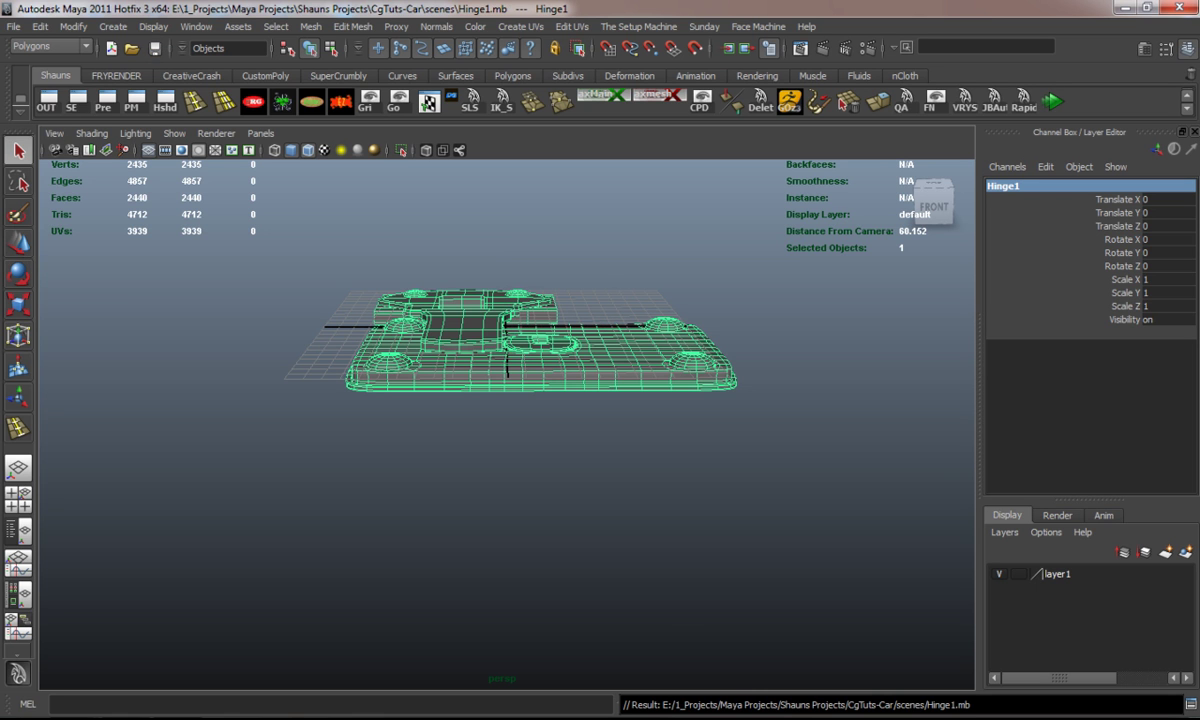